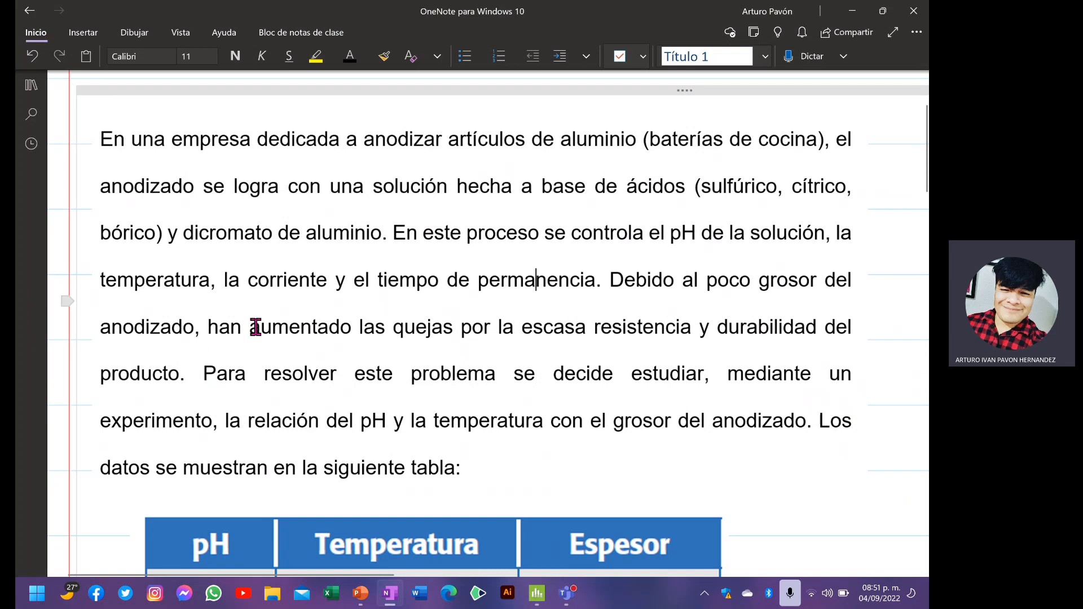
- Read the anodizing problem statement, the pH, Temperatura and Espesor data table, and questions A and B
scroll(296, 356, "down", 1)
scroll(429, 345, "down", 1)
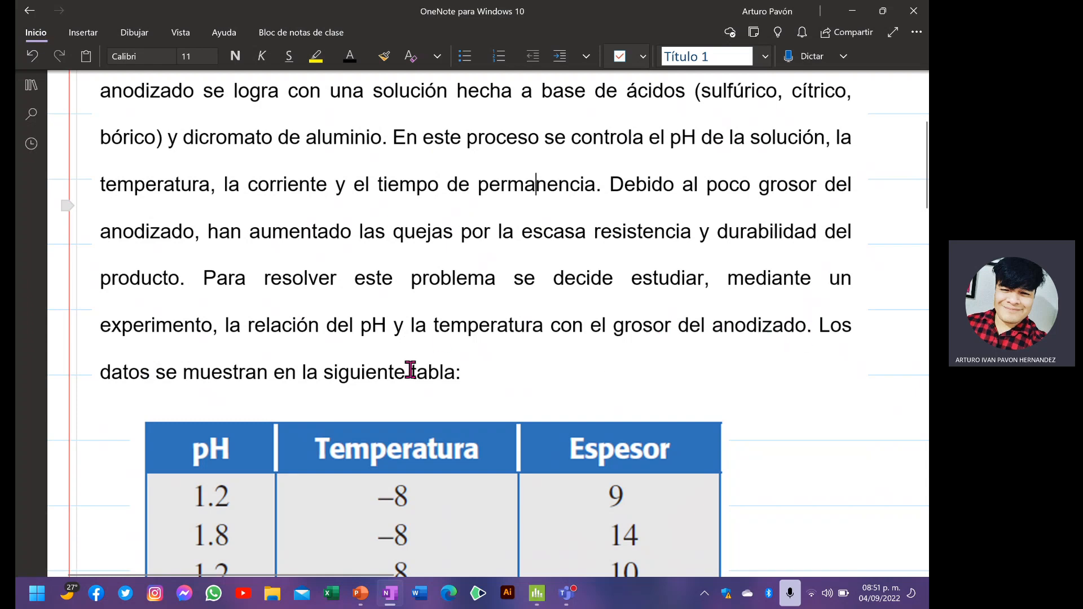
scroll(412, 373, "down", 3)
scroll(412, 372, "down", 5)
scroll(329, 314, "up", 2)
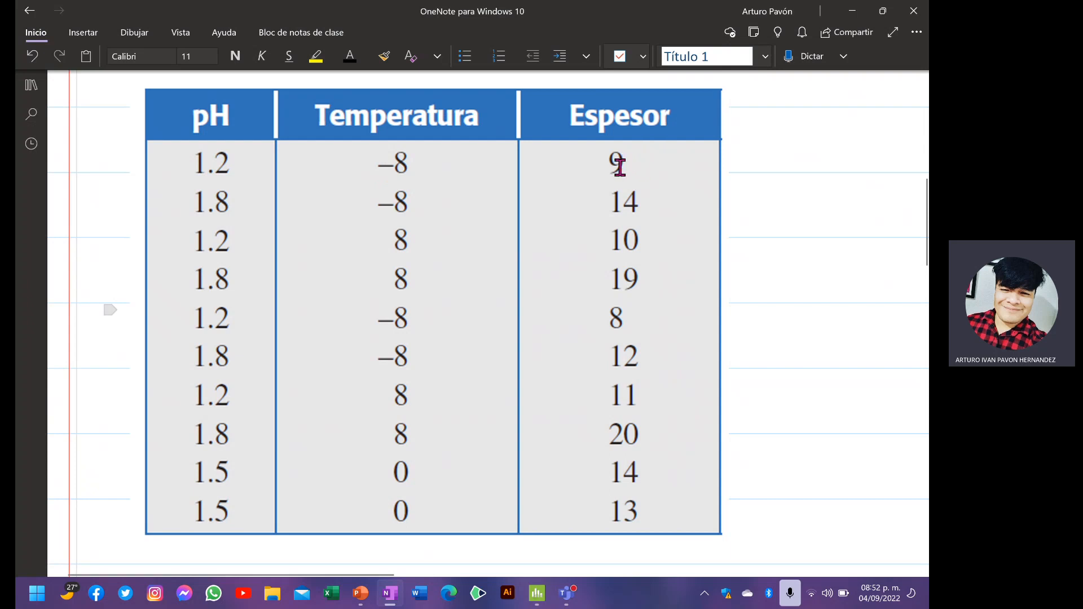
scroll(352, 373, "down", 1)
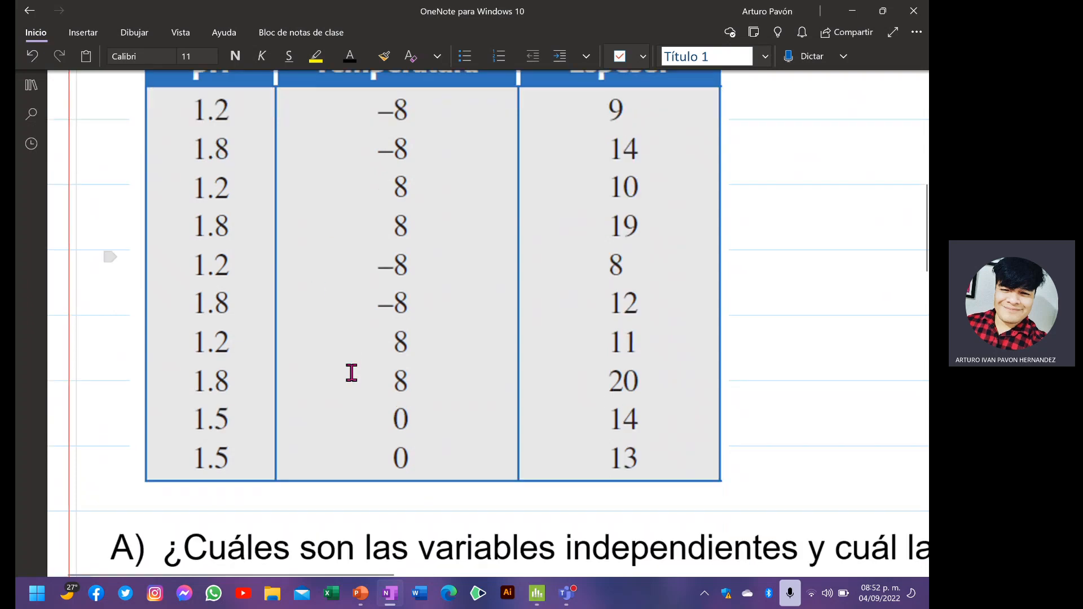
scroll(351, 373, "down", 2)
scroll(353, 370, "up", 1)
scroll(488, 323, "down", 2)
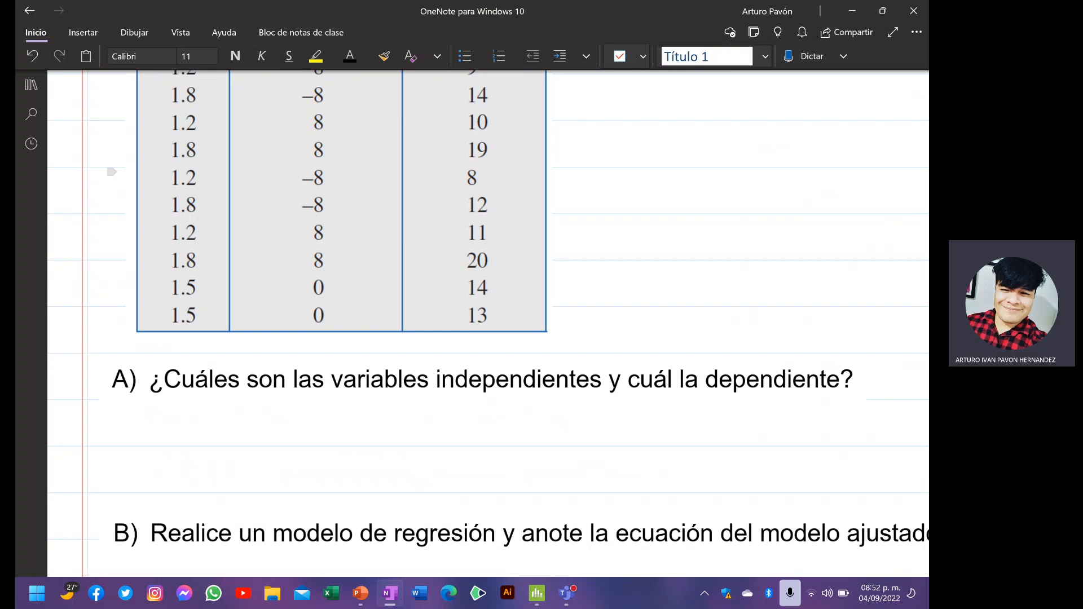
scroll(357, 358, "up", 3)
scroll(282, 288, "down", 3)
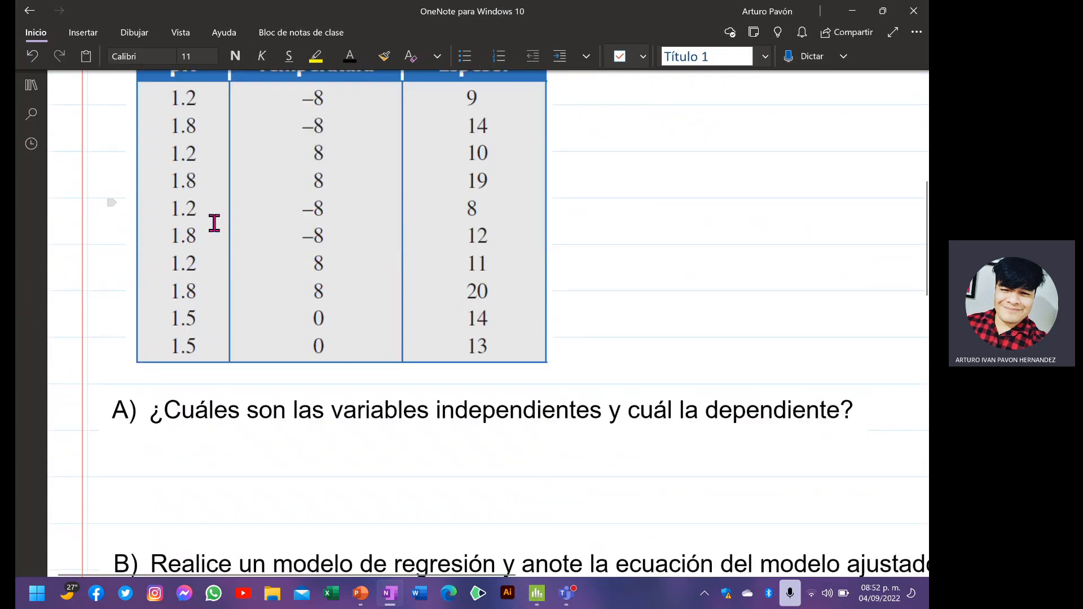
scroll(196, 179, "up", 1)
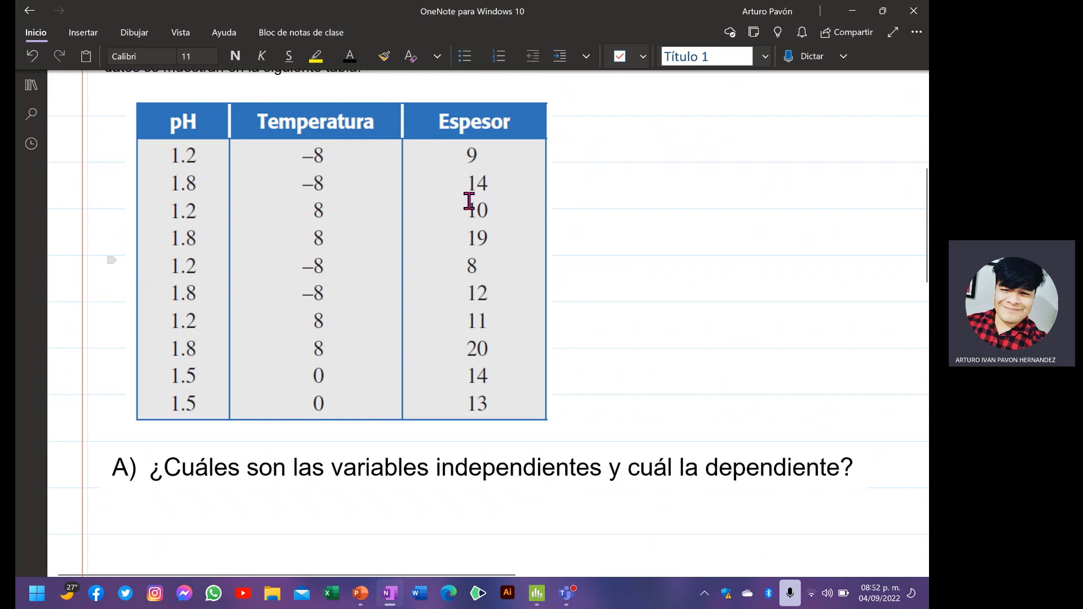
scroll(466, 322, "up", 1)
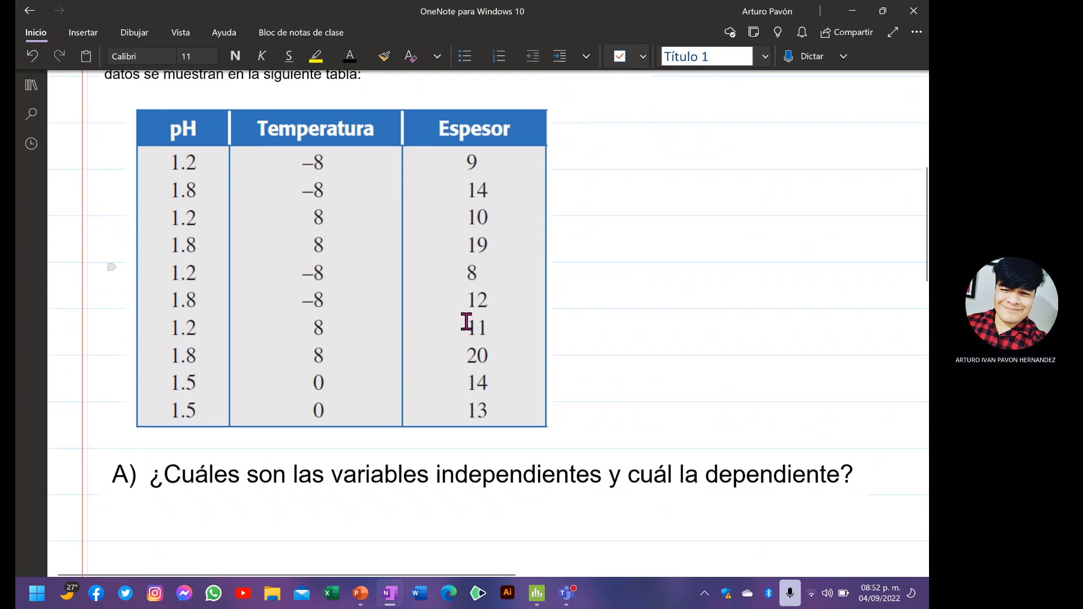
- Write the label "Variable dependiente:" below question A at font size 14
scroll(353, 391, "down", 3)
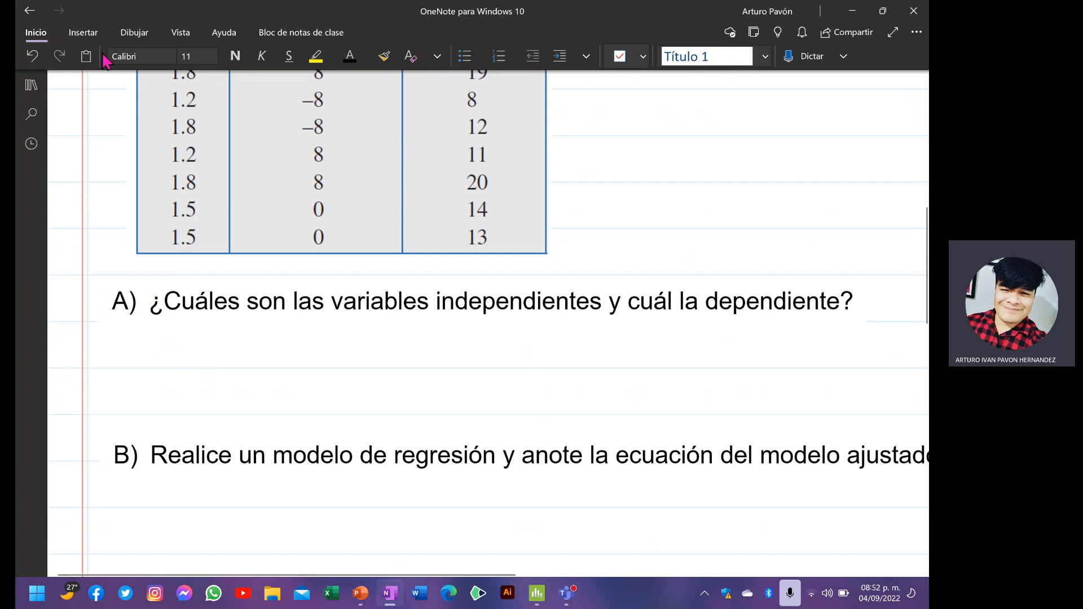
left_click(213, 56)
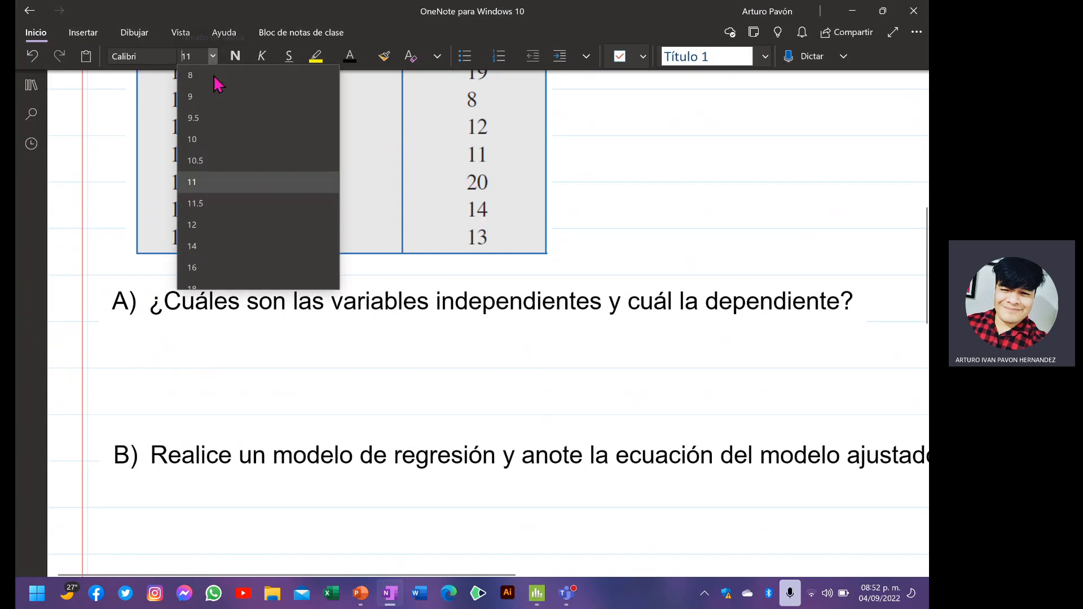
left_click(226, 246)
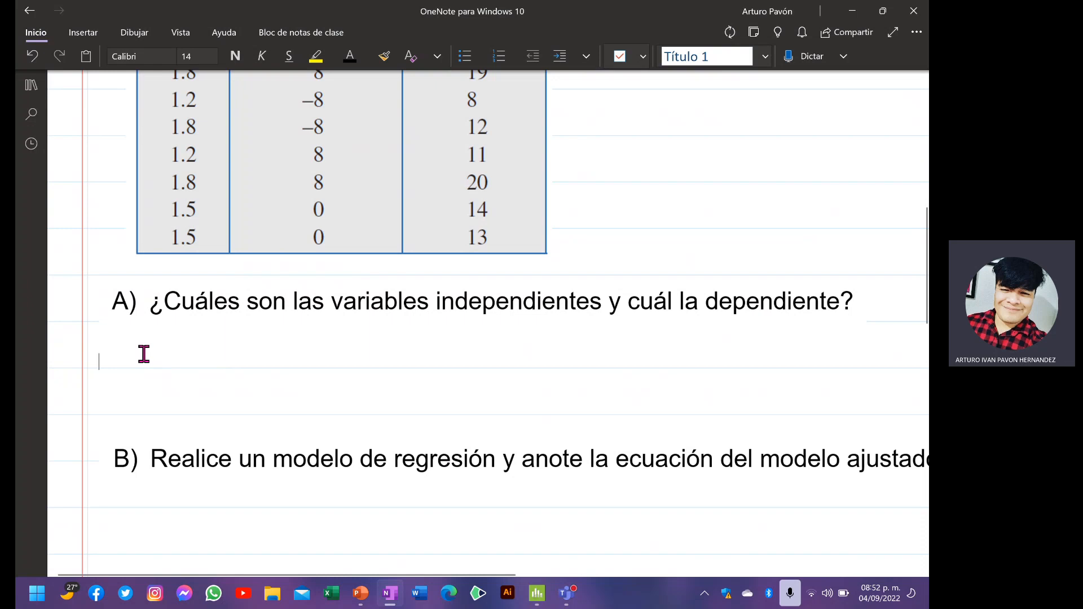
type("Variable depe")
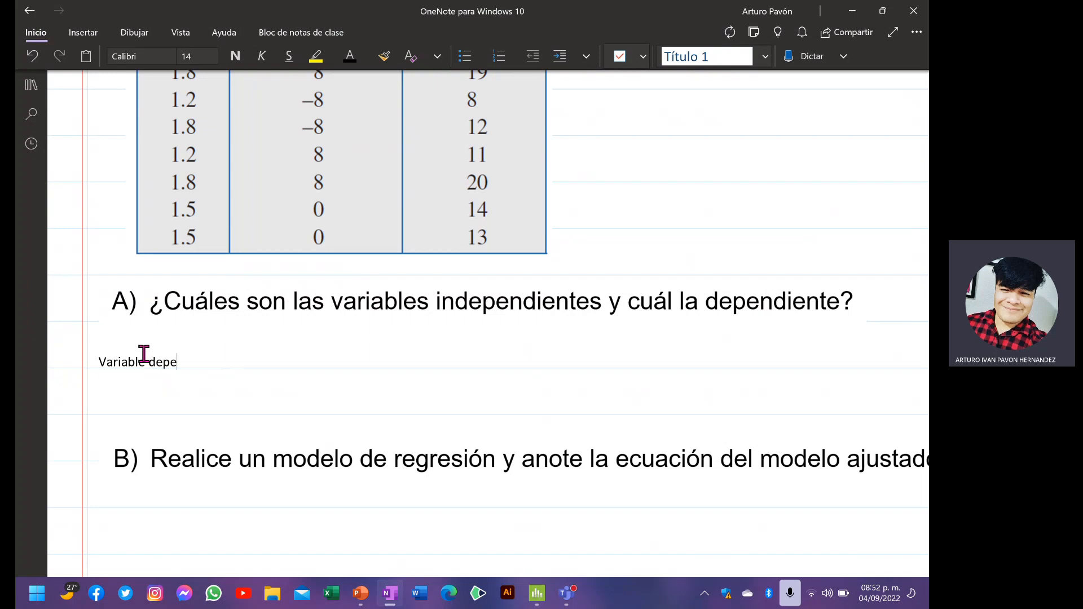
type("ndiente:")
- Set the font size of the "Variable dependiente:" label to 24
left_click_drag(231, 361, 92, 363)
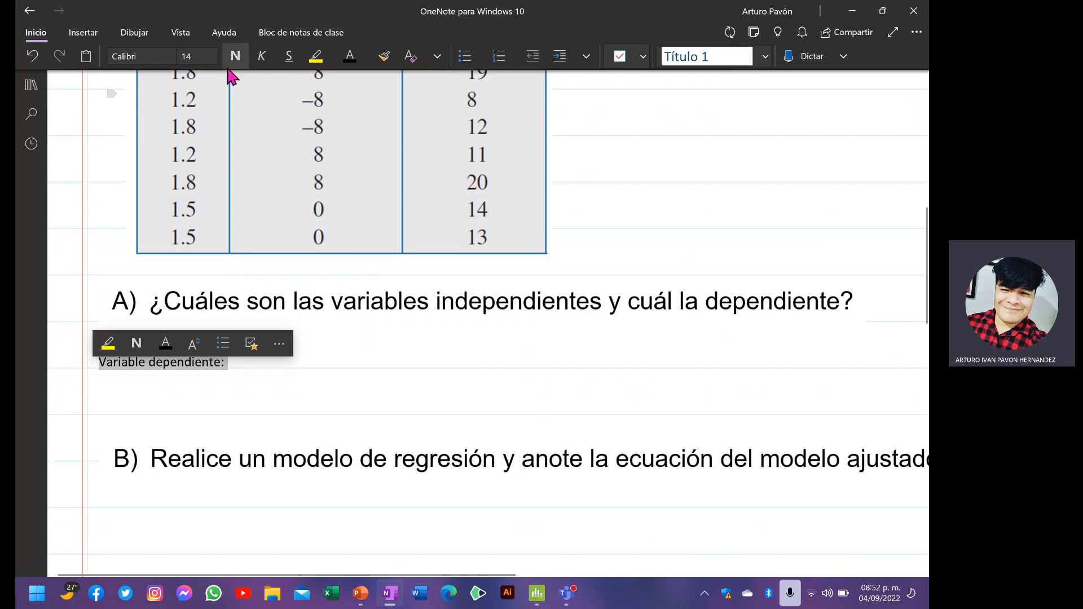
left_click(213, 56)
scroll(210, 266, "down", 1)
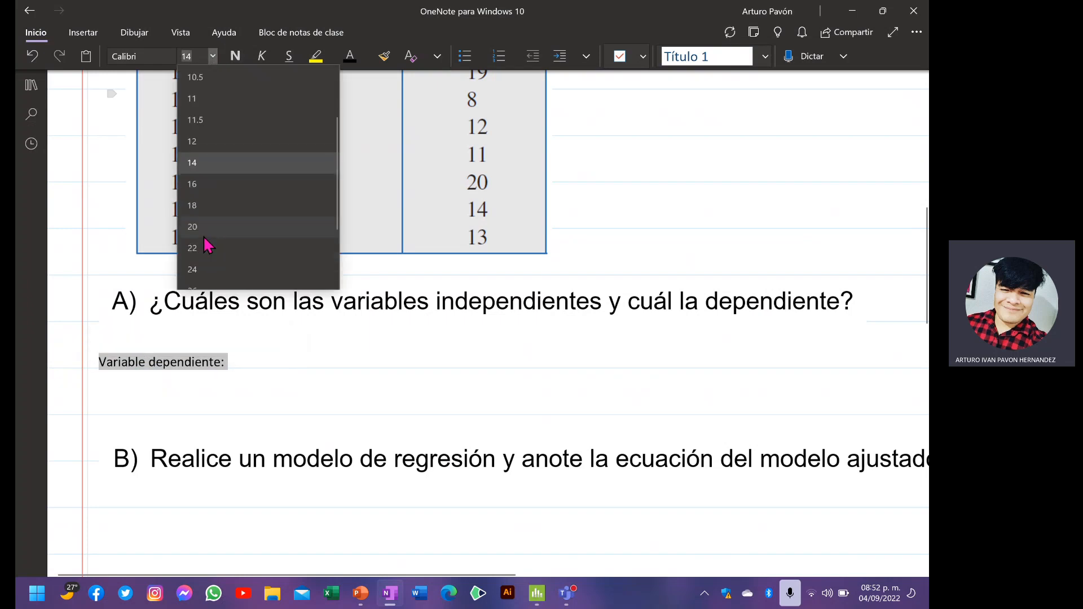
left_click(212, 269)
left_click(305, 373)
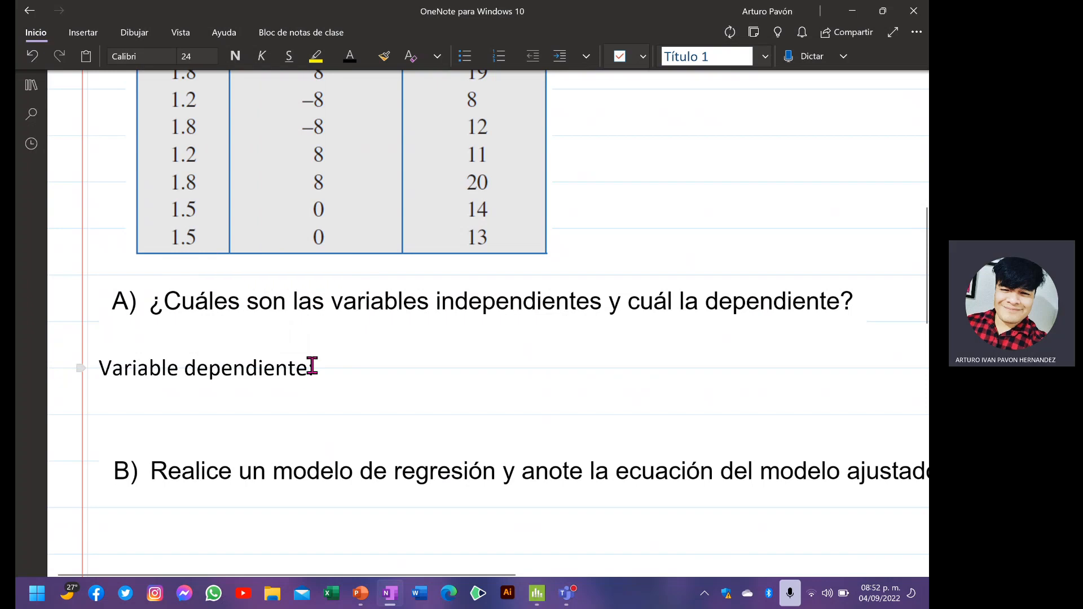
- Recolor the "Variable dependiente:" label with a custom pink font color and place the cursor after it
left_click_drag(311, 368, 100, 370)
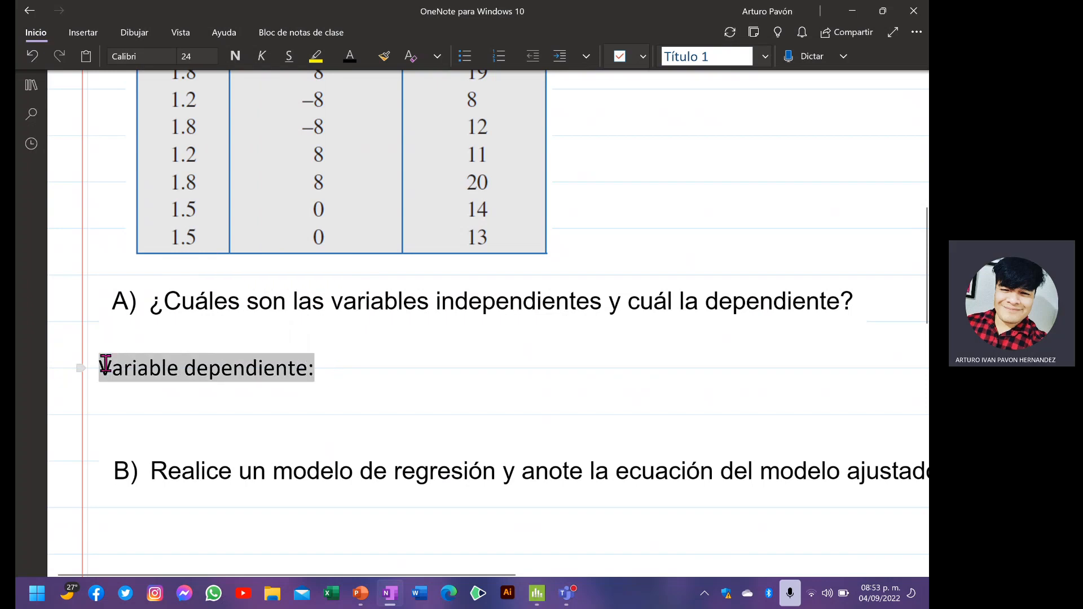
left_click(190, 344)
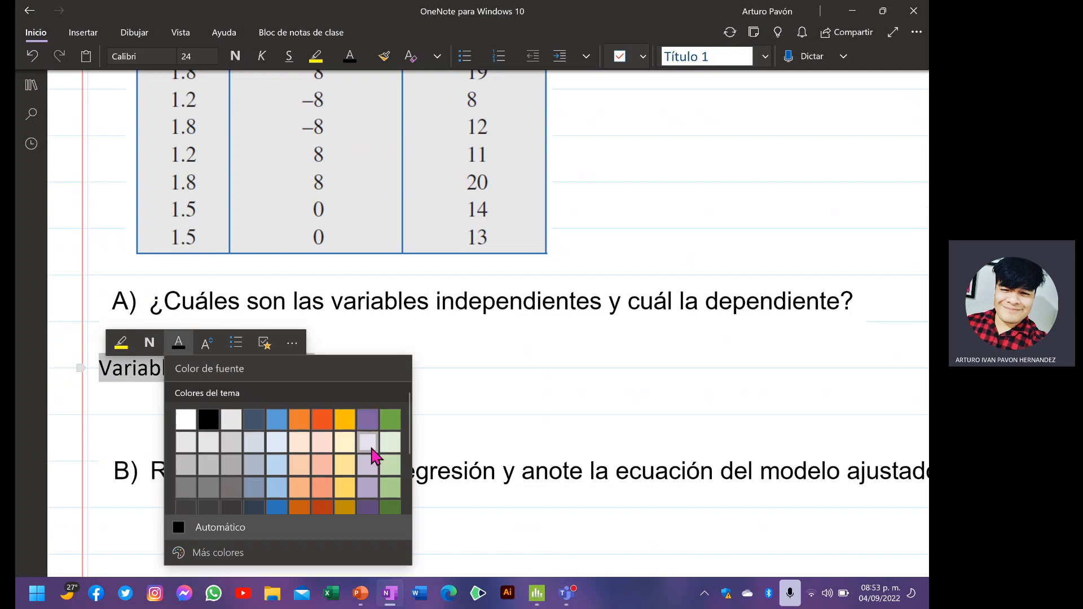
scroll(367, 434, "down", 2)
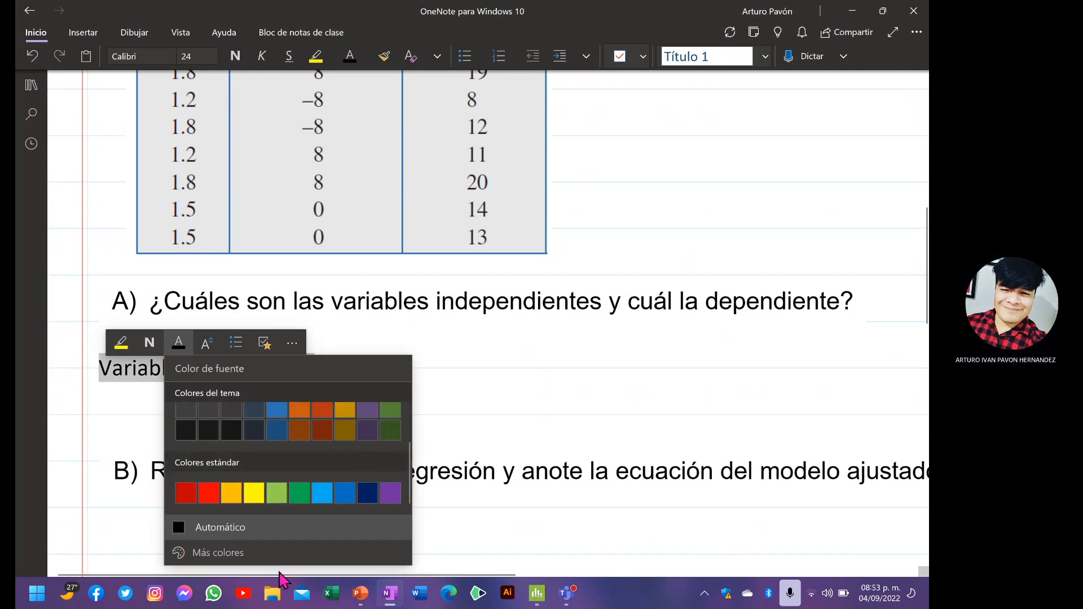
left_click(282, 553)
left_click(375, 493)
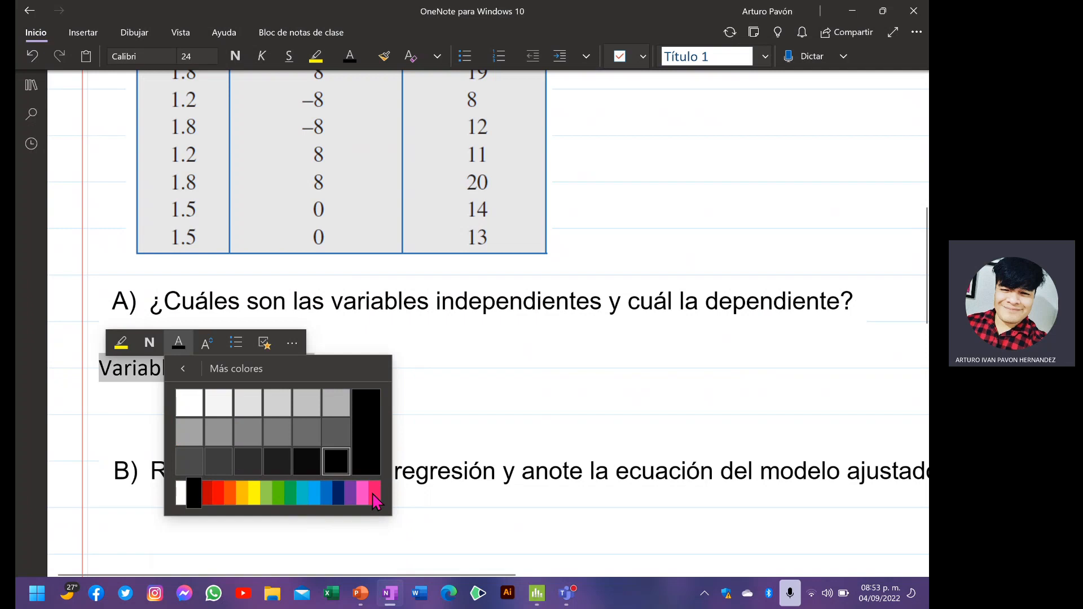
left_click(304, 405)
left_click(415, 368)
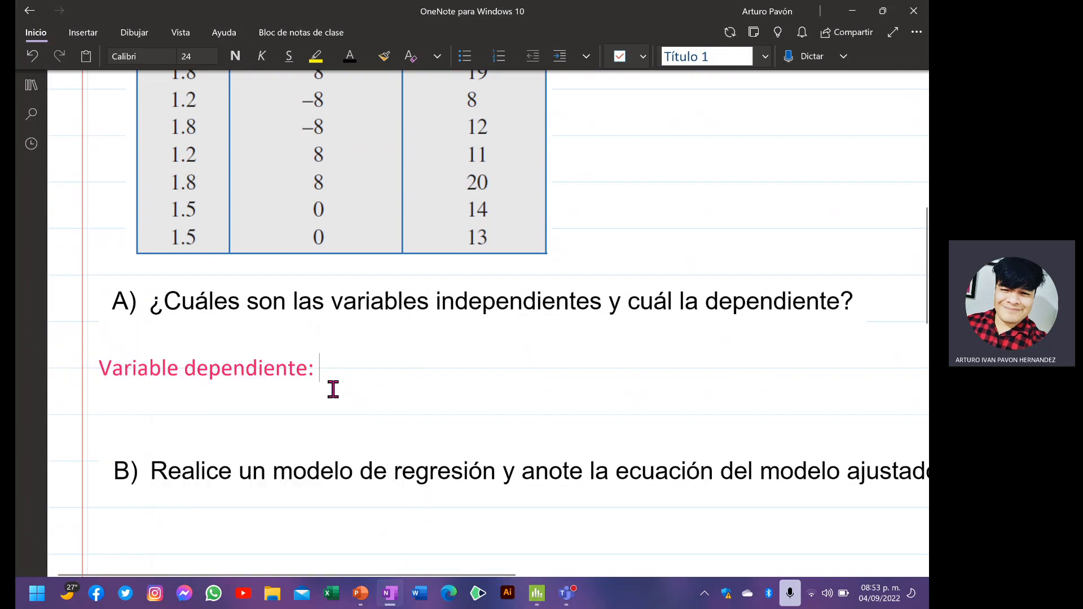
- Highlight in yellow "En este proceso se controla el pH de la solución", "temperatura", "corriente" and "tiempo de permanencia" in the problem statement
scroll(347, 390, "up", 10)
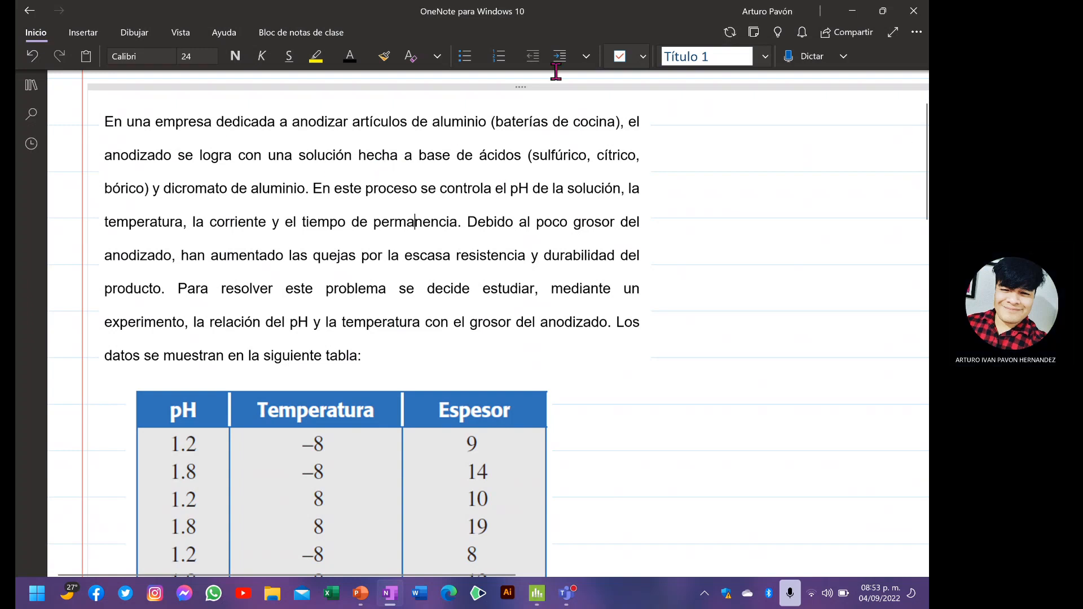
left_click(316, 55)
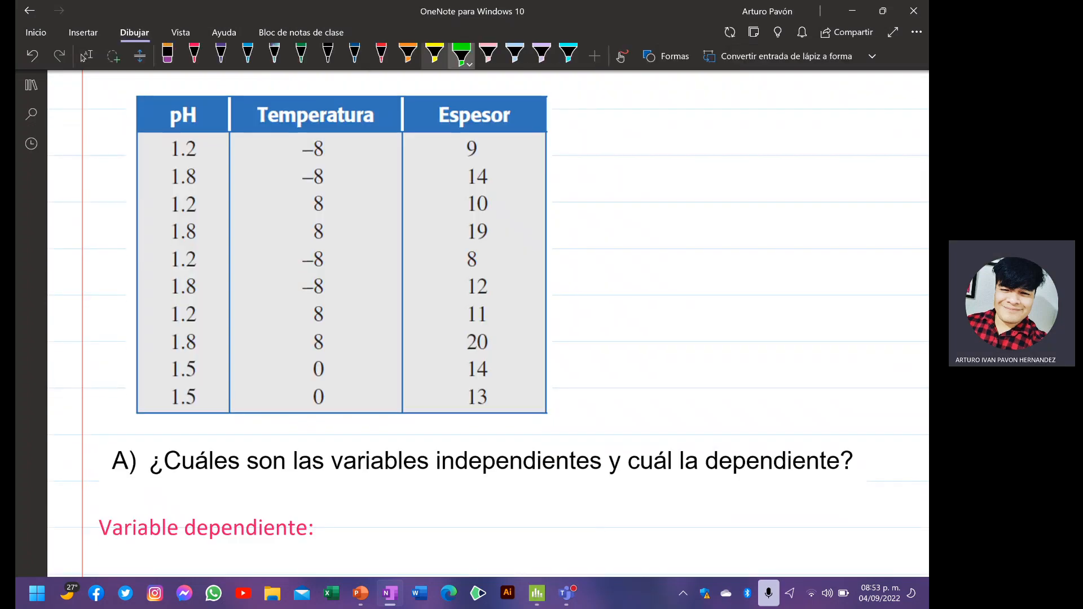
left_click(435, 54)
scroll(488, 323, "up", 2)
scroll(488, 323, "up", 3)
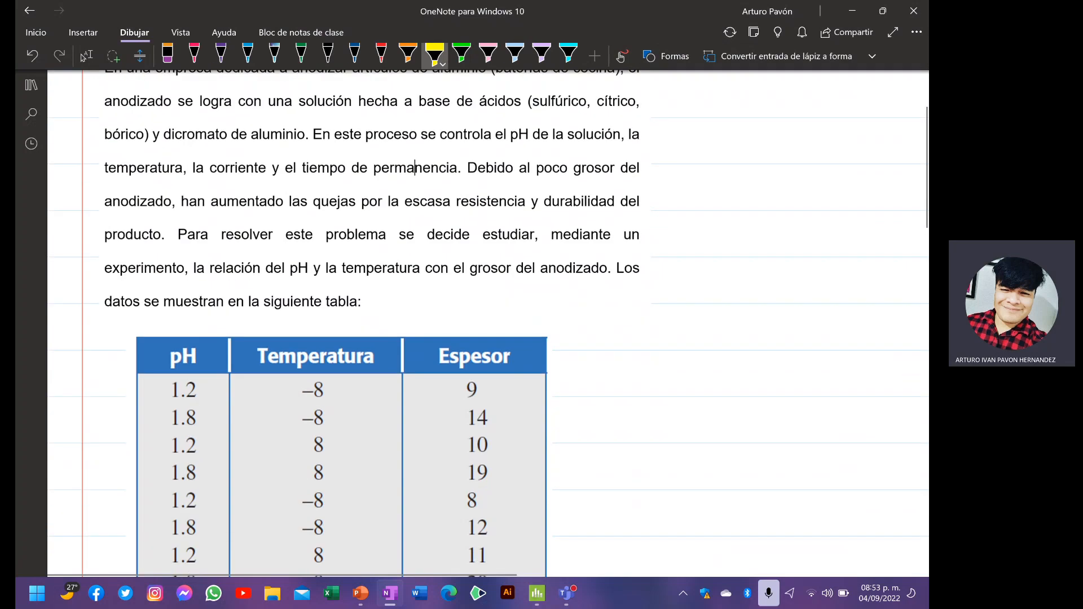
left_click(85, 55)
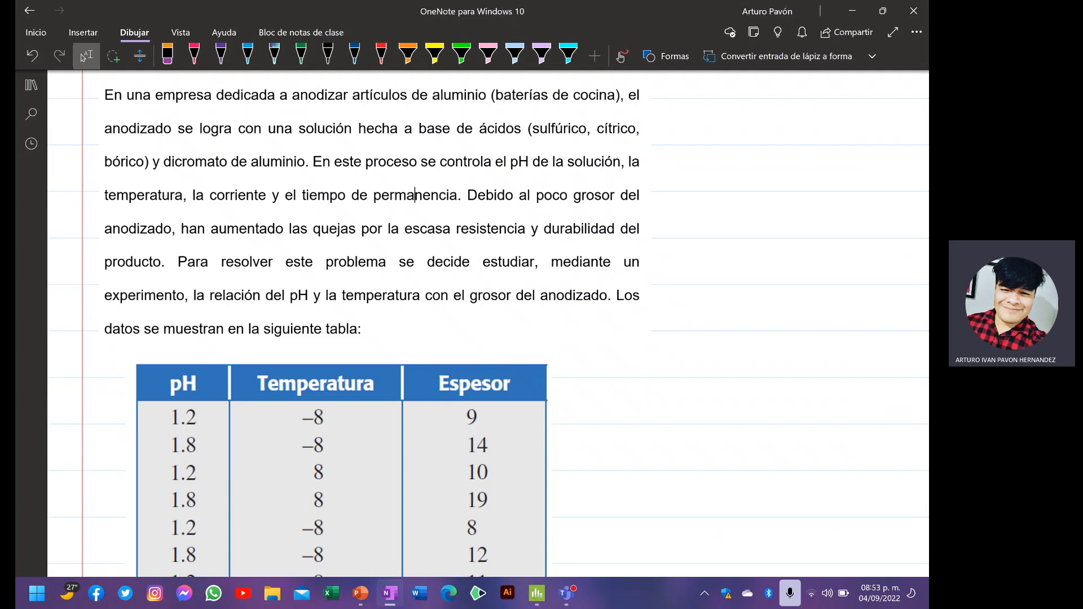
left_click(435, 54)
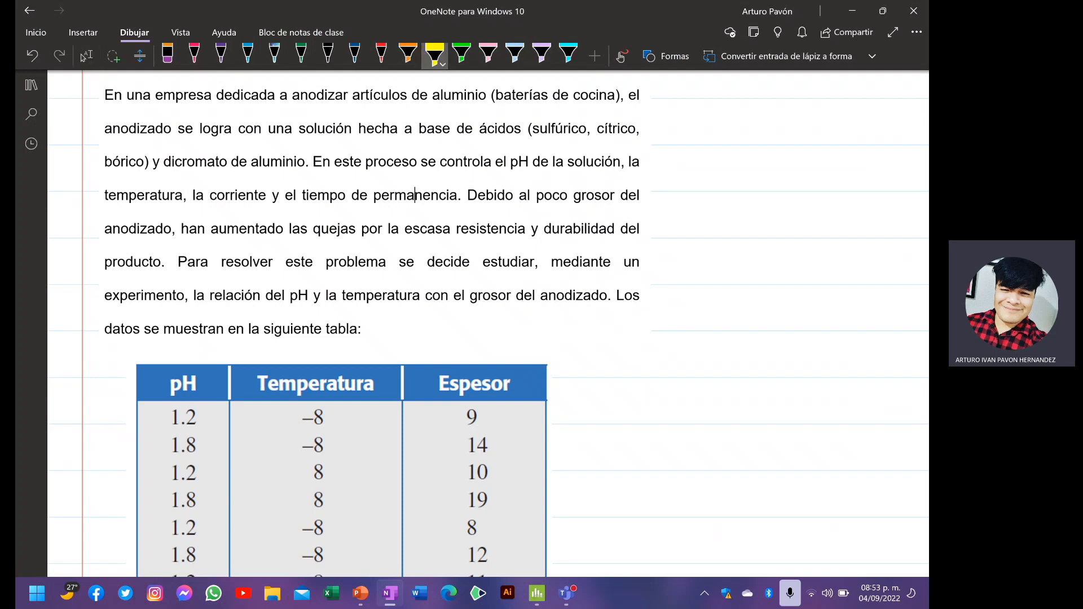
left_click_drag(320, 165, 620, 166)
left_click_drag(107, 197, 443, 198)
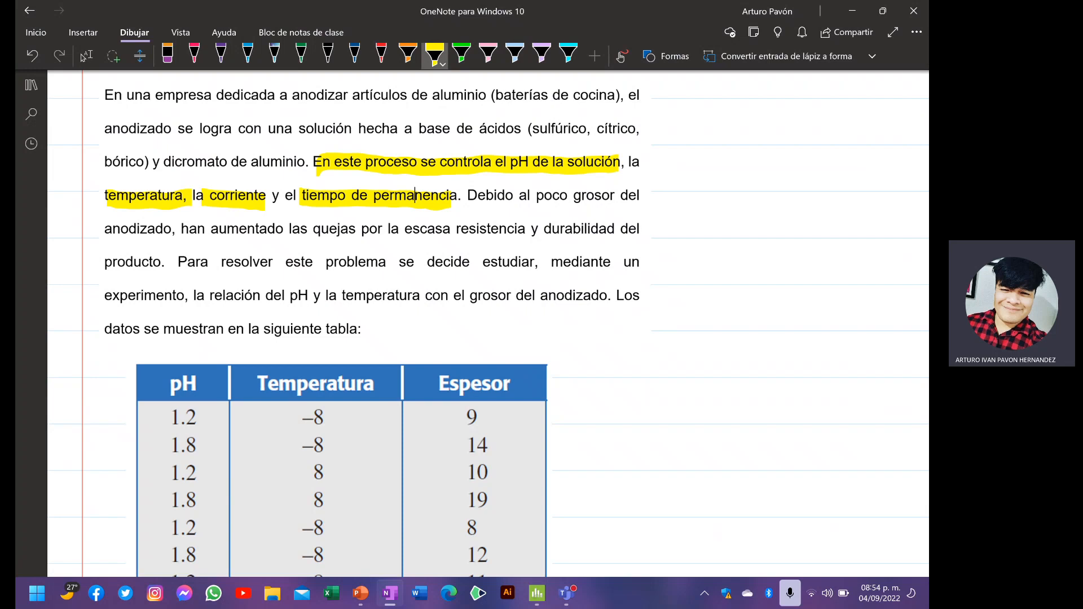
- Highlight in green the statement's passage from "al poco grosor del anodizado" through the complaints about "escasa resistencia" and "durabilidad del producto"
left_click(462, 54)
left_click_drag(524, 199, 639, 195)
left_click_drag(107, 231, 161, 233)
left_click_drag(185, 232, 642, 228)
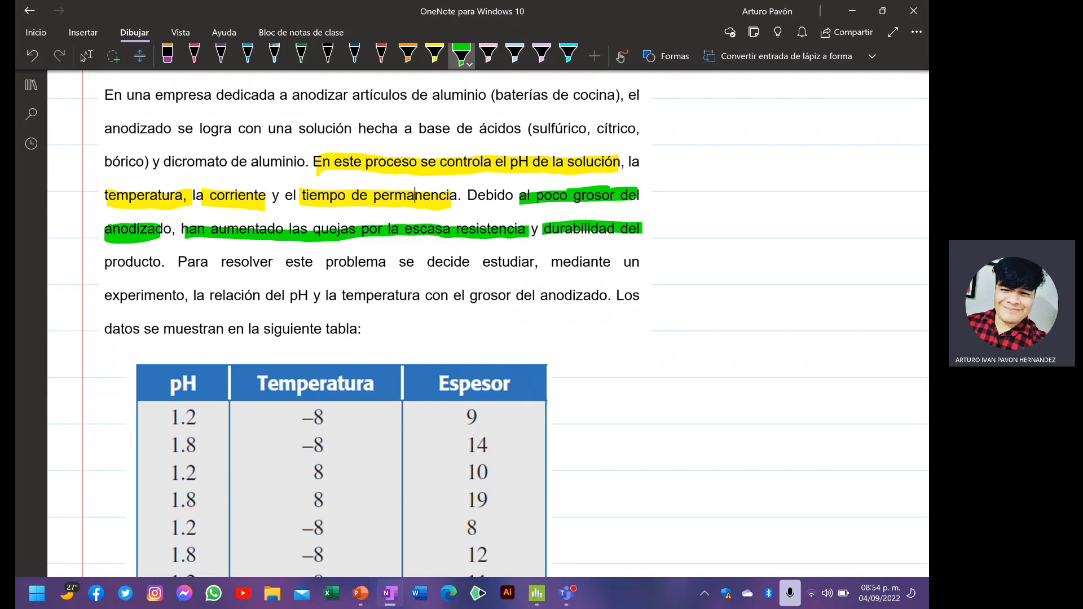
left_click_drag(105, 266, 134, 266)
- Highlight "Para resolver este problema se decide estudiar" and "experimento" in cyan, and "relación del pH y la temperatura con el grosor del anodizado" in light purple
left_click(569, 53)
left_click_drag(189, 269, 515, 265)
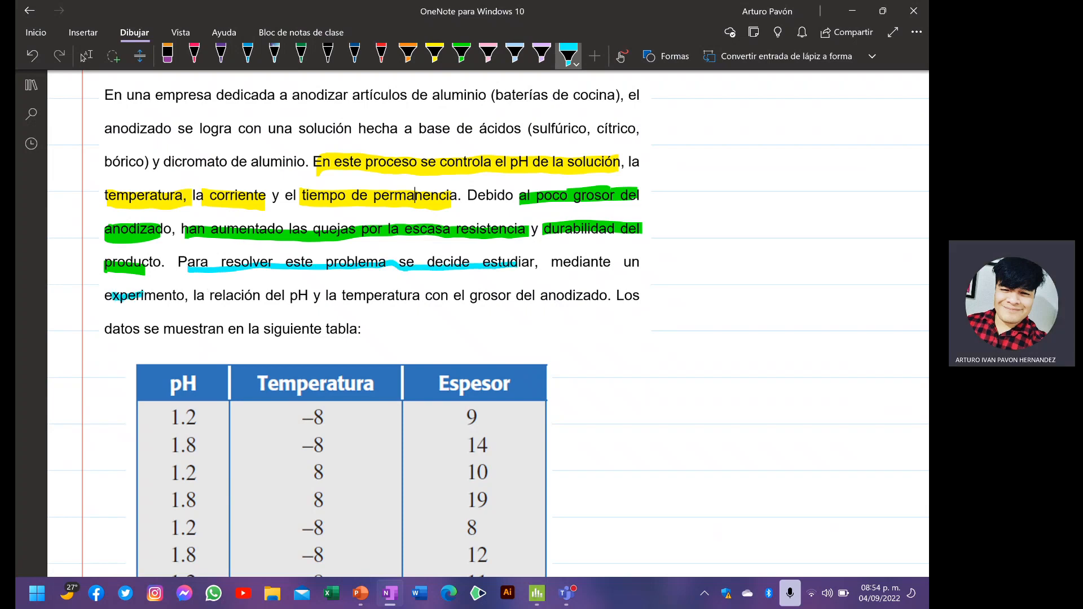
left_click_drag(144, 297, 176, 298)
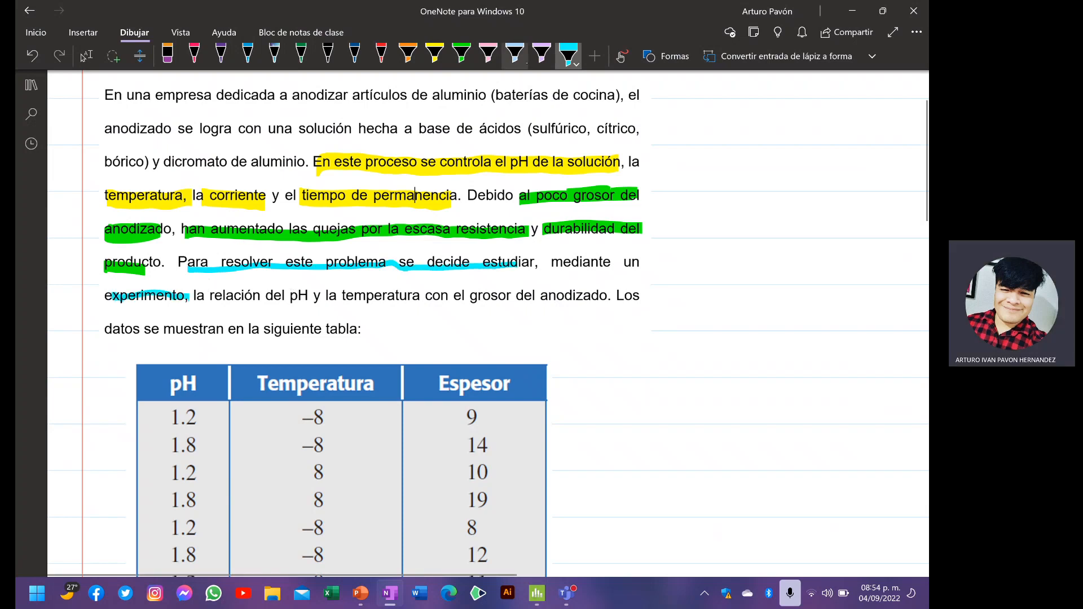
left_click(542, 53)
left_click_drag(207, 299, 598, 299)
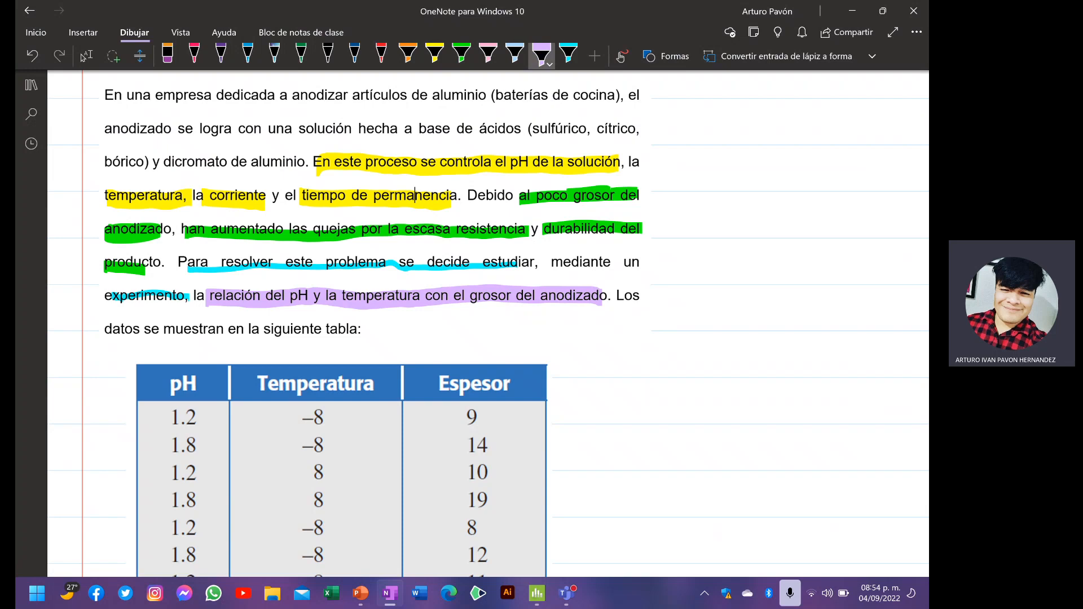
- Handwrite "PH, T" with the dark blue pen in the blank area beside the statement and circle it
scroll(488, 323, "down", 1)
scroll(488, 322, "right", 4)
left_click(355, 55)
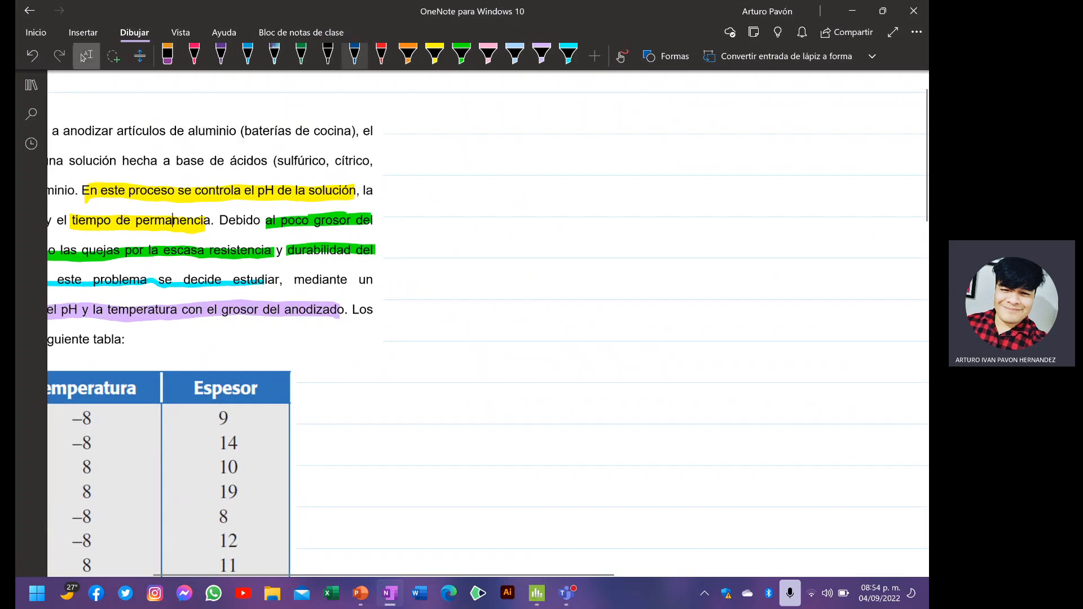
left_click_drag(506, 189, 511, 198)
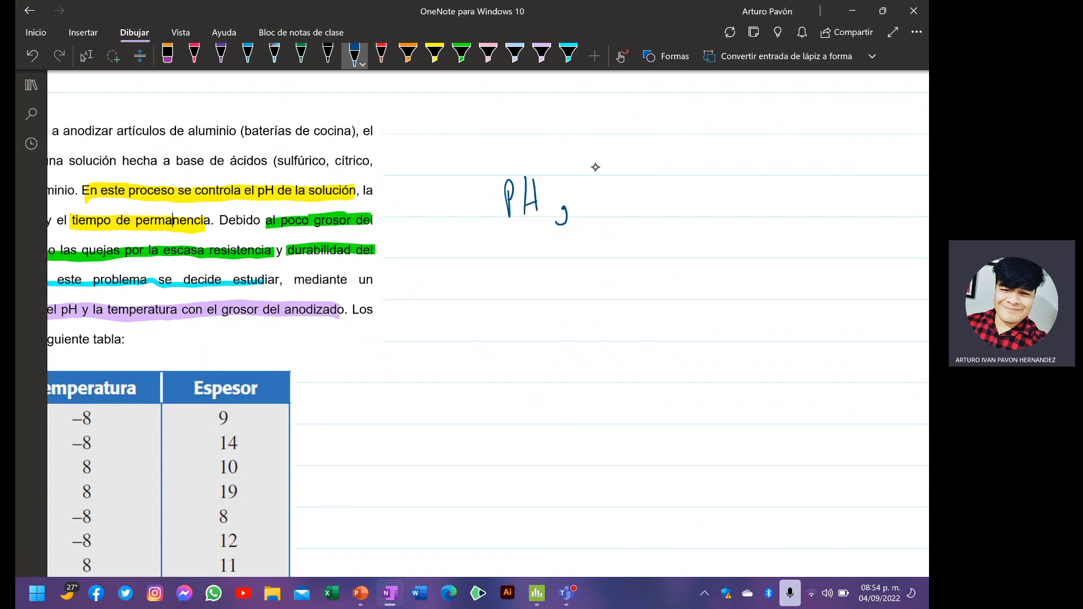
left_click_drag(586, 182, 603, 180)
left_click_drag(595, 181, 595, 218)
mouse_move(548, 156)
left_mouse_down()
mouse_move(469, 198)
mouse_move(654, 197)
mouse_move(539, 146)
left_mouse_up()
- Draw an arrow from the circled "PH, T" and handwrite "Grosor" at its tip
left_click_drag(636, 201, 731, 181)
left_click_drag(708, 172, 732, 175)
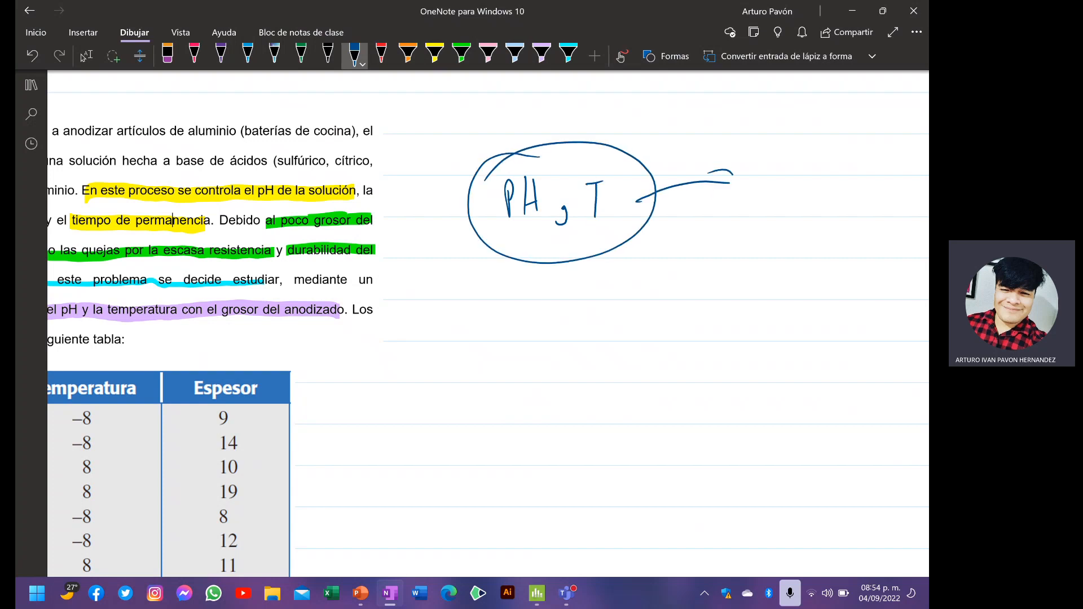
left_click_drag(807, 192, 804, 191)
left_click_drag(813, 193, 817, 185)
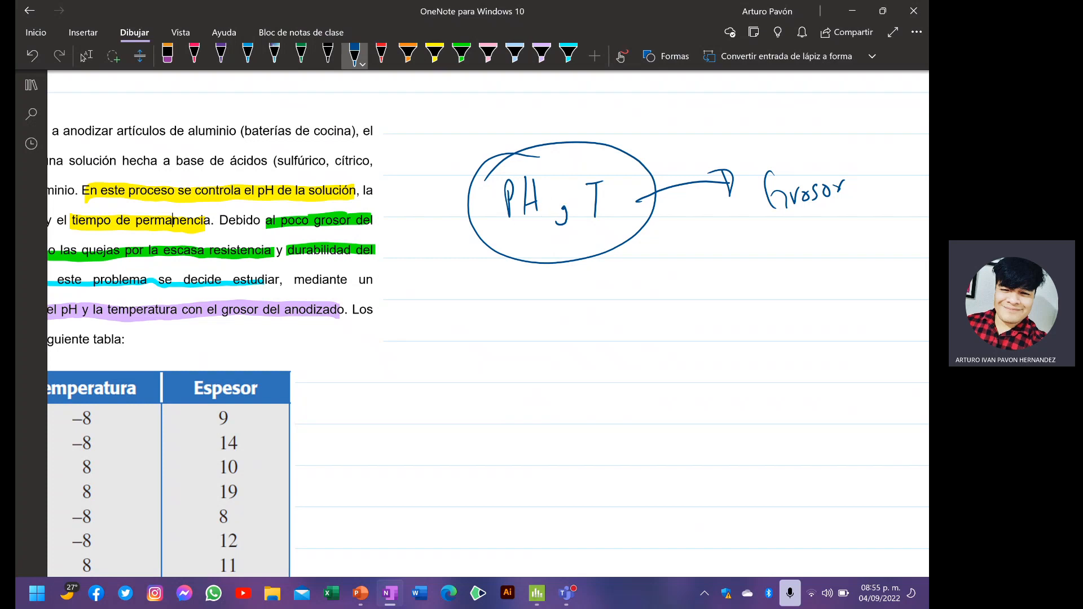
scroll(488, 323, "down", 3)
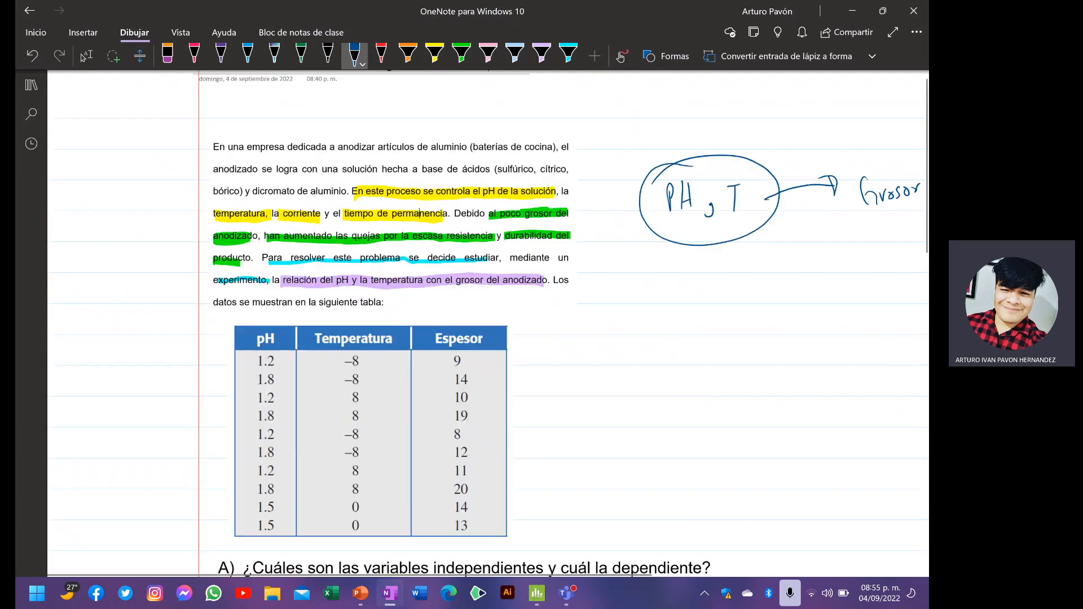
scroll(488, 323, "up", 4)
scroll(488, 323, "left", 1)
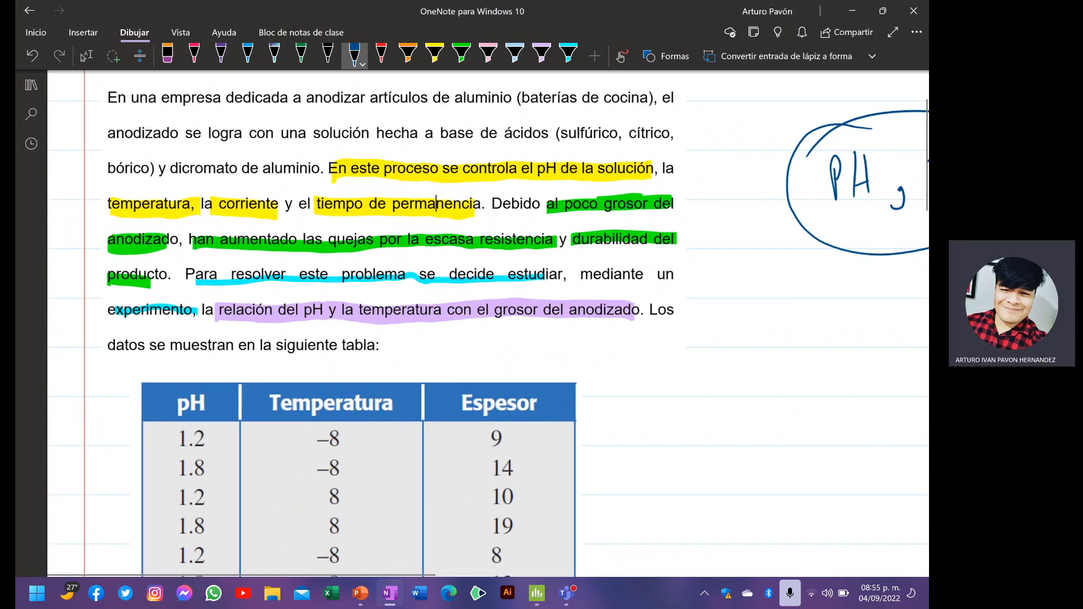
- Outline "la corriente" and "tiempo de permanencia" in the problem statement with red pen boxes
left_click(381, 56)
mouse_move(202, 204)
left_mouse_down()
mouse_move(252, 219)
mouse_move(231, 185)
mouse_move(201, 189)
left_mouse_up()
mouse_move(313, 187)
left_mouse_down()
mouse_move(357, 224)
mouse_move(480, 208)
mouse_move(311, 190)
left_mouse_up()
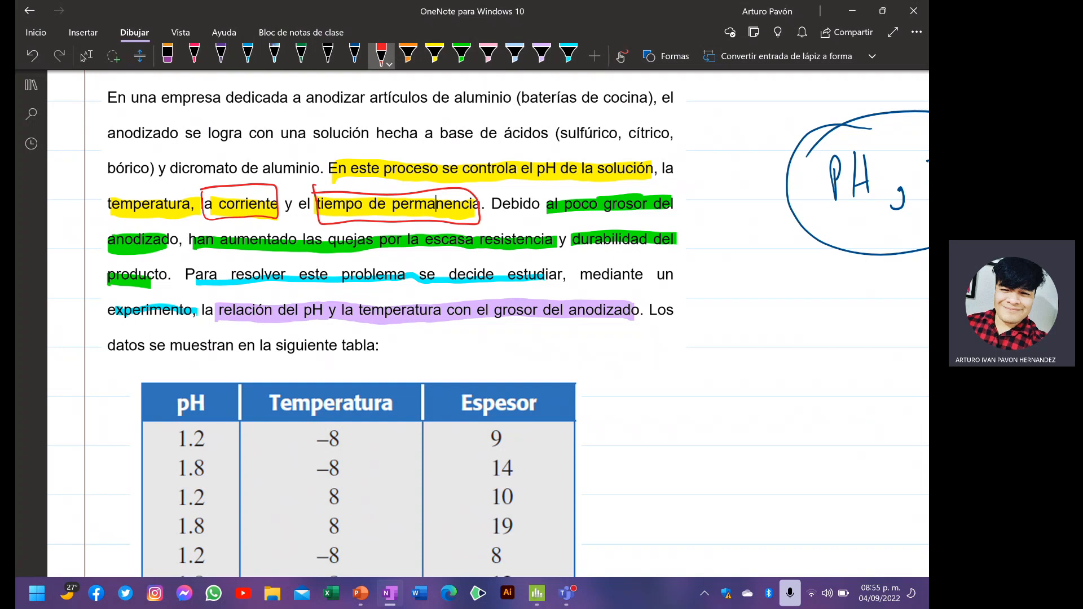
- Complete the "Variable dependiente:" line under question A with "Espesor"
scroll(488, 323, "down", 2)
scroll(708, 286, "up", 4)
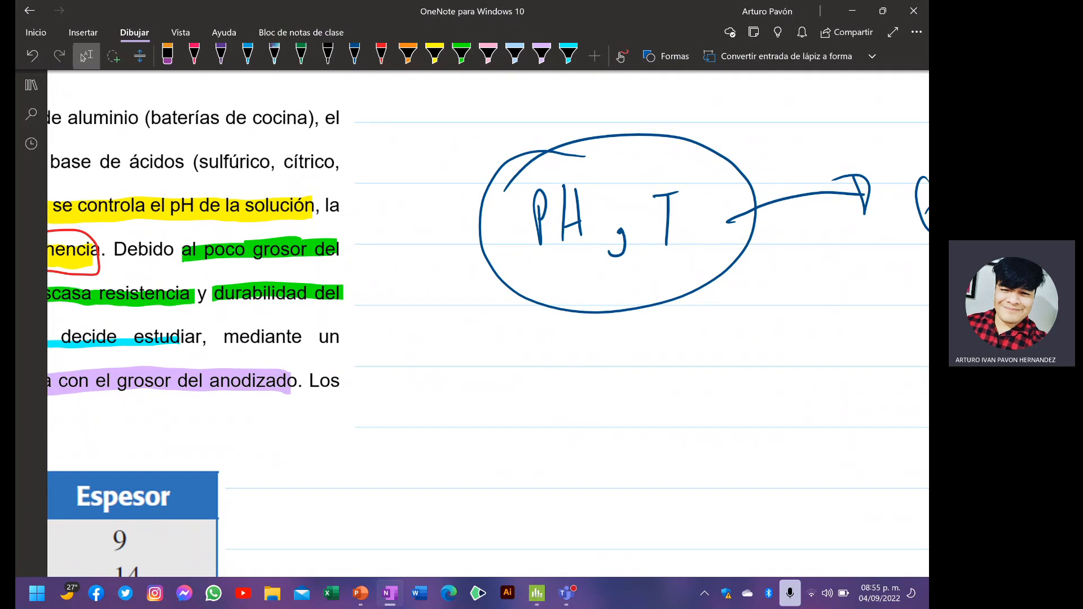
scroll(488, 324, "down", 2)
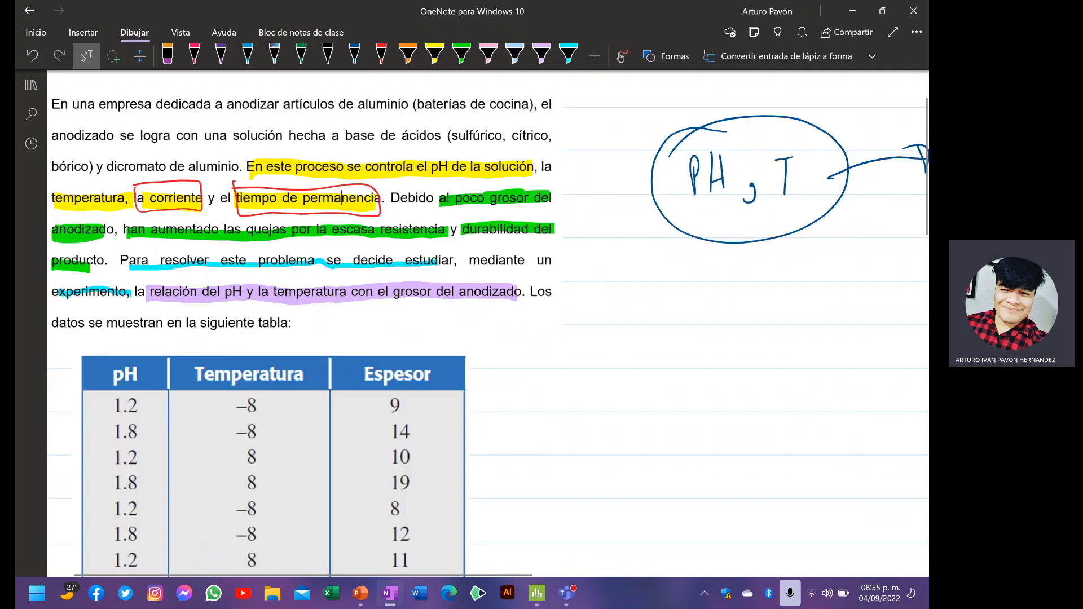
scroll(488, 324, "down", 4)
scroll(488, 323, "up", 2)
scroll(392, 294, "down", 1)
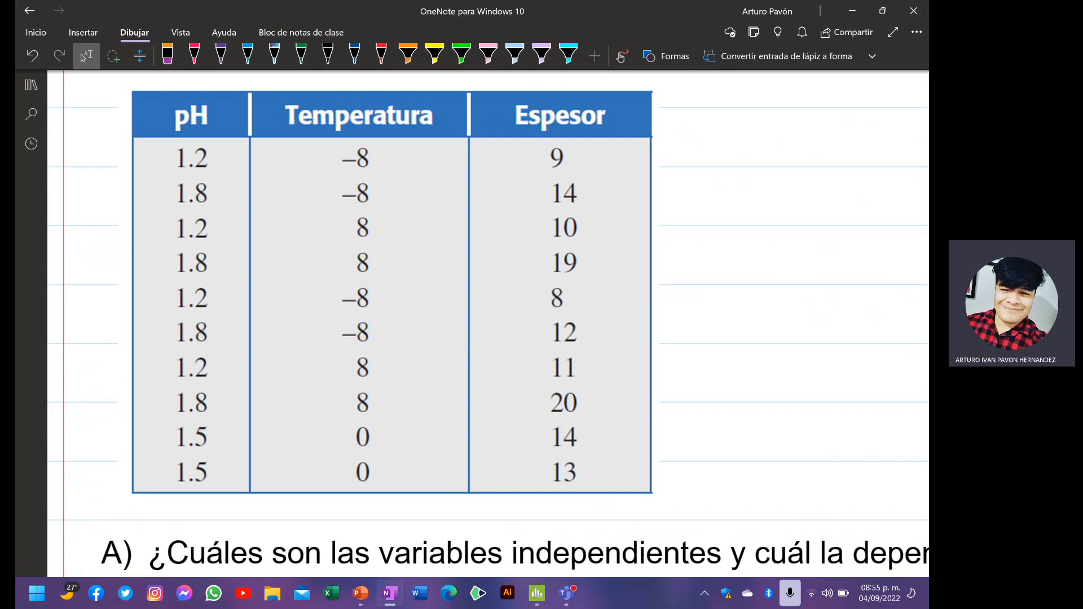
scroll(488, 323, "down", 5)
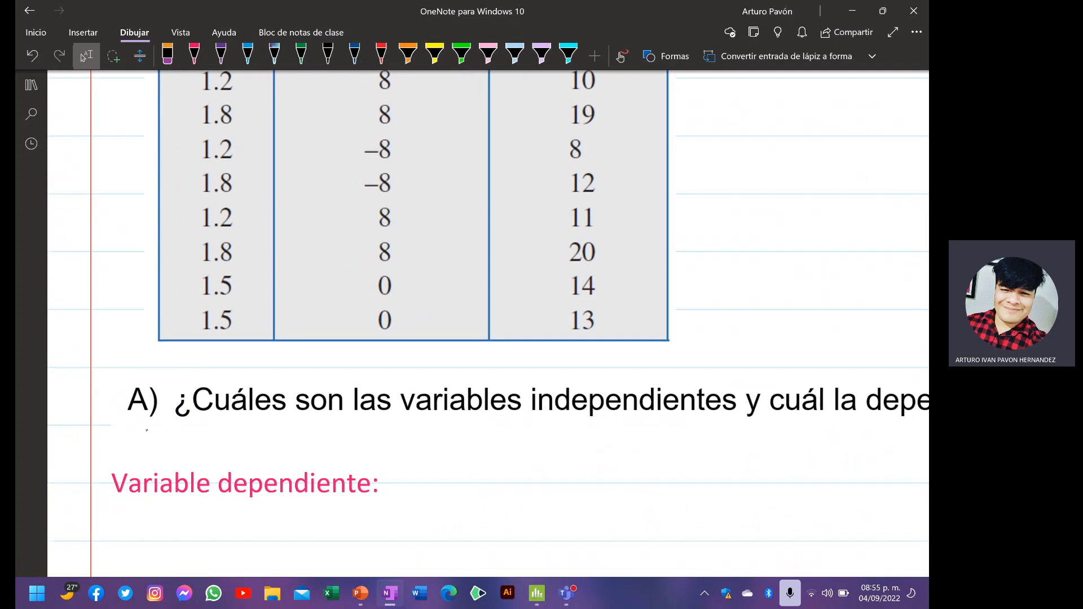
left_click(373, 484)
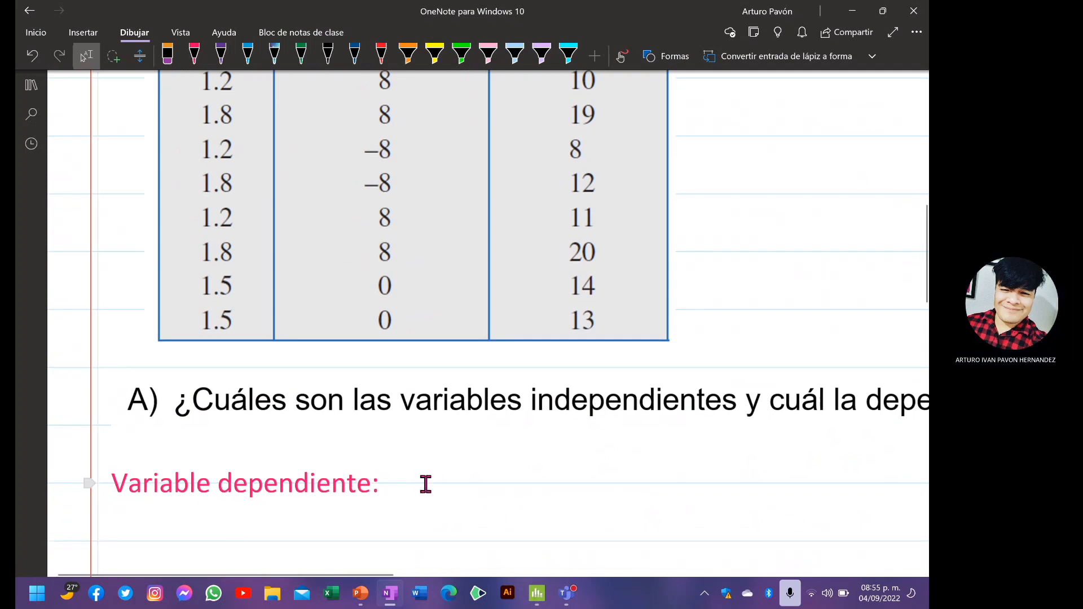
key("End")
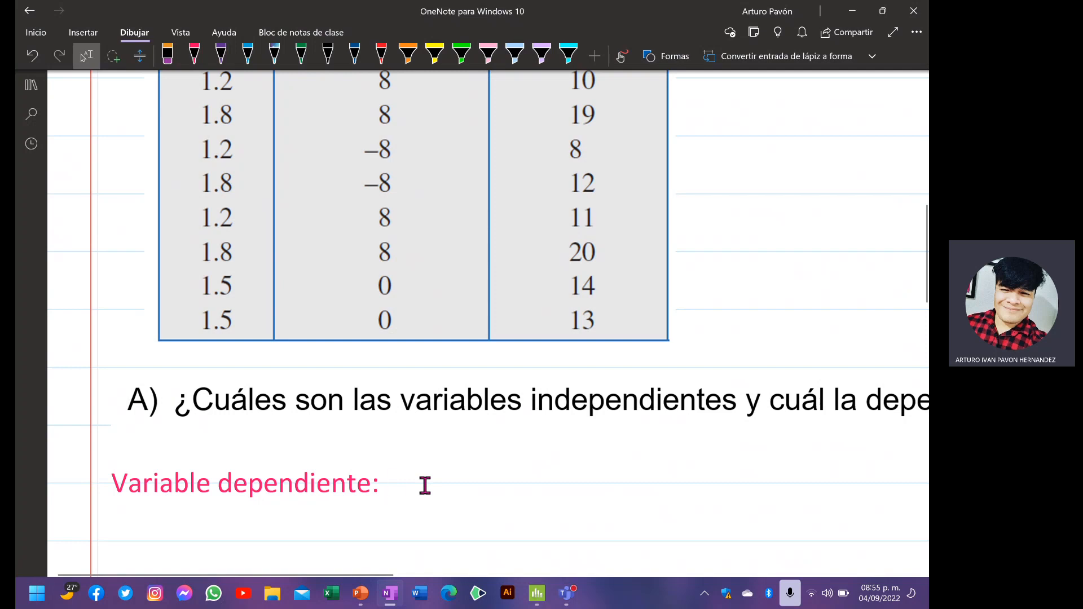
type("Espesor ")
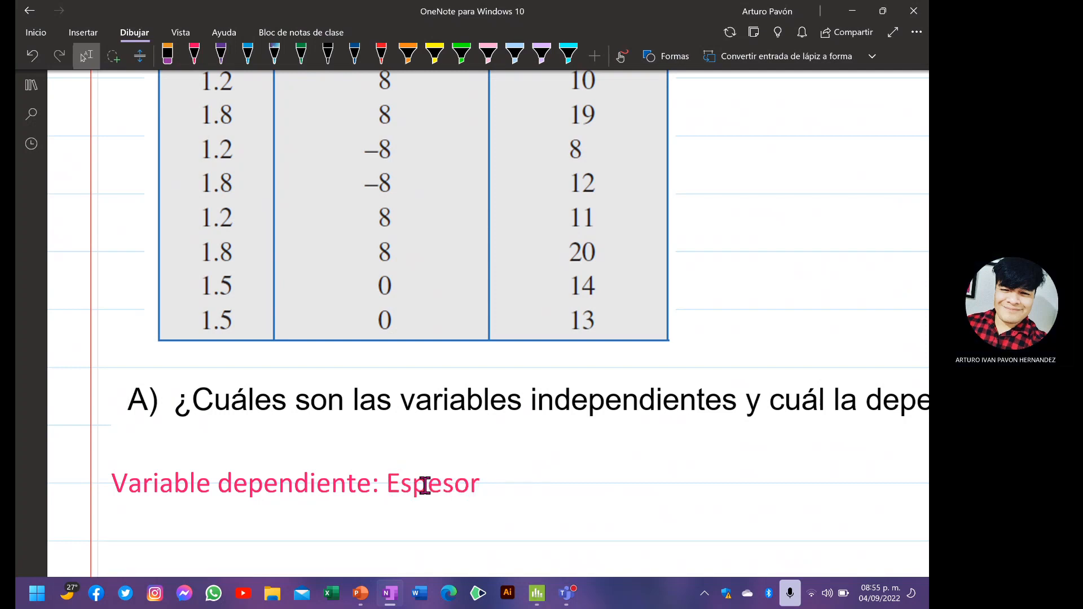
- Add the line "Variables independientes: el pH y la temperatura." below the dependent variable answer
type("Var")
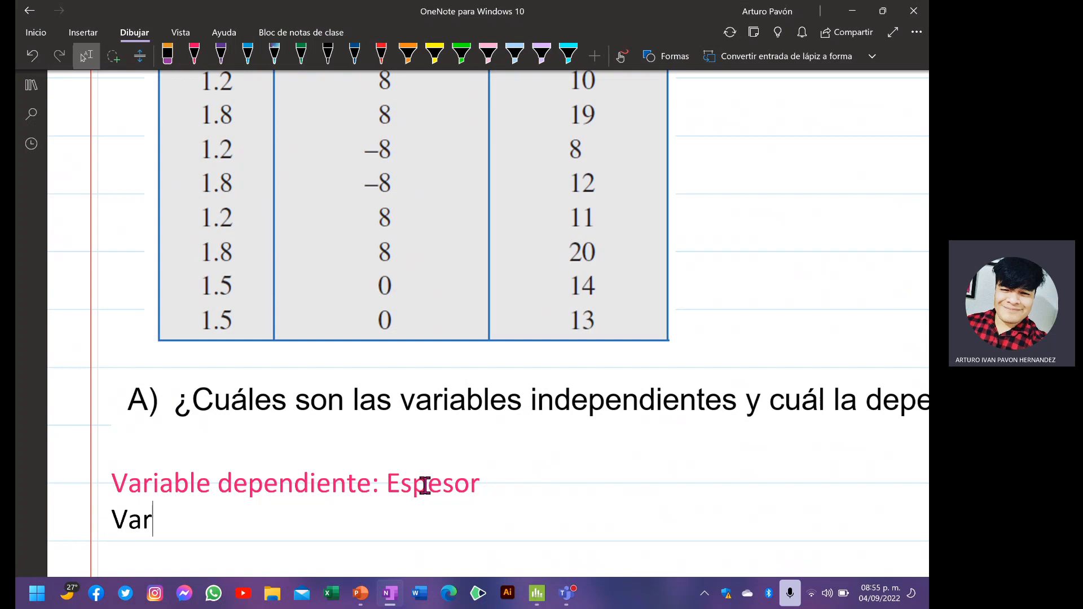
type("iabl")
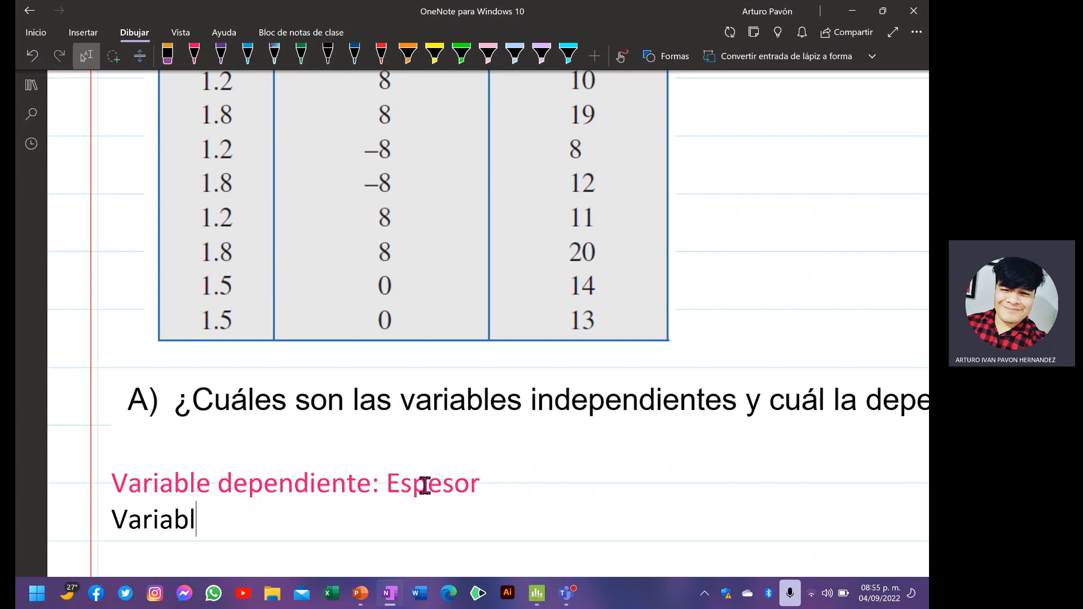
type("es inde")
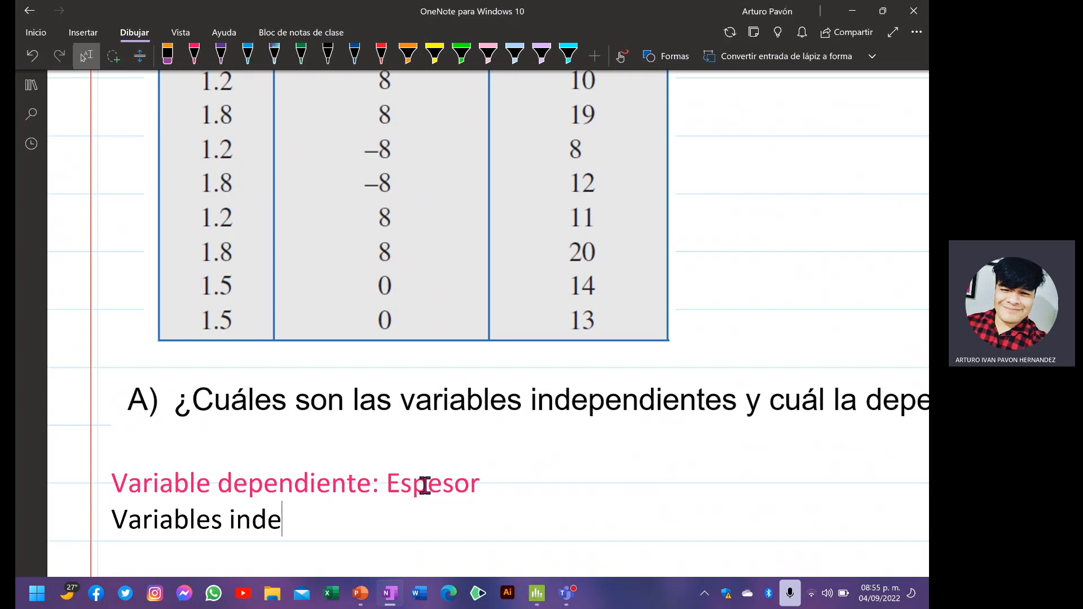
type("pendientes")
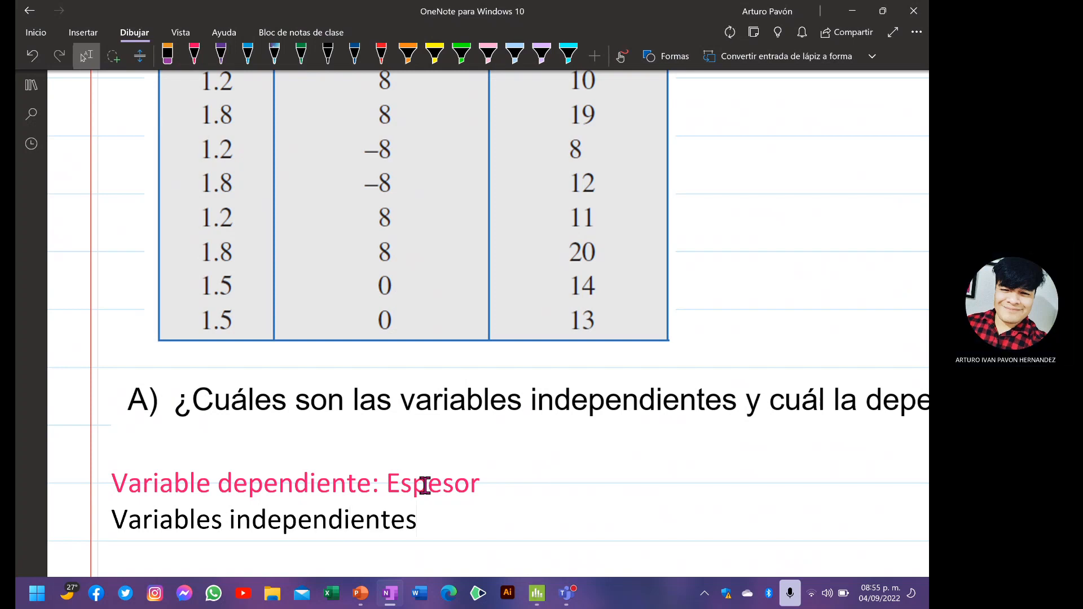
type(": el pH y la te")
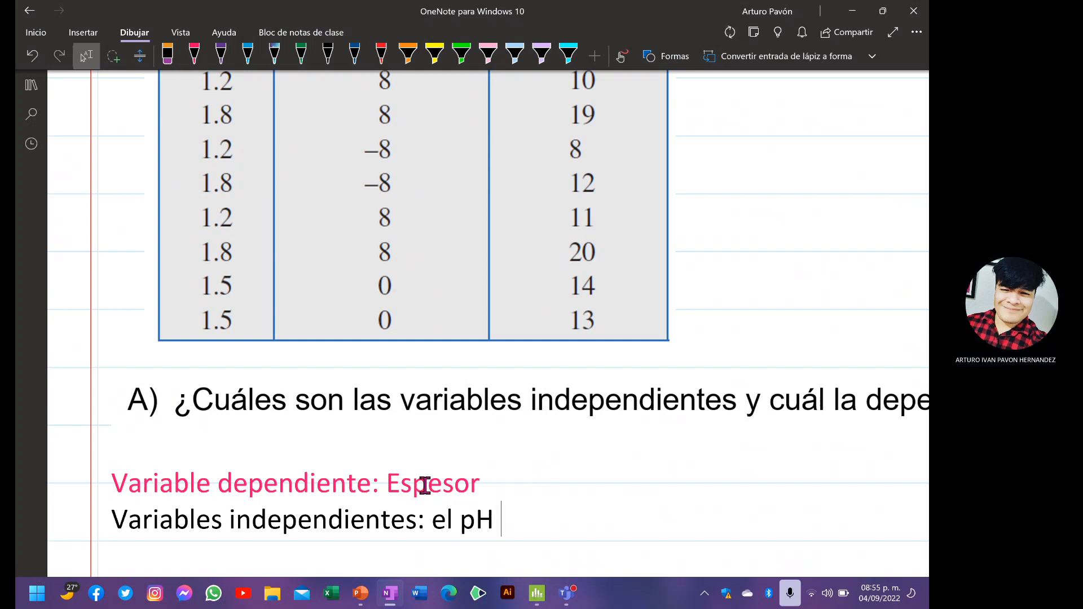
type("mperatura.")
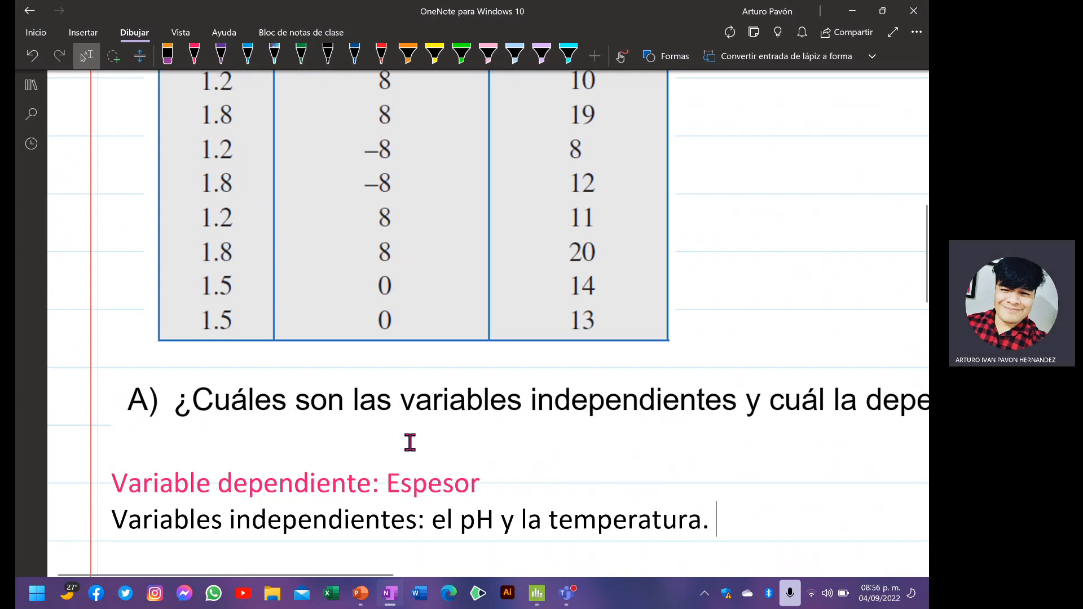
- Change the font colour of "Espesor" in the dependent variable answer to the theme purple
left_click_drag(387, 484, 482, 466)
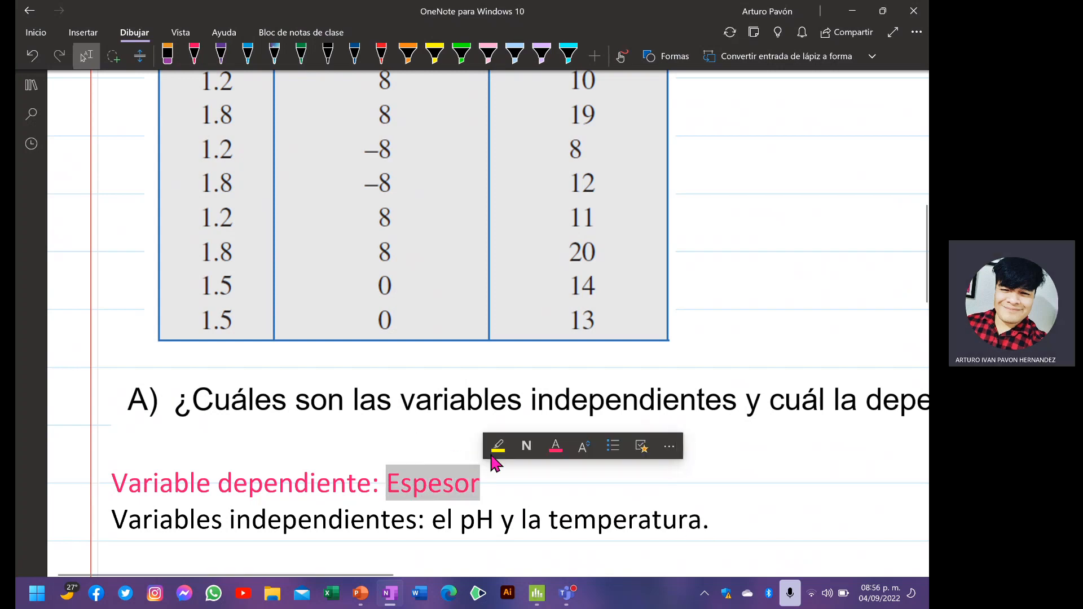
left_click(557, 447)
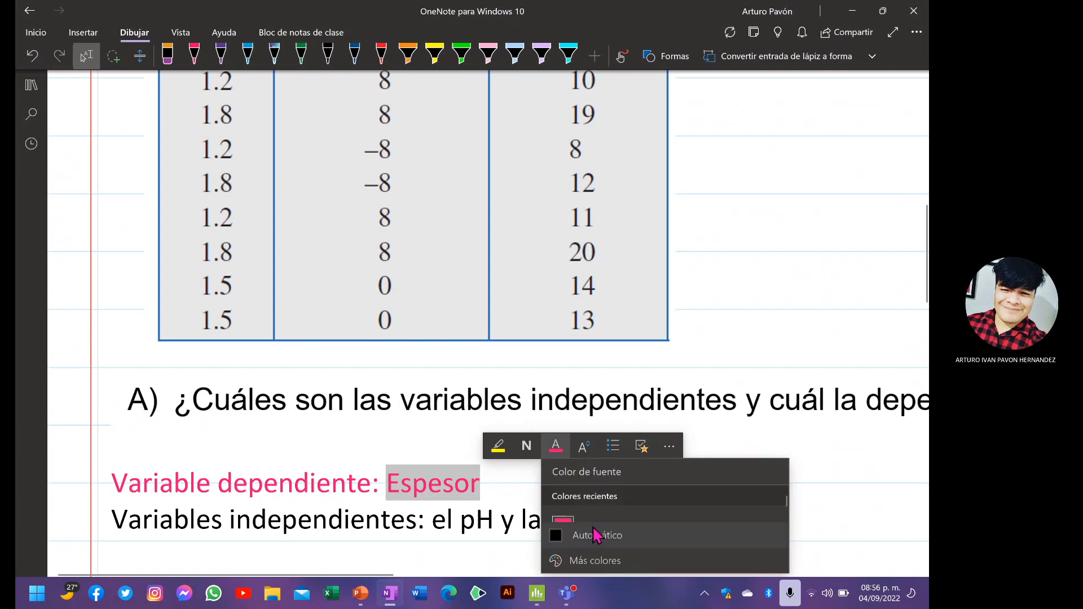
left_click(610, 560)
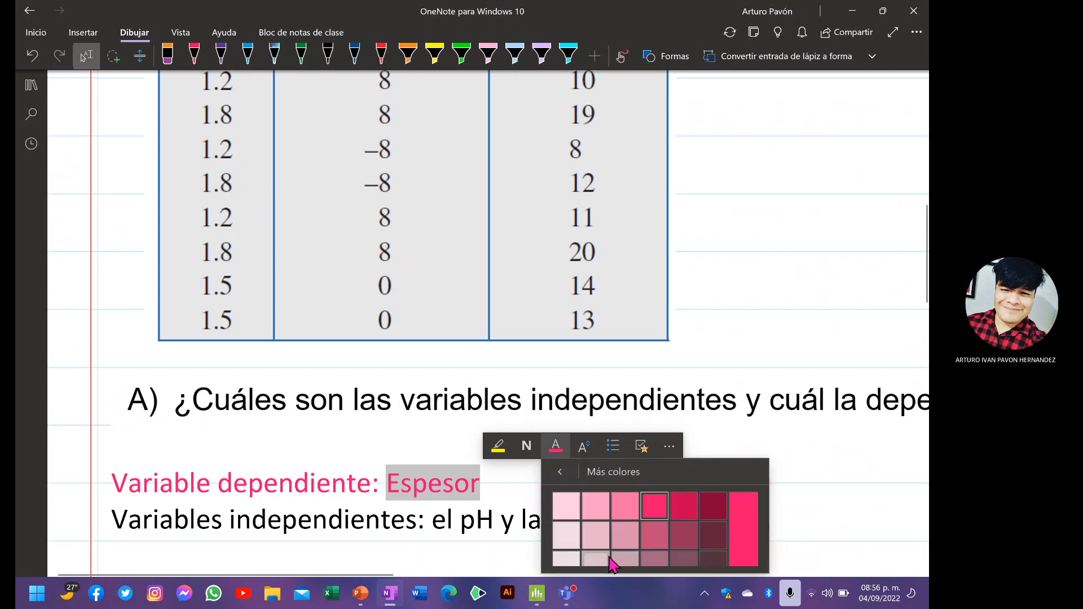
left_click(560, 472)
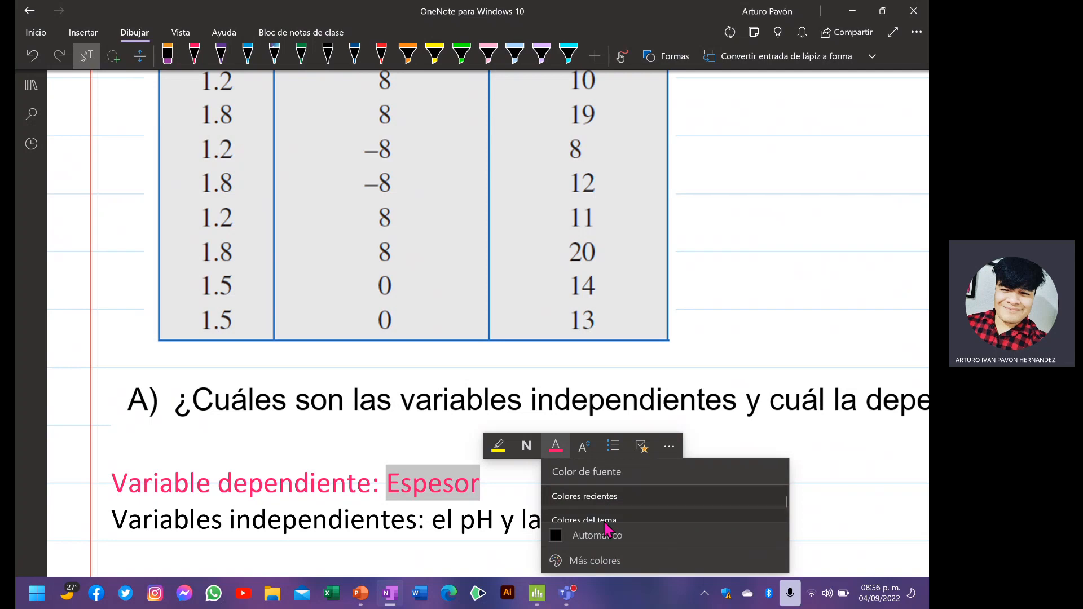
scroll(607, 527, "down", 1)
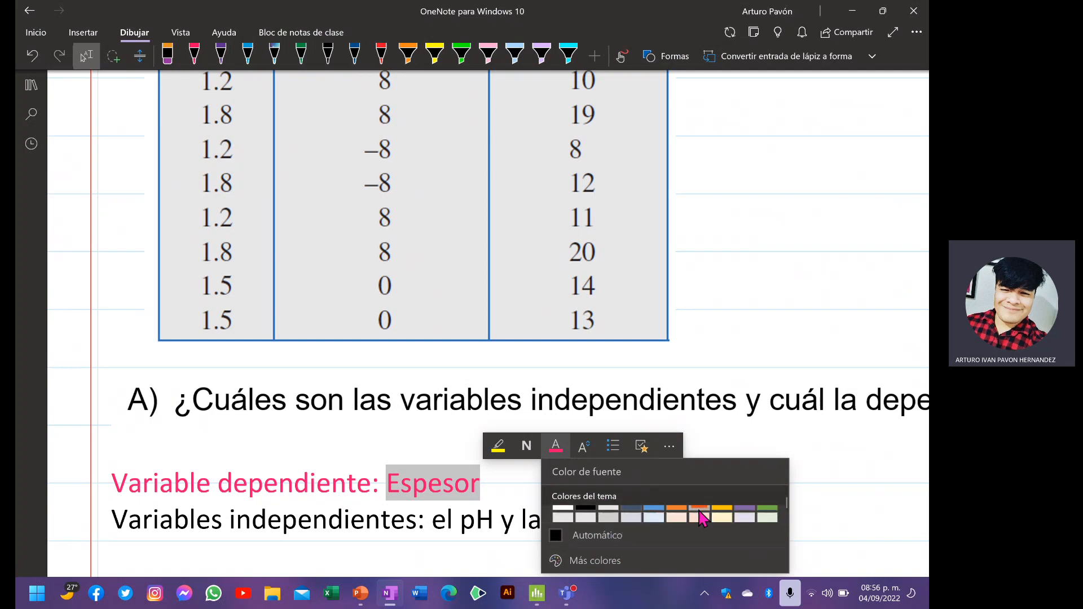
left_click(743, 516)
left_click(585, 489)
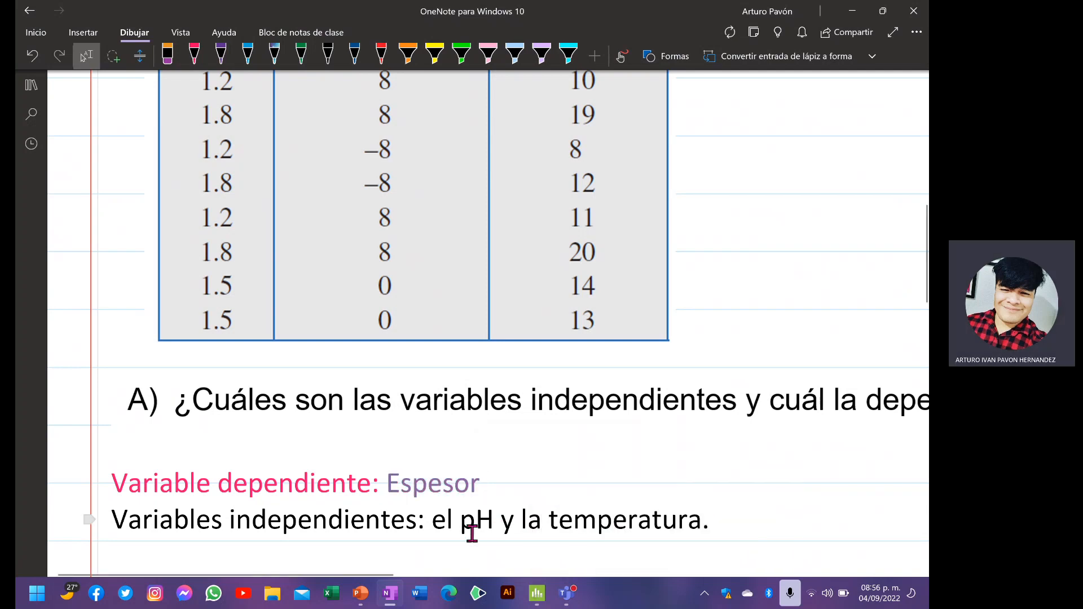
- Apply the same purple font colour to "el pH y la temperatura." in the independent variables answer
left_click_drag(448, 519, 710, 522)
scroll(563, 460, "down", 3)
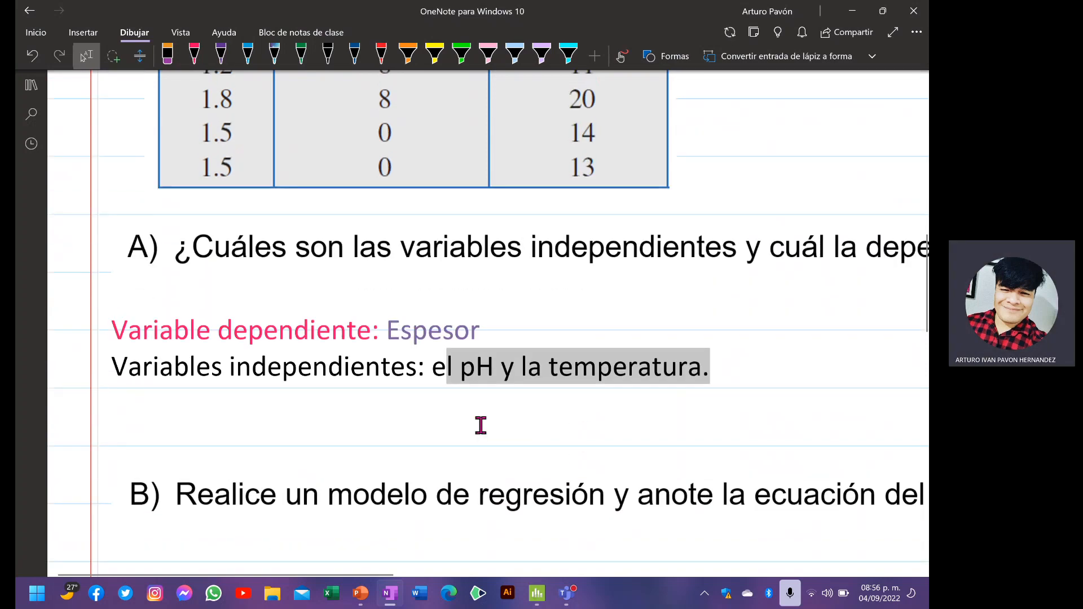
left_click(454, 390)
left_click_drag(446, 367, 561, 369)
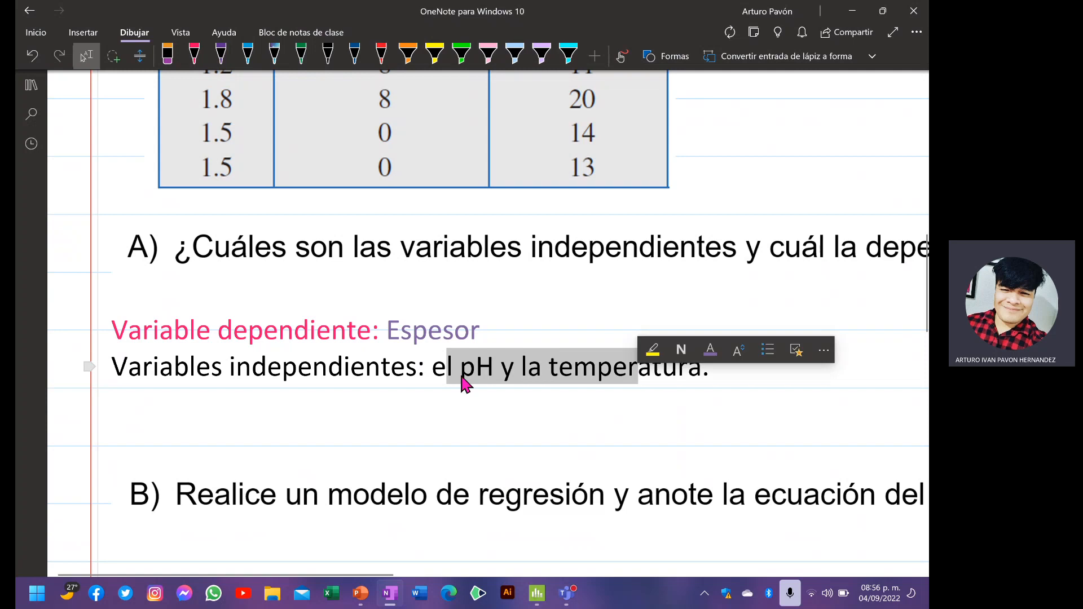
left_click_drag(431, 370, 713, 380)
left_click(783, 348)
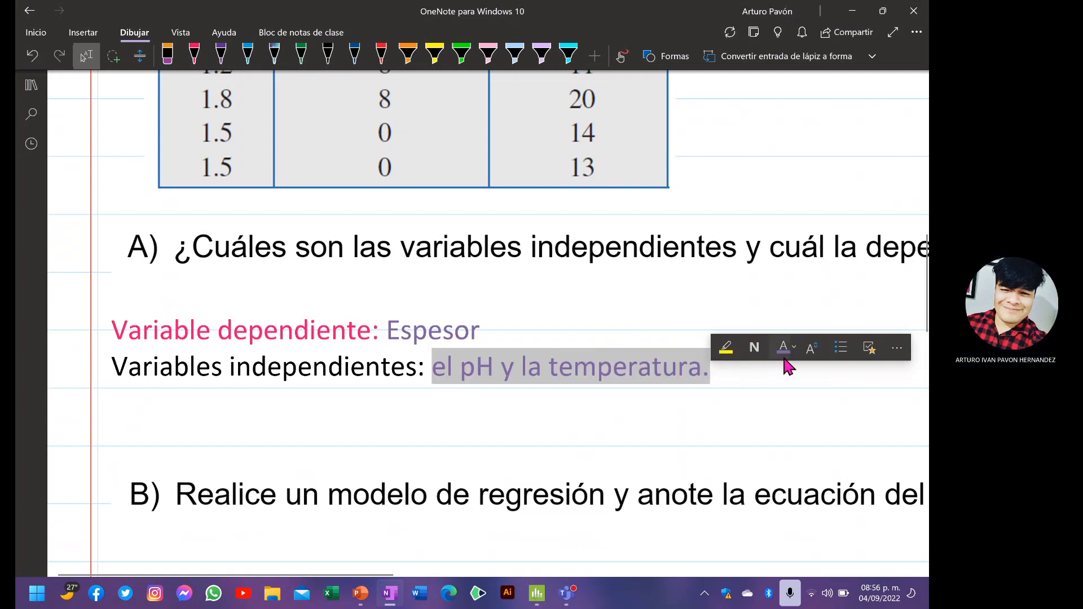
- Colour the label "Variables independientes:" with the recently used pink
left_click(423, 371)
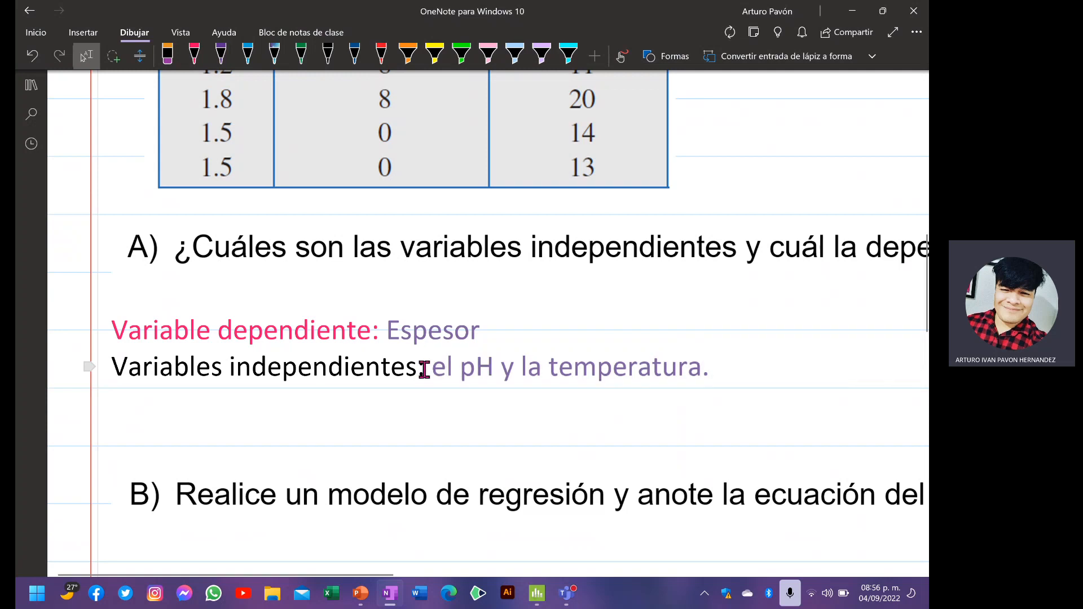
left_click_drag(423, 371, 112, 374)
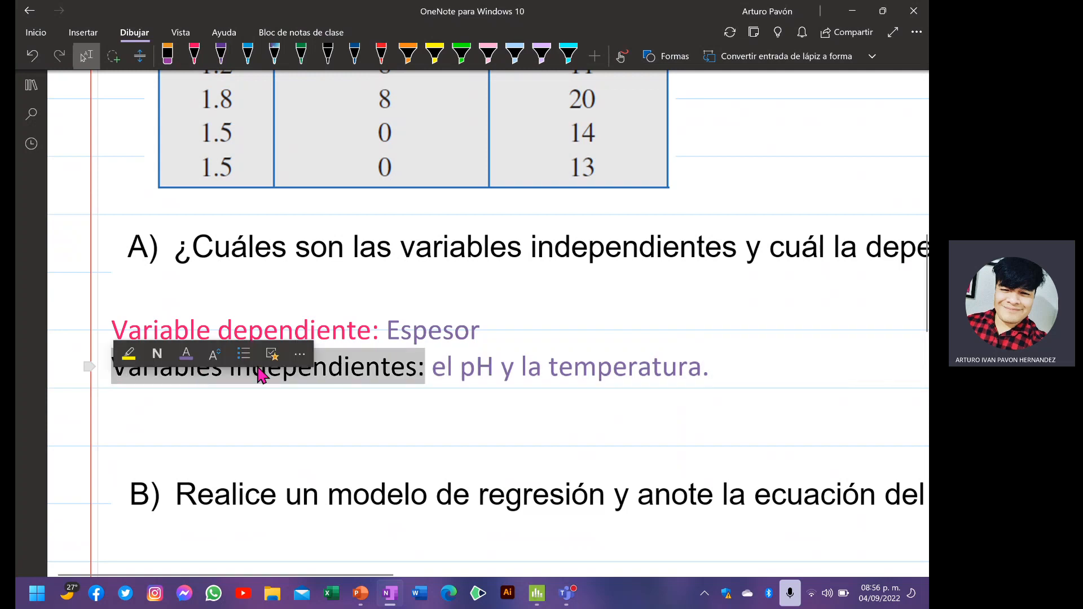
left_click(189, 354)
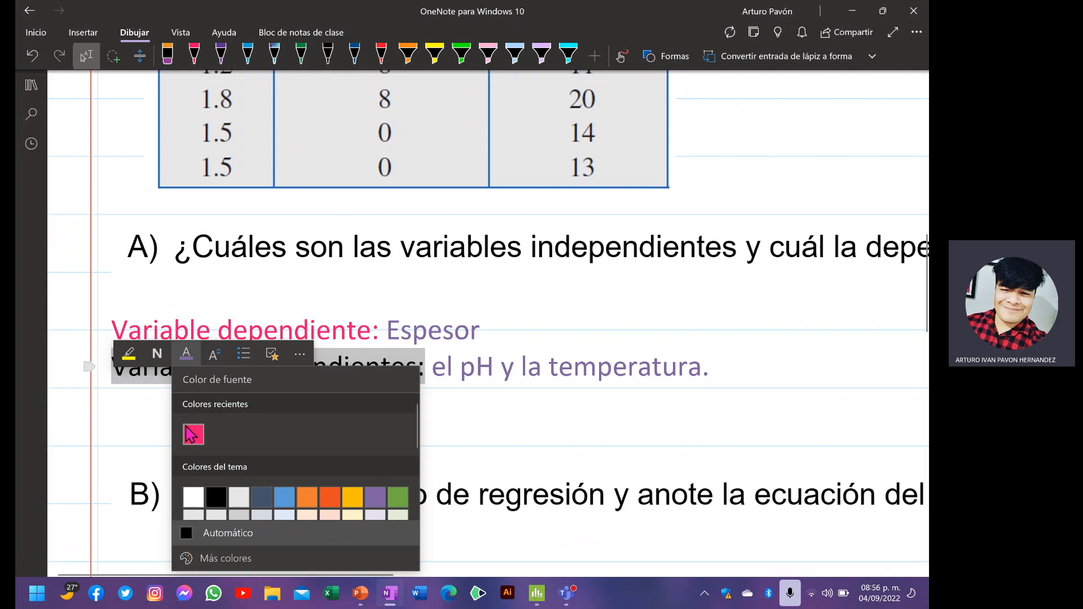
left_click(192, 434)
left_click(416, 364)
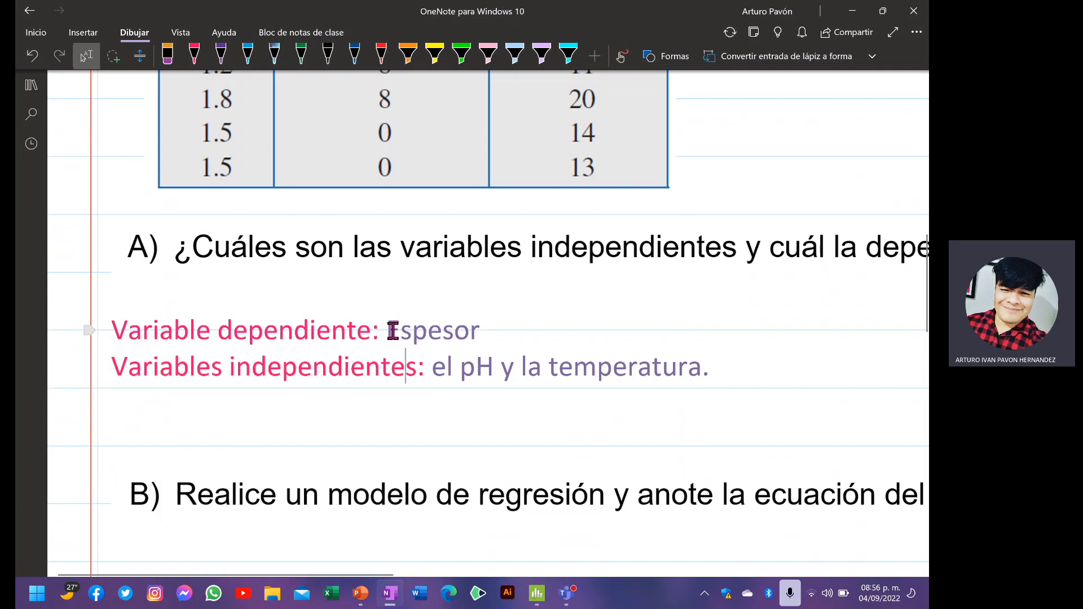
- Make "Espesor" and "el pH y la temperatura." bold, and add a period after "Espesor"
left_click_drag(388, 330, 481, 331)
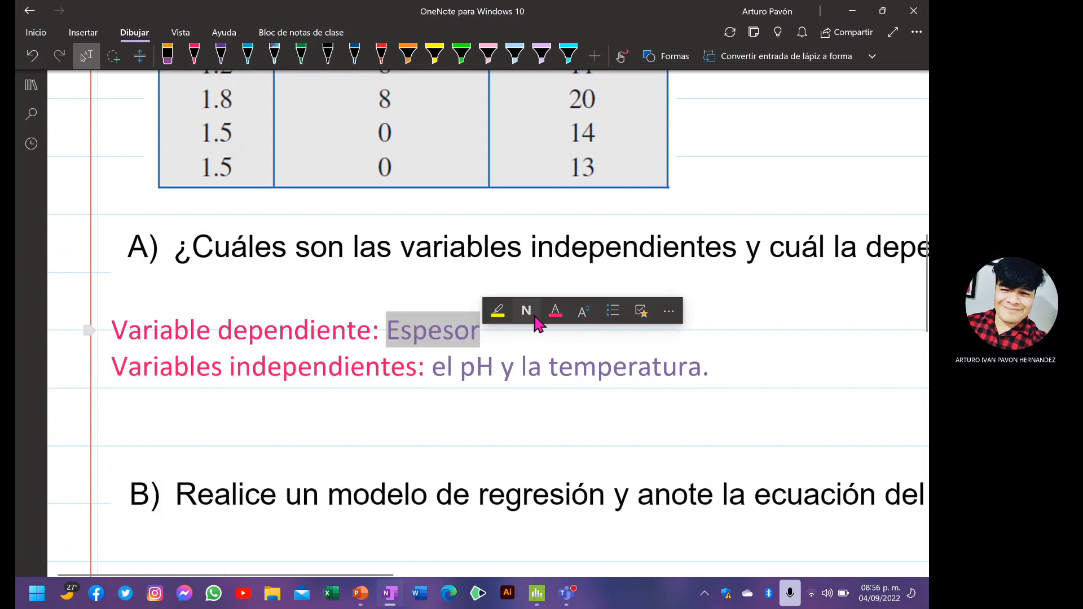
left_click(525, 309)
left_click(441, 374)
left_click_drag(442, 374, 712, 368)
left_click_drag(433, 373, 713, 370)
left_click(757, 352)
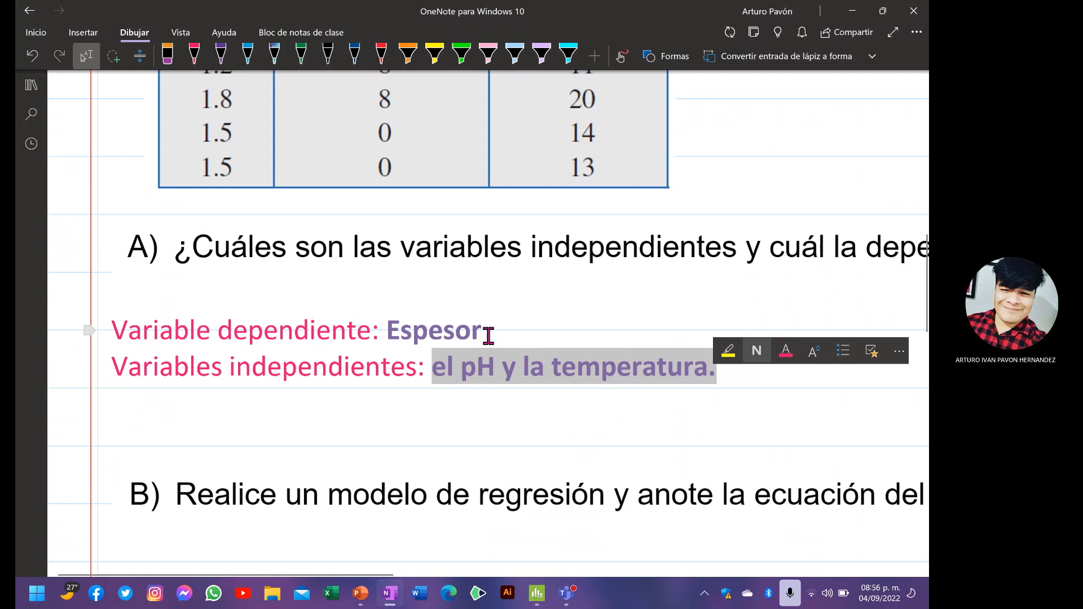
left_click(571, 336)
type(".")
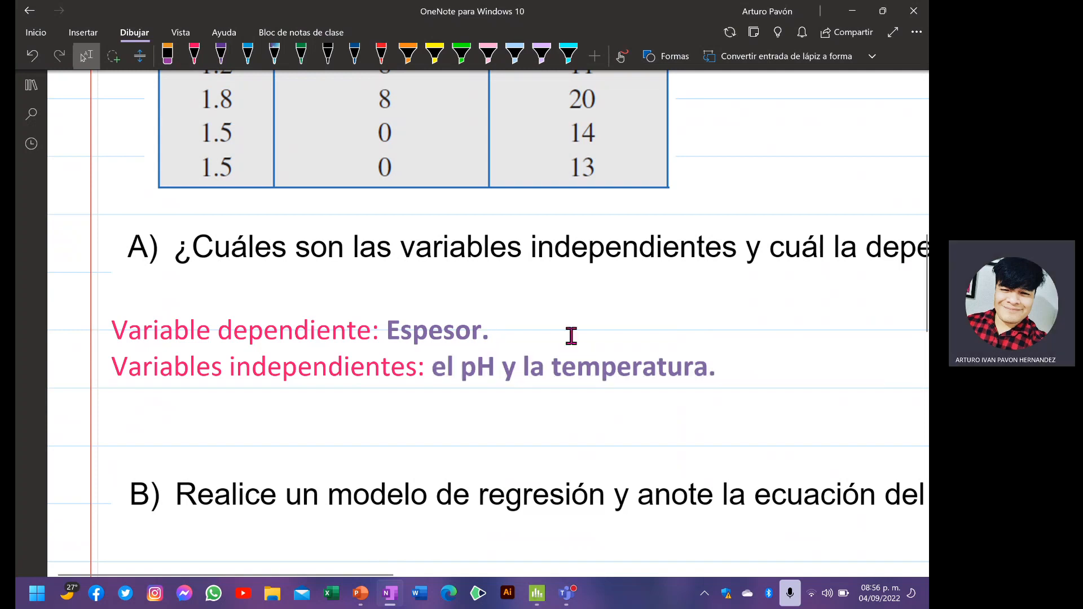
- Move the question B image up to just below the answers and align it horizontally with question A
scroll(571, 336, "down", 5)
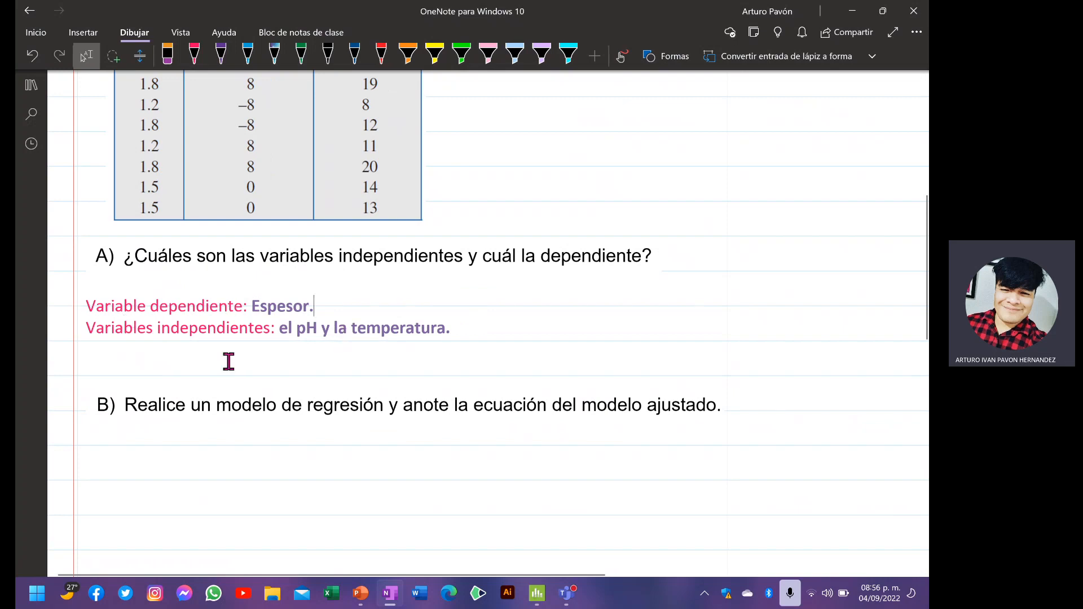
left_click(196, 381)
left_click(285, 406)
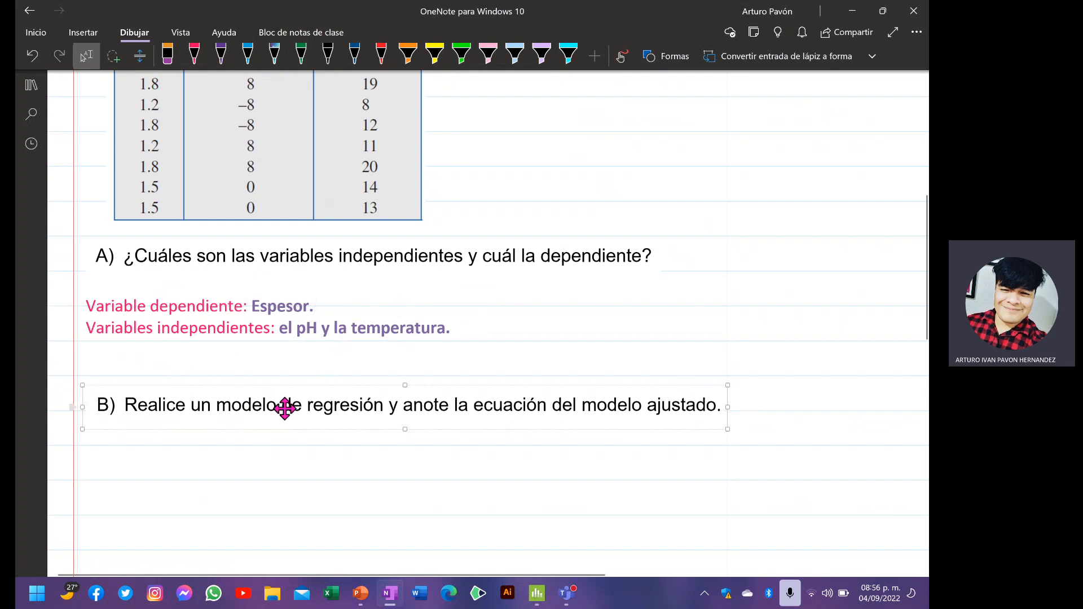
left_click_drag(233, 406, 236, 362)
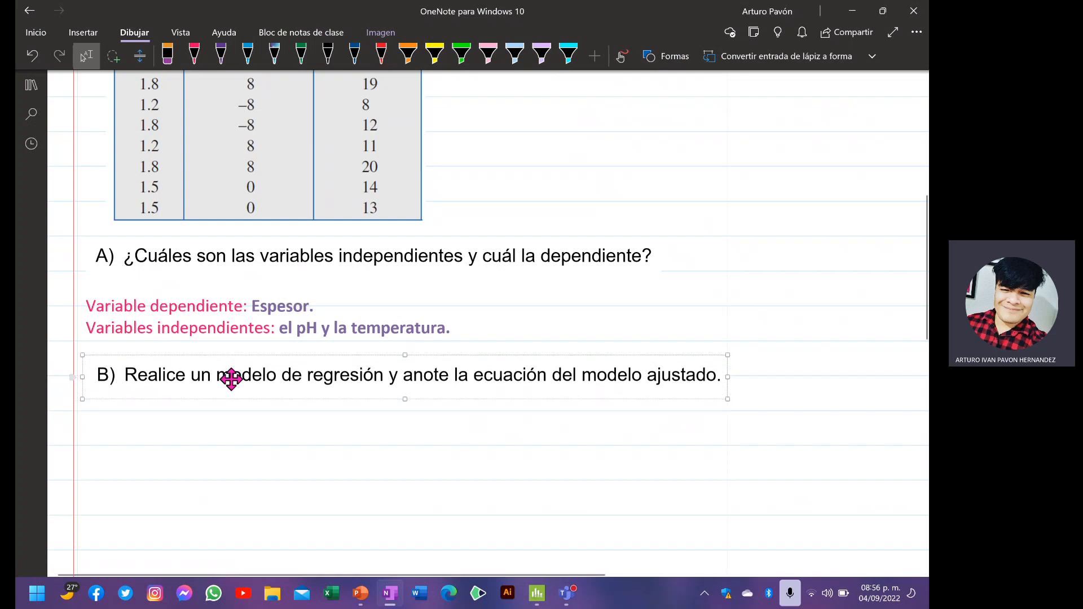
left_click(221, 432)
left_click(219, 379)
left_click_drag(235, 374, 220, 363)
left_click(328, 438)
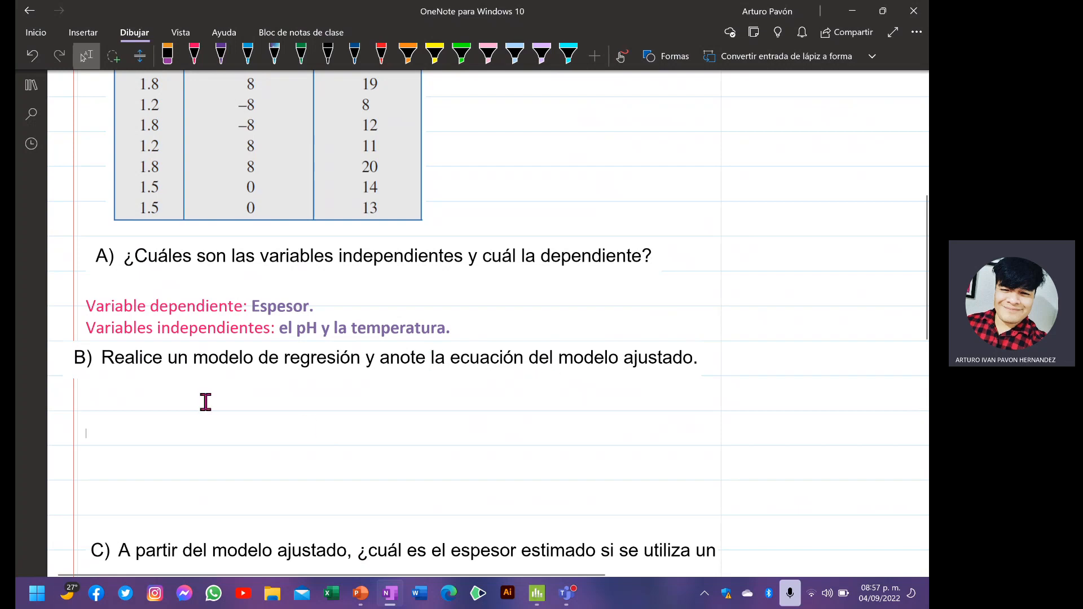
left_click(185, 361)
left_click_drag(185, 361, 208, 362)
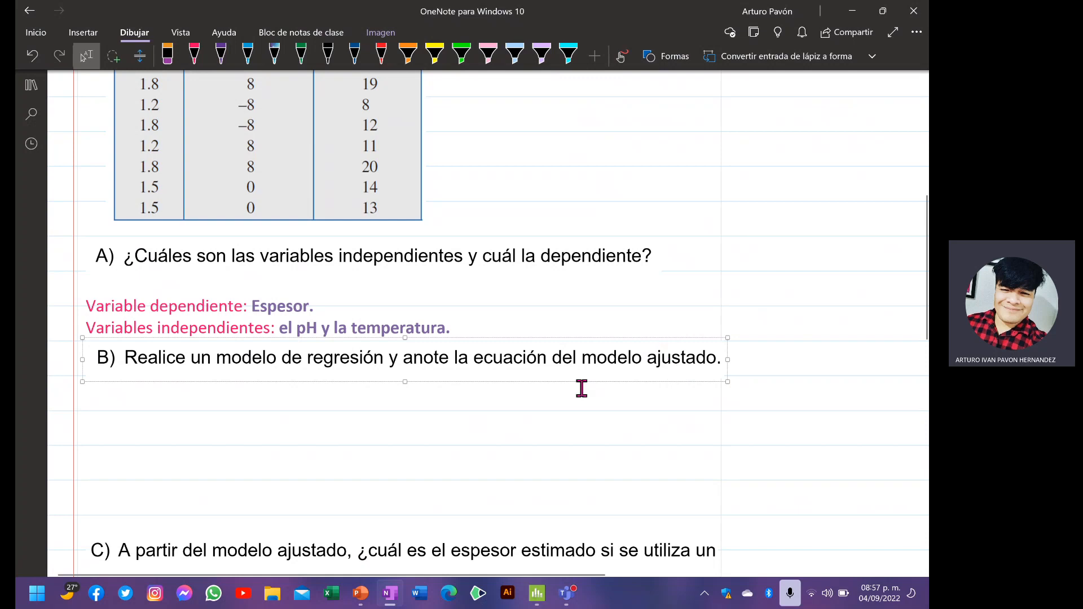
- Sketch a pair of axes labelled x and y in black ink in the blank area beside questions A and B
left_click(504, 428)
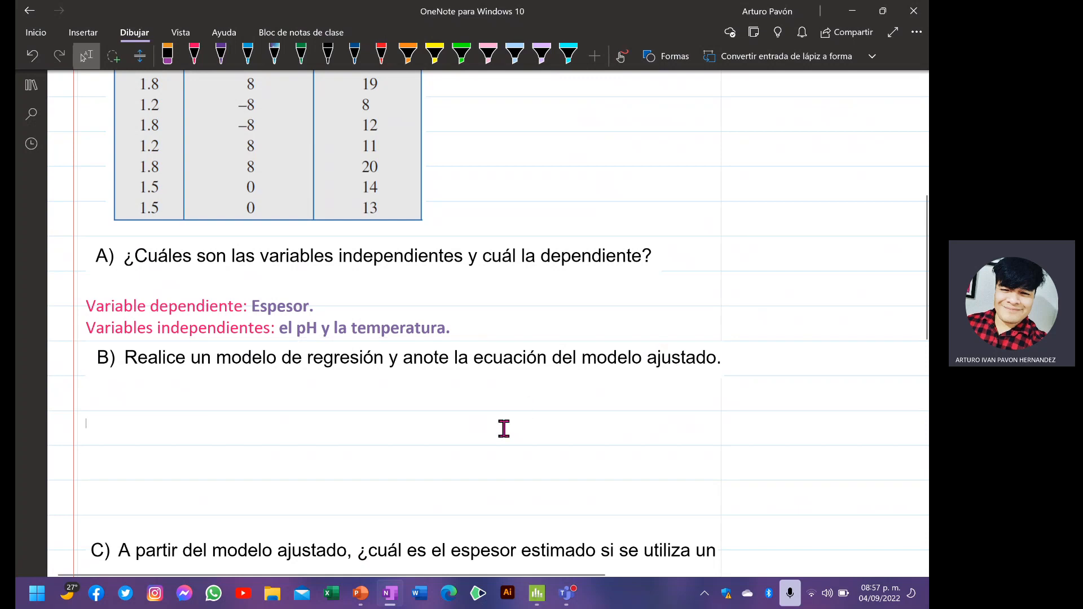
scroll(503, 429, "right", 6)
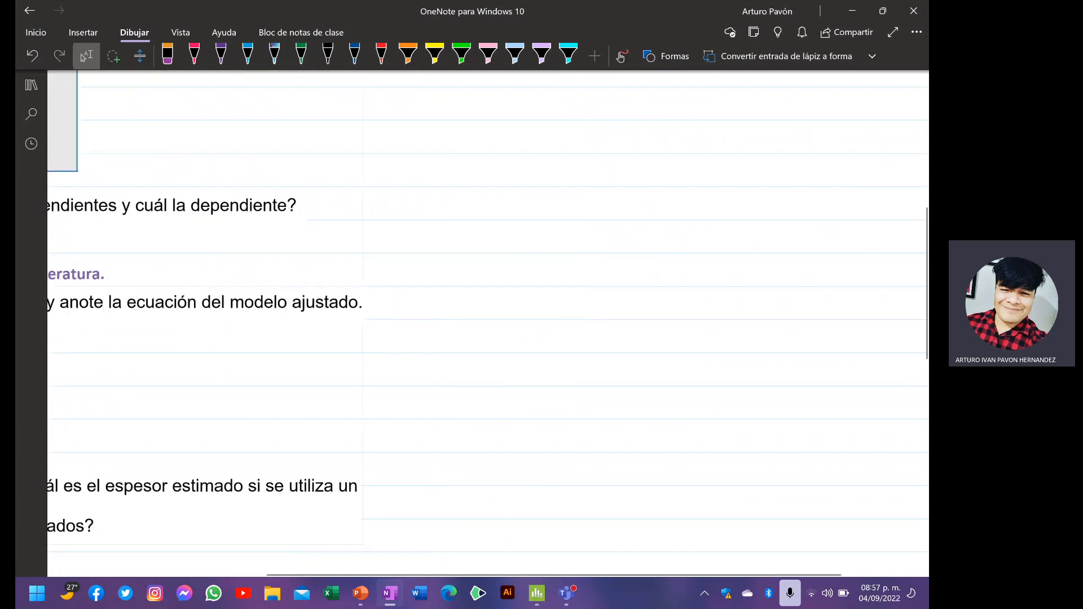
scroll(504, 429, "up", 5)
left_click(328, 56)
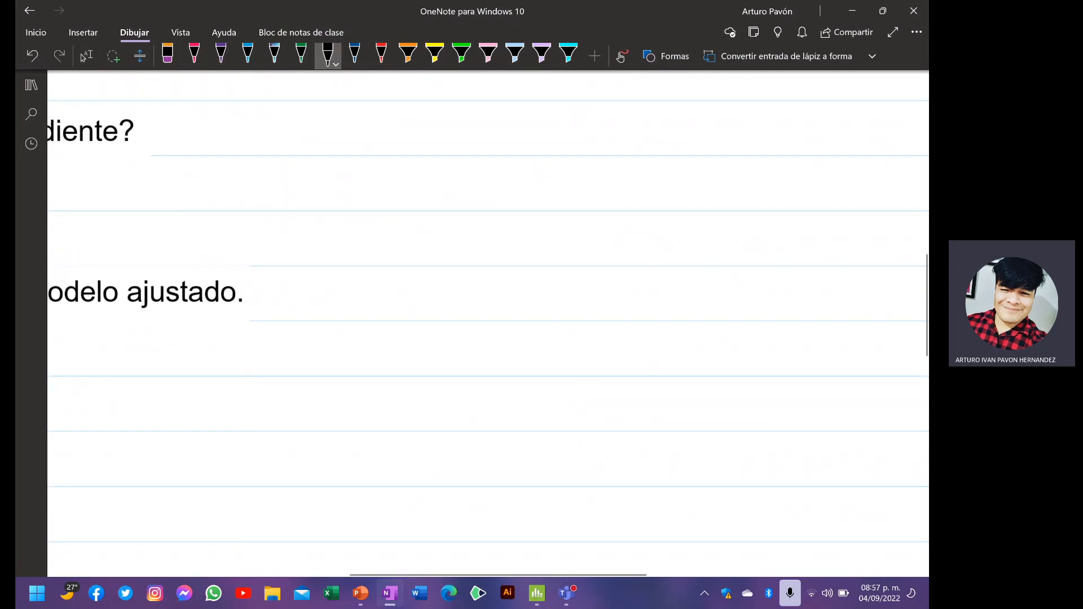
mouse_move(566, 105)
left_mouse_down()
mouse_move(574, 215)
mouse_move(560, 217)
mouse_move(771, 189)
mouse_move(756, 212)
left_mouse_up()
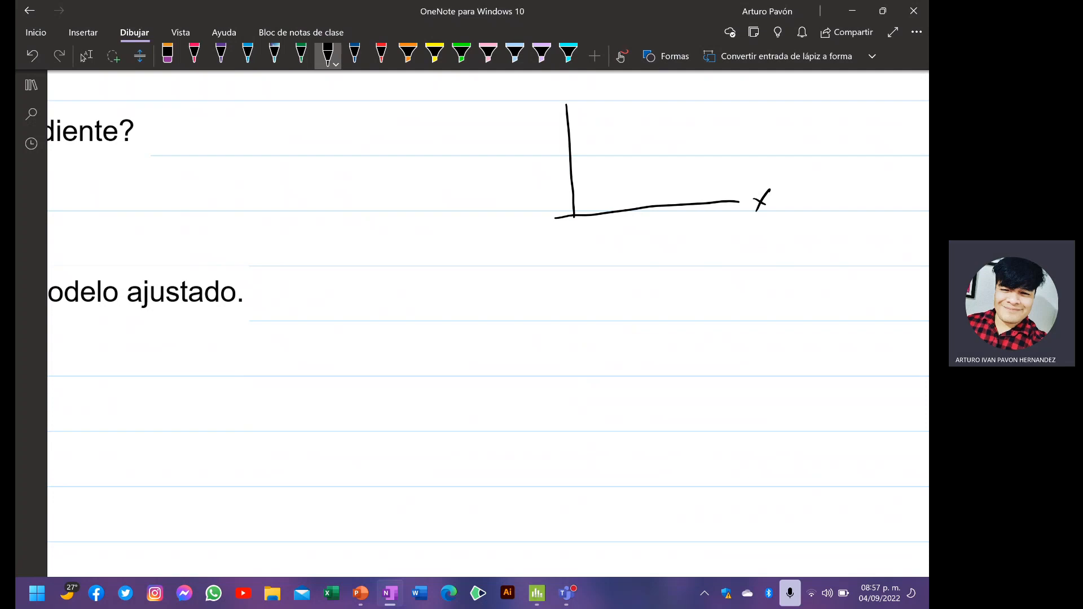
left_click_drag(543, 102, 536, 130)
- Sketch a hatched parallelogram plane inside a second pair of axes below the first, with its ends labelled x1 and x2
left_click_drag(582, 320, 692, 259)
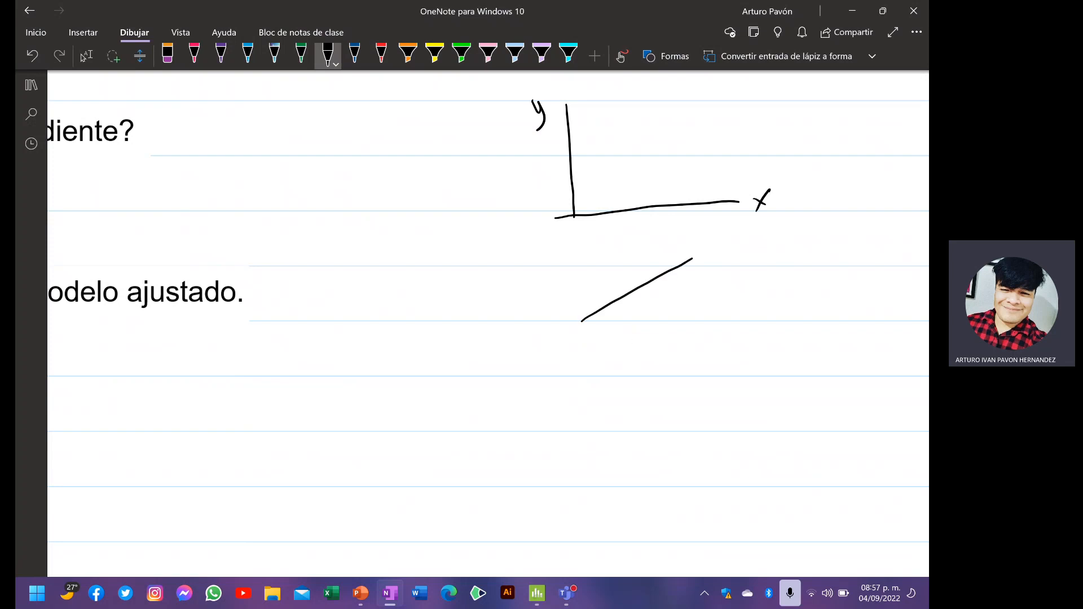
left_click_drag(586, 389, 689, 332)
left_click_drag(698, 259, 685, 337)
left_click_drag(594, 316, 585, 390)
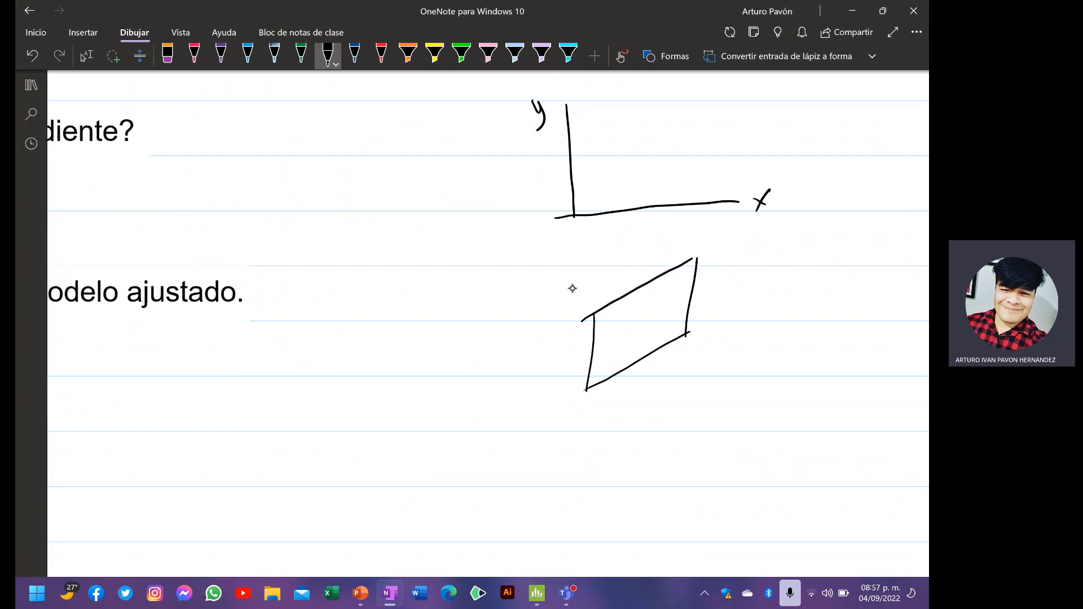
mouse_move(568, 275)
left_mouse_down()
mouse_move(568, 416)
mouse_move(732, 391)
left_mouse_up()
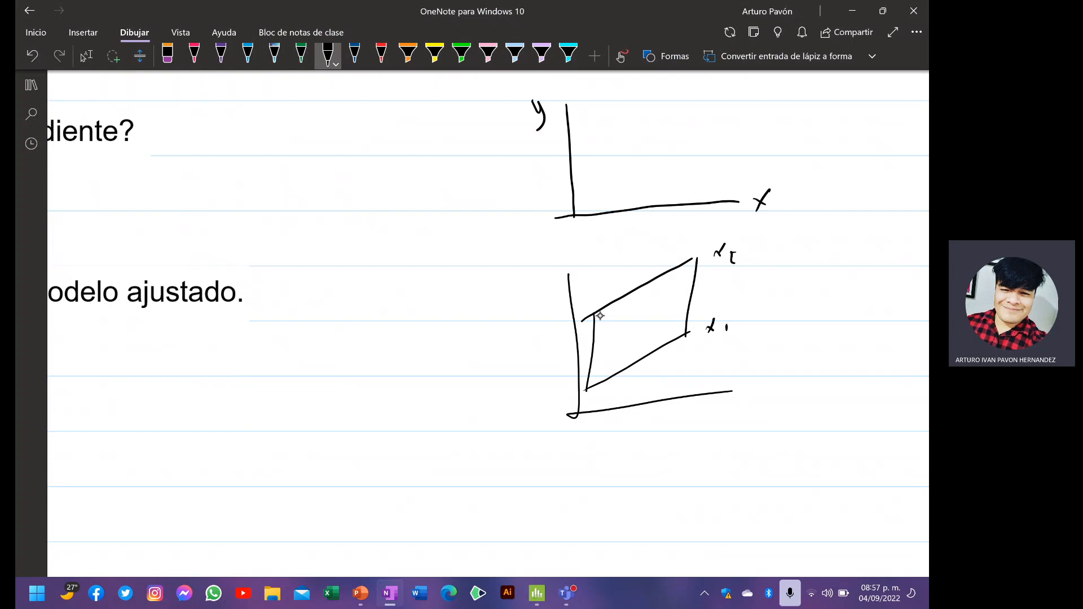
mouse_move(600, 316)
left_mouse_down()
mouse_move(616, 339)
mouse_move(672, 308)
mouse_move(686, 325)
left_mouse_up()
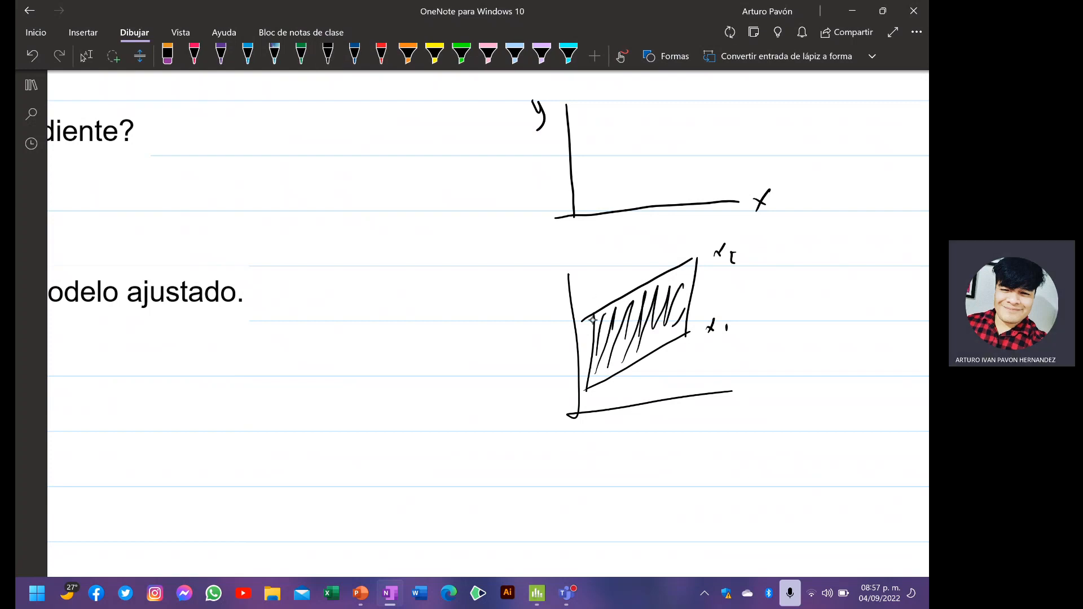
mouse_move(572, 316)
left_mouse_down()
mouse_move(587, 358)
mouse_move(655, 312)
mouse_move(726, 333)
left_mouse_up()
mouse_move(745, 241)
left_mouse_down()
mouse_move(722, 219)
mouse_move(537, 148)
mouse_move(544, 121)
left_mouse_up()
- Reread question B and the data table, and switch to Minitab with its window maximized
scroll(488, 321, "left", 5)
scroll(488, 321, "left", 4)
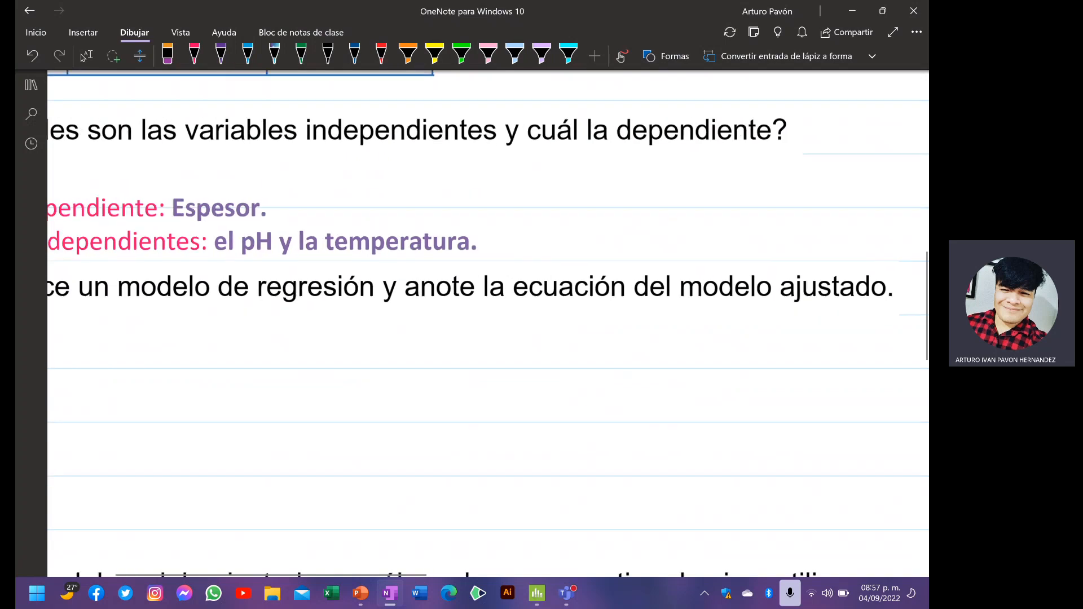
scroll(488, 321, "down", 1)
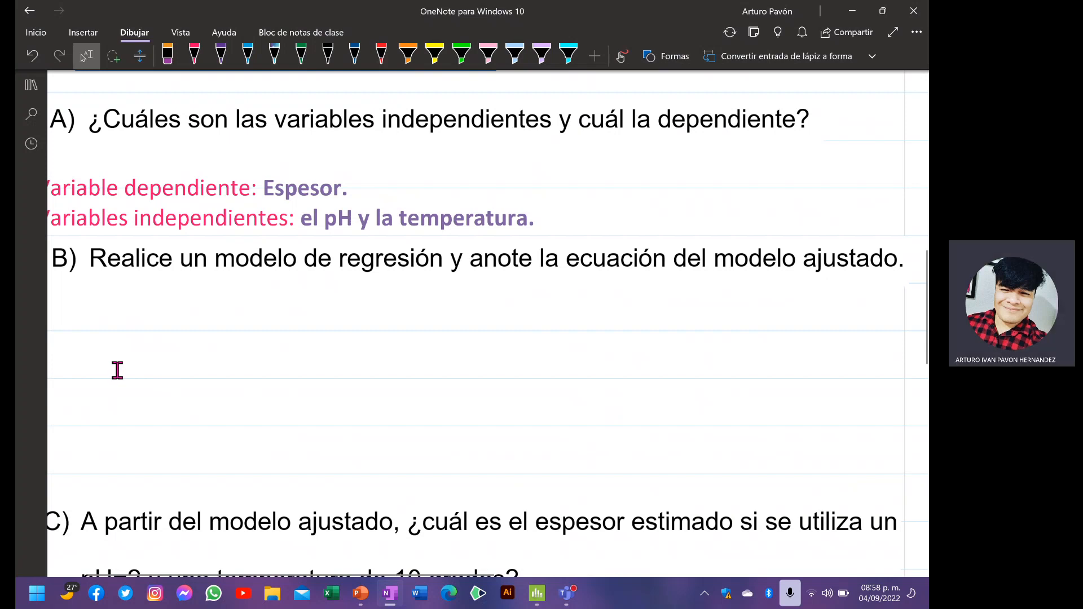
scroll(118, 370, "down", 1)
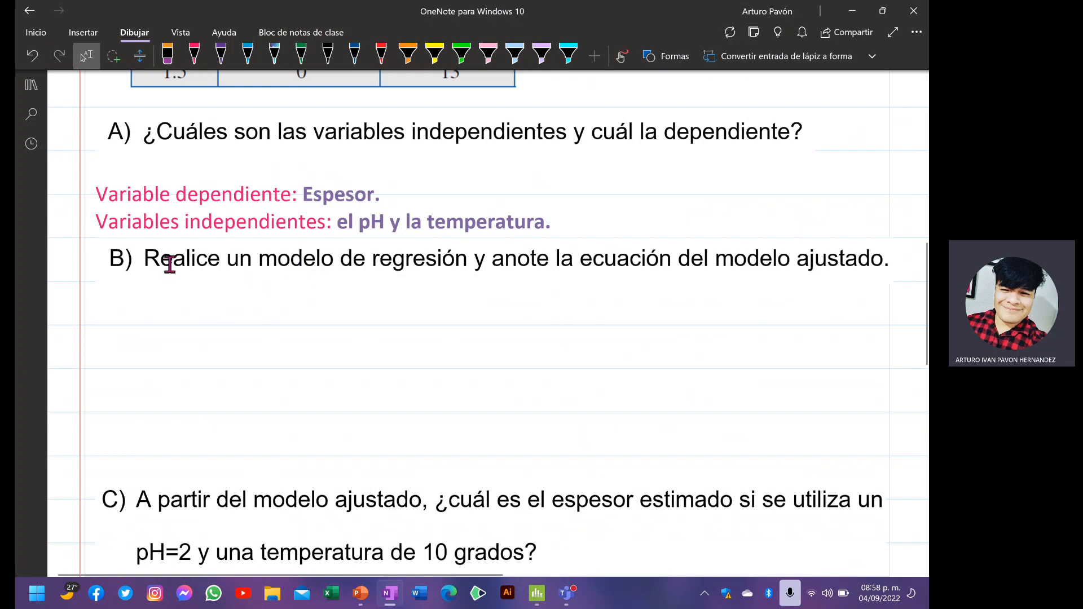
scroll(169, 271, "up", 5)
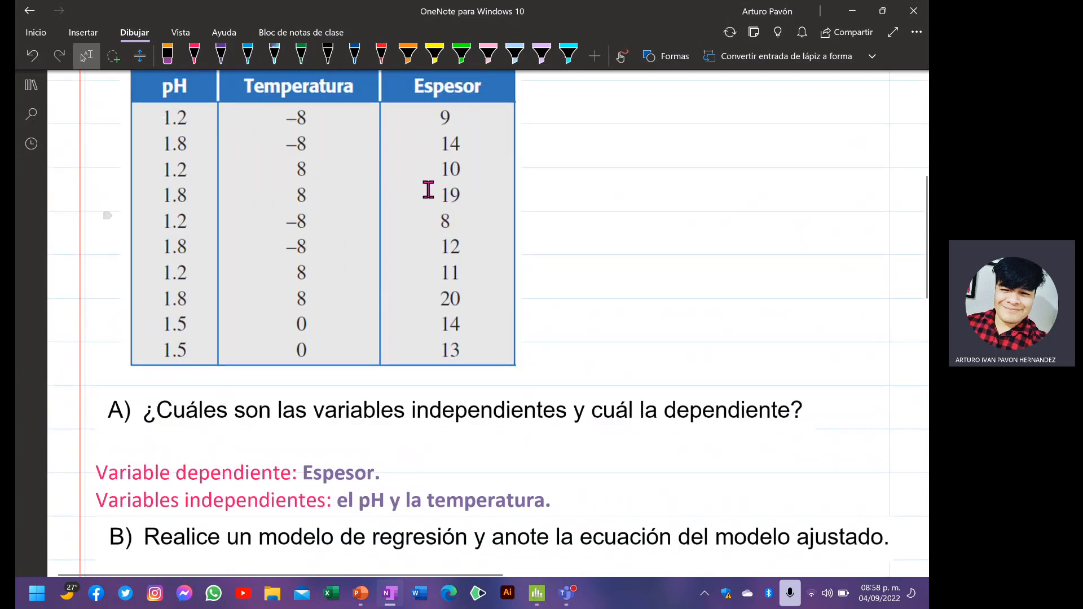
scroll(409, 225, "down", 6)
left_click(537, 592)
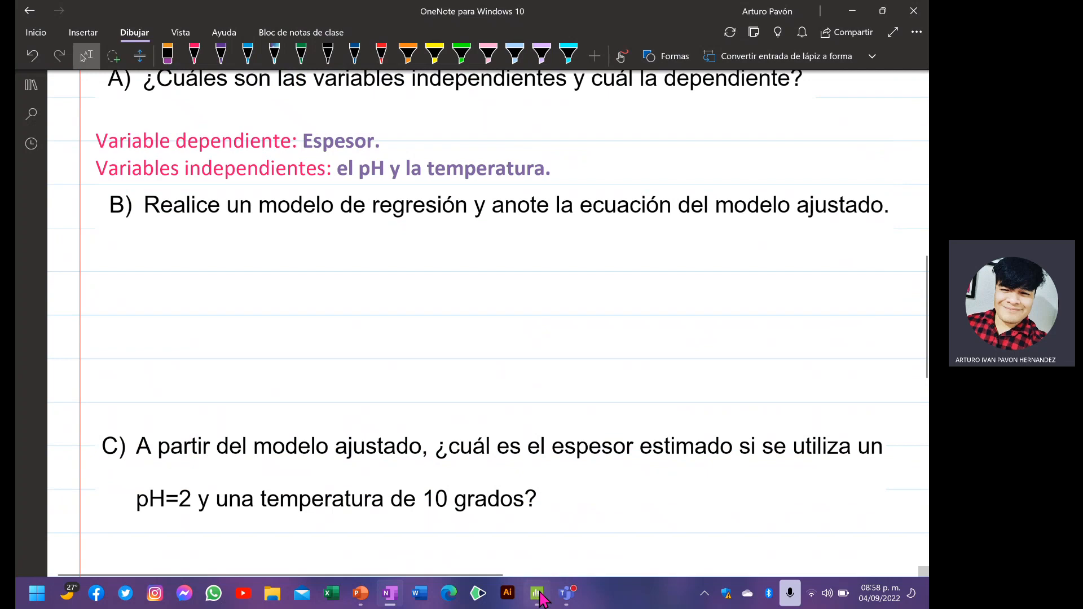
left_click(882, 7)
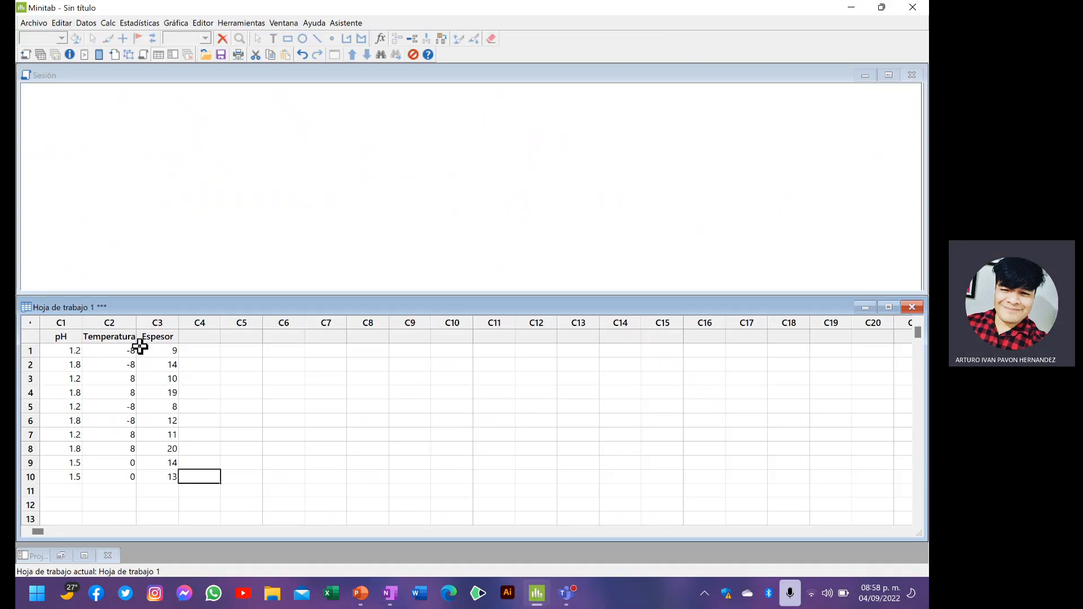
- Review the pH, Temperatura and Espesor columns in the worksheet, keeping the Minitab window maximized
left_click_drag(62, 348, 65, 474)
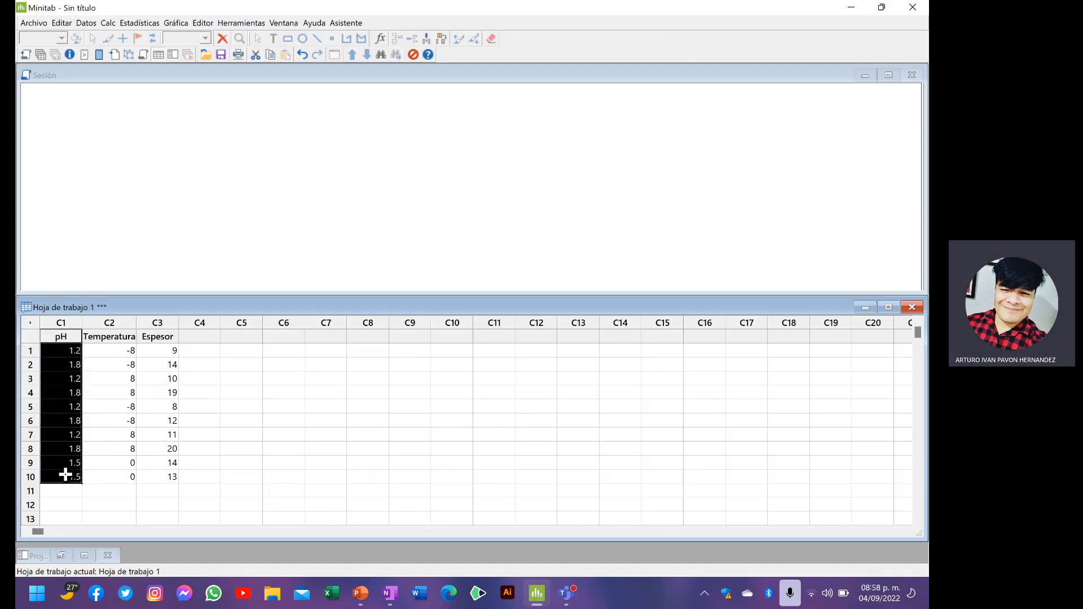
left_click_drag(111, 336, 125, 477)
left_click_drag(150, 337, 164, 467)
left_click(217, 436)
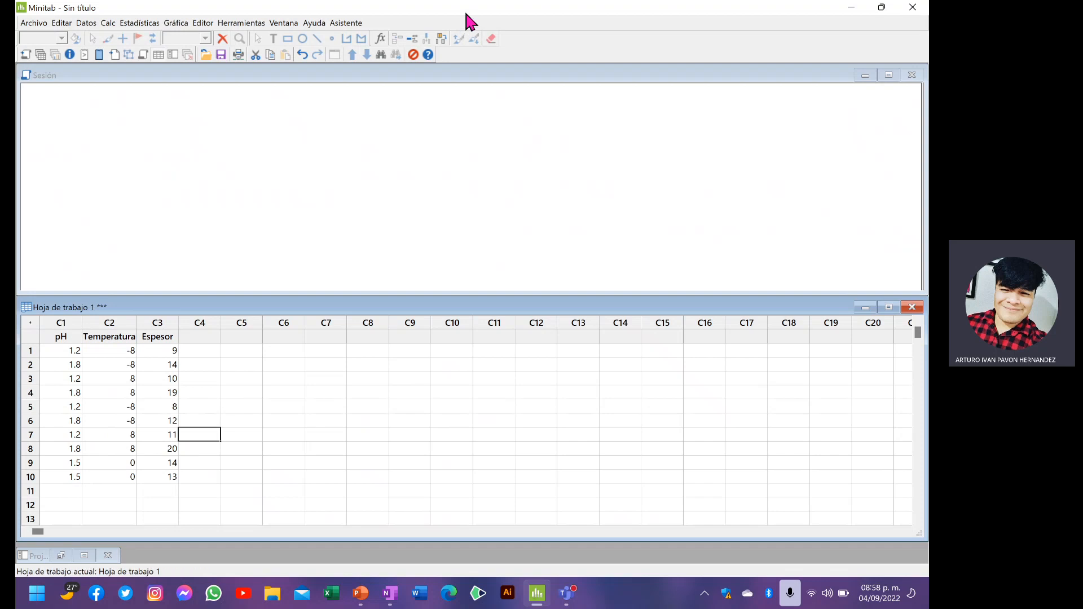
left_click_drag(466, 11, 510, 76)
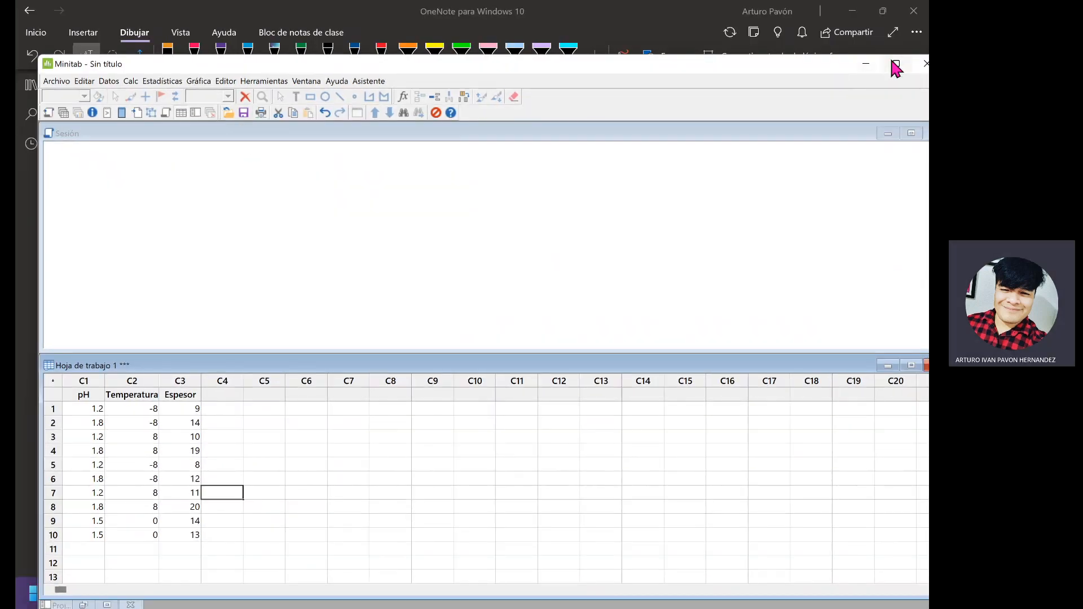
left_click(895, 63)
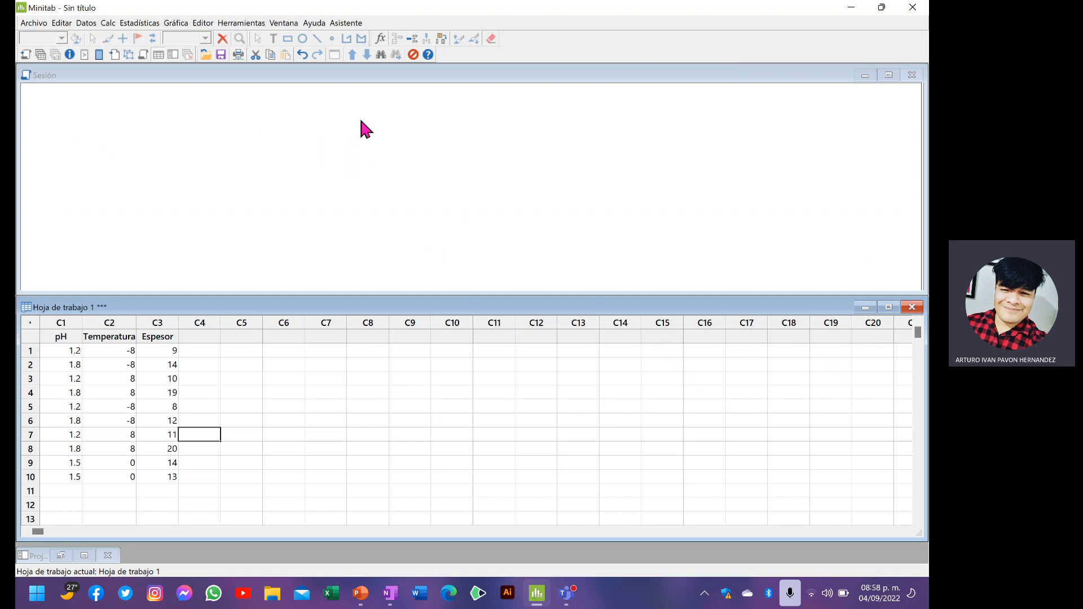
- Open the Ajustar modelo de regresión dialog and move it clear of the worksheet data
left_click(140, 24)
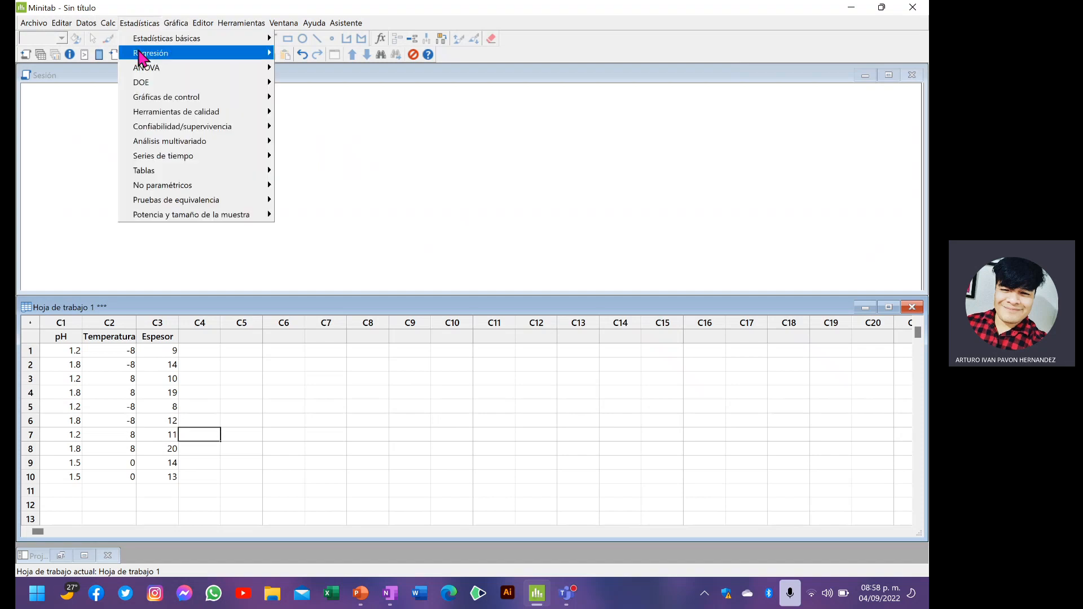
mouse_move(140, 54)
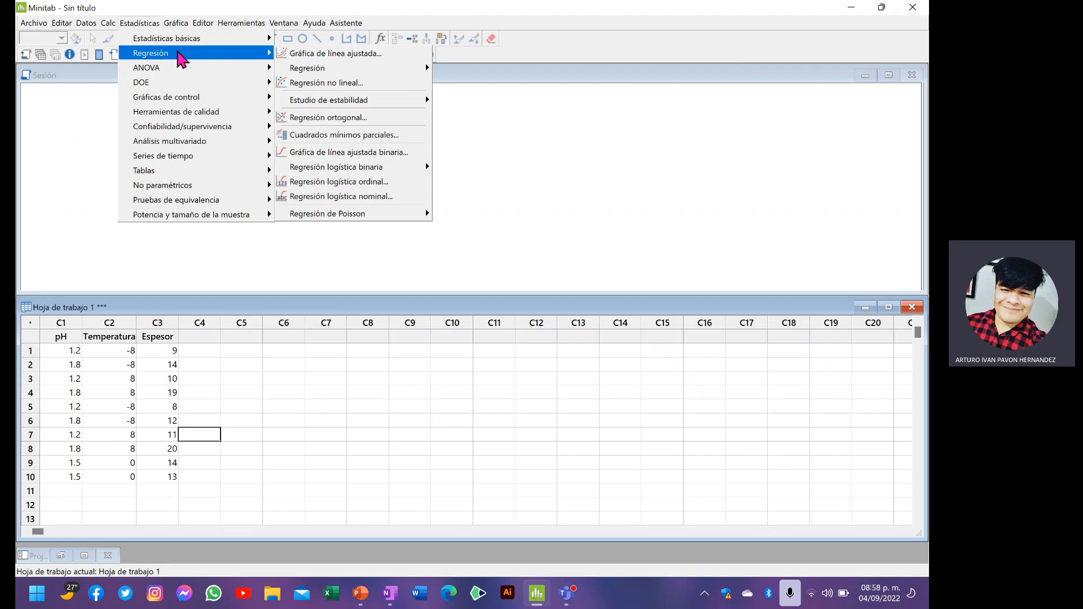
mouse_move(315, 72)
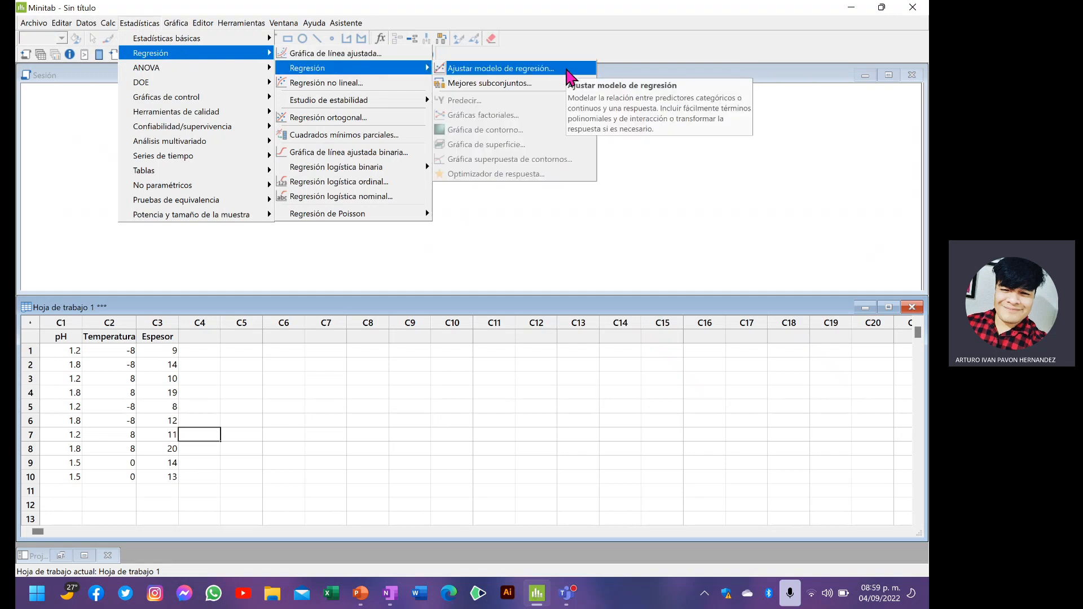
left_click(566, 69)
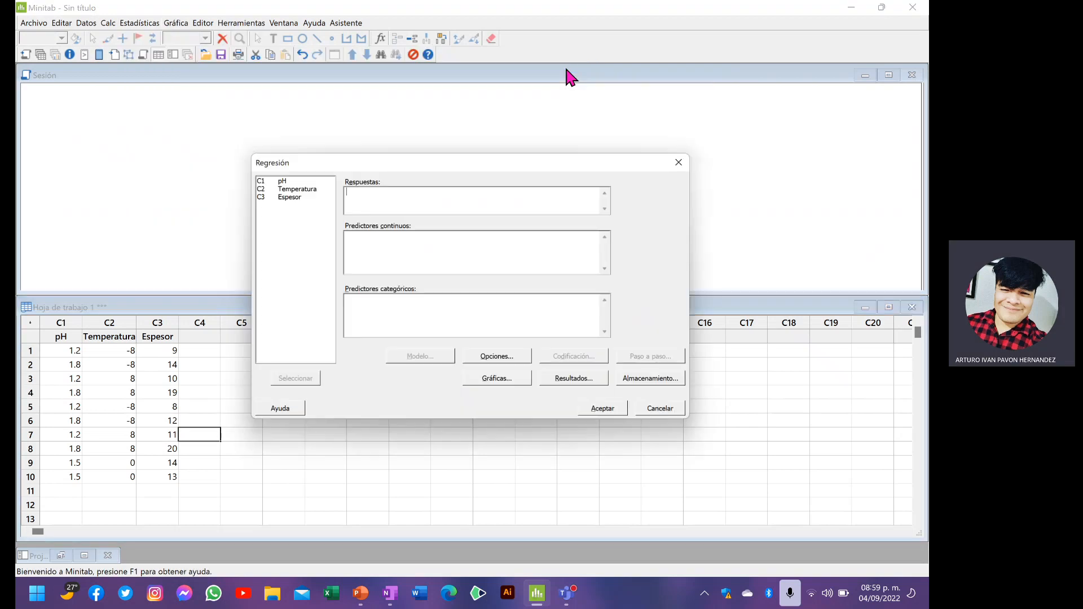
left_click_drag(521, 165, 553, 94)
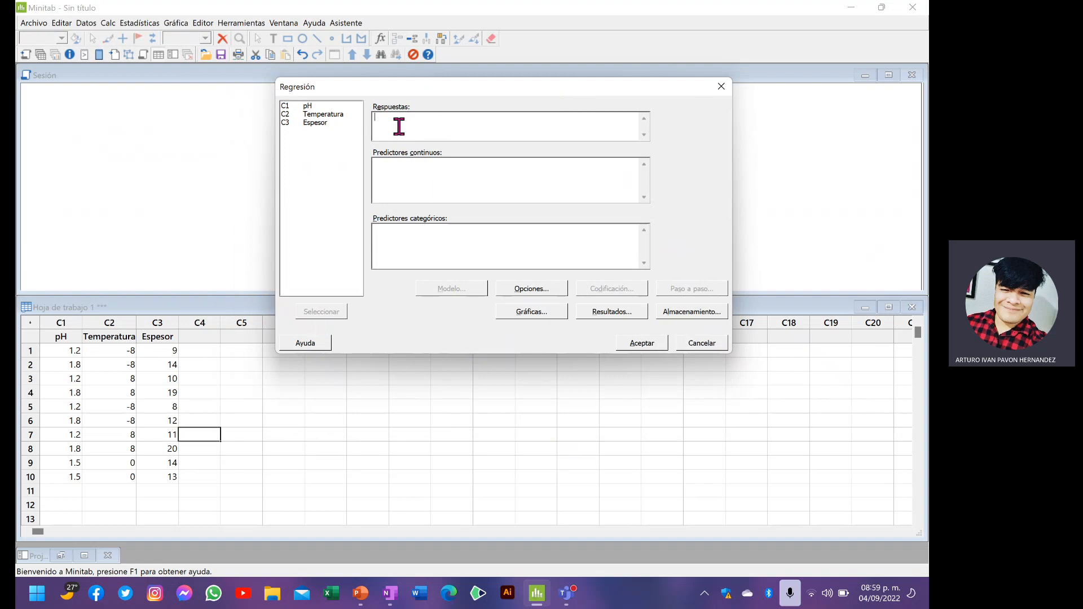
- Assign Espesor as the response and pH and Temperatura as the continuous predictors of the regression
double_click(307, 122)
double_click(308, 106)
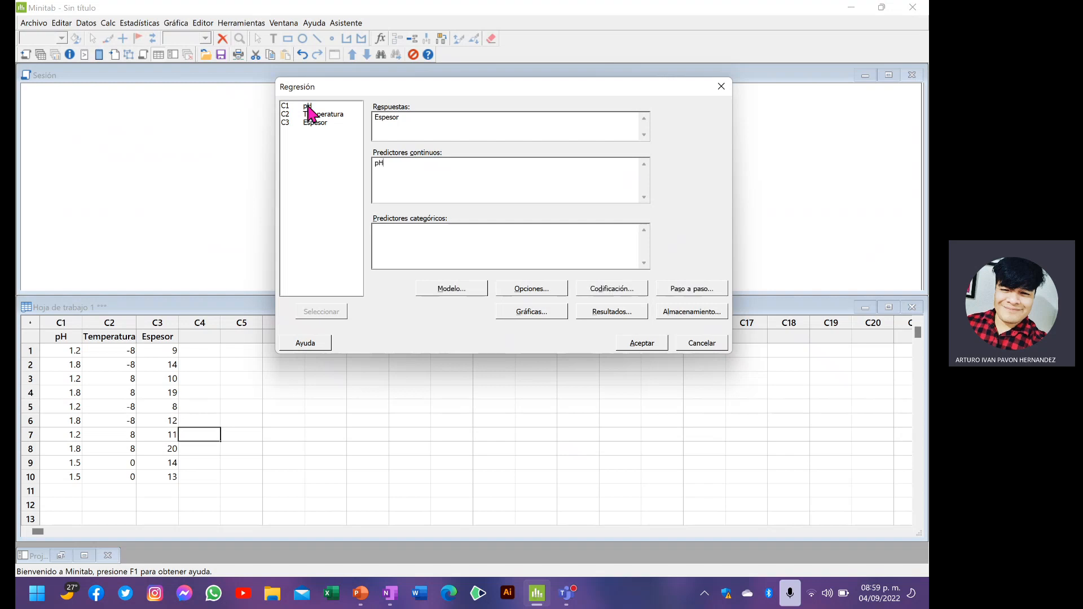
double_click(317, 113)
left_click(455, 175)
key("Delete")
left_click(309, 107)
double_click(309, 107)
left_click(326, 115)
double_click(326, 115)
- Set the regression's residual plots to the Cuatro en uno layout
left_click(525, 315)
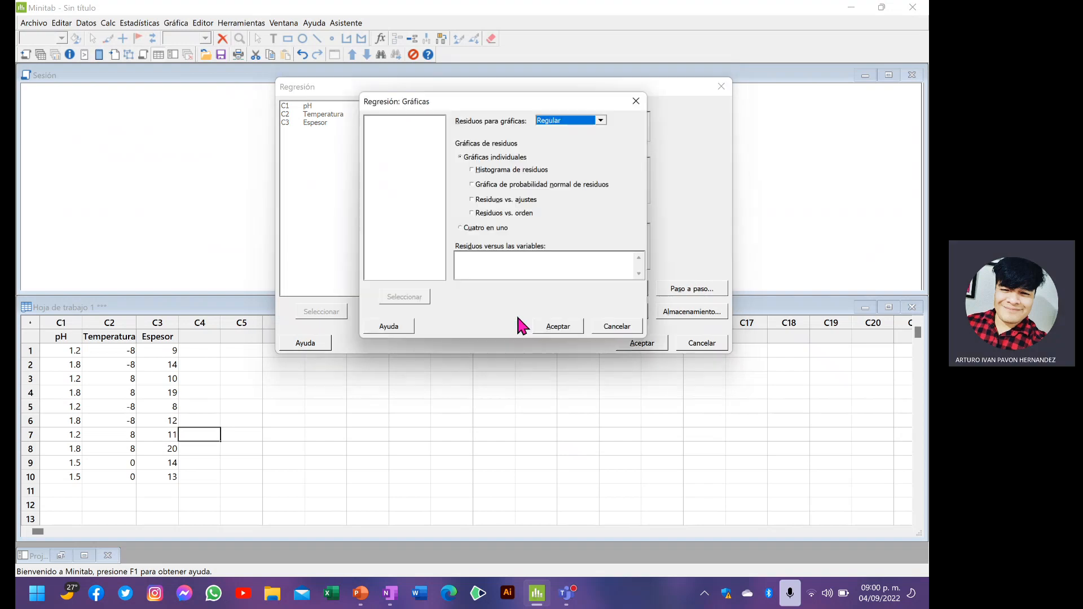
left_click(491, 228)
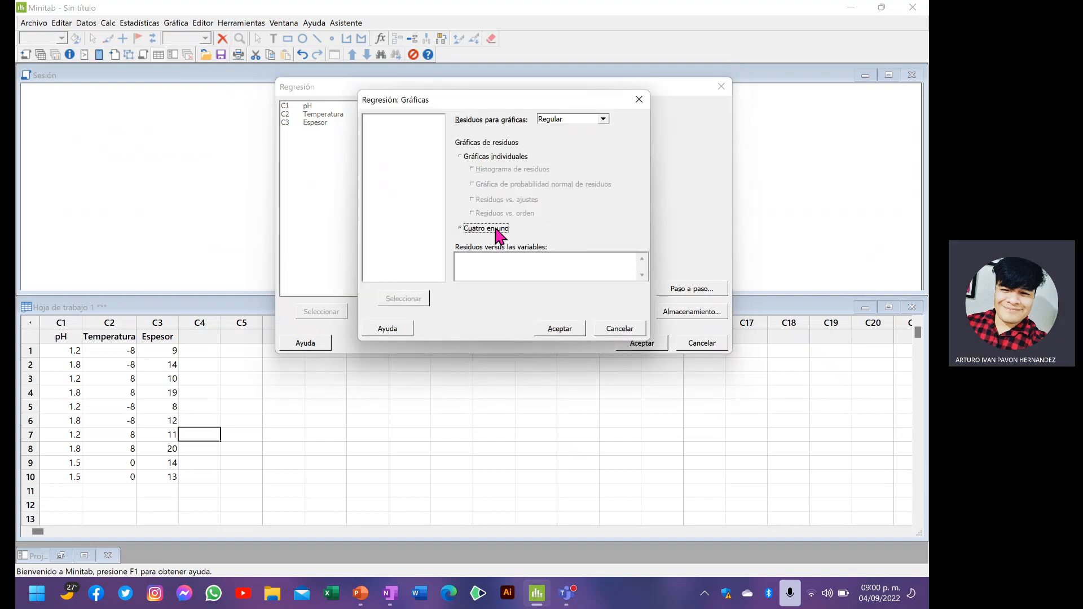
left_click(560, 329)
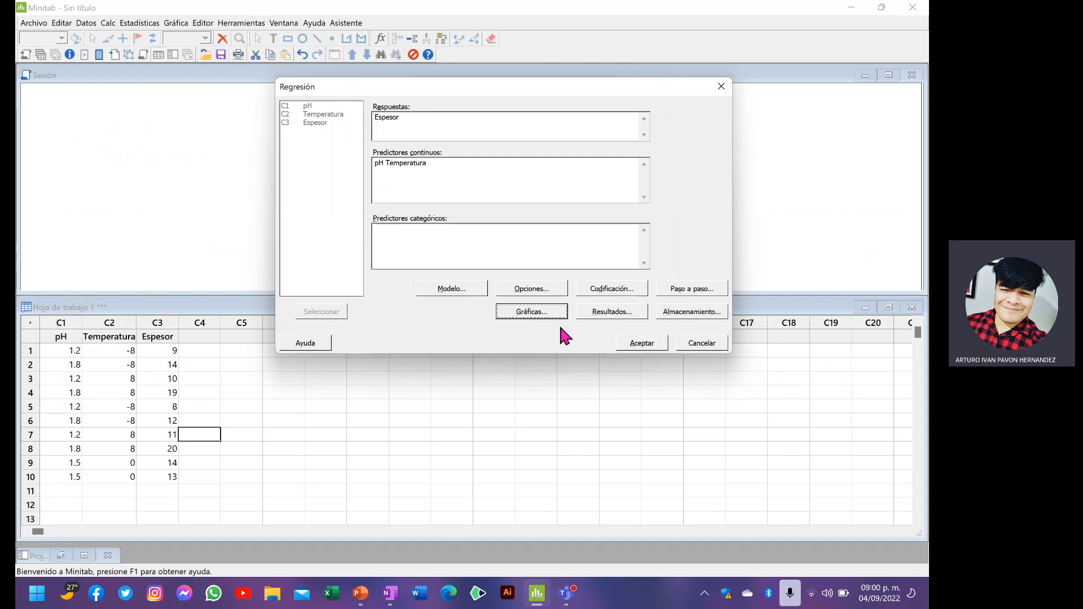
- Set the regression results to Tablas expandidas and include the Durbin-Watson statistic
left_click(611, 315)
left_click(518, 140)
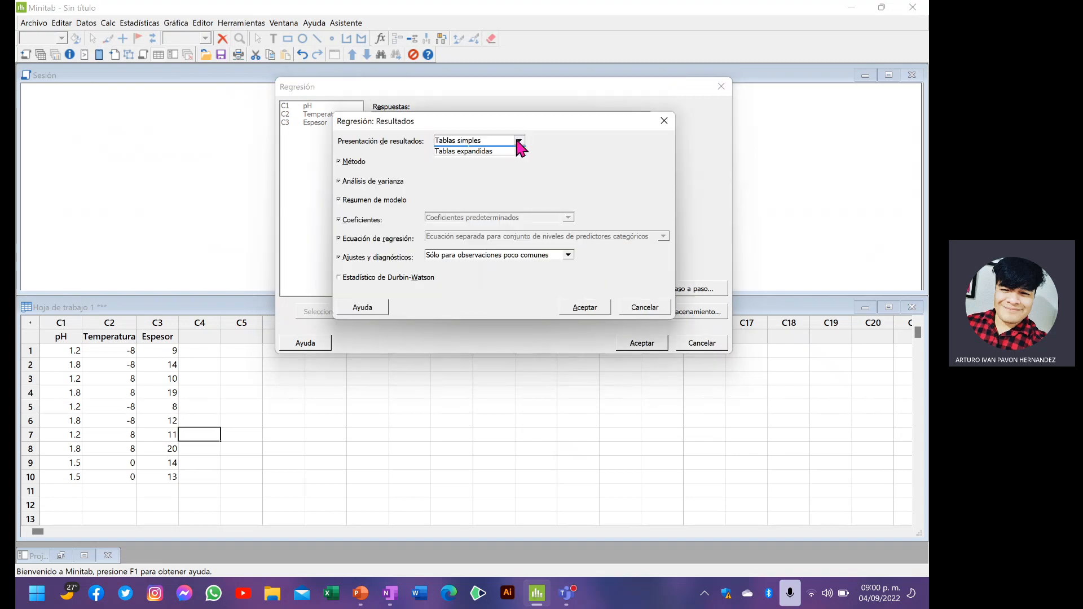
left_click(486, 154)
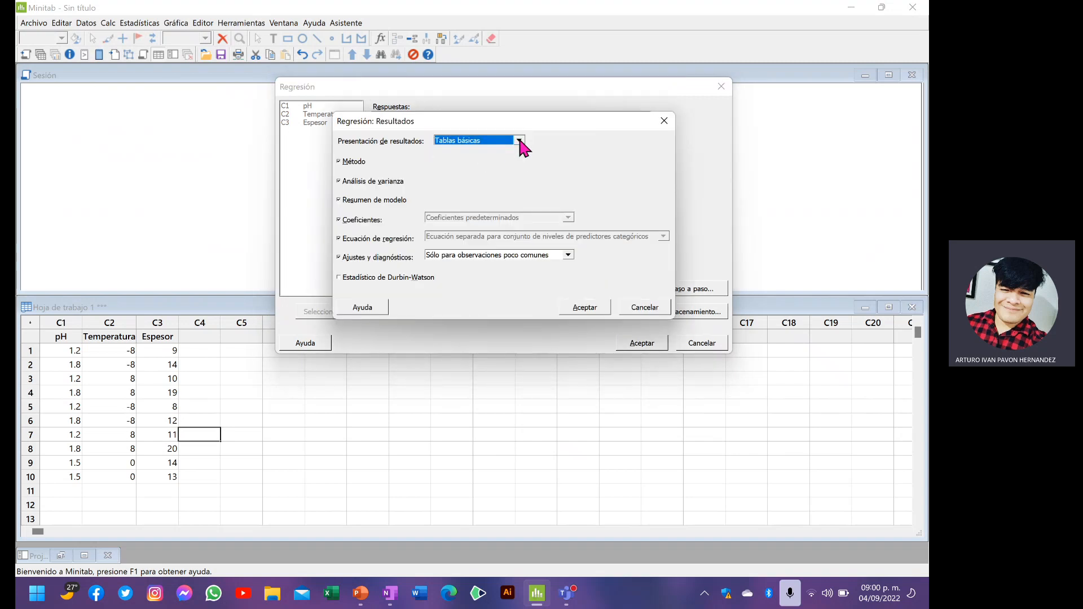
left_click(521, 142)
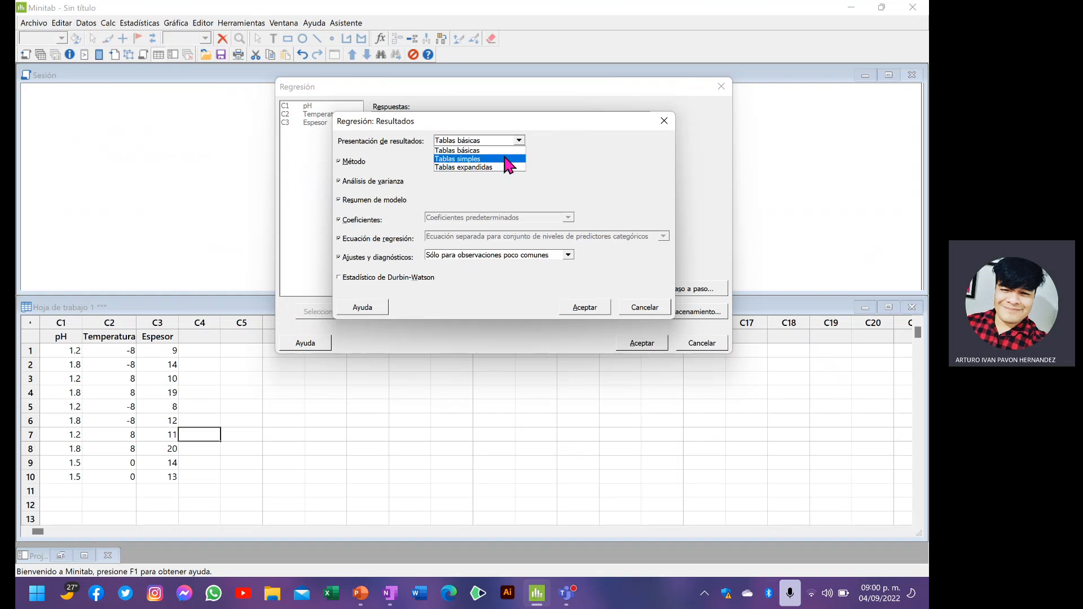
left_click(507, 165)
left_click(518, 140)
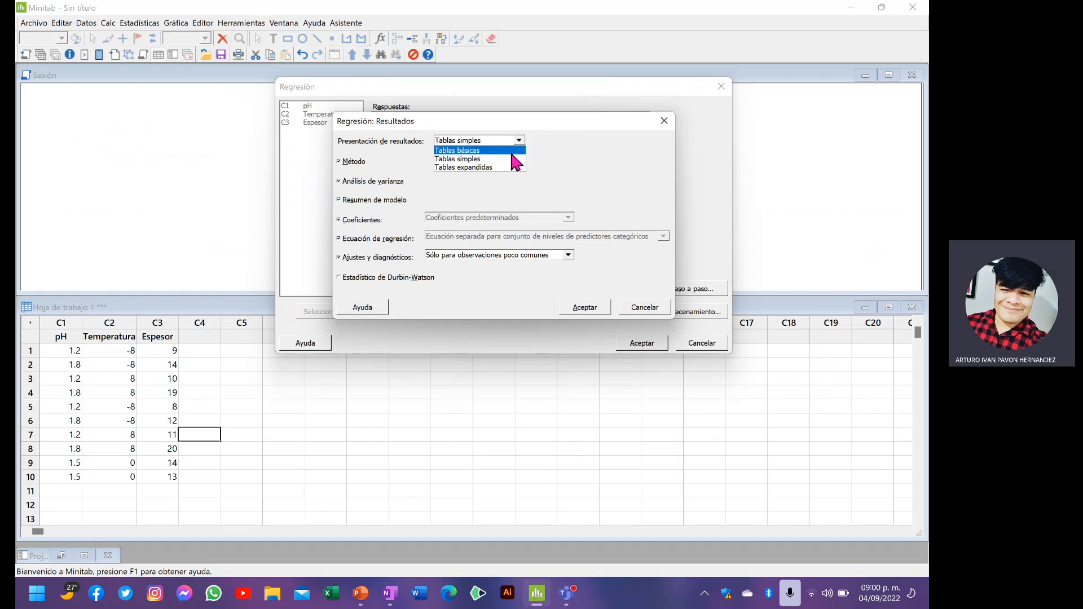
left_click(499, 169)
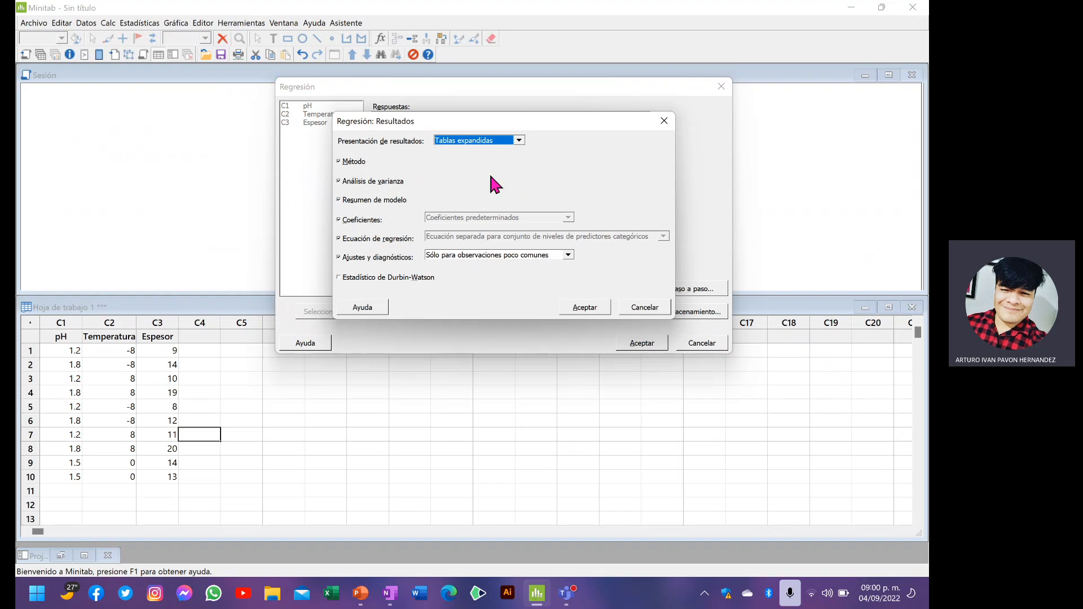
left_click(395, 278)
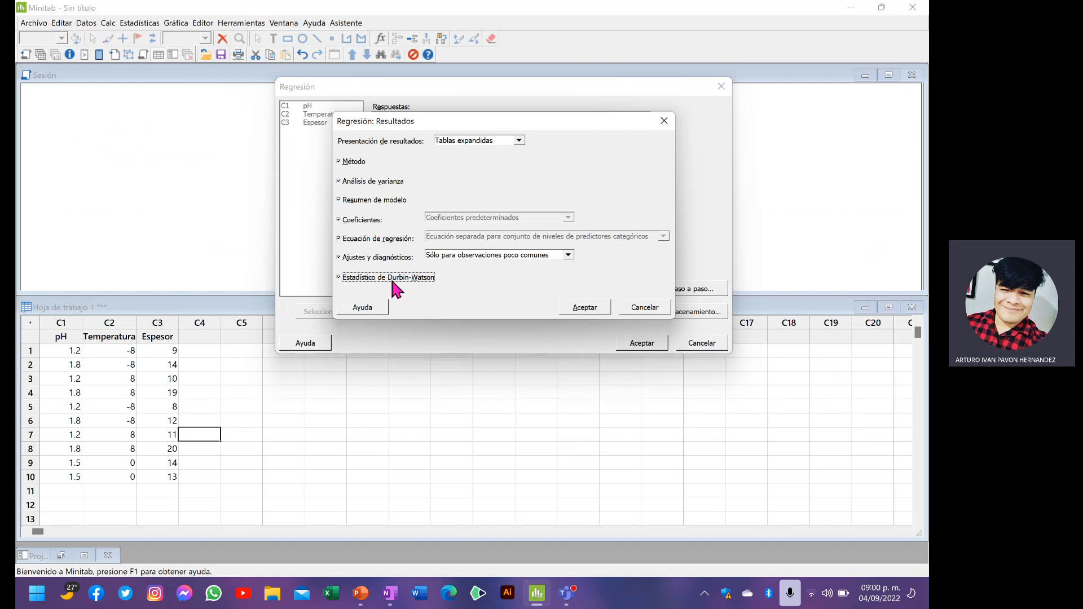
left_click(571, 312)
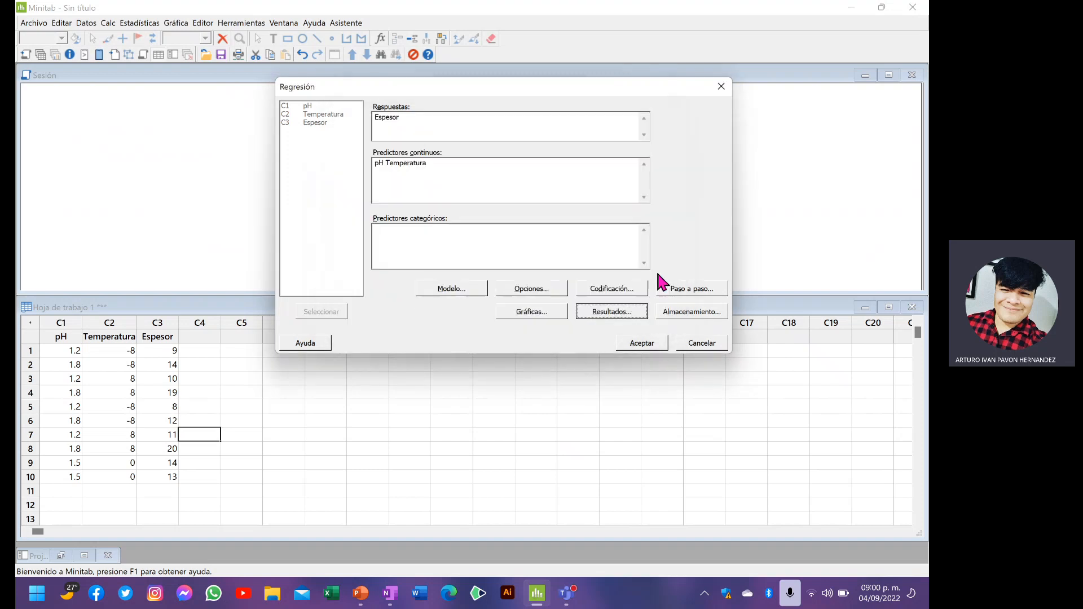
- Store only the residuals from the regression and run the Espesor model on pH and Temperatura
left_click(671, 311)
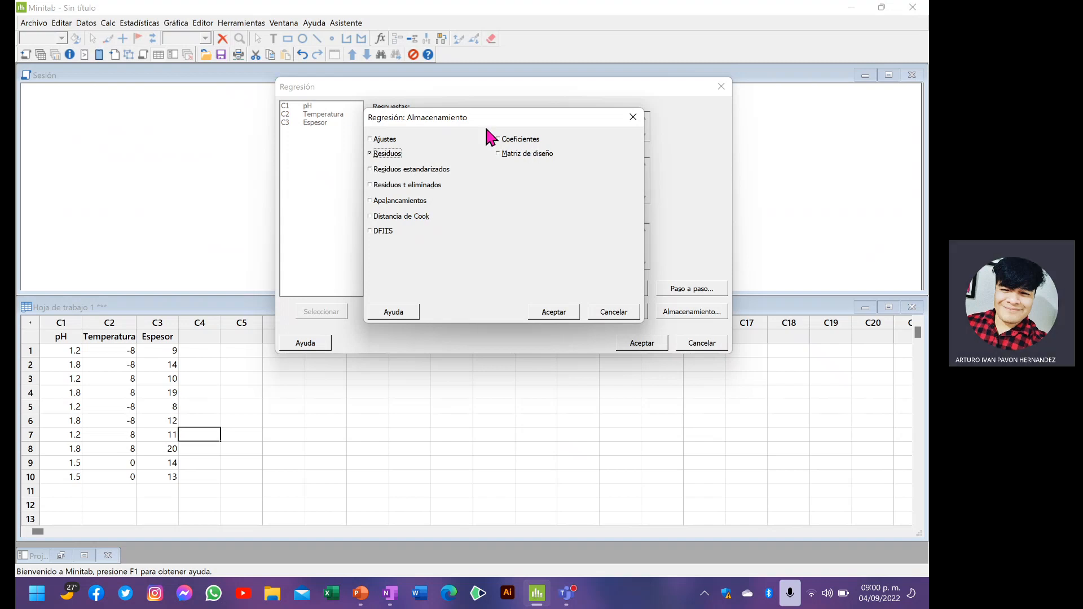
left_click(504, 139)
left_click(523, 155)
left_click(520, 141)
left_click(571, 313)
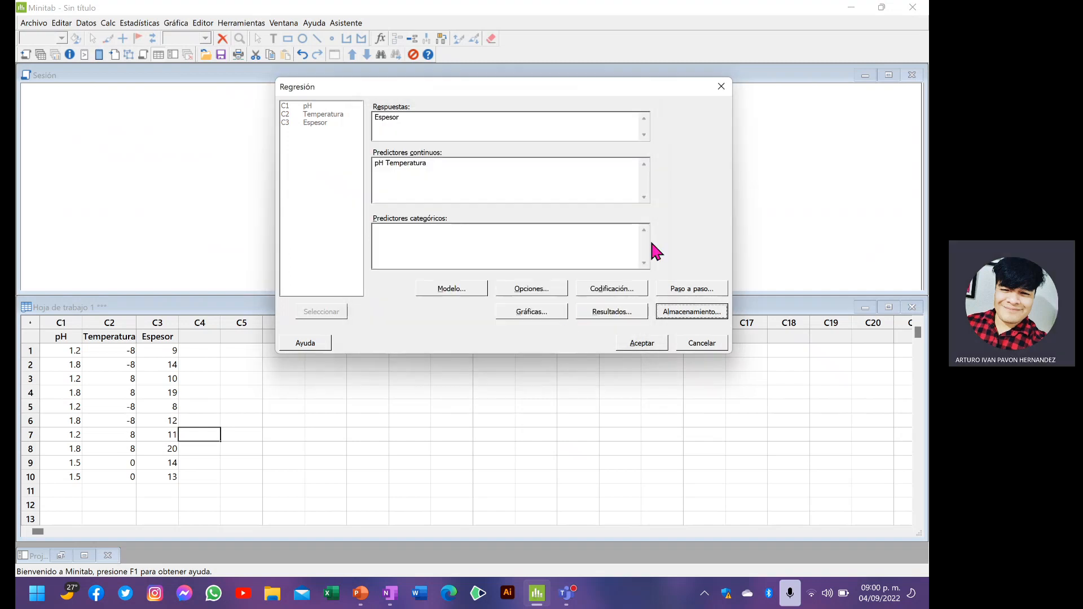
left_click(649, 342)
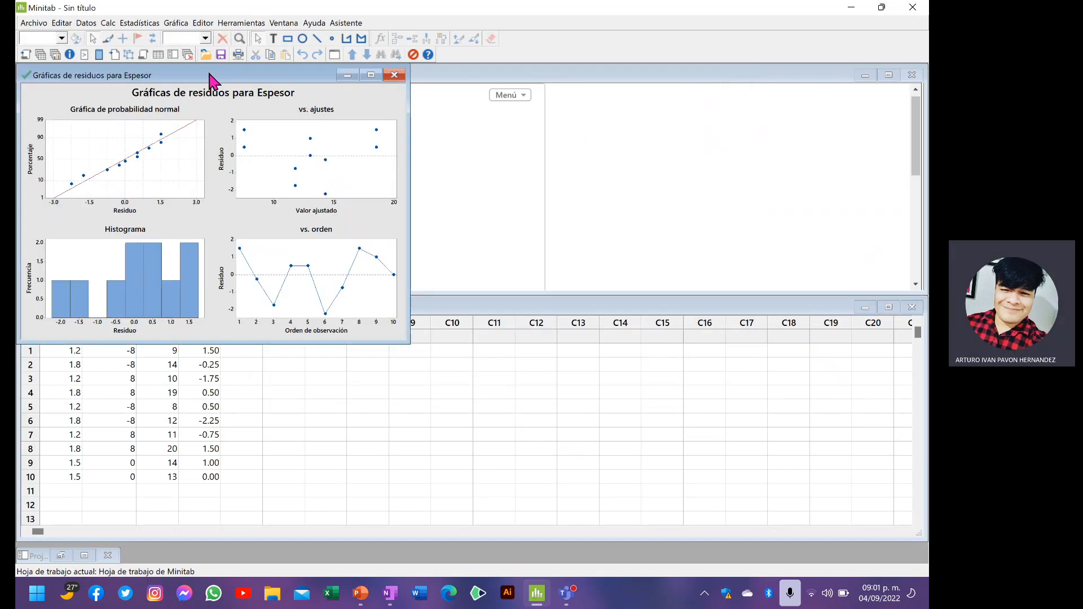
- Move the Espesor residual plots clear of the Análisis de Varianza table and minimize their window
left_click_drag(208, 78, 607, 92)
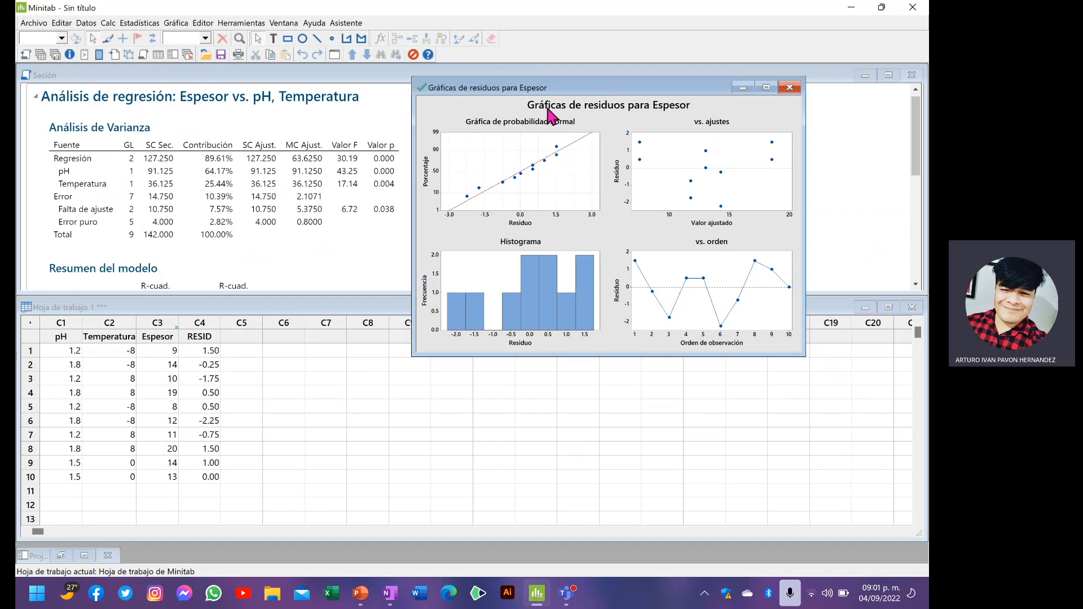
left_click_drag(551, 87, 675, 162)
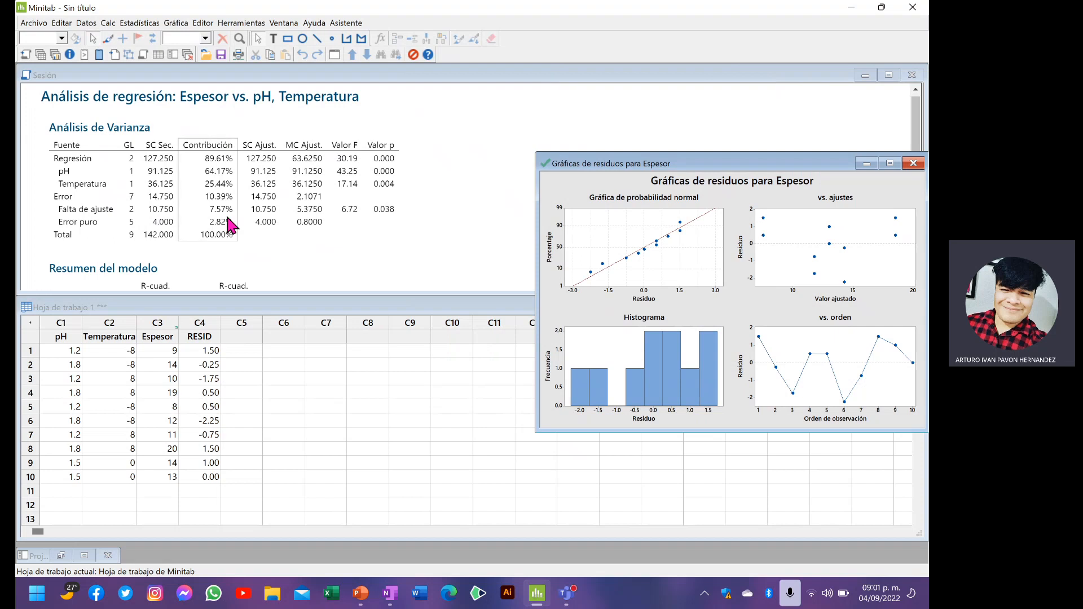
left_click(280, 121)
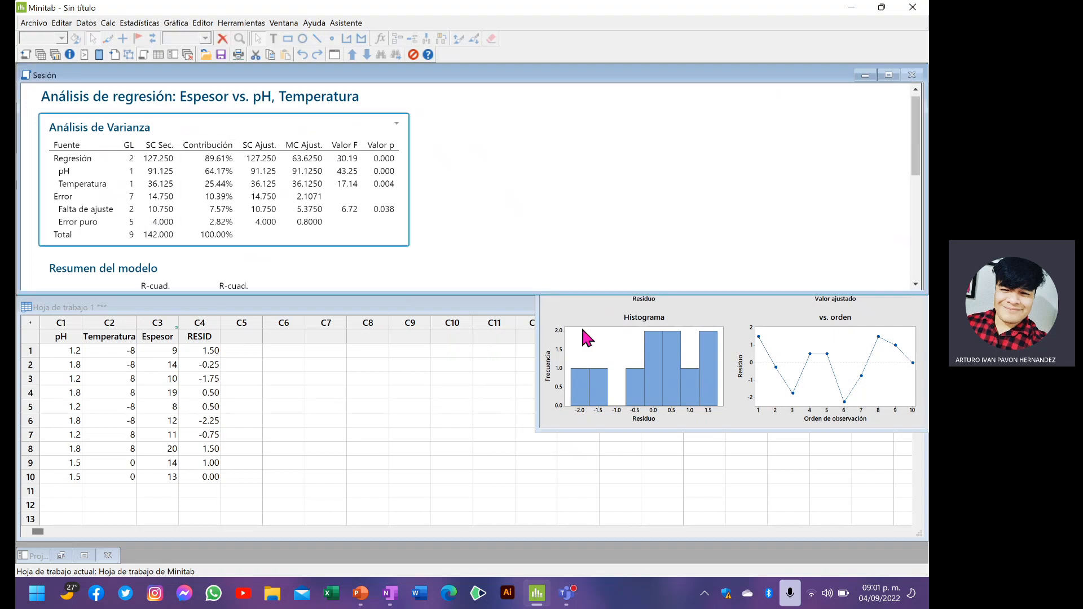
left_click(564, 307)
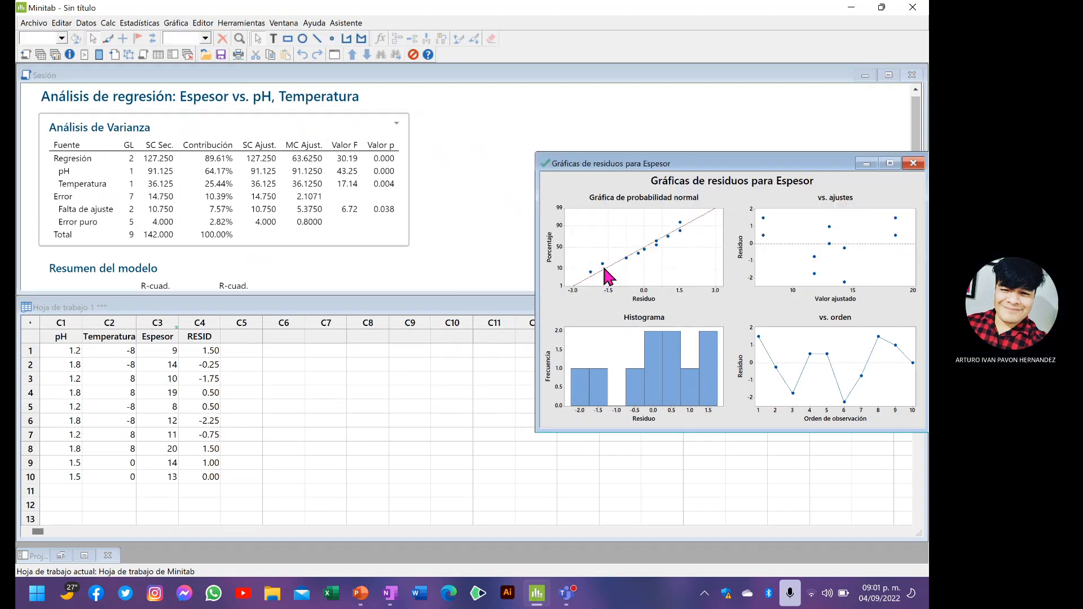
left_click_drag(657, 153, 552, 121)
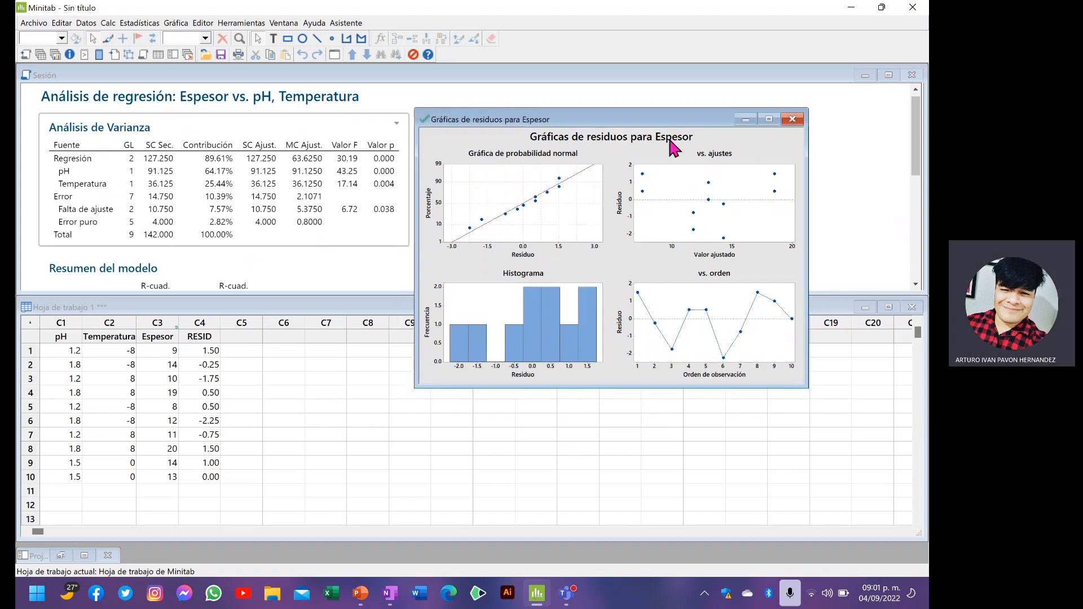
left_click(746, 121)
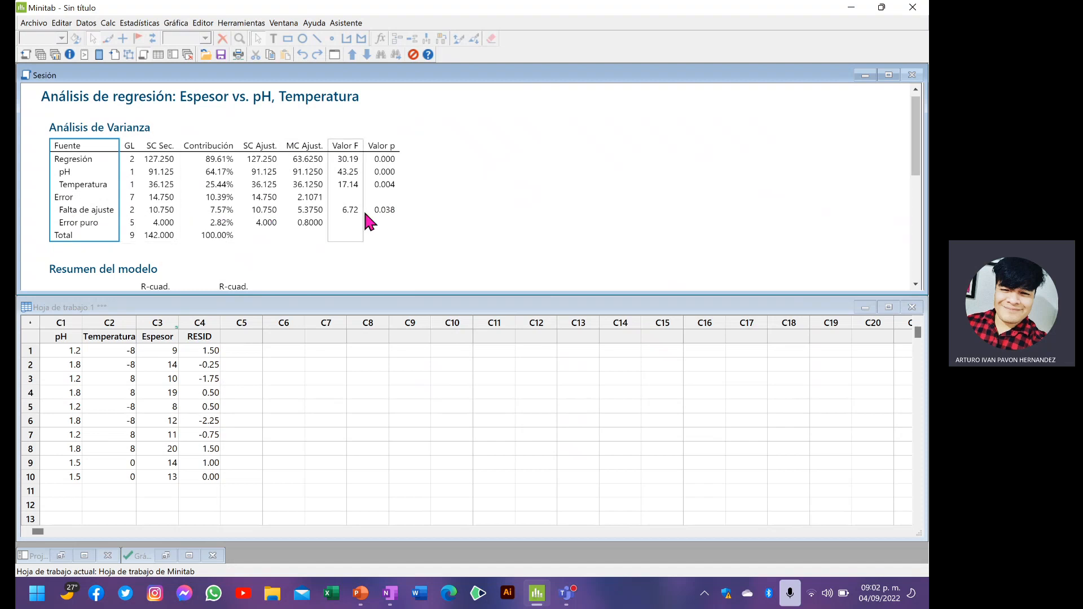
- Examine S, R-cuad., adjusted R-cuad., PRESS and predicted R-cuad. in the Resumen del modelo table
scroll(196, 219, "down", 5)
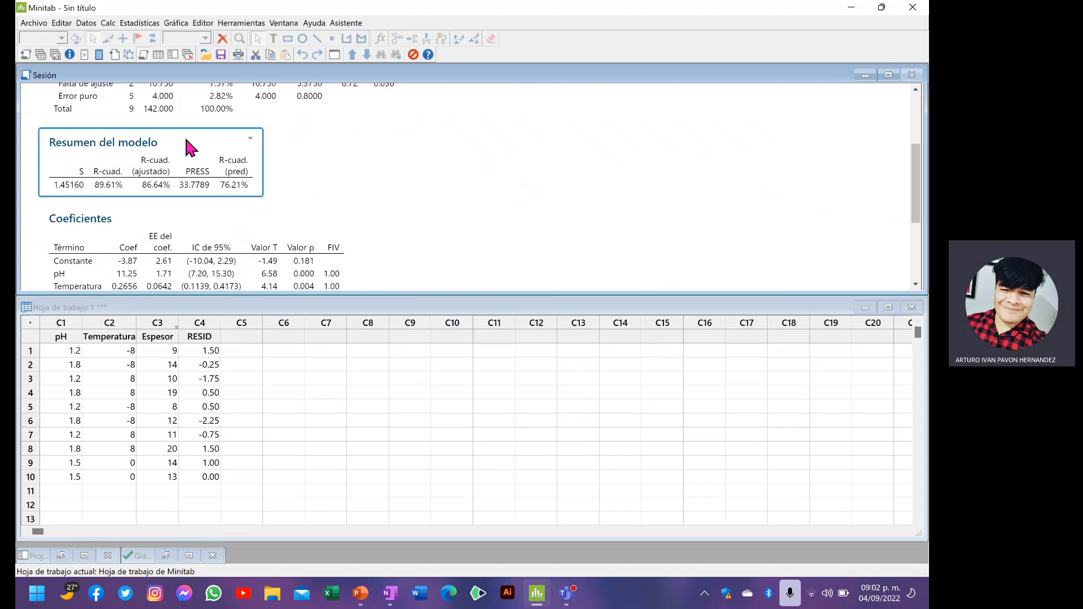
left_click(62, 181)
left_click(113, 190)
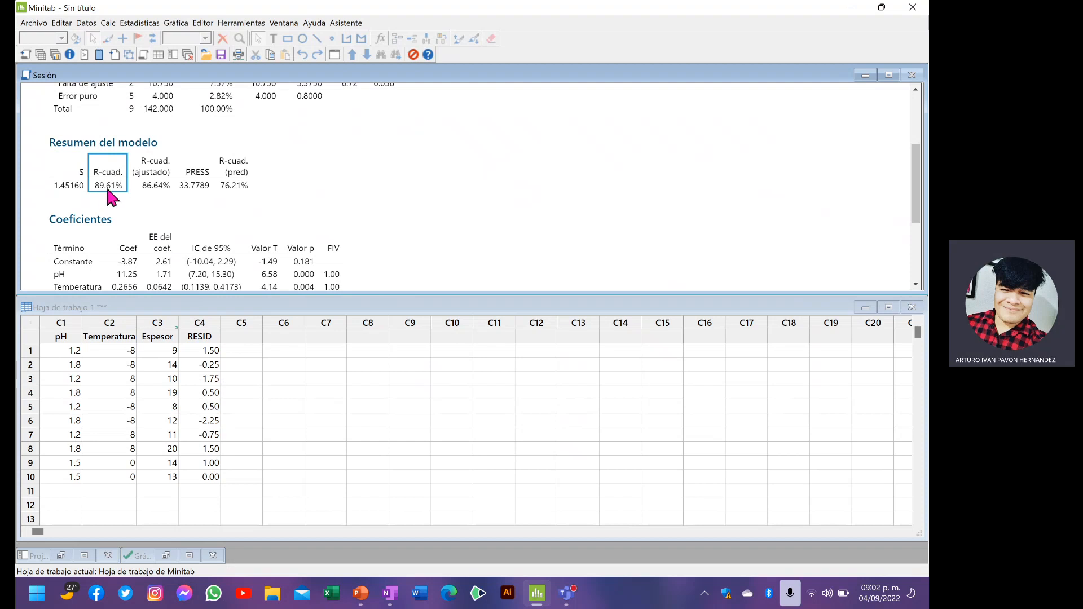
left_click(145, 186)
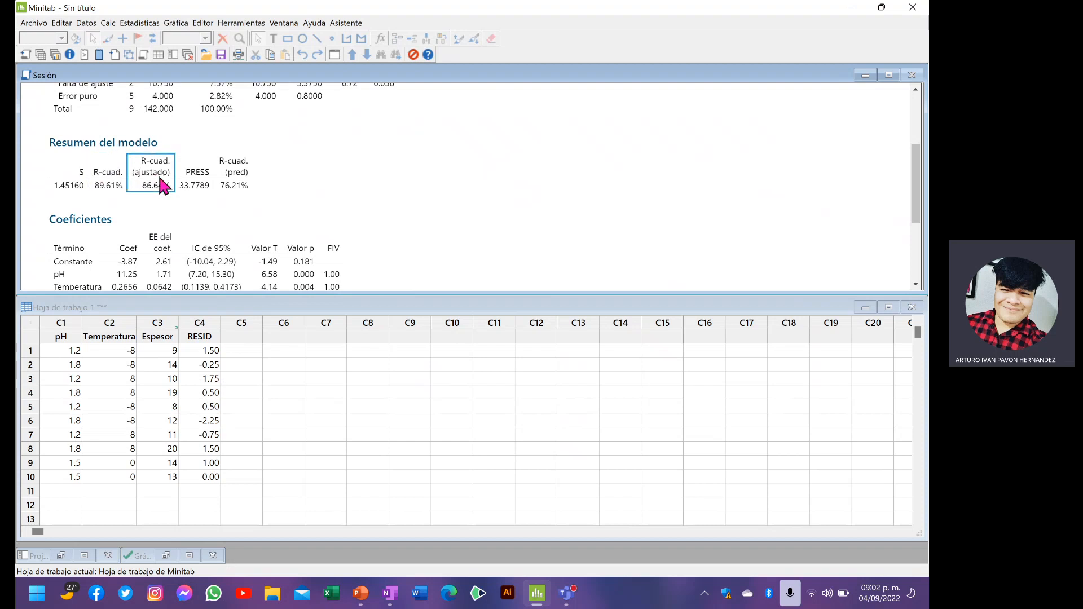
left_click(116, 185)
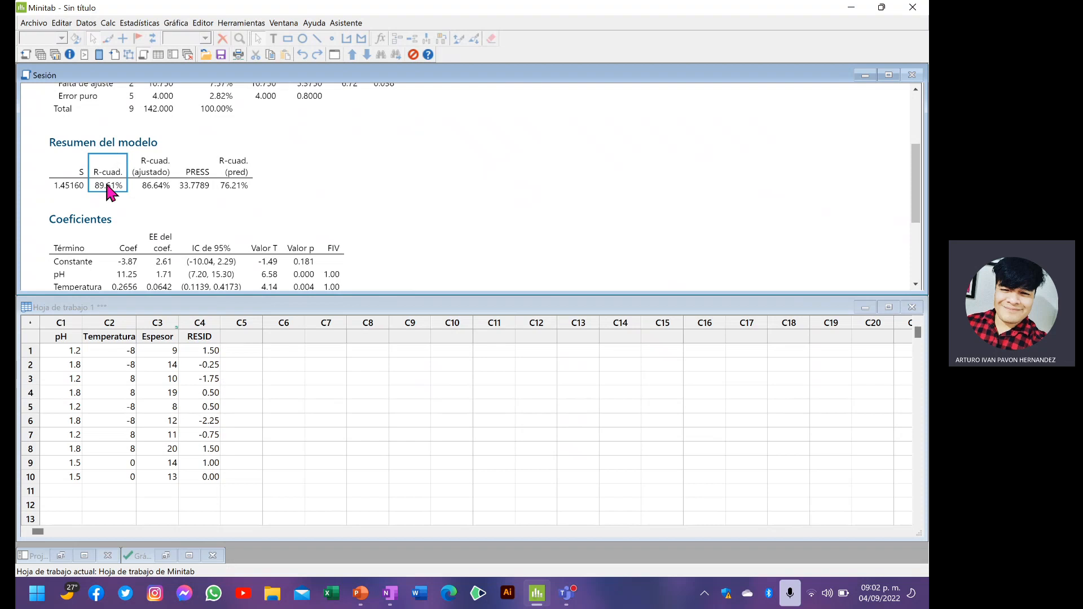
left_click(196, 180)
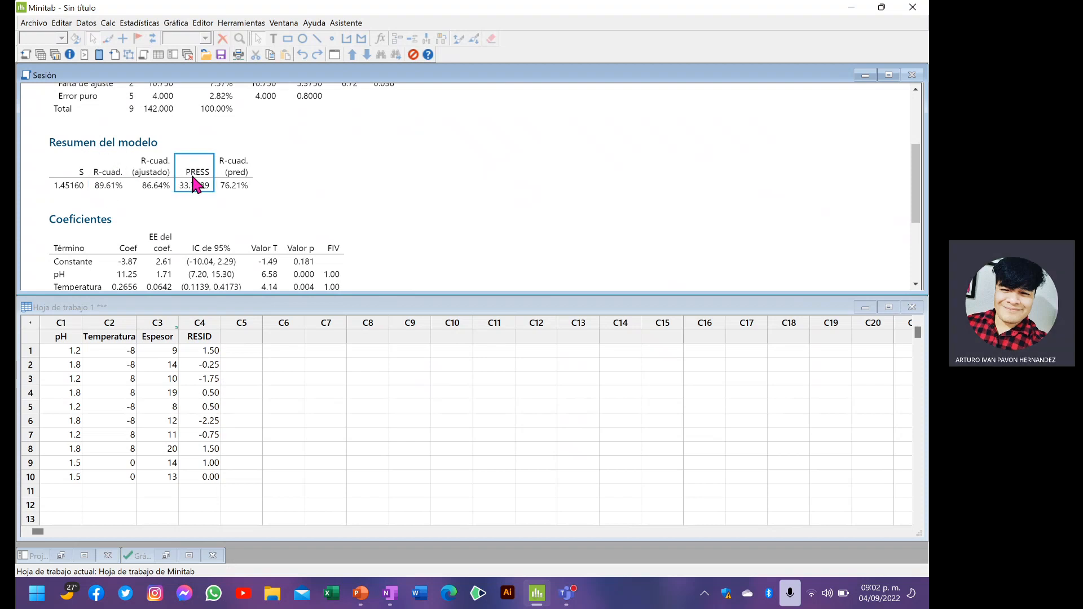
left_click(229, 184)
- Examine the Coeficientes table's coefficients, standard errors, 95% confidence intervals, T values and p values
scroll(235, 189, "down", 3)
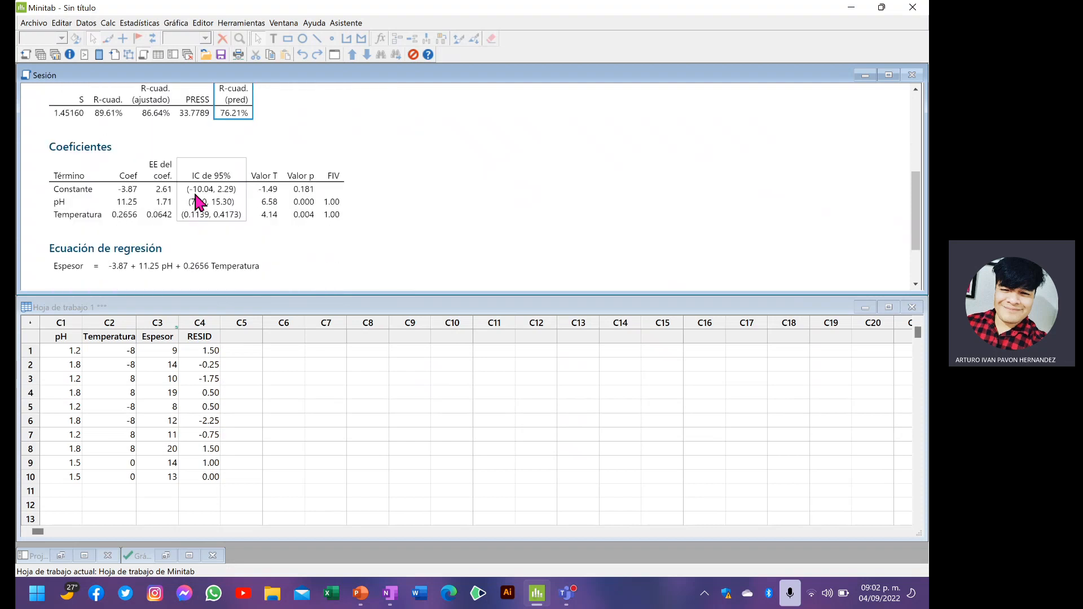
left_click(79, 164)
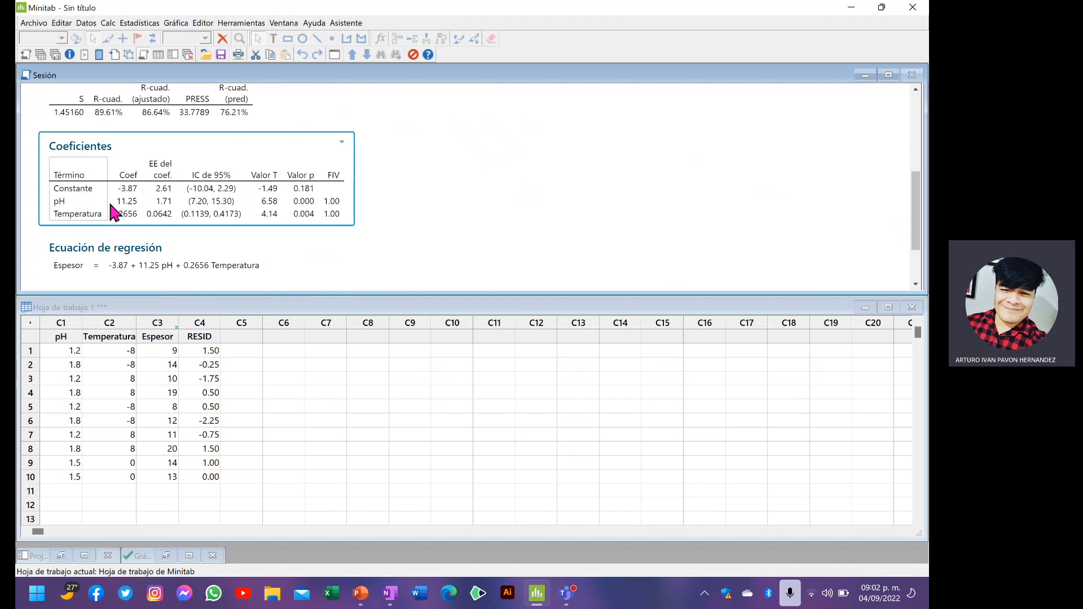
left_click(133, 191)
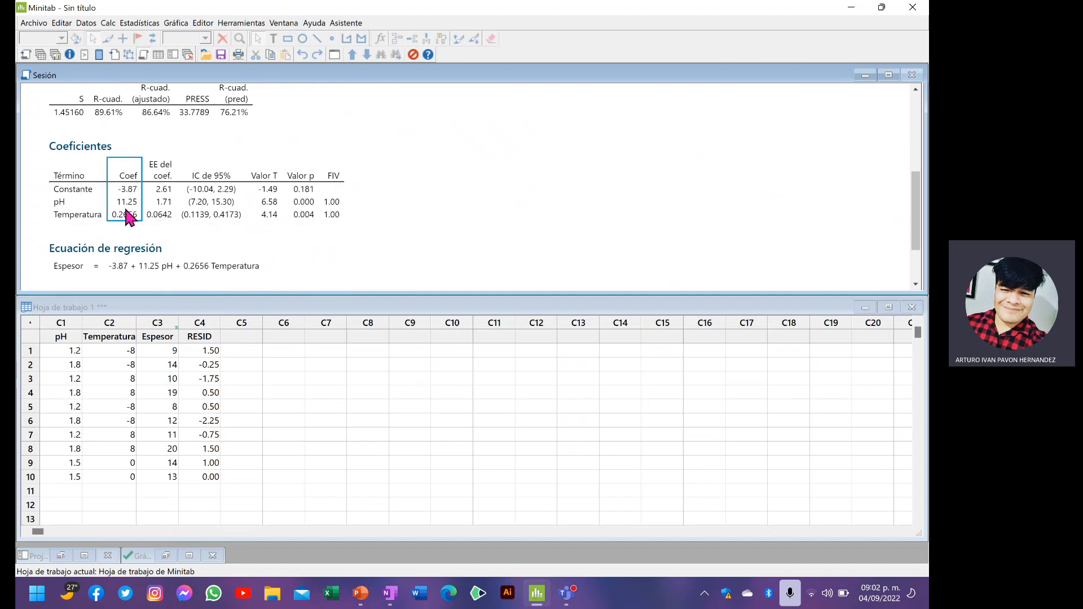
left_click(157, 198)
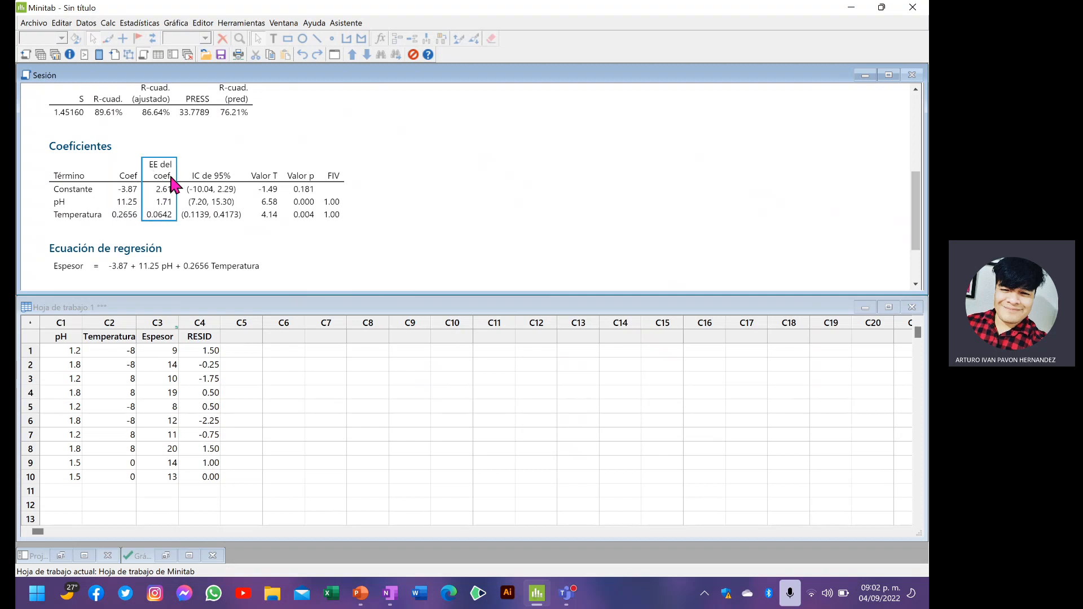
left_click(214, 192)
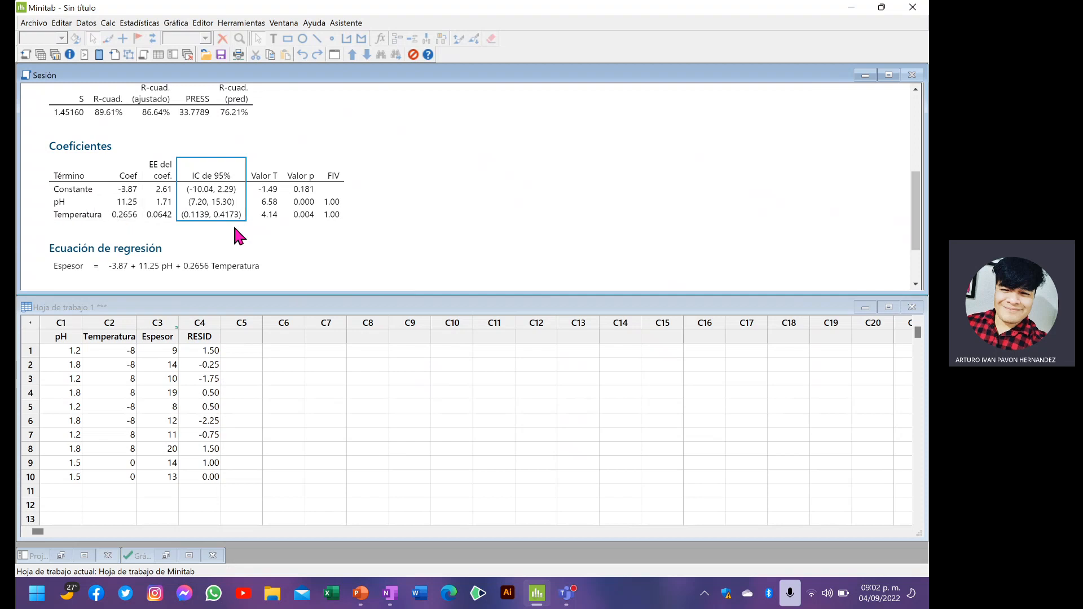
left_click(268, 200)
left_click(299, 195)
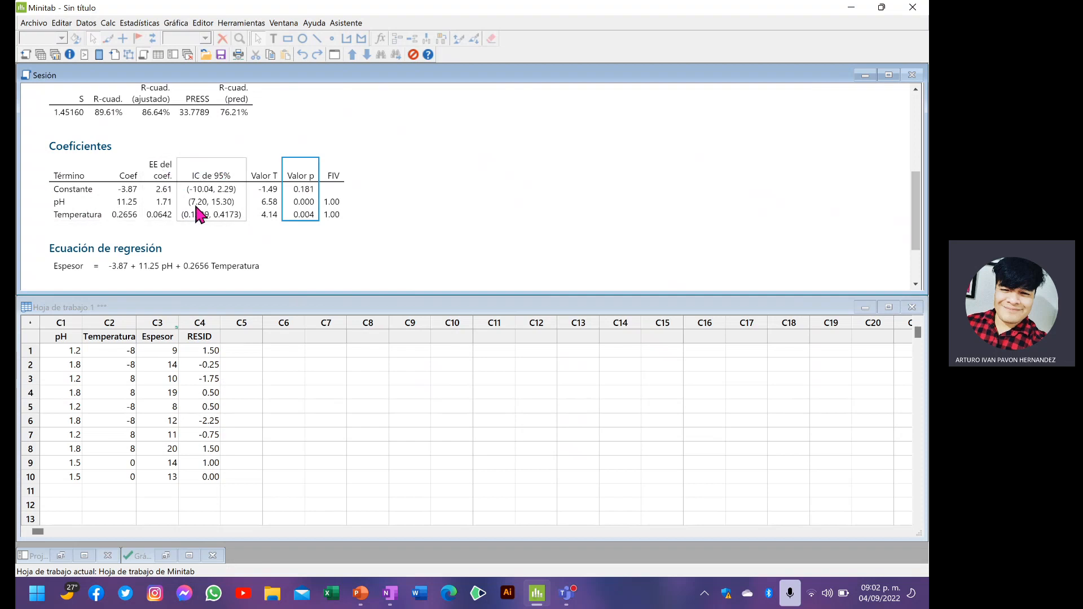
- Examine the regression equation and Durbin-Watson statistic, and review the full regression output from the variance analysis onward
scroll(194, 209, "down", 2)
left_click(120, 180)
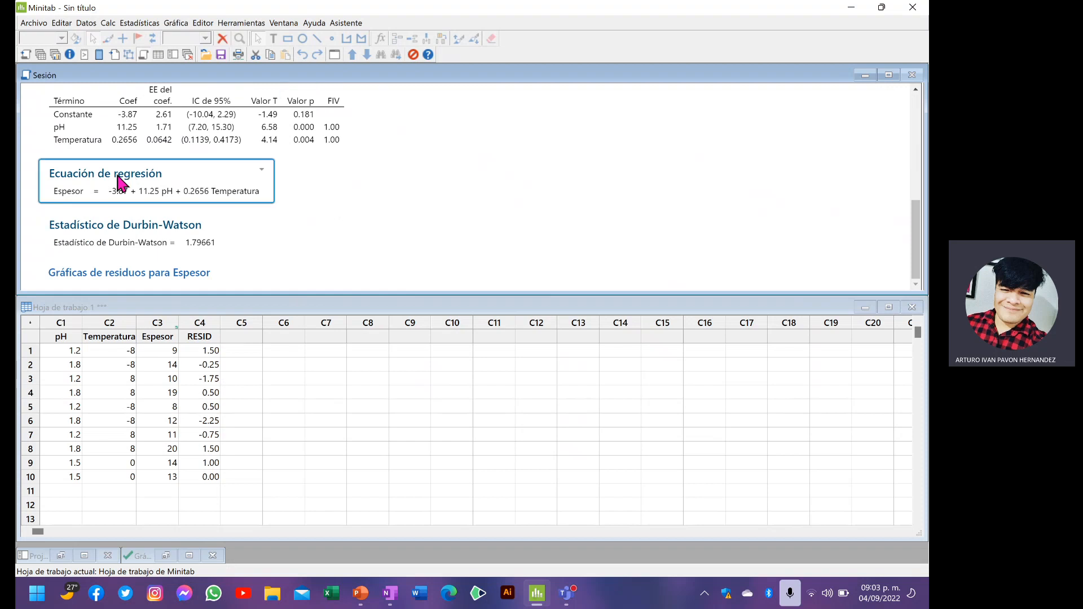
left_click(120, 232)
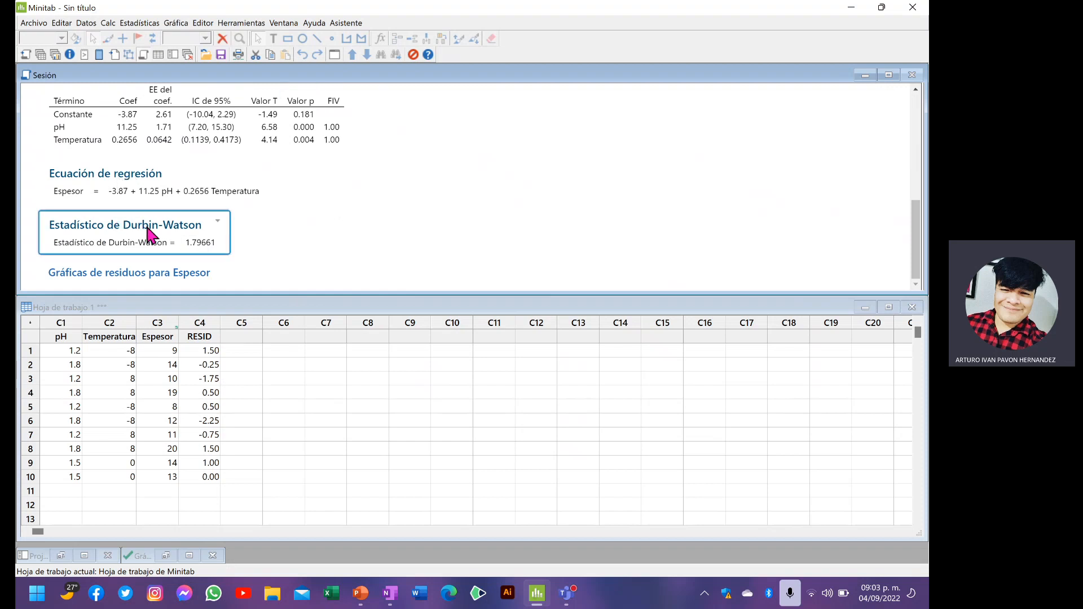
scroll(208, 234, "up", 7)
scroll(221, 243, "down", 5)
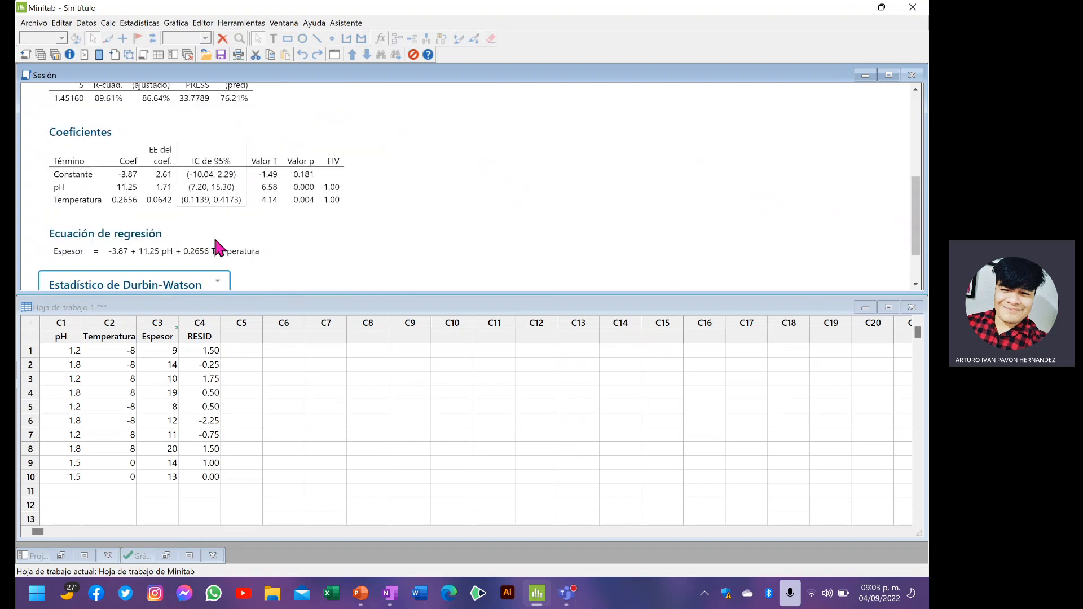
scroll(217, 242, "down", 1)
left_click_drag(916, 226, 848, 121)
scroll(273, 161, "down", 8)
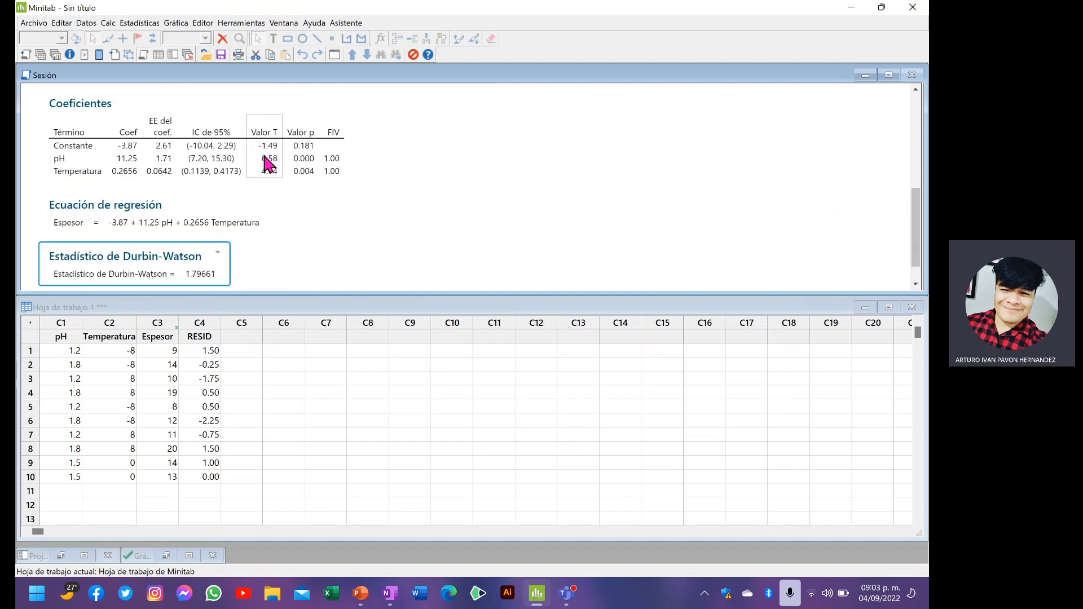
scroll(242, 174, "down", 2)
scroll(120, 219, "up", 6)
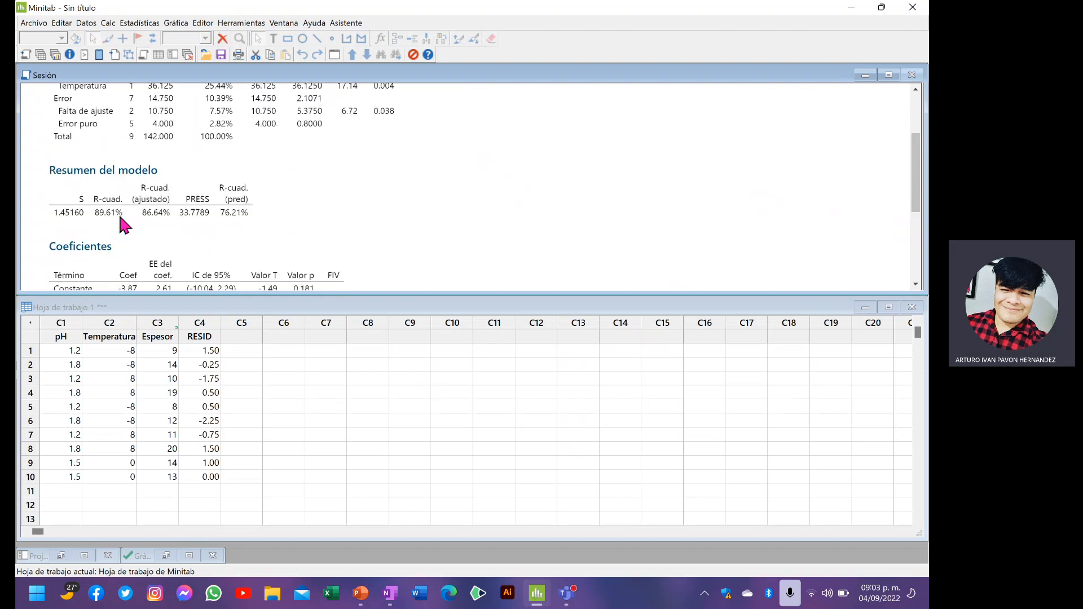
scroll(120, 225, "up", 4)
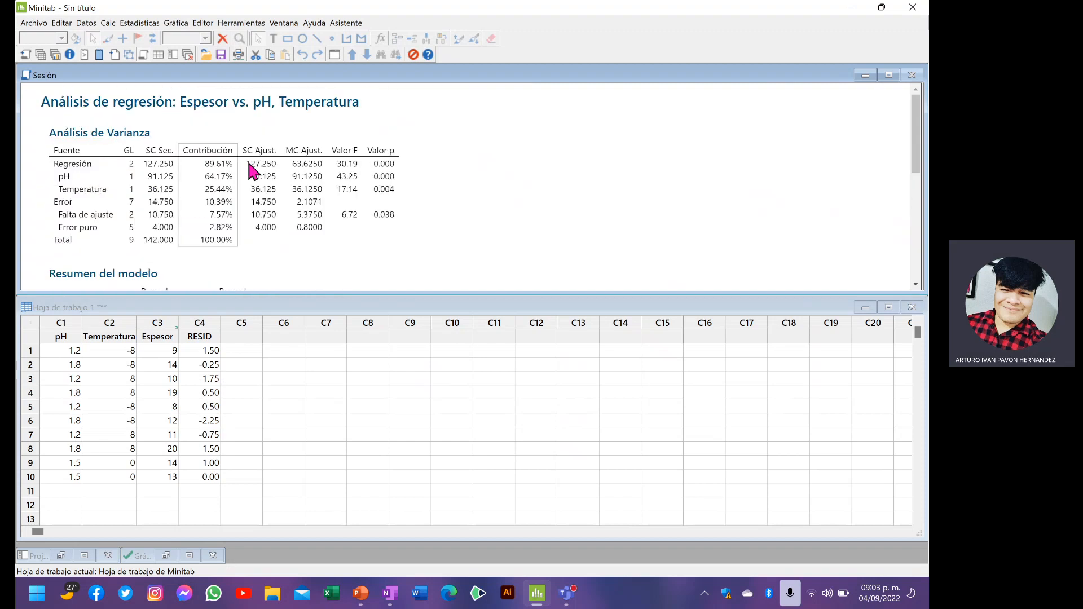
scroll(208, 215, "down", 8)
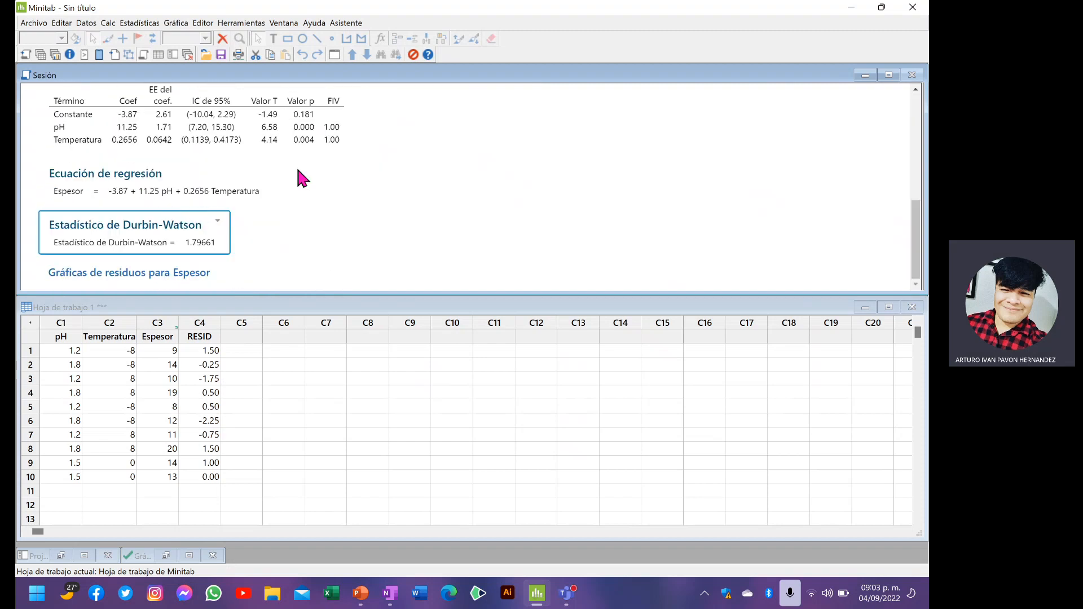
- Reread question B in OneNote and return to the regression equation in Minitab's session output
left_click(390, 593)
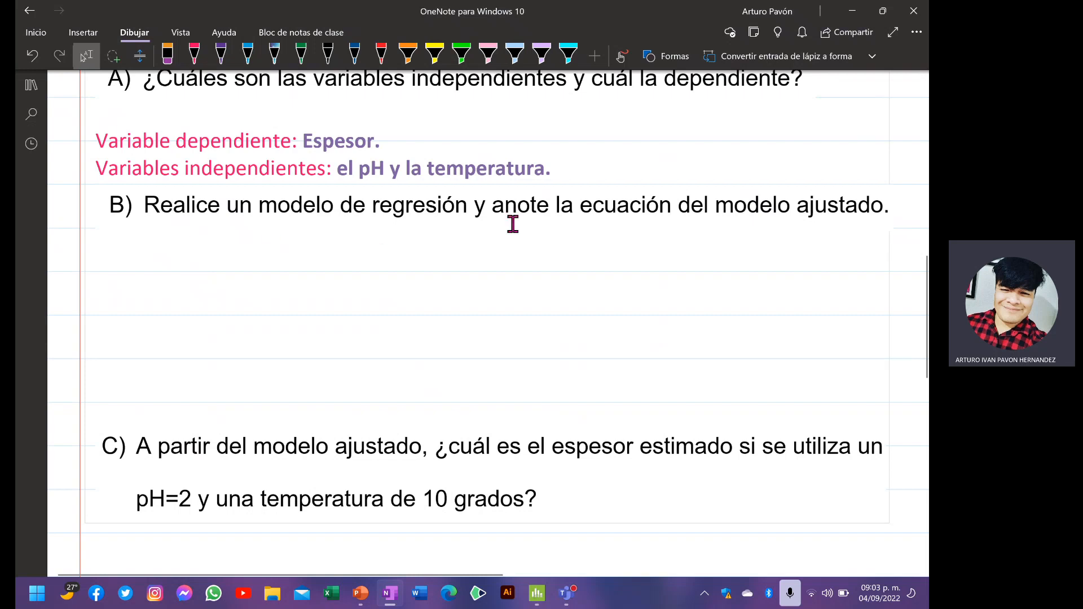
left_click(852, 11)
scroll(265, 198, "up", 5)
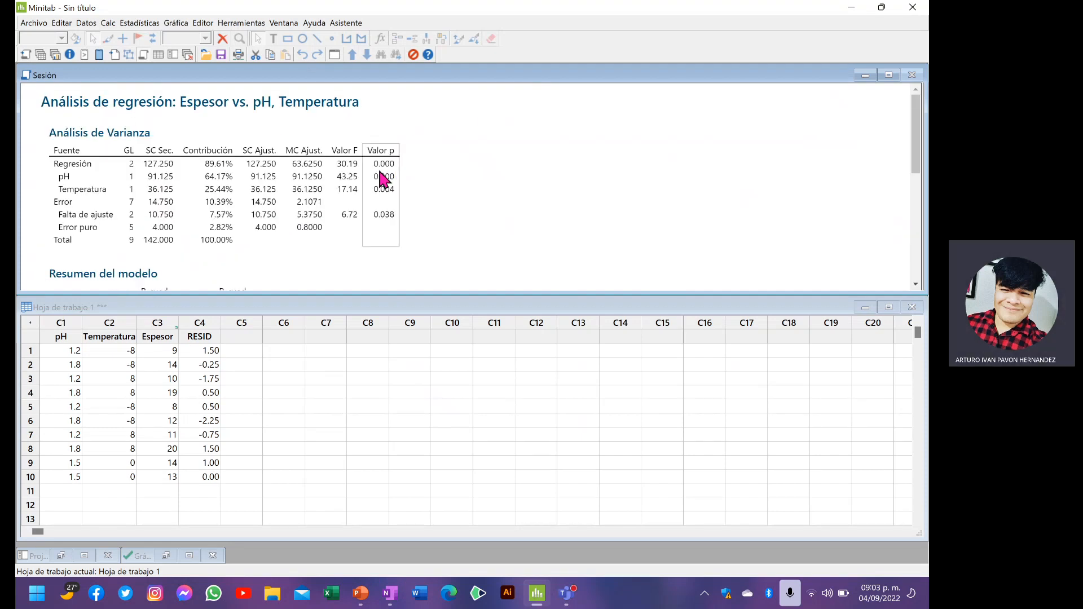
scroll(380, 177, "down", 5)
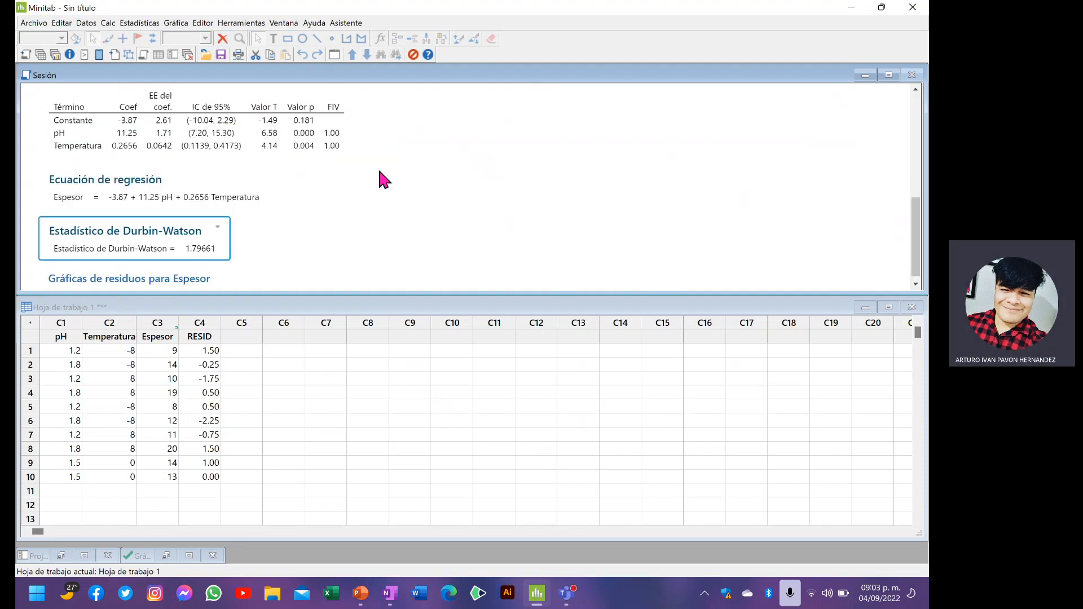
- Capture the Ecuación de regresión block as a screen snip and paste it under question B in OneNote
right_click(141, 175)
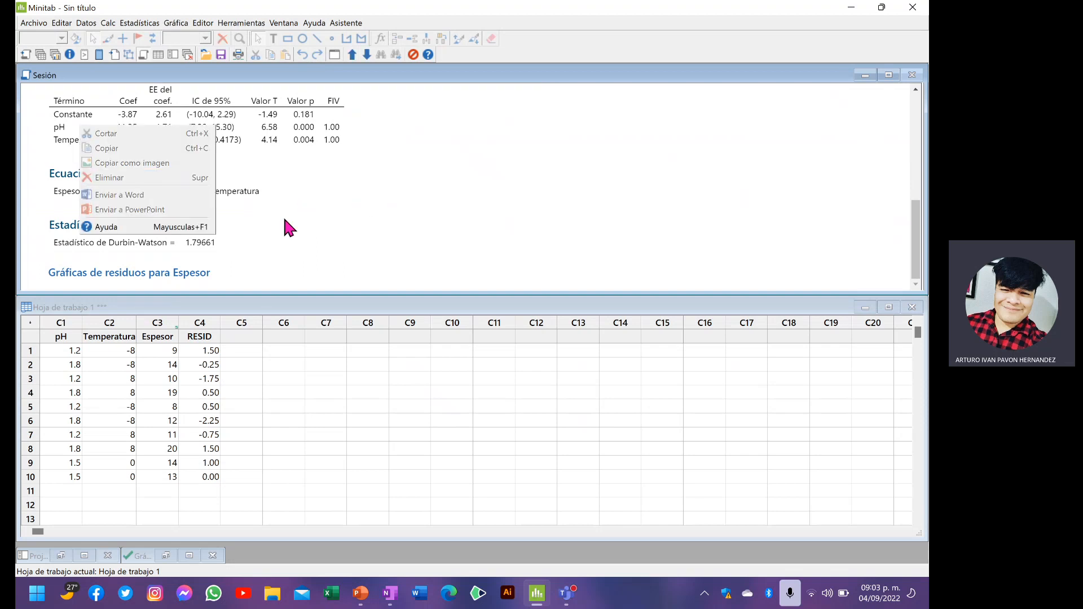
left_click(45, 169)
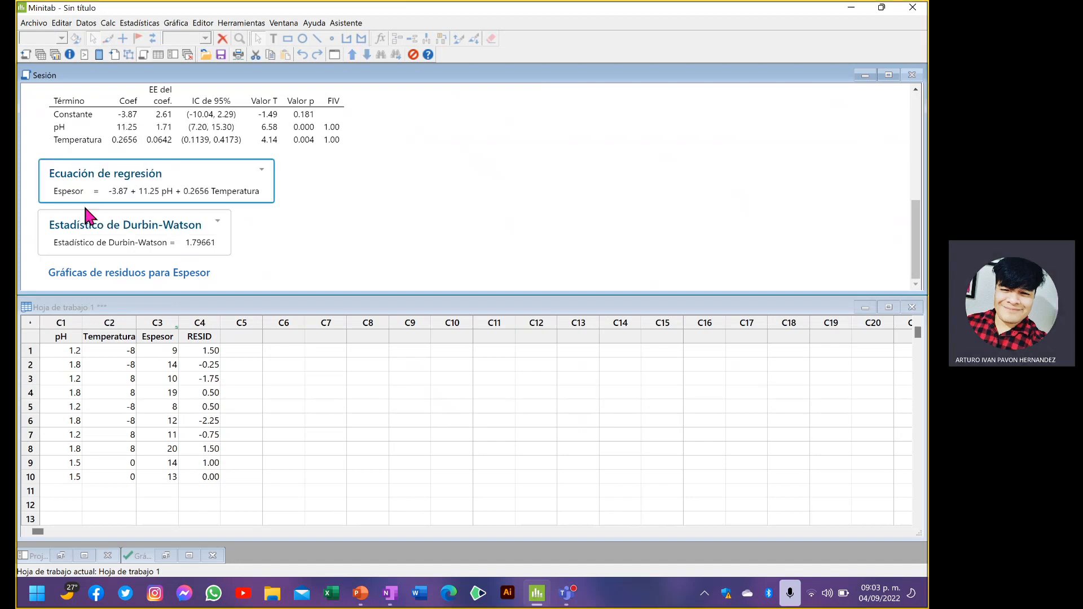
key("super+shift+s")
left_click_drag(31, 152, 282, 208)
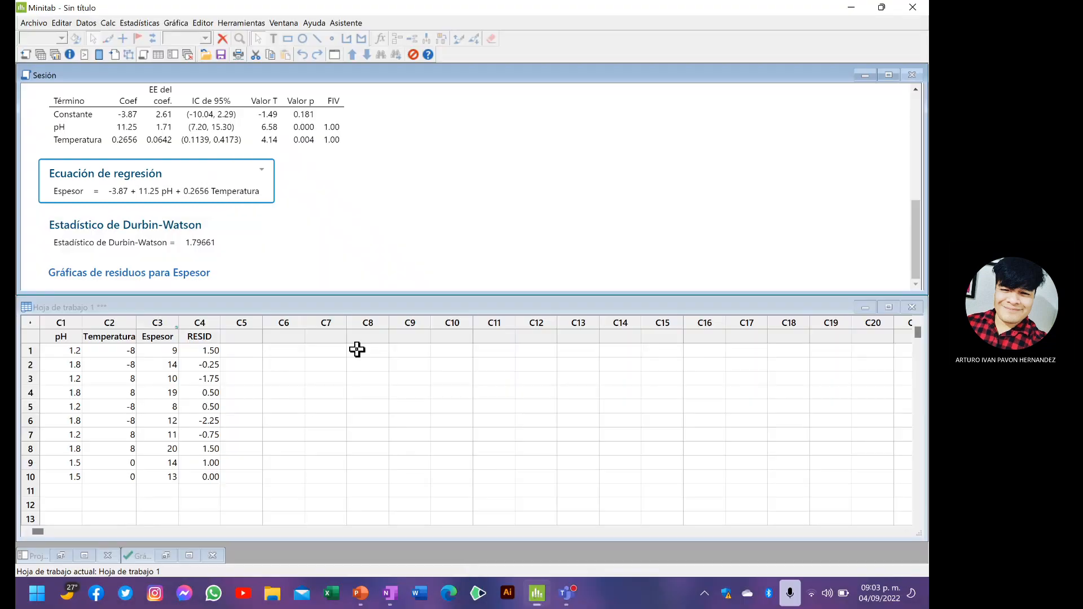
left_click(399, 593)
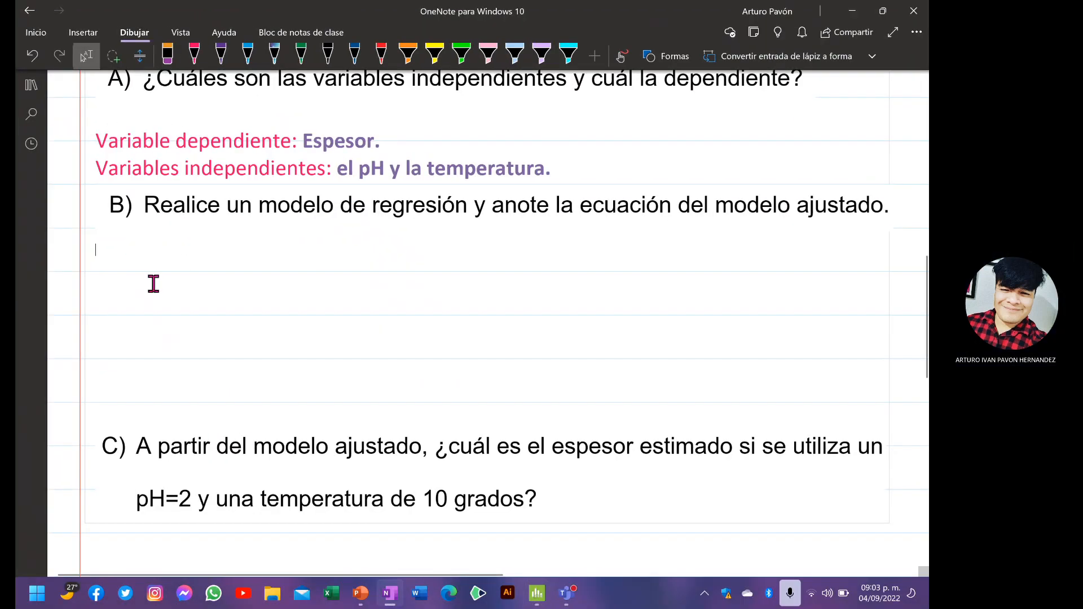
key("ctrl+v")
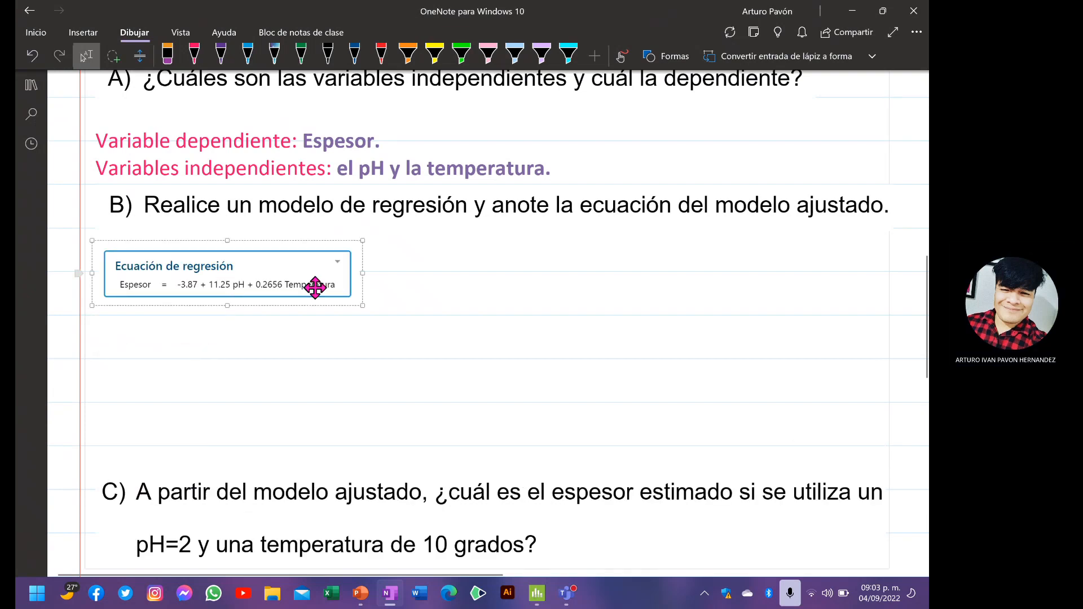
- Enlarge the pasted regression equation image, center it under question B, and move question C up directly beneath it
left_click_drag(314, 286, 720, 367)
left_click_drag(571, 321, 520, 322)
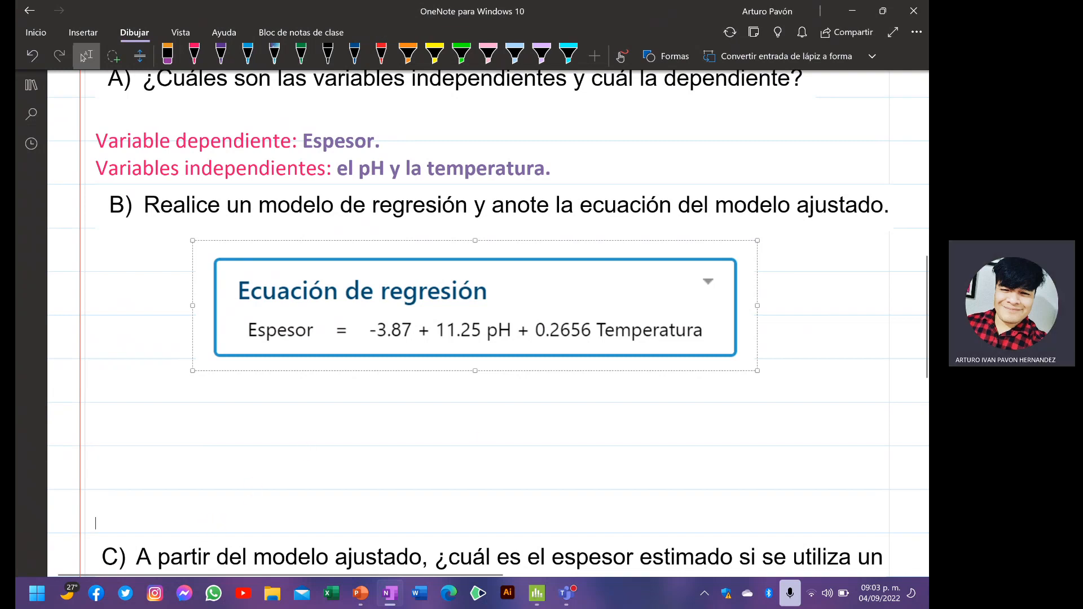
left_click(217, 540)
left_click_drag(219, 533, 244, 395)
left_click(558, 515)
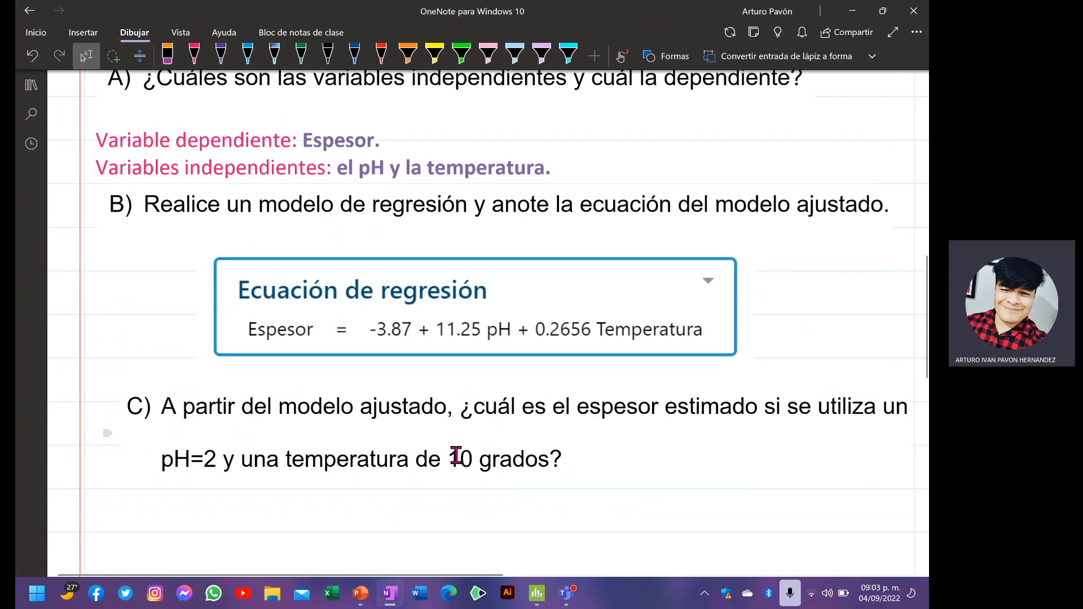
- Align question C with the page's left margin and lower it to leave a blank line beneath the equation image
scroll(579, 264, "up", 1)
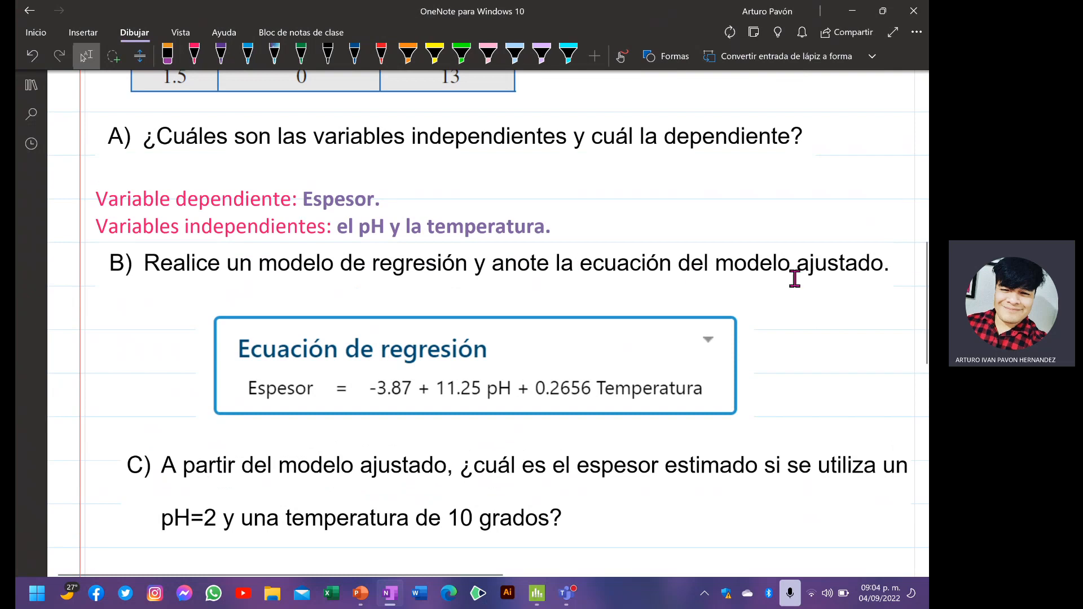
left_click(428, 388)
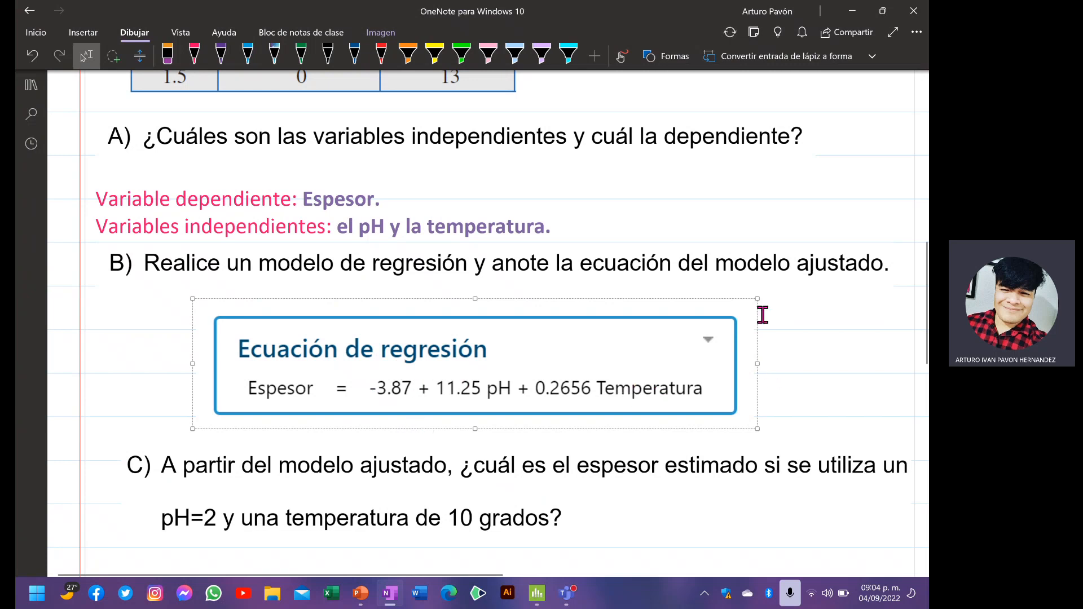
double_click(793, 410)
left_click(248, 490)
key("shift+Tab")
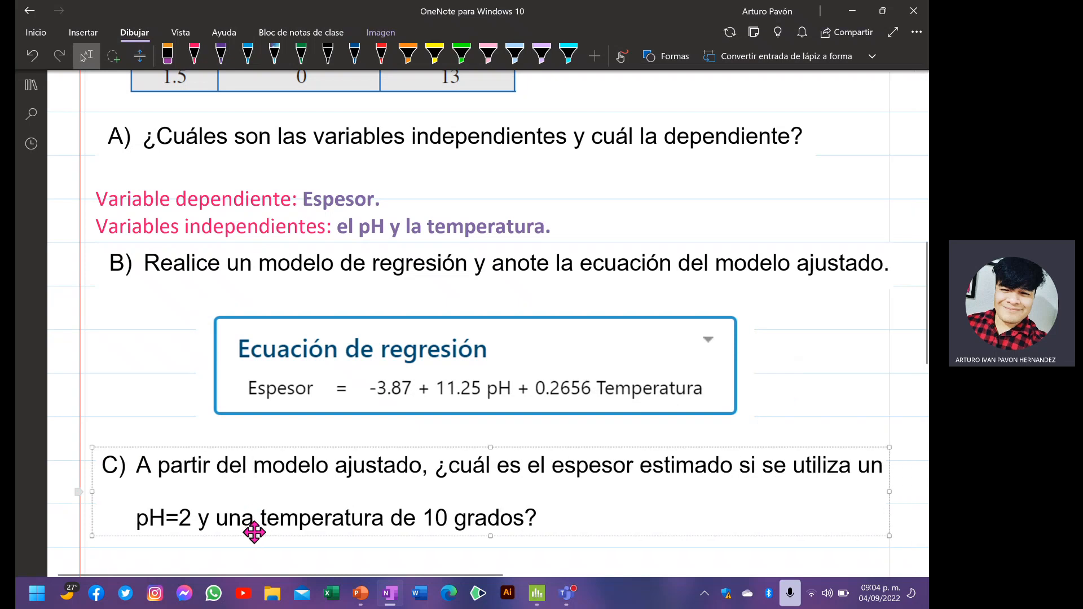
scroll(332, 485, "down", 3)
left_click_drag(398, 387, 406, 452)
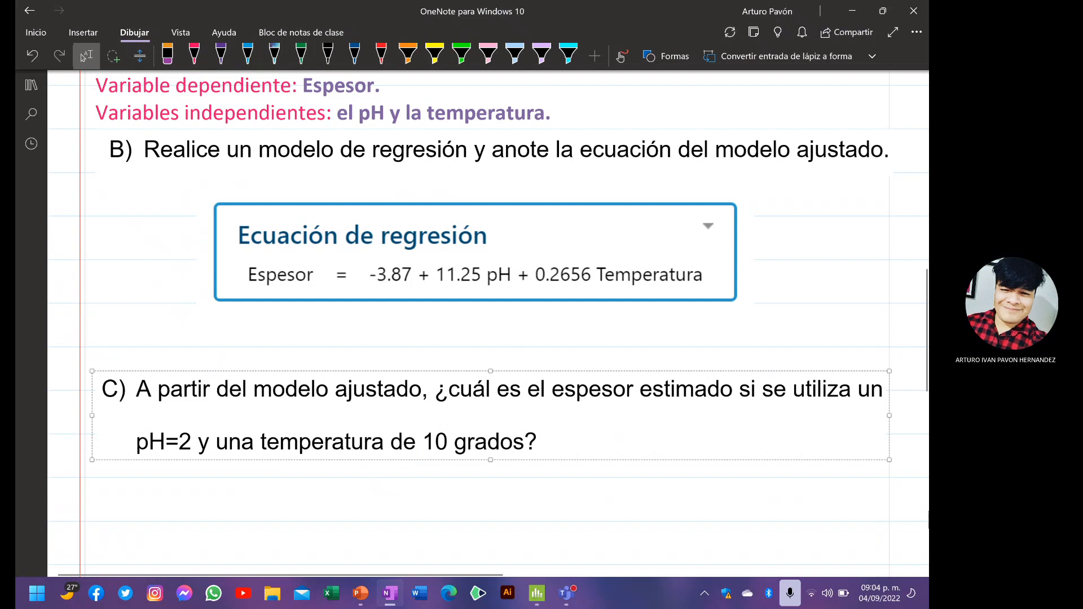
- Handwrite the general model y = β0 + β1 X1 + β2 X2 in purple ink beneath the equation image
left_click(328, 56)
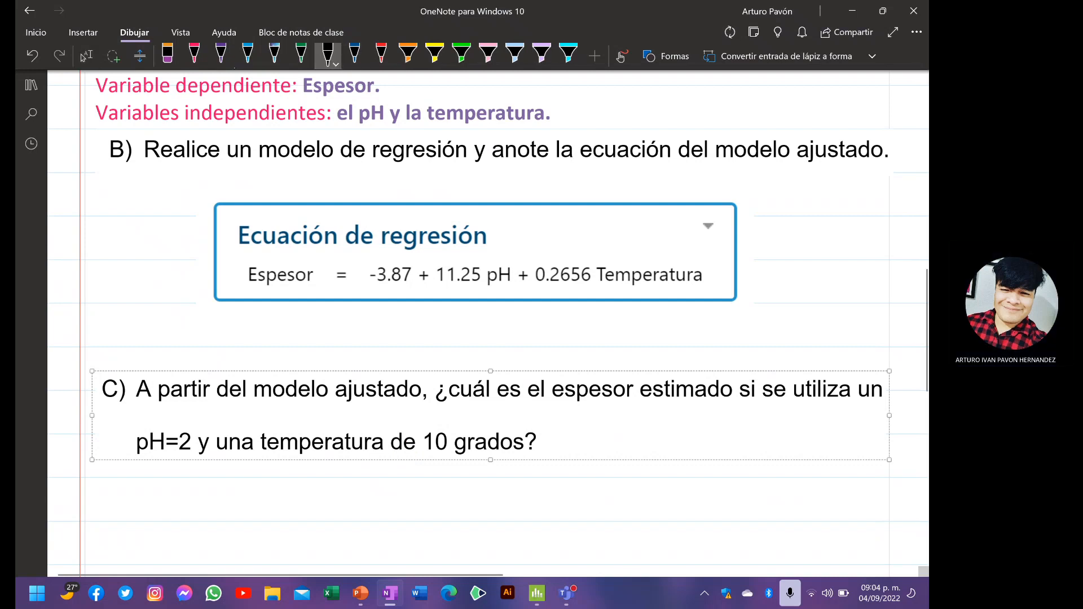
left_click(221, 54)
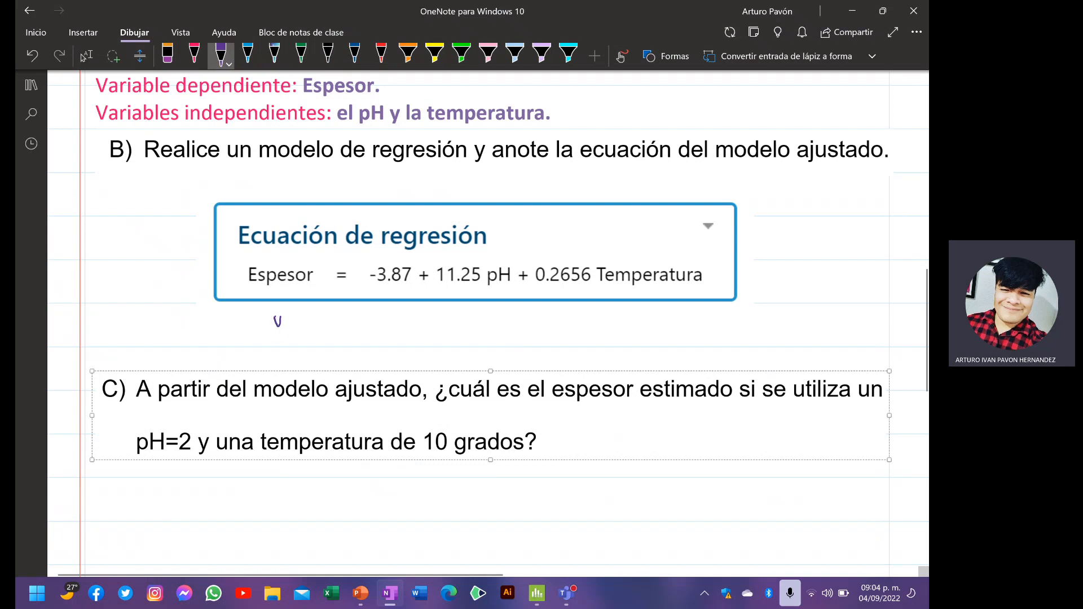
mouse_move(280, 317)
left_mouse_down()
mouse_move(275, 338)
mouse_move(342, 323)
left_mouse_up()
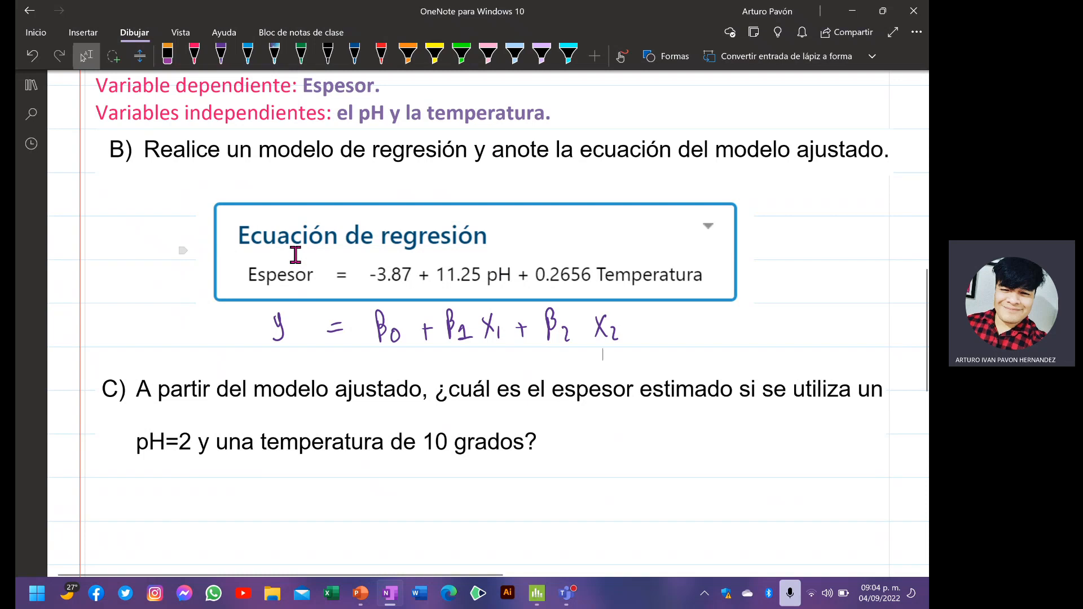
- Reread question C about the estimated thickness at pH 2 and 10 degrees, and switch to Minitab
scroll(273, 375, "down", 5)
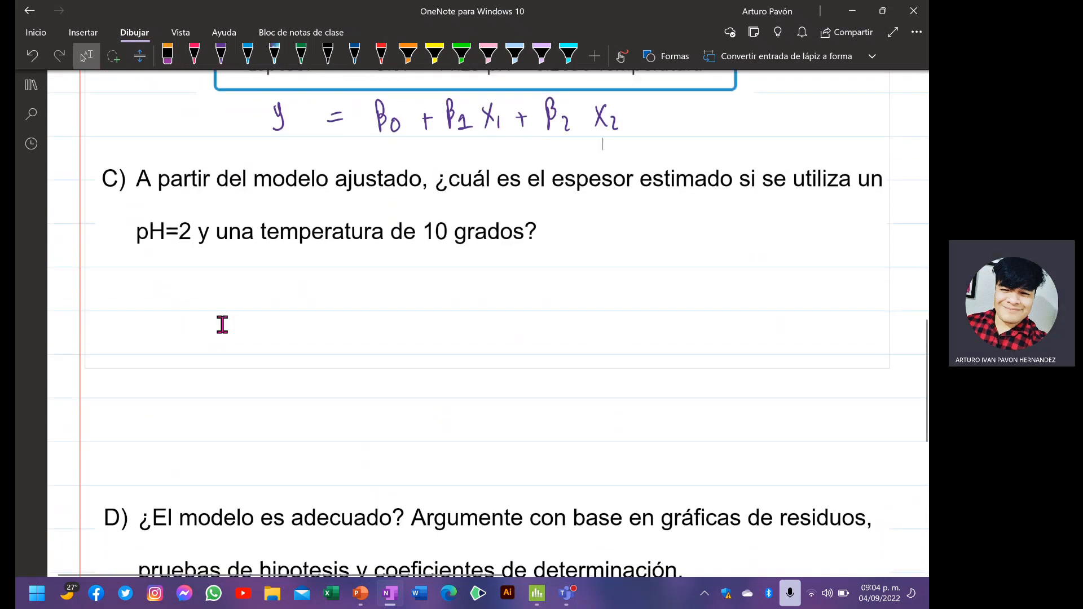
scroll(223, 325, "up", 1)
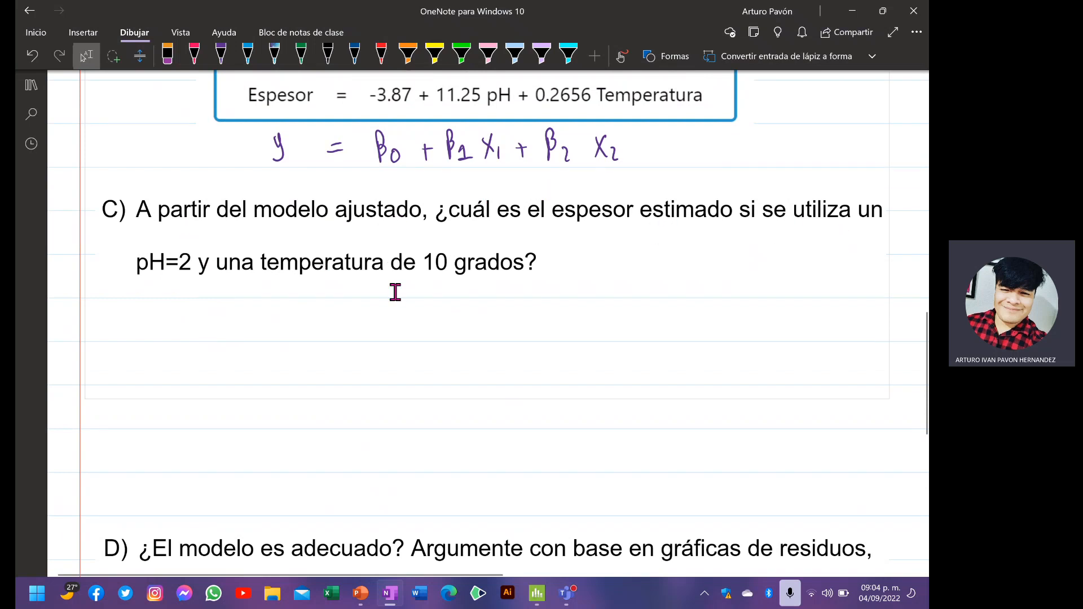
scroll(395, 292, "up", 1)
scroll(395, 293, "up", 1)
scroll(391, 309, "up", 3)
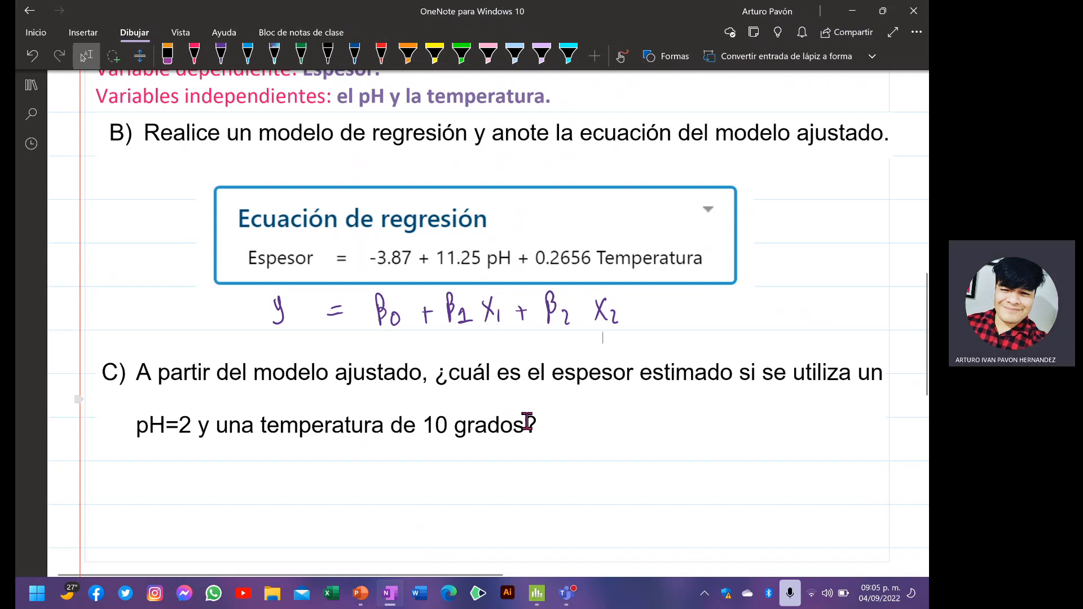
left_click(538, 593)
left_click(538, 593)
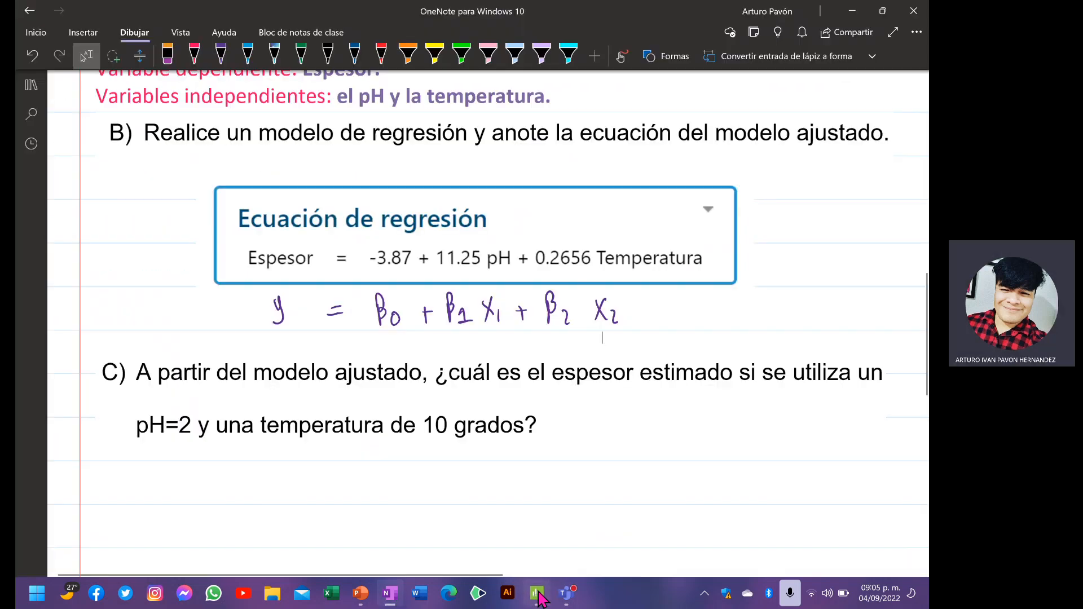
left_click(537, 593)
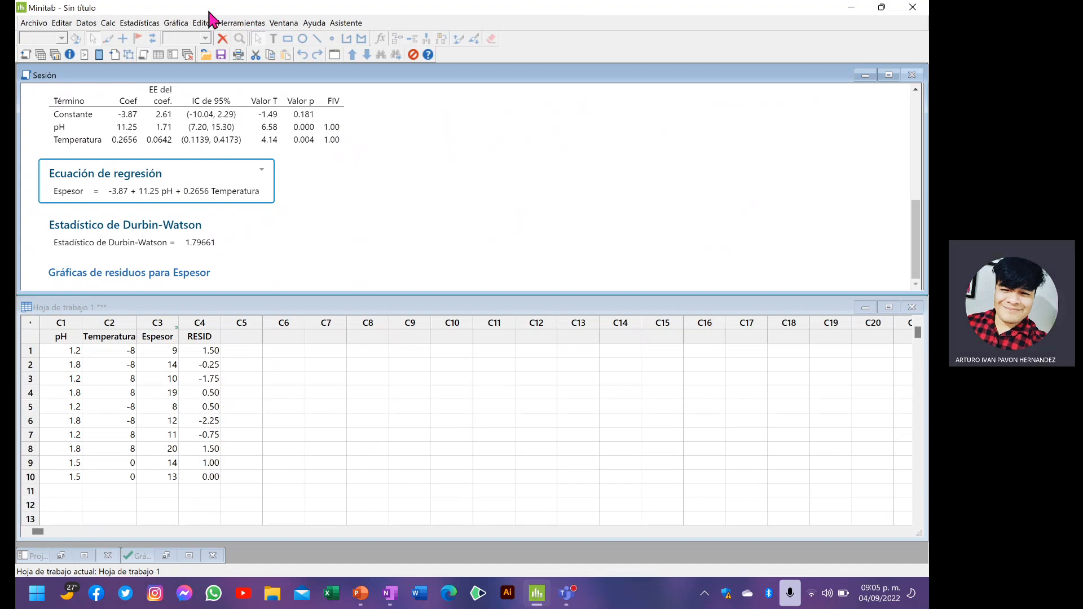
- Open the regression model's Predecir dialog and move it clear of the session output
left_click(153, 24)
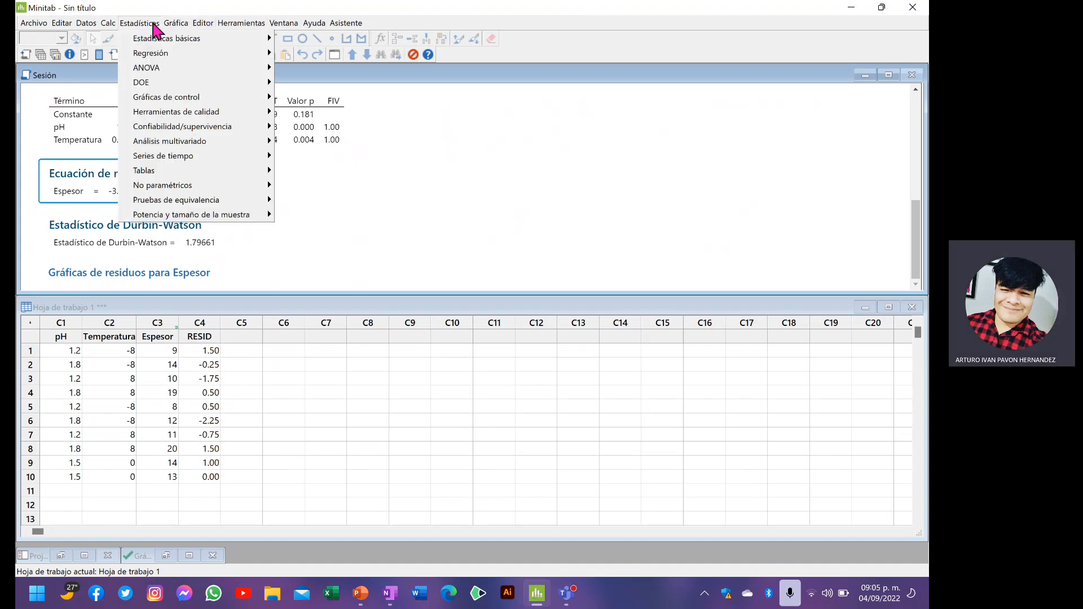
mouse_move(204, 53)
mouse_move(337, 74)
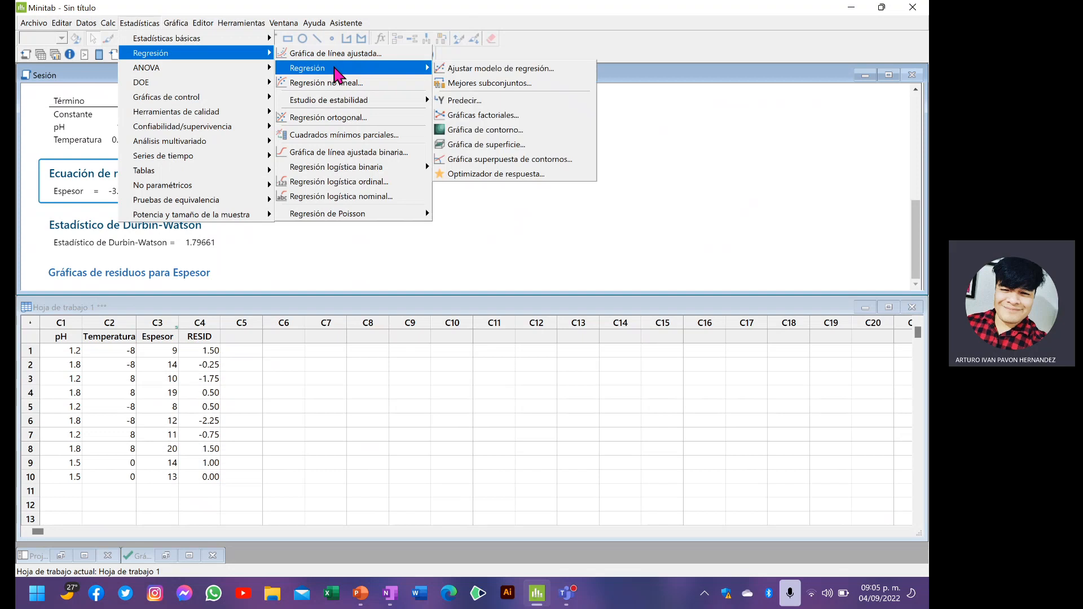
left_click(510, 100)
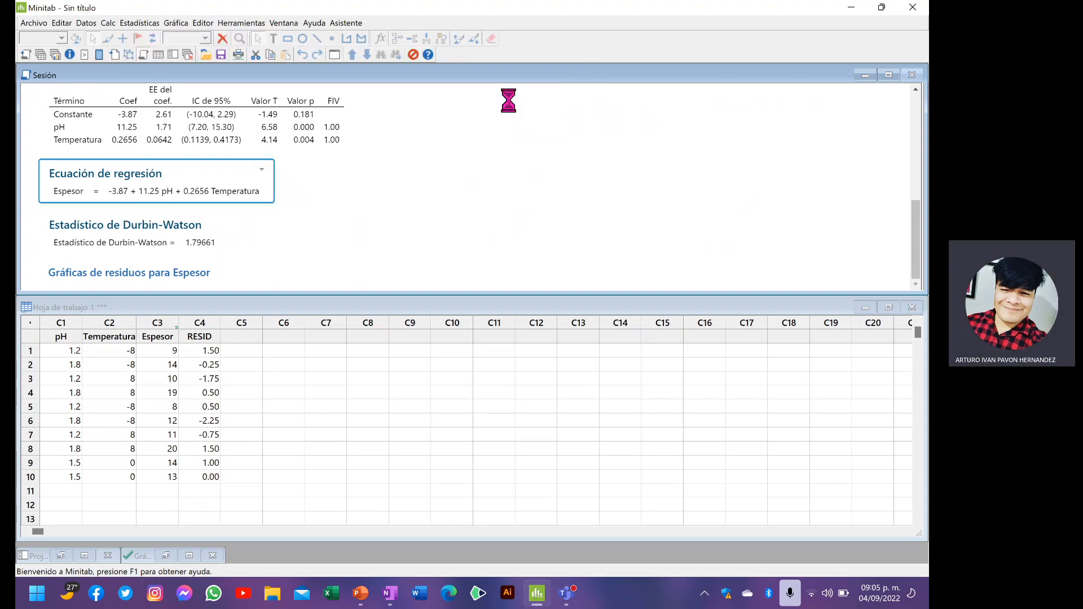
left_click_drag(476, 169, 699, 127)
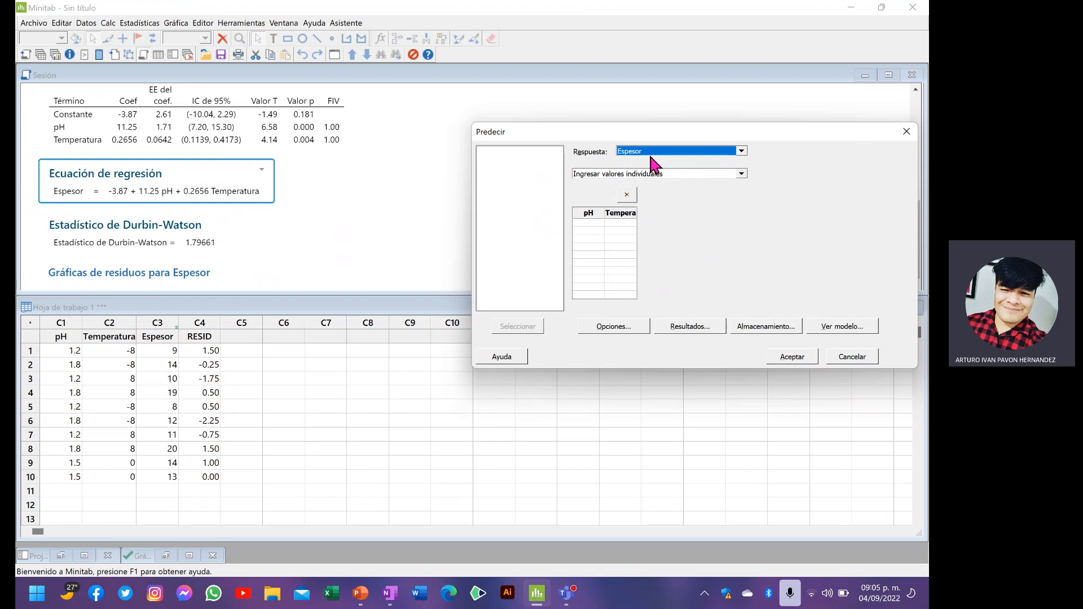
- Switch the prediction input to Ingresar columnas de valores and back to Ingresar valores individuales
left_click(740, 174)
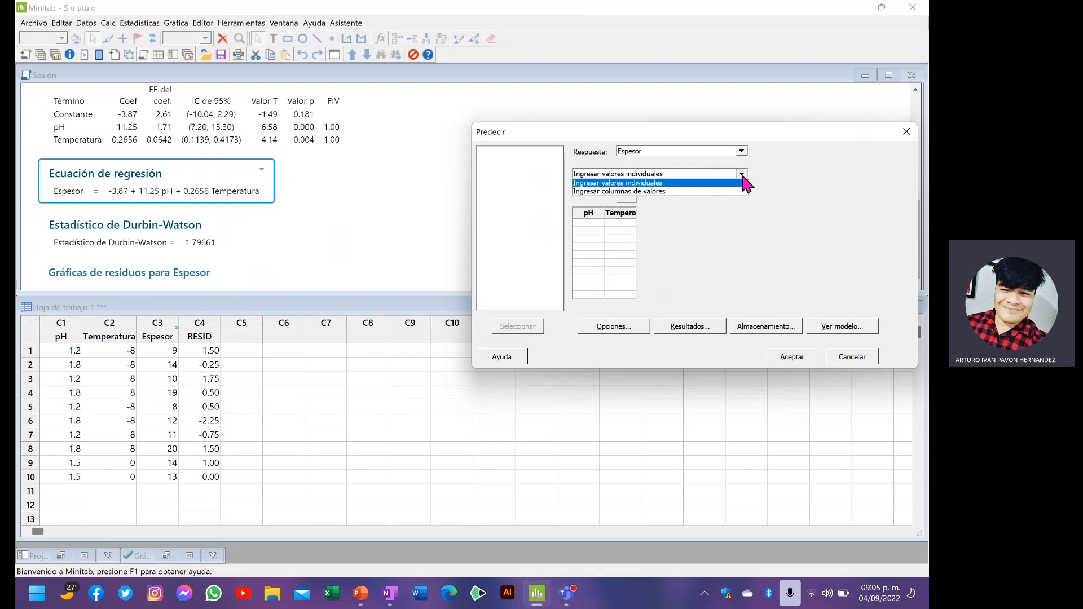
left_click(705, 192)
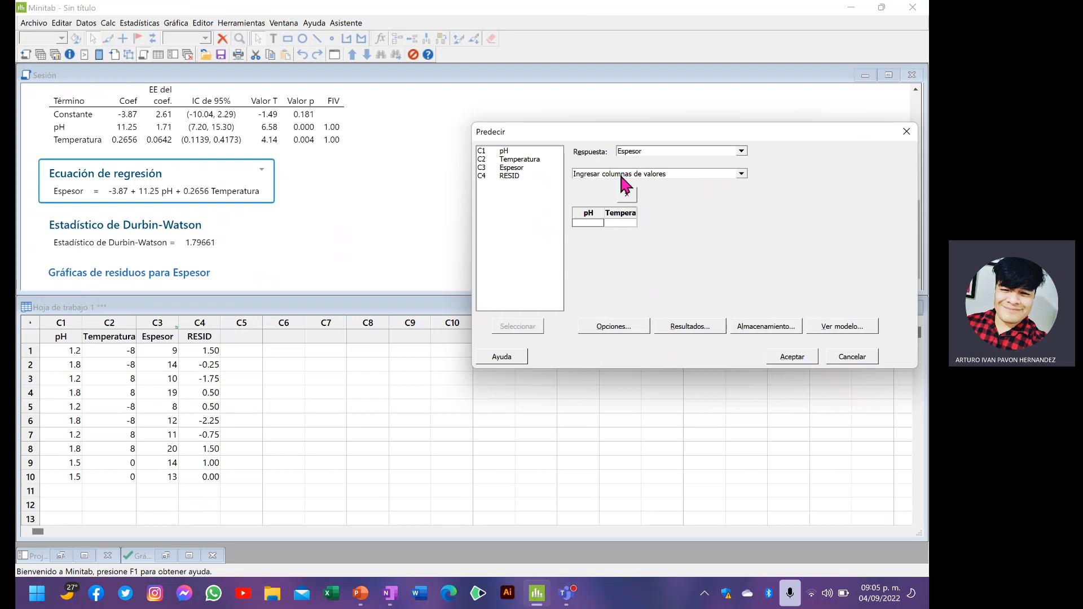
left_click(621, 177)
left_click(645, 183)
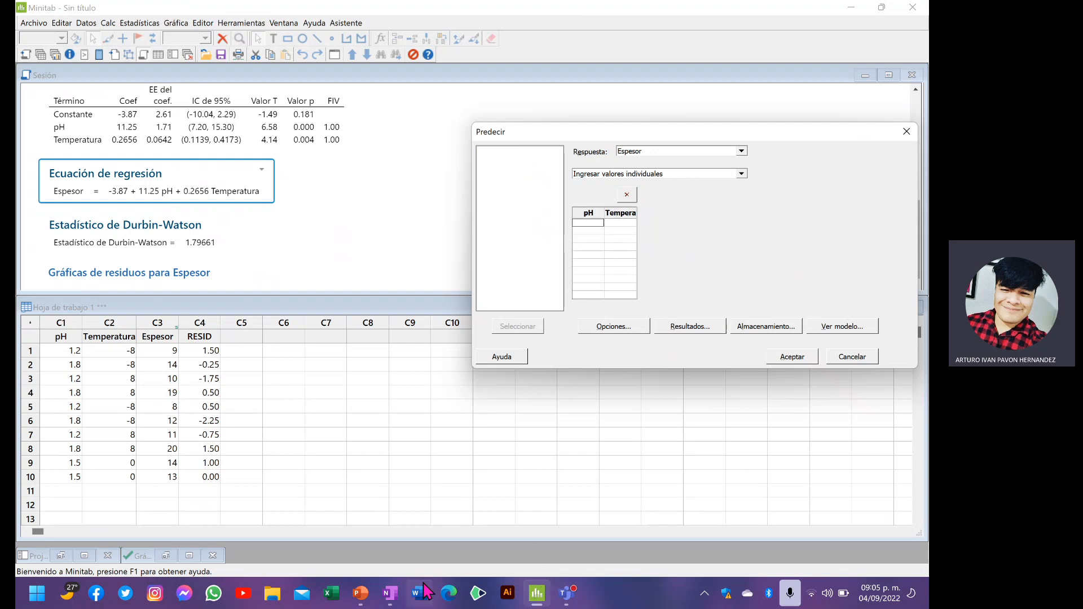
- Enter pH 2 and Temperatura 10 as the individual prediction values, checking them against question C in OneNote
left_click(392, 597)
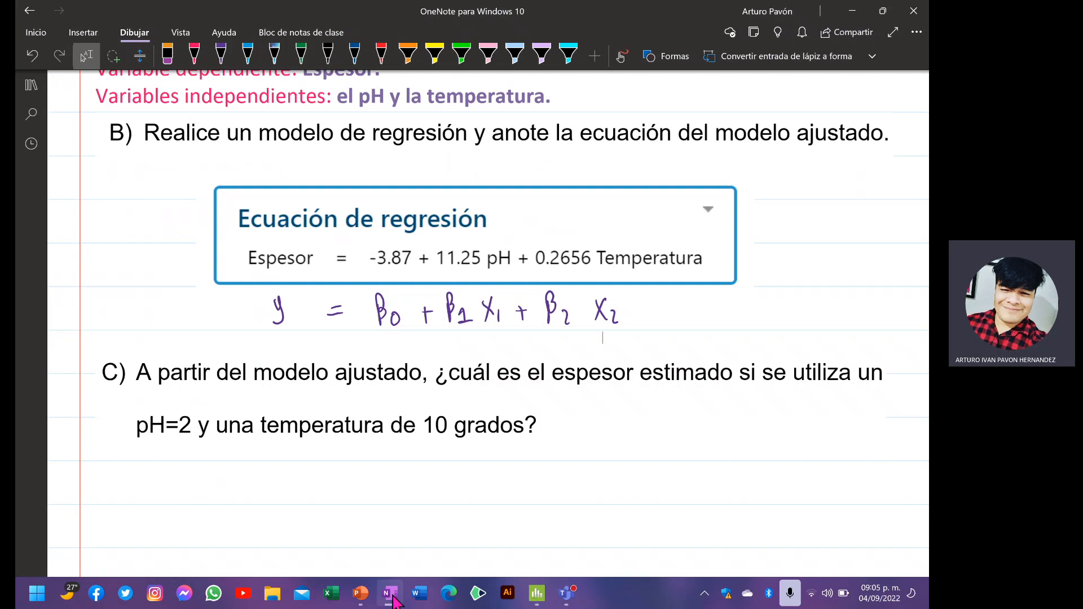
left_click(392, 597)
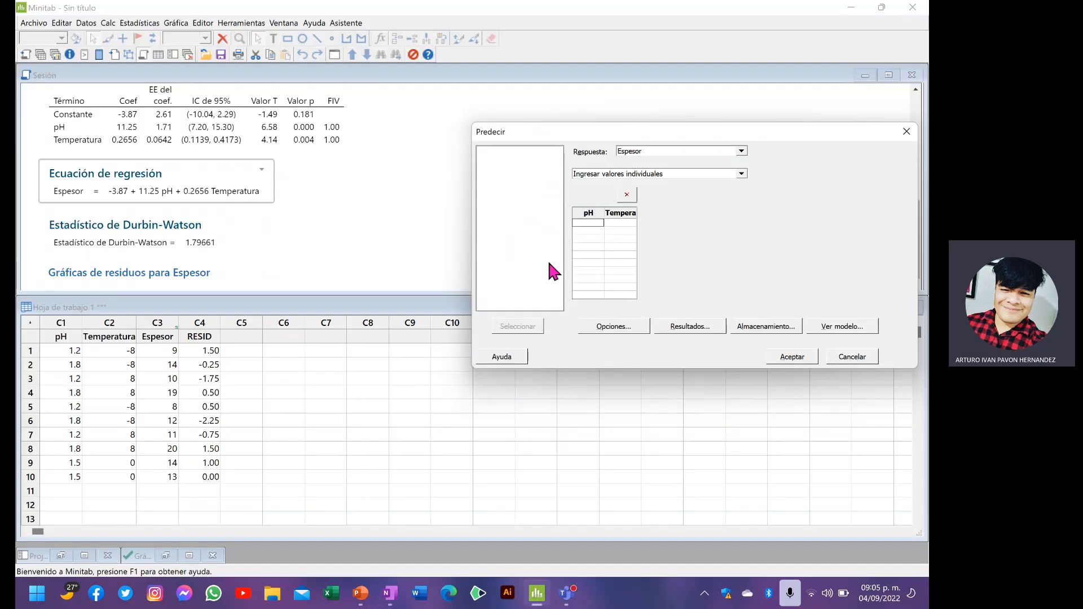
type("2")
left_click(622, 224)
type("10")
left_click(388, 601)
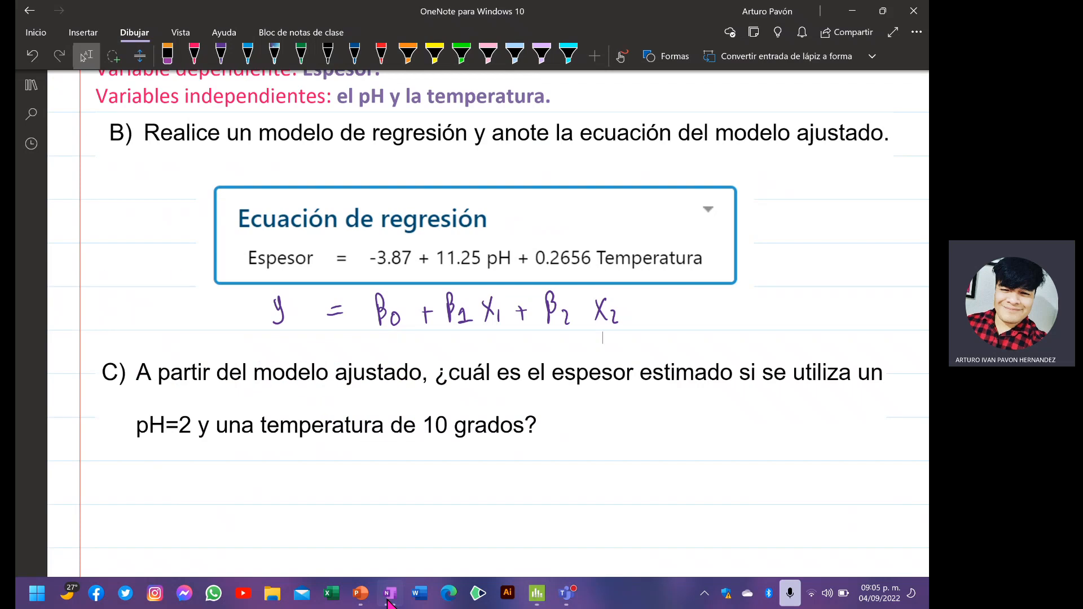
left_click(389, 602)
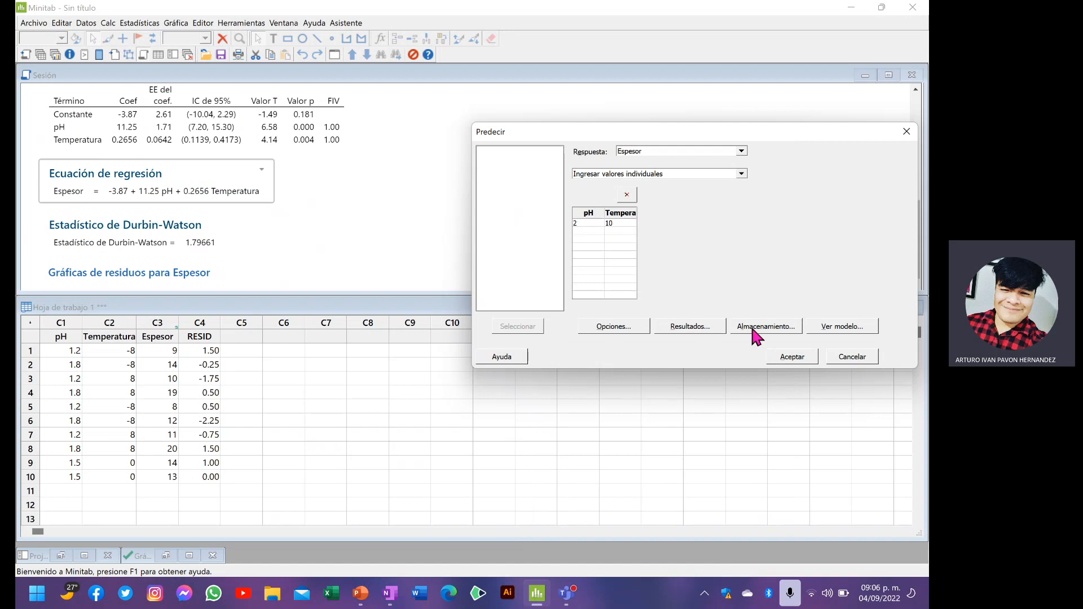
- Review and accept the prediction's options, results and storage settings, and run the prediction for Espesor
left_click(628, 332)
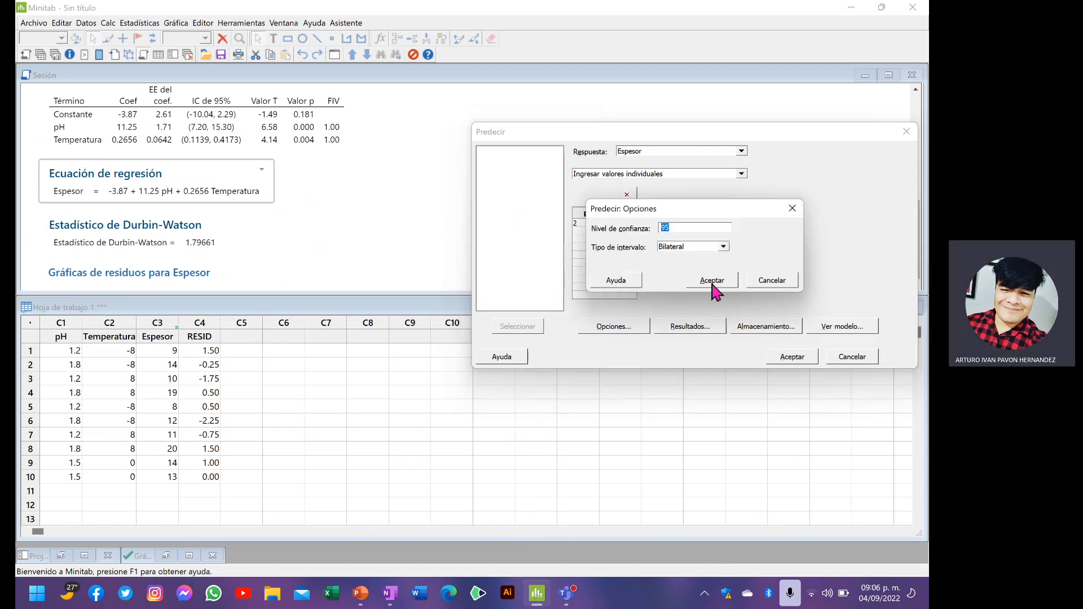
left_click(712, 280)
left_click(695, 328)
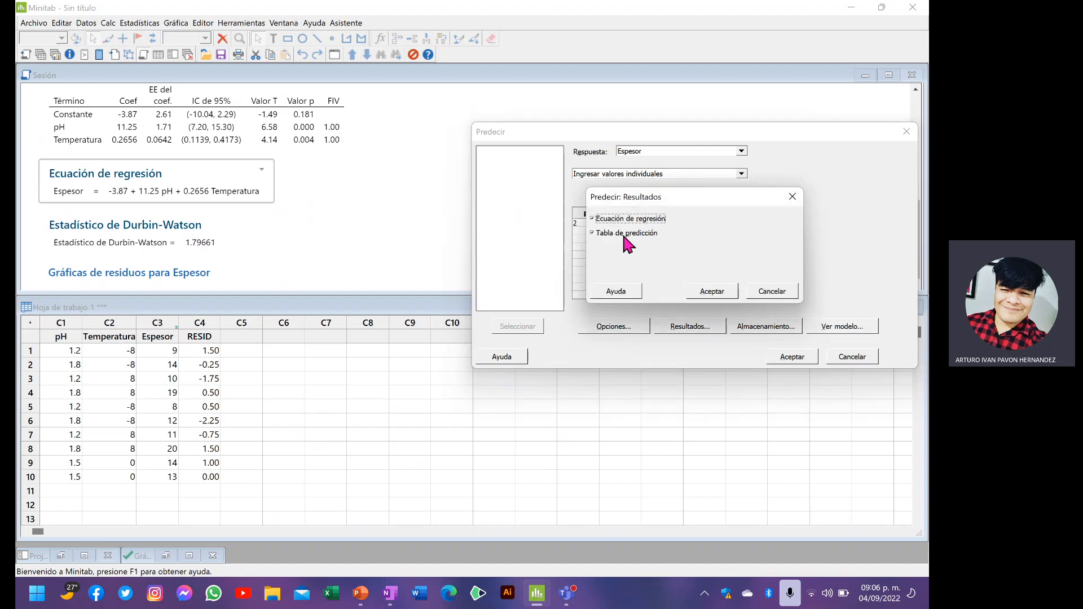
left_click(698, 291)
left_click(751, 333)
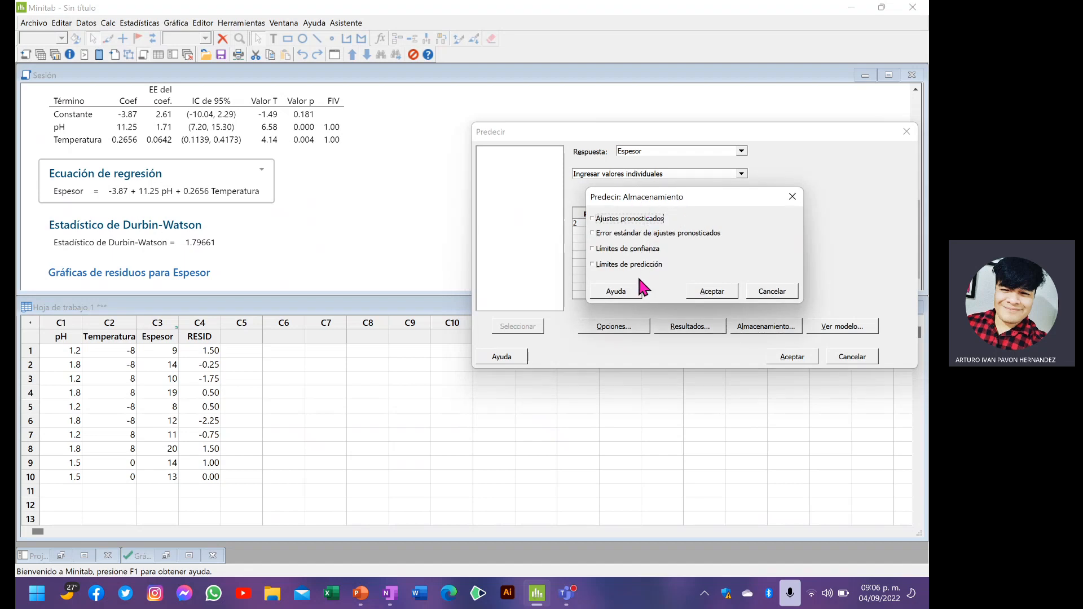
left_click(709, 293)
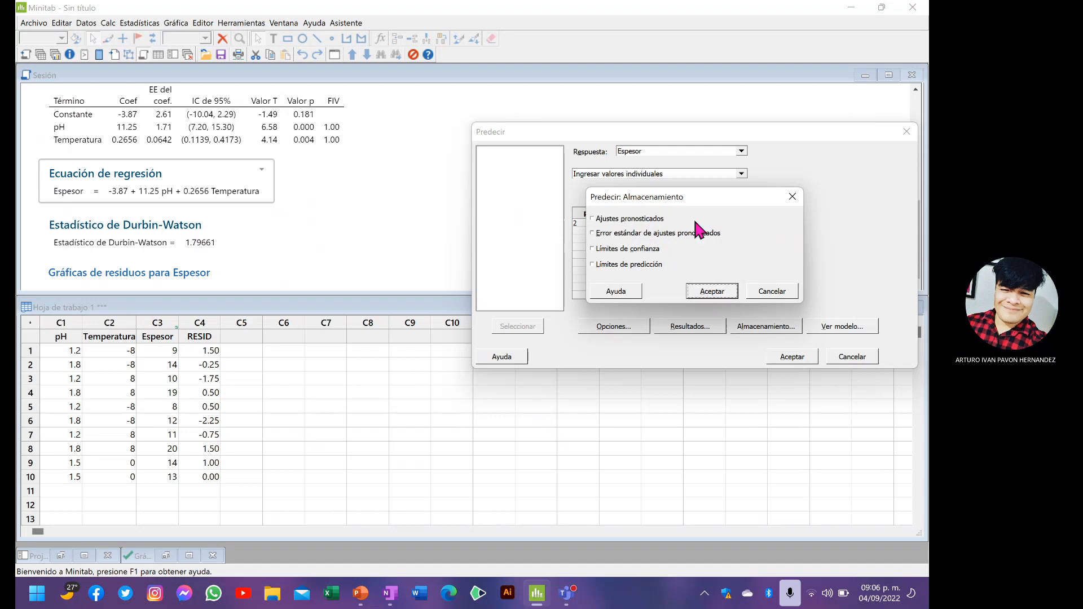
left_click(711, 293)
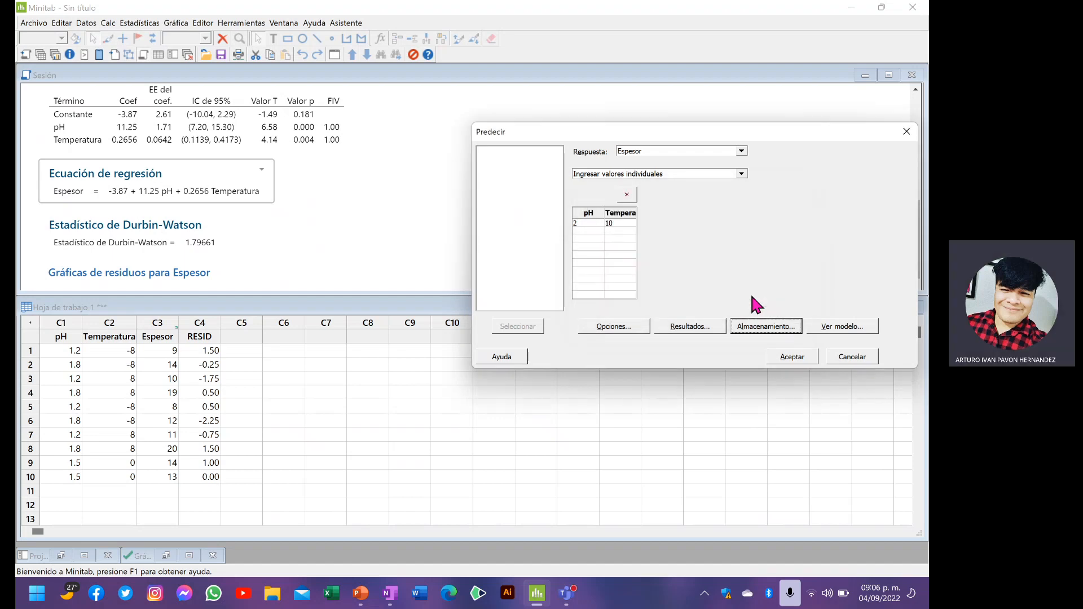
left_click(784, 357)
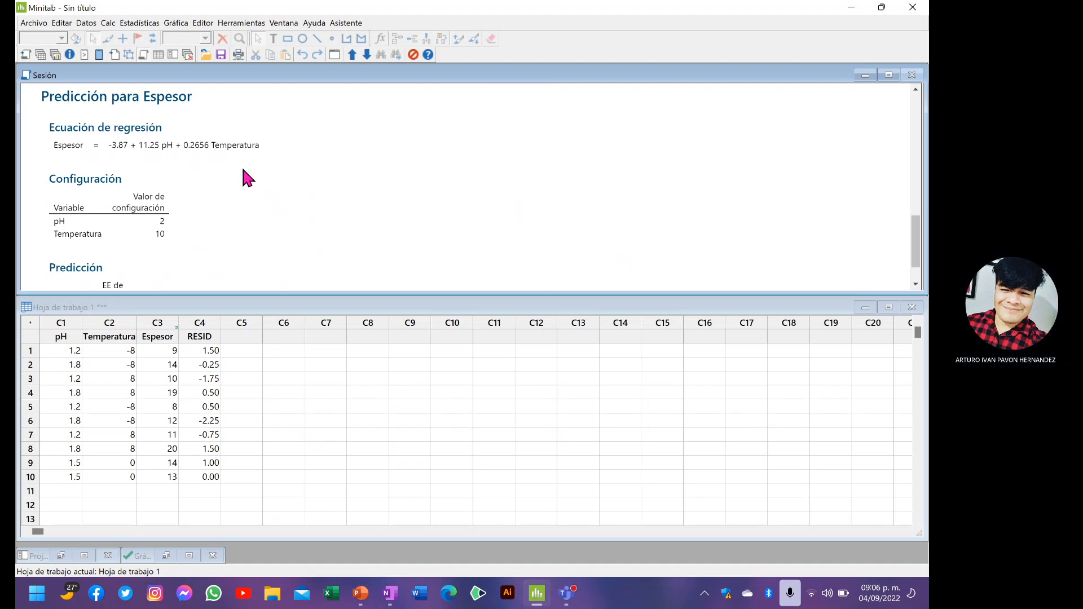
- Capture a snip of the Predicción para Espesor heading and its regression equation from the Minitab session output
scroll(242, 170, "up", 2)
scroll(243, 170, "up", 2)
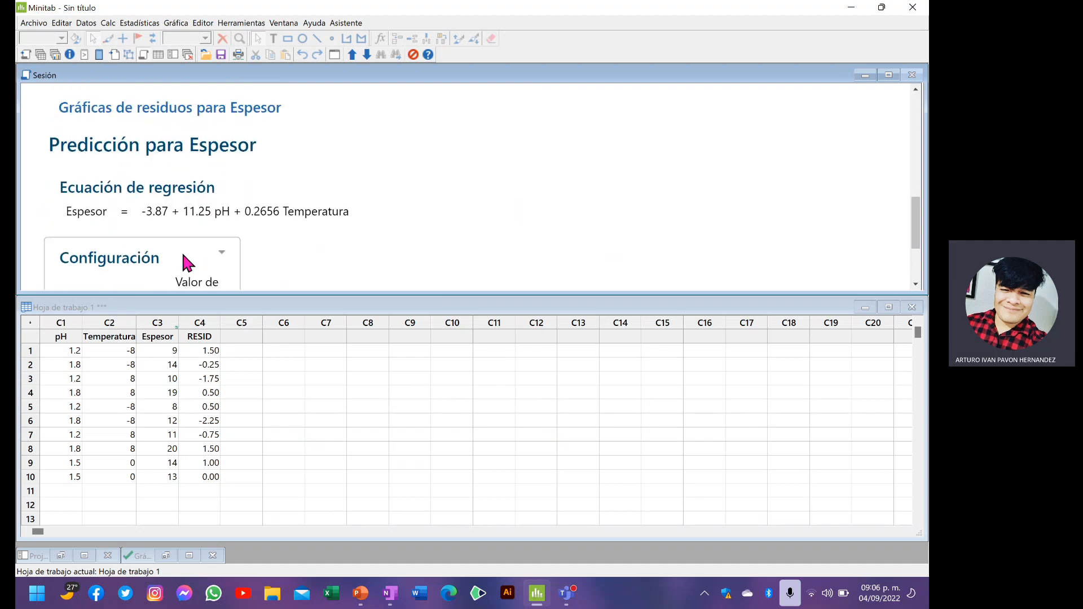
key("super+shift+s")
key("Escape")
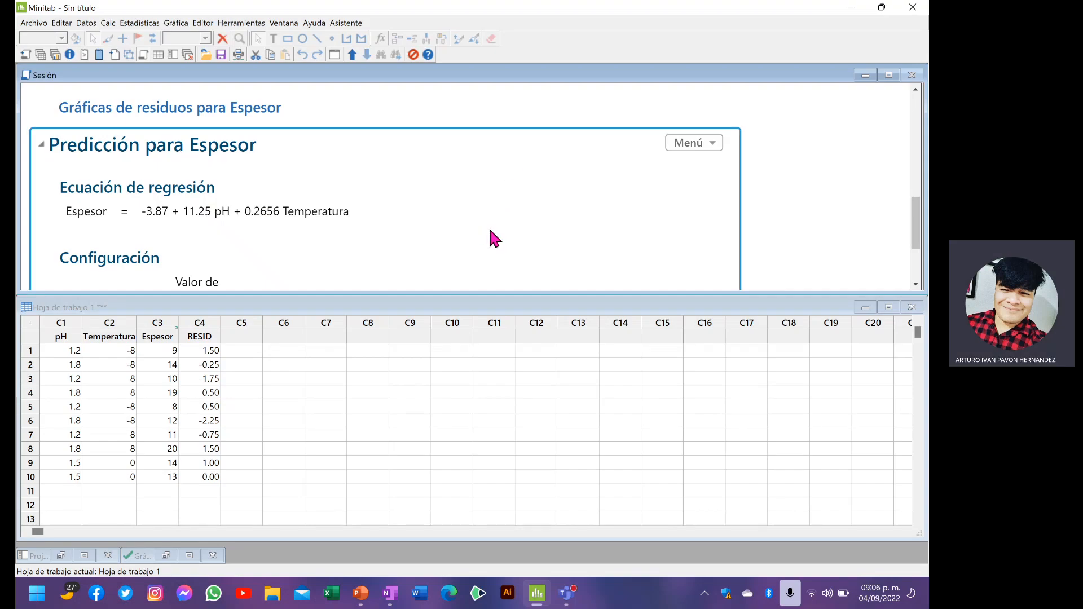
key("super+shift+s")
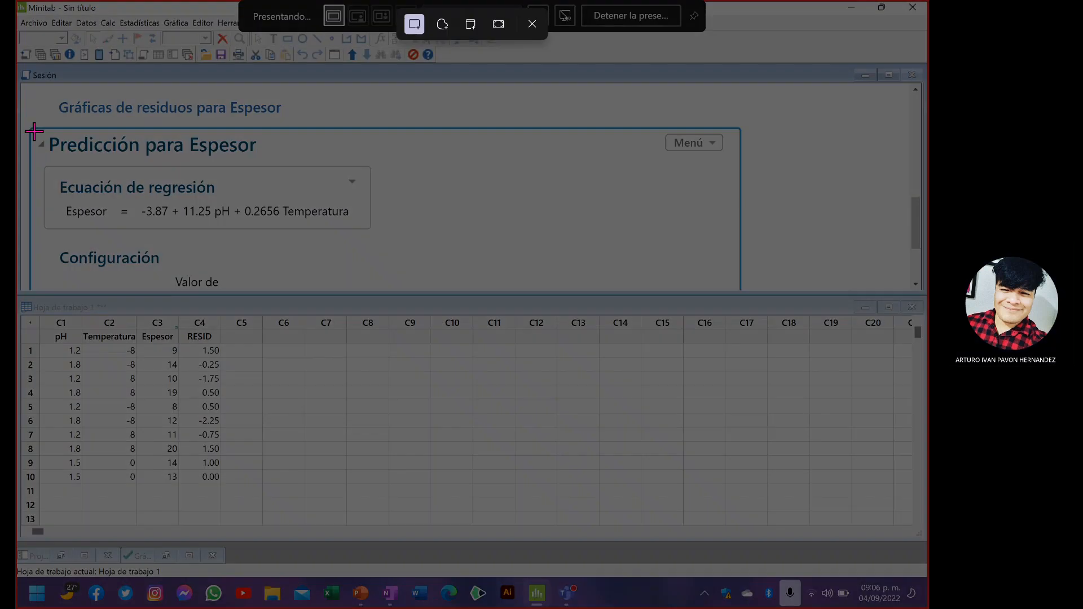
left_click_drag(33, 132, 389, 240)
- Paste the prediction equation capture under question C in OneNote and align it with the question text
key("alt+Tab")
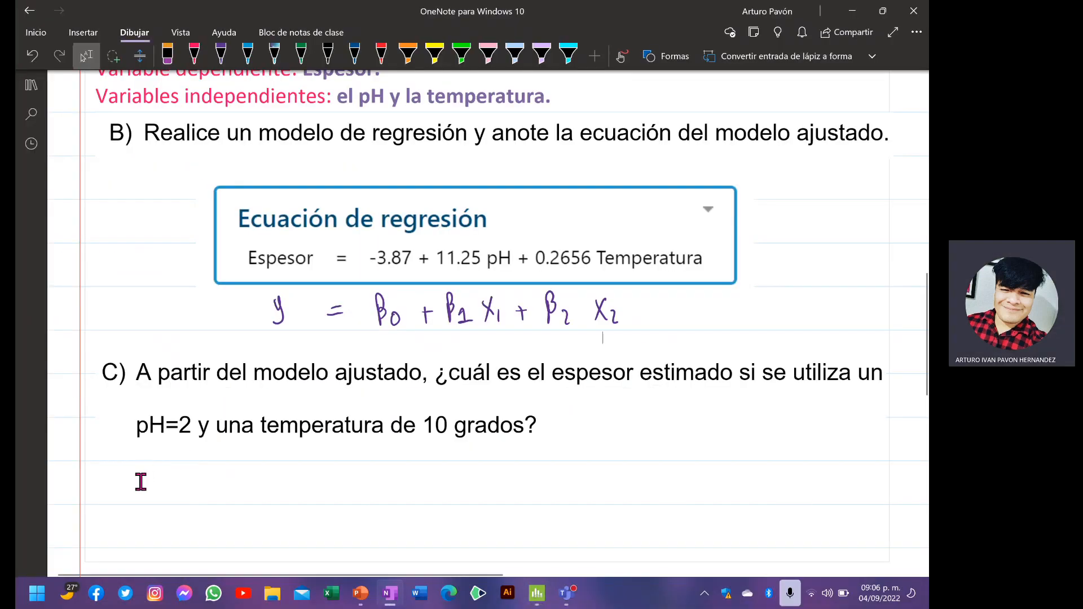
left_click(282, 477)
key("ctrl+v")
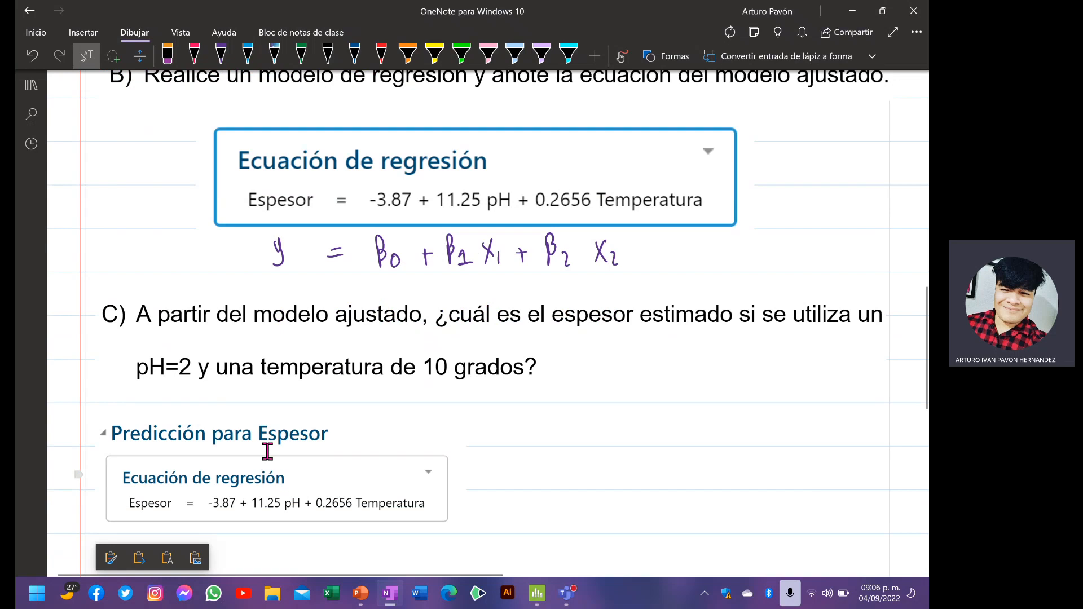
scroll(353, 445, "down", 2)
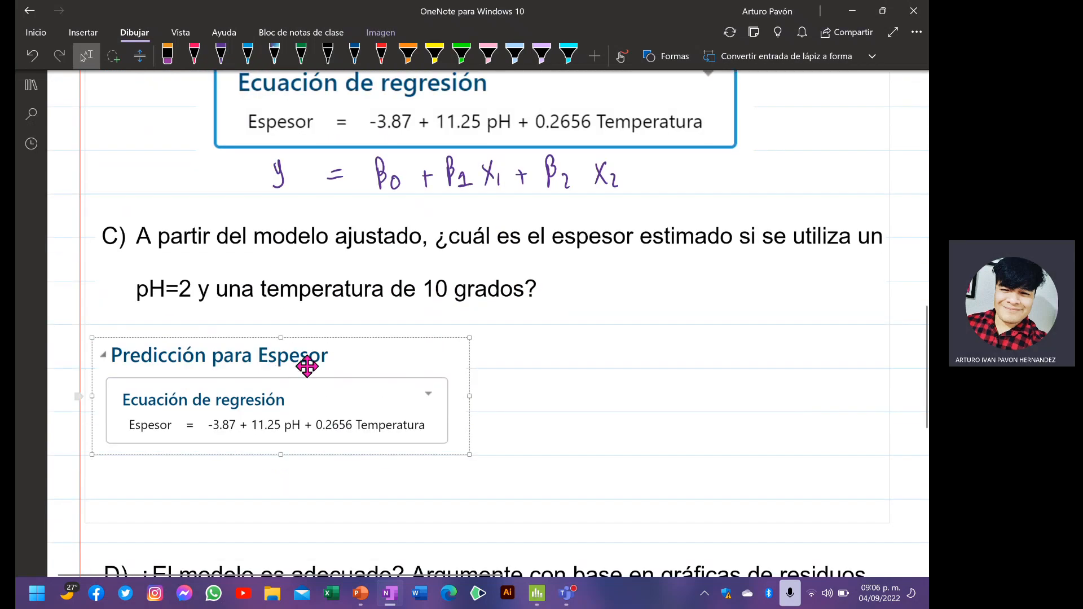
left_click_drag(290, 343, 315, 343)
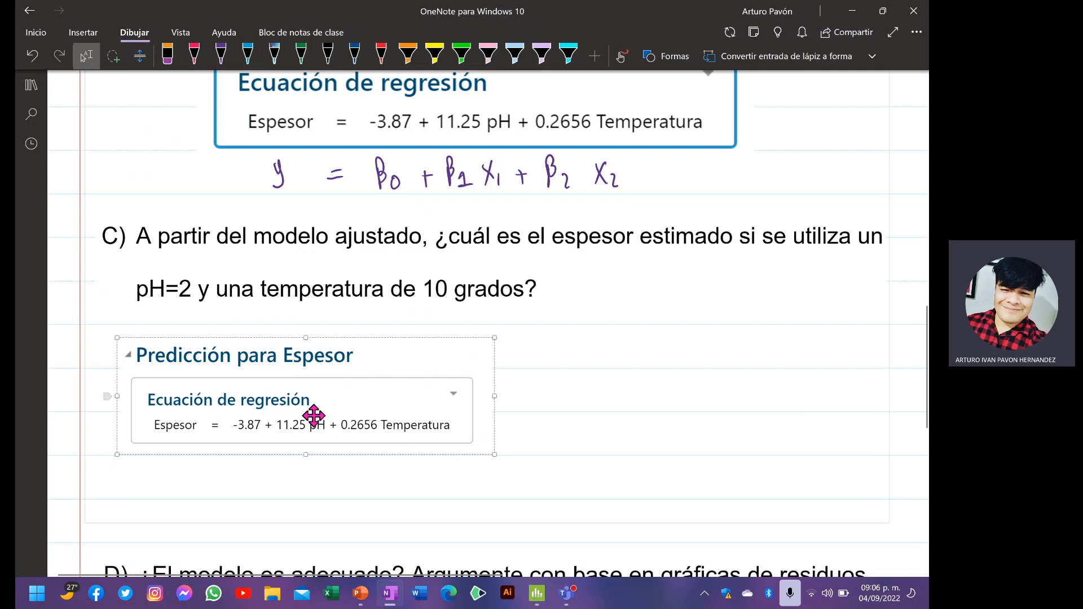
- Capture the Configuración table with pH 2 and Temperatura 10 from the Minitab session and return to OneNote
key("alt+Tab")
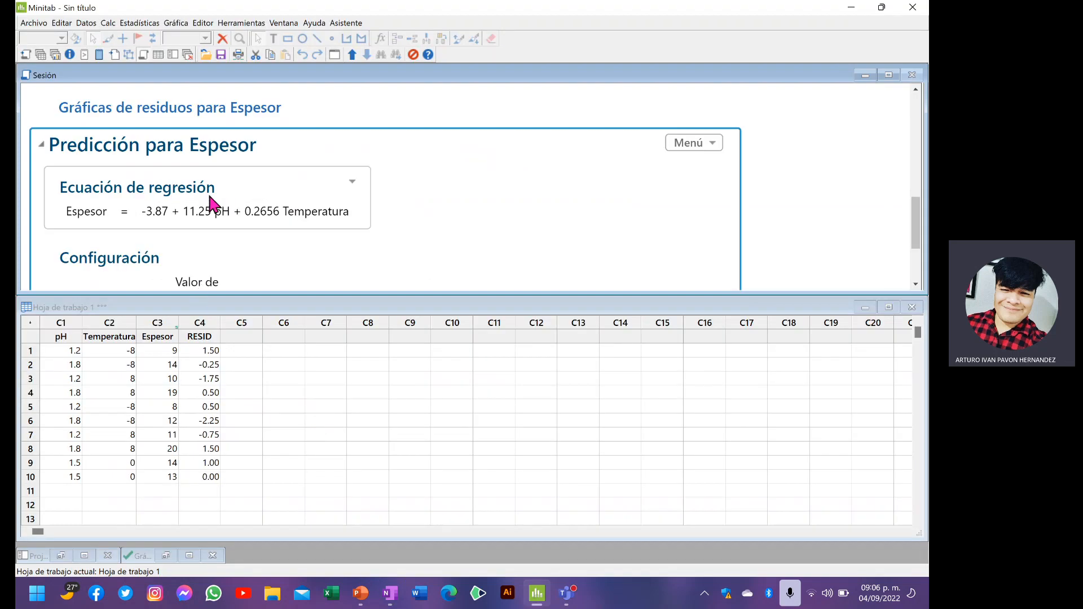
scroll(381, 212, "down", 5)
scroll(379, 211, "up", 1)
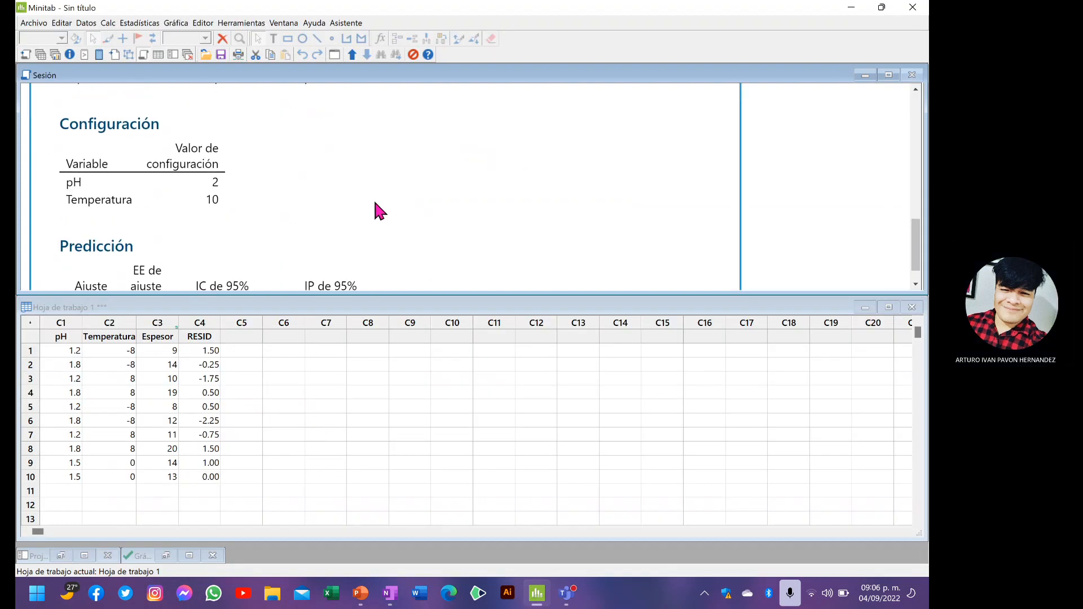
left_click(175, 130)
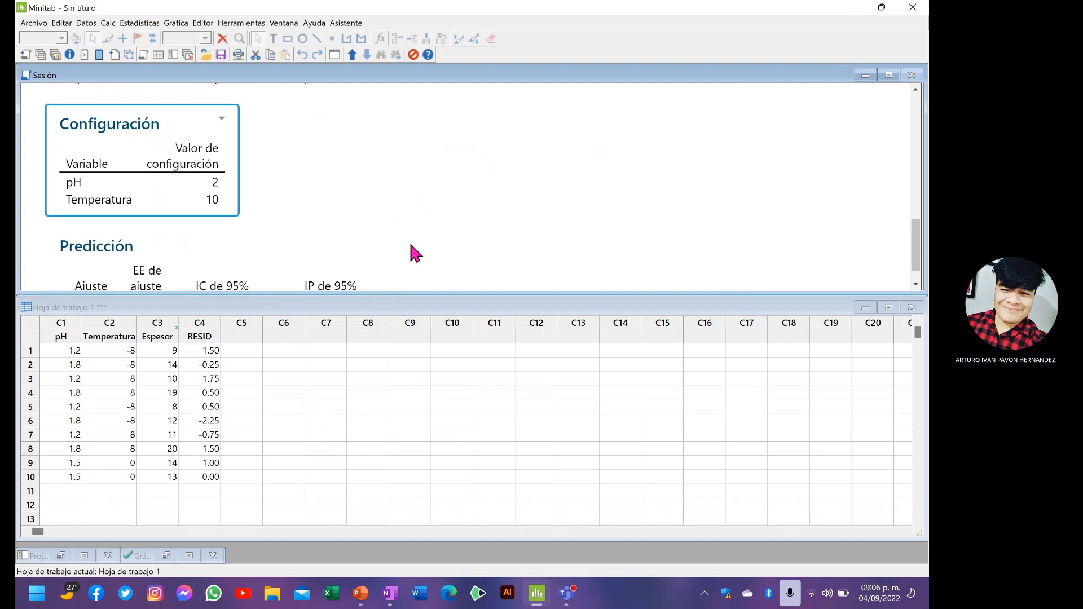
key("super+shift+s")
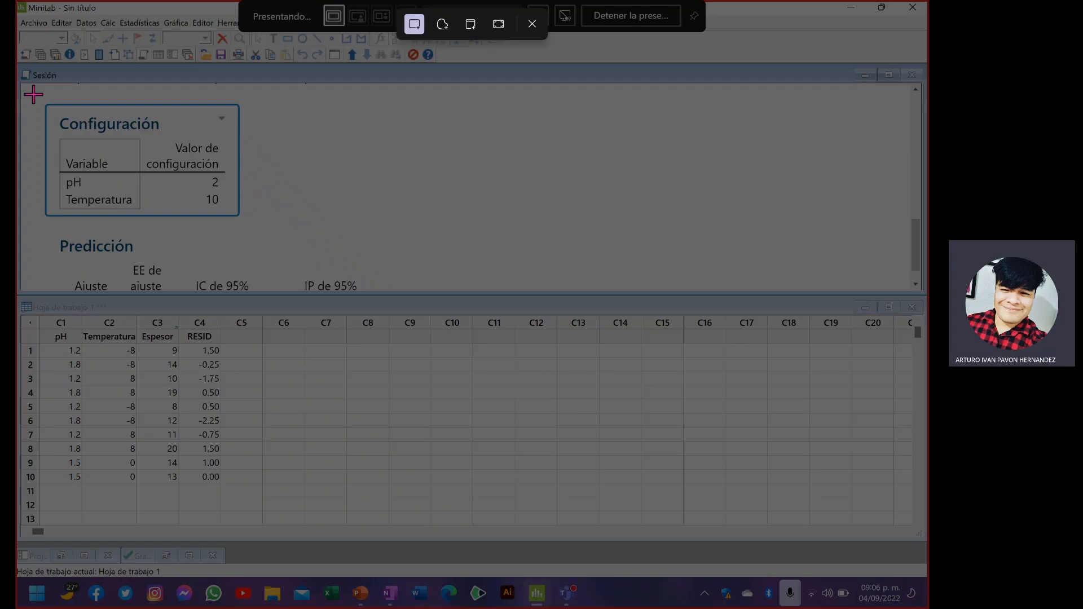
left_click_drag(37, 97, 255, 225)
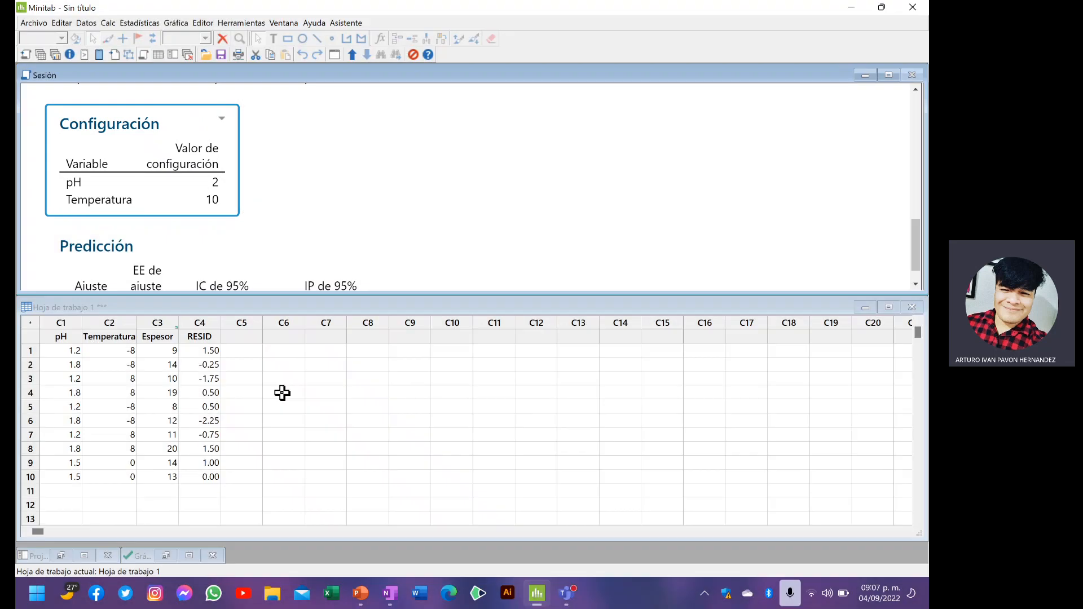
left_click(389, 593)
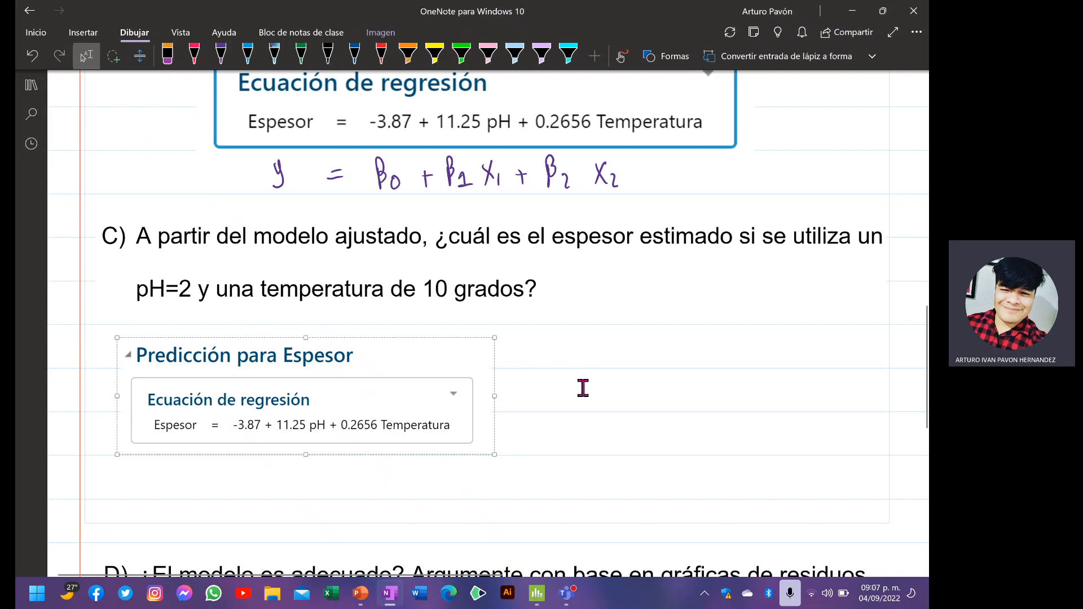
- Try to place the pasted Configuración capture beside the prediction equation image under question C, and delete it
key("ctrl+v")
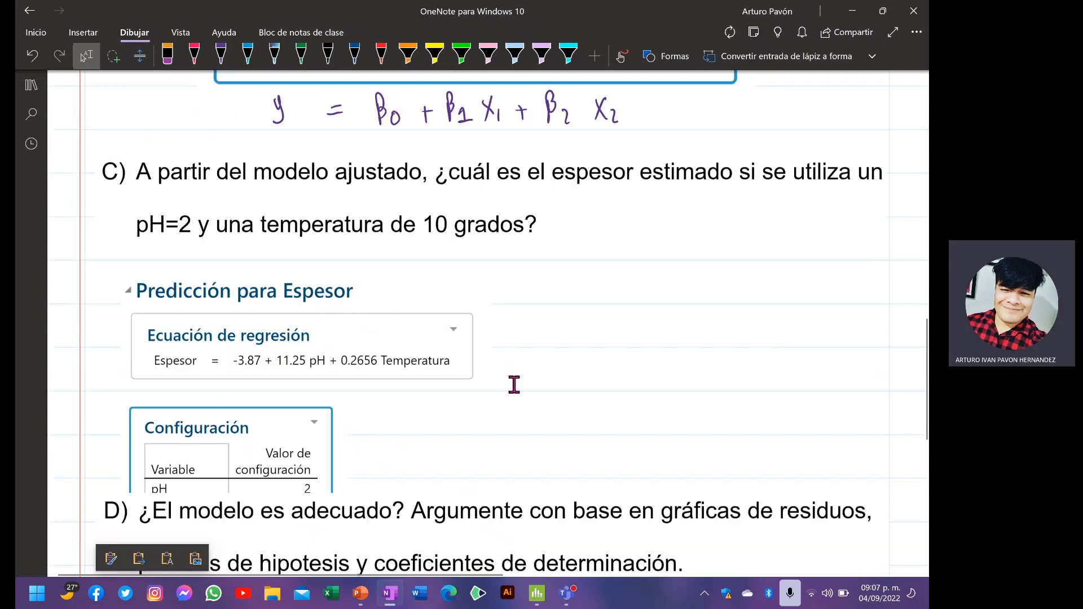
left_click_drag(243, 424, 691, 279)
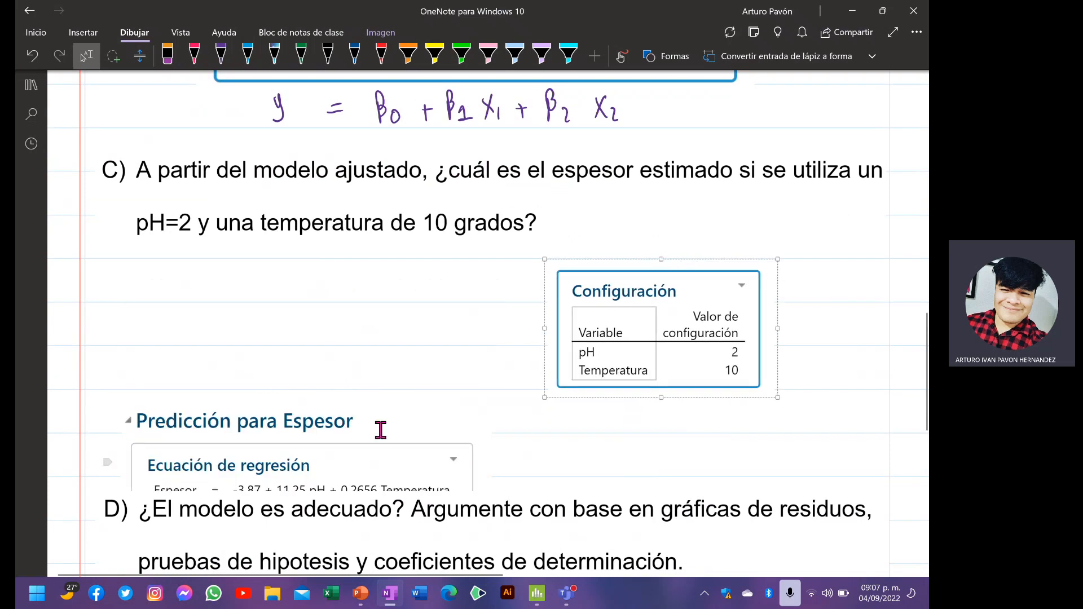
left_click_drag(339, 459, 358, 289)
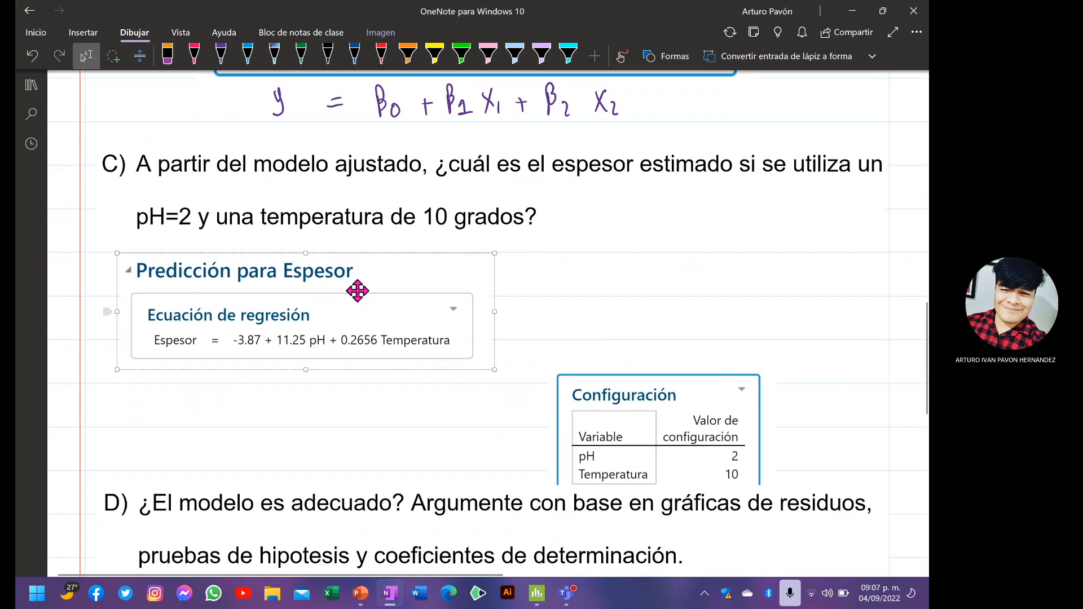
left_click(581, 411)
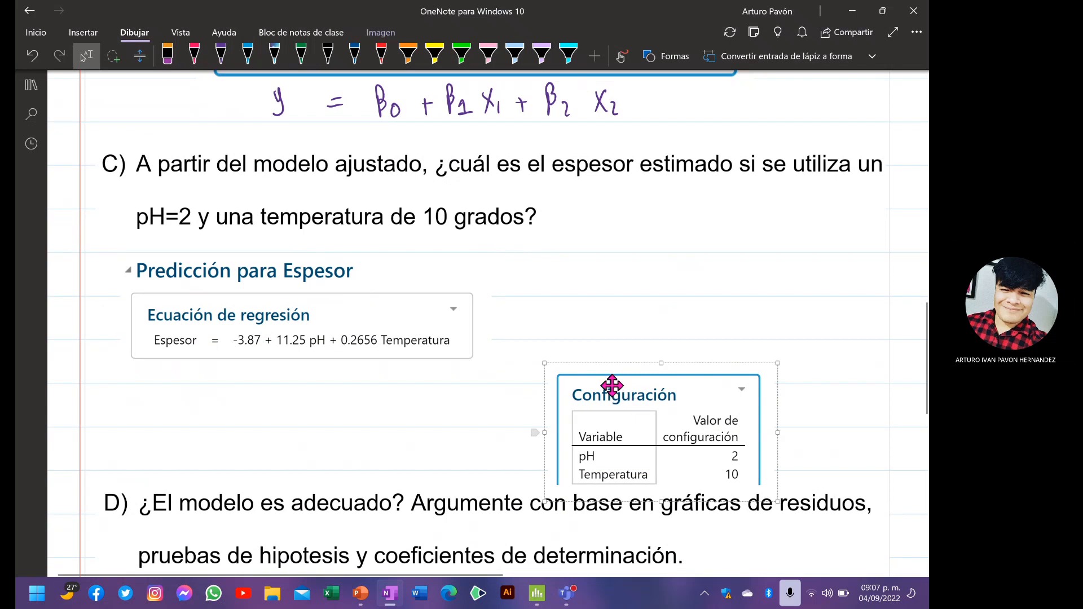
key("Delete")
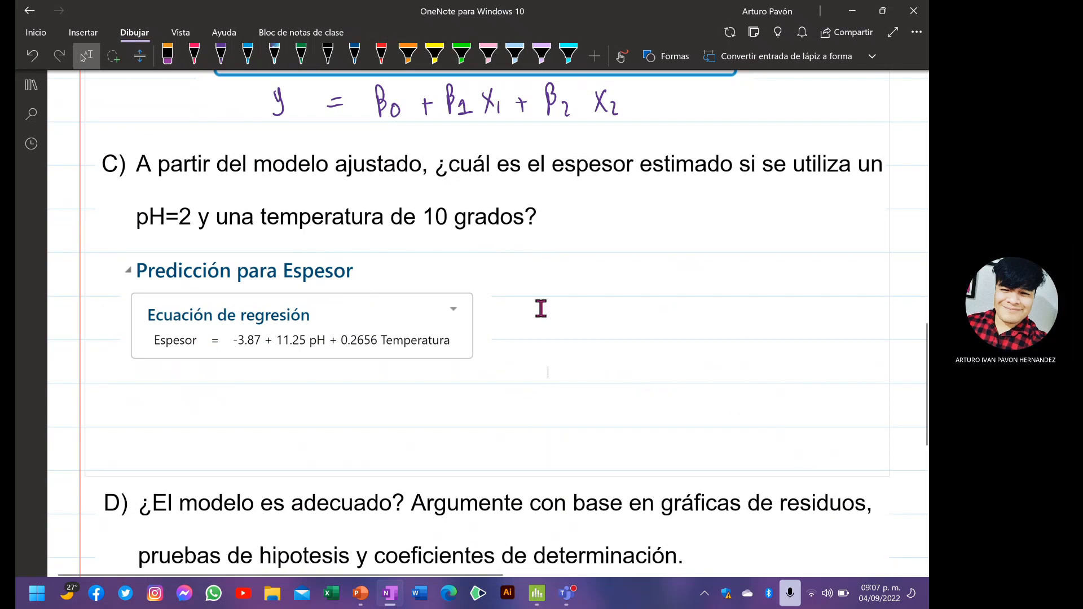
- Retry pasting the Configuración capture, move the equation image back beneath question C, and remove the displaced capture
left_click(570, 303)
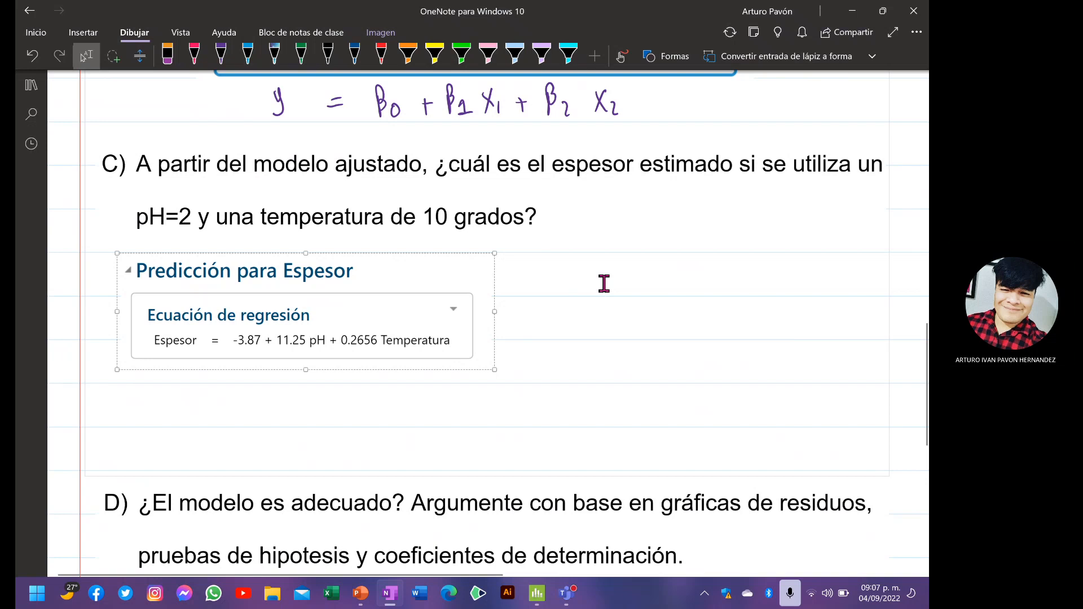
key("ctrl+v")
left_click_drag(592, 407, 596, 289)
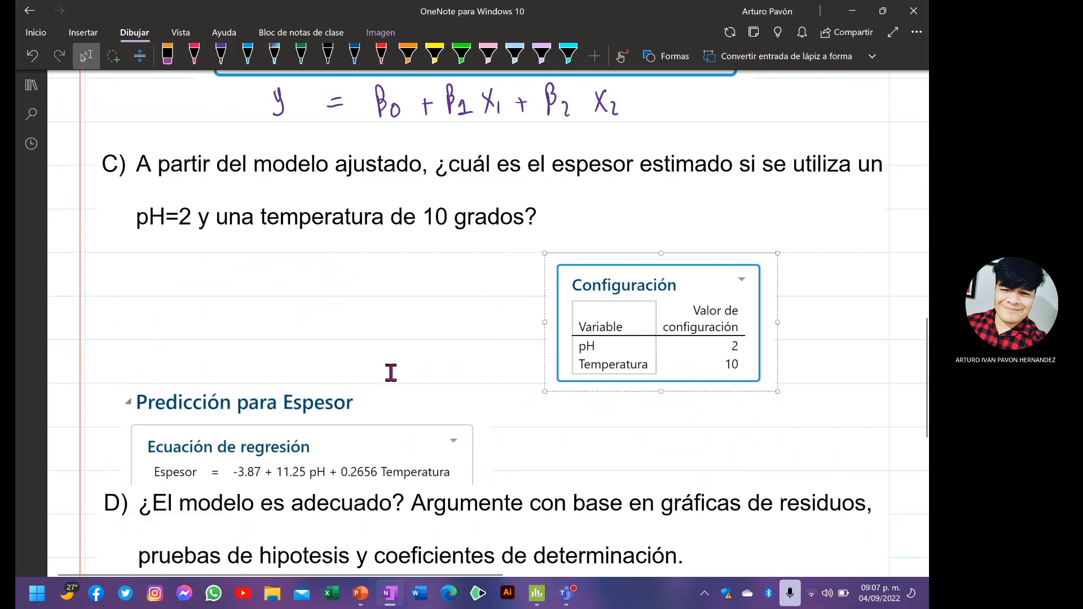
left_click(315, 394)
left_click_drag(310, 406, 329, 303)
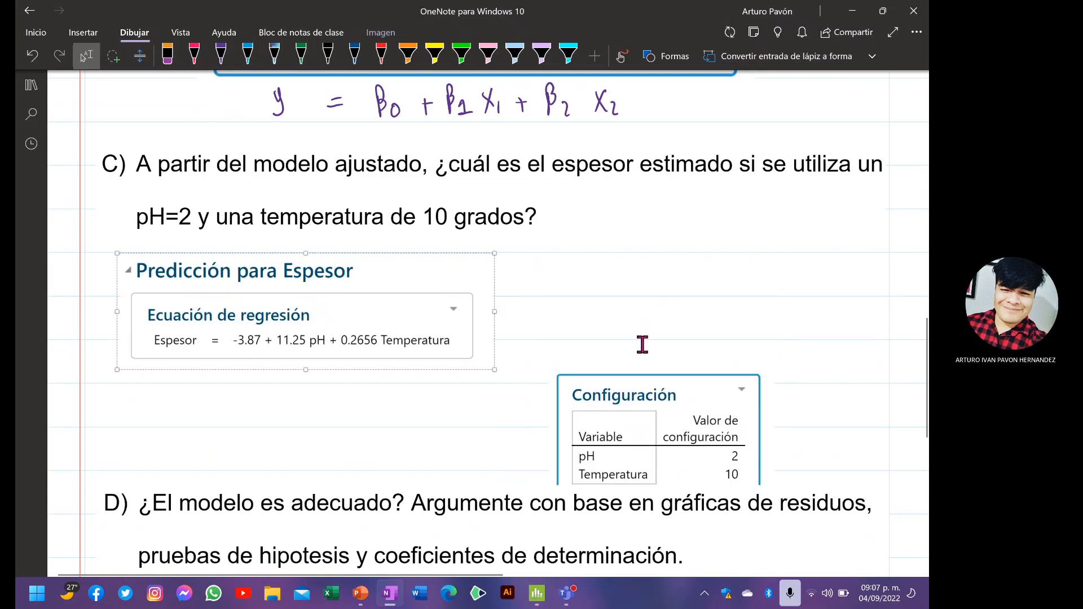
scroll(660, 378, "down", 5)
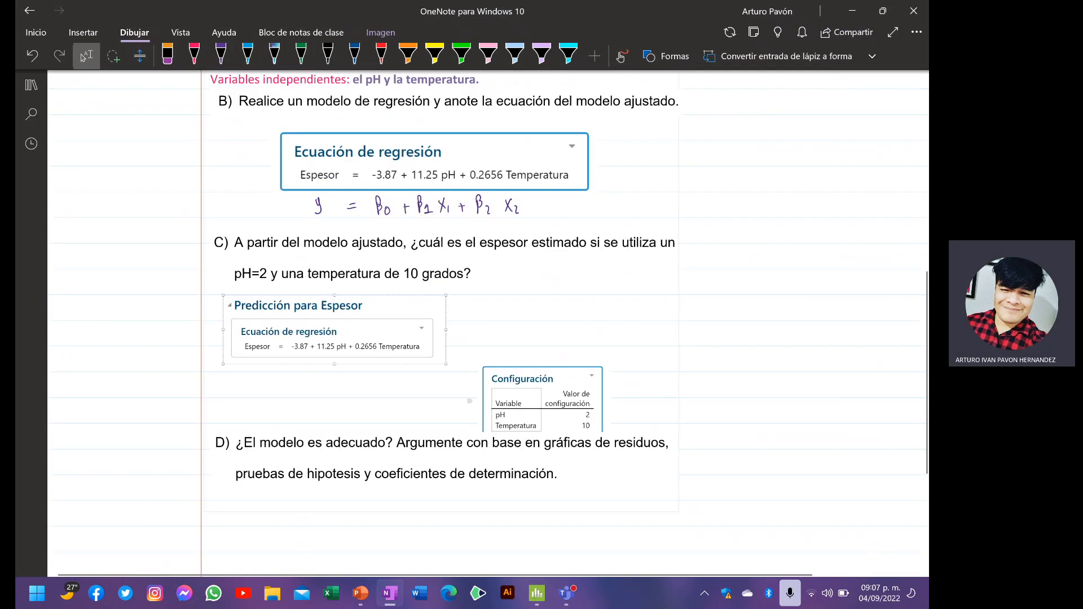
left_click(381, 379)
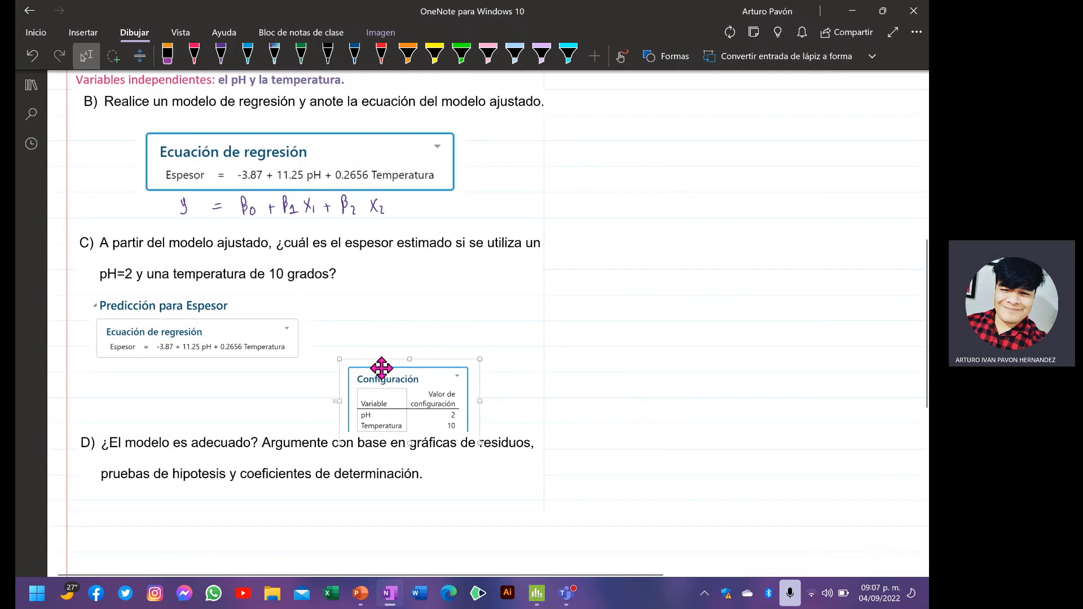
key("Delete")
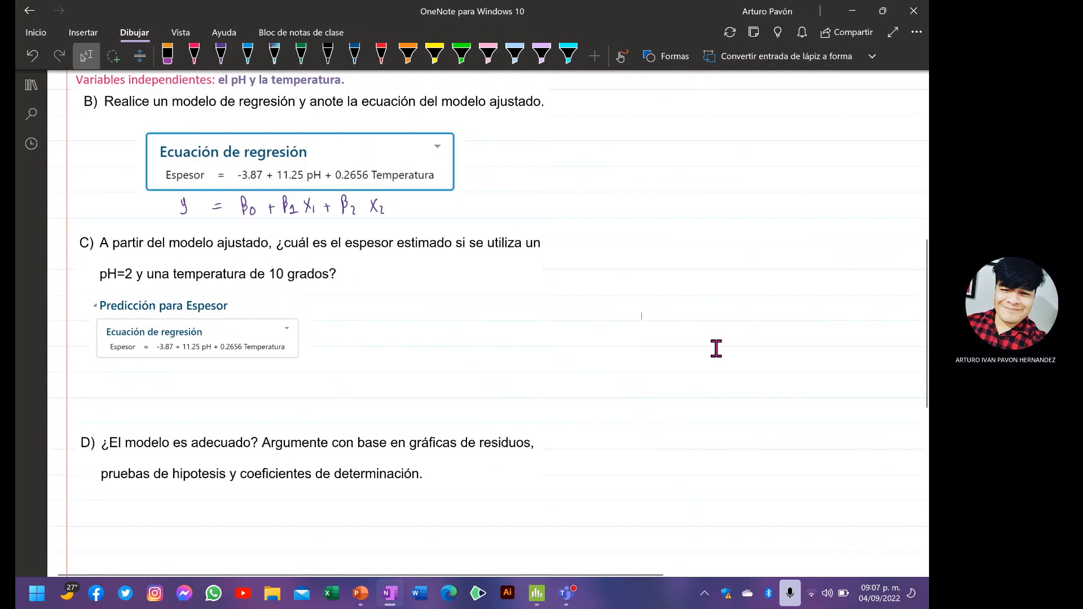
- Paste the Configuración capture in the blank area beside the notes and move it next to the prediction equation under question C
key("ctrl+v")
left_click_drag(690, 340, 384, 325)
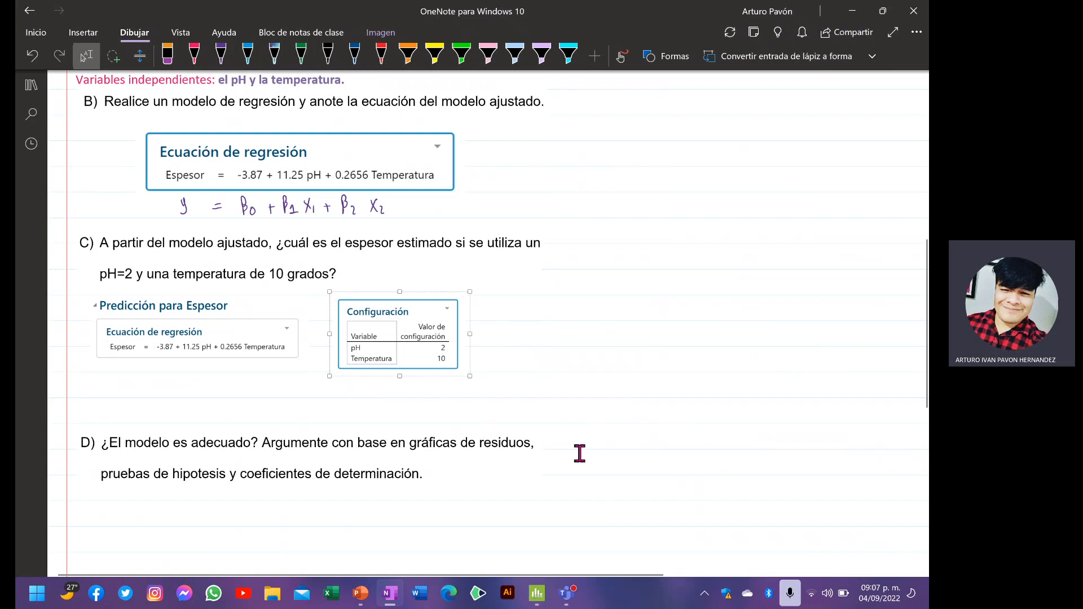
scroll(575, 342, "up", 5)
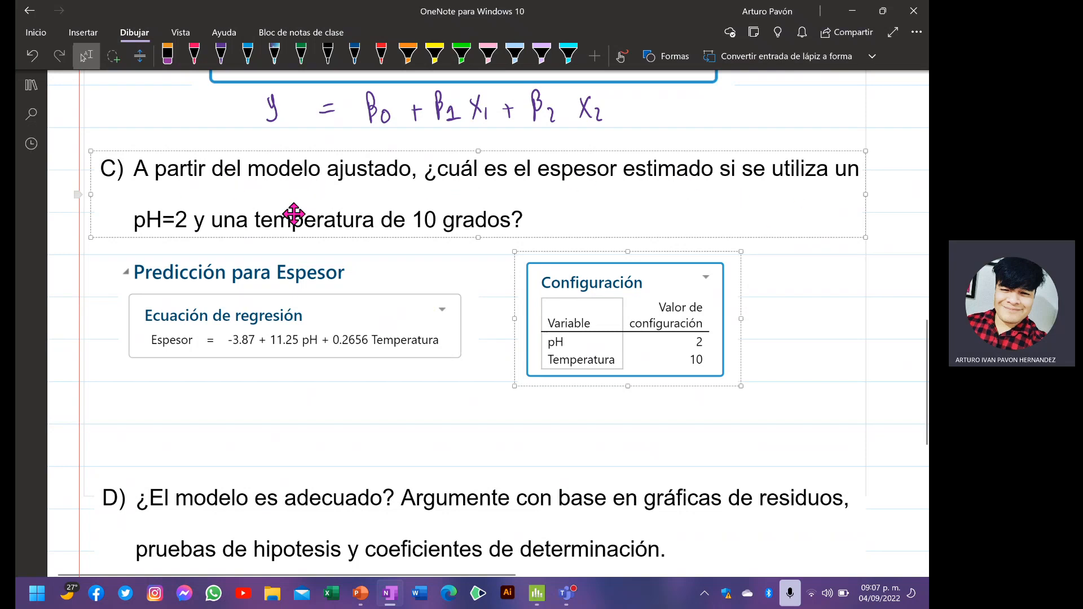
left_click(254, 277)
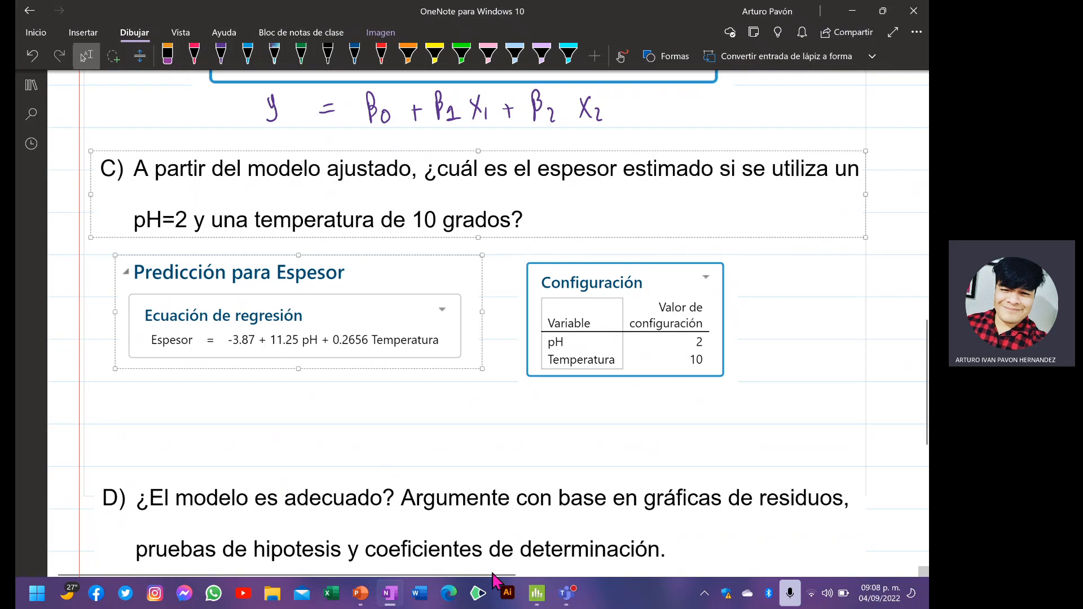
- Switch to Minitab and capture the Predicción table with the fit, standard error and 95% intervals
left_click(537, 593)
scroll(220, 215, "down", 1)
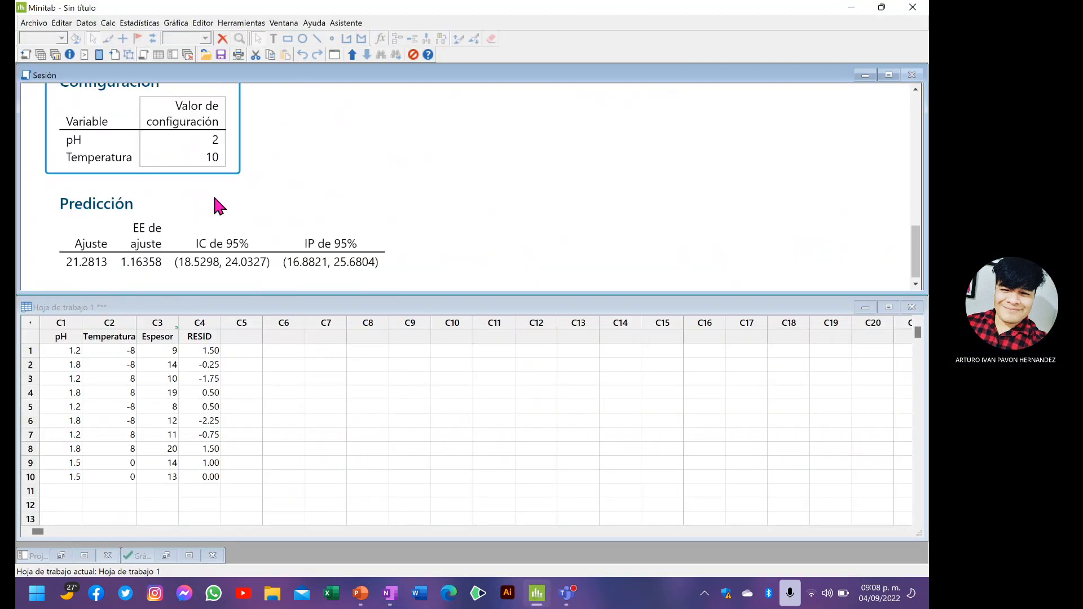
left_click(214, 195)
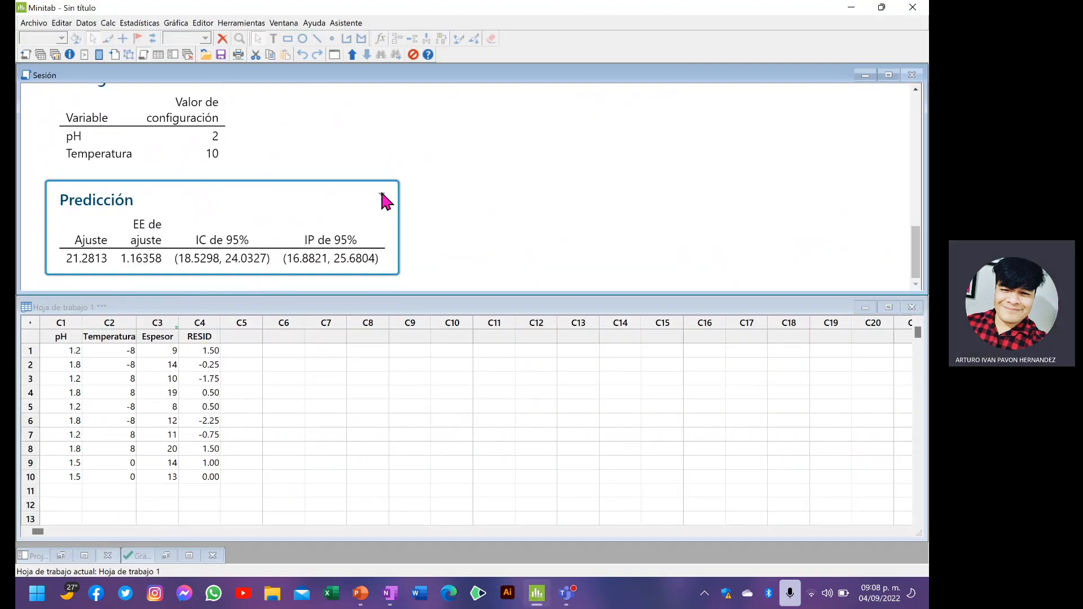
key("super+shift+s")
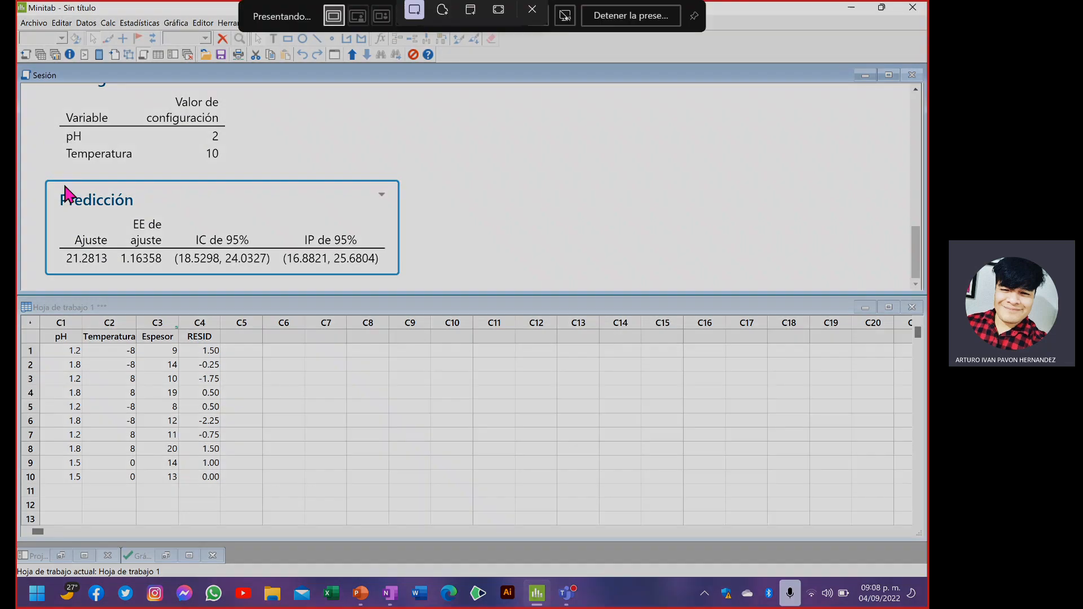
left_click_drag(39, 173, 400, 278)
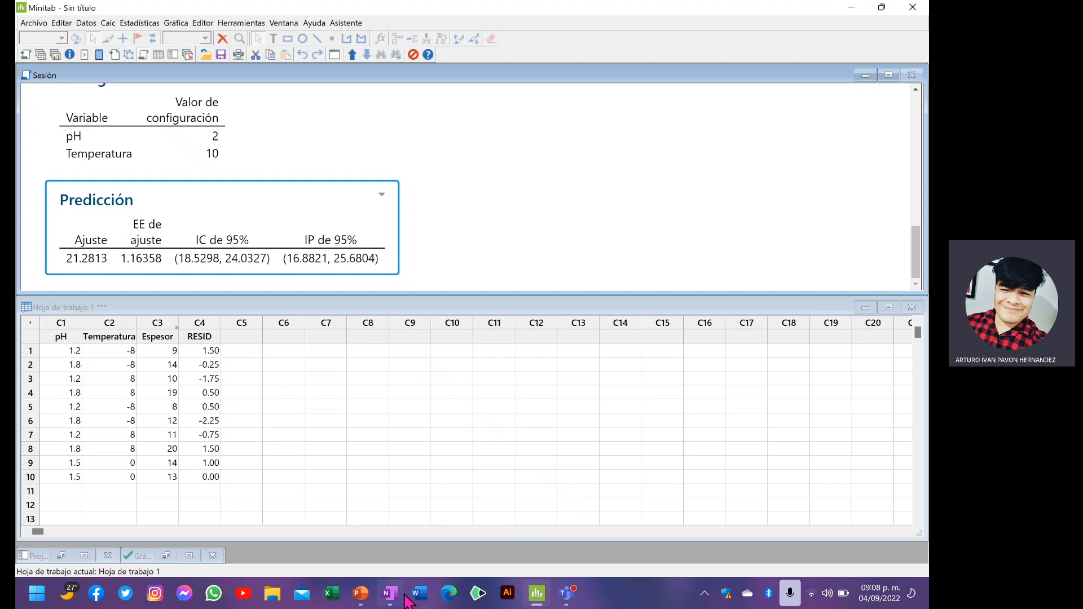
- Switch to OneNote, paste the Predicción capture under question C, and move it clear to the blank area below question D
left_click(404, 595)
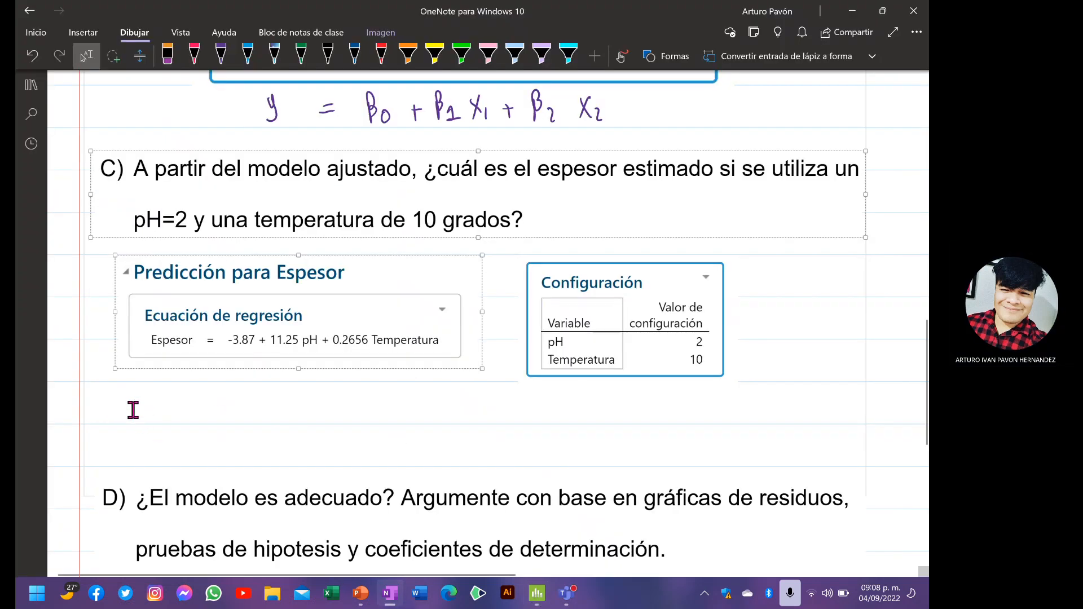
key("ctrl+v")
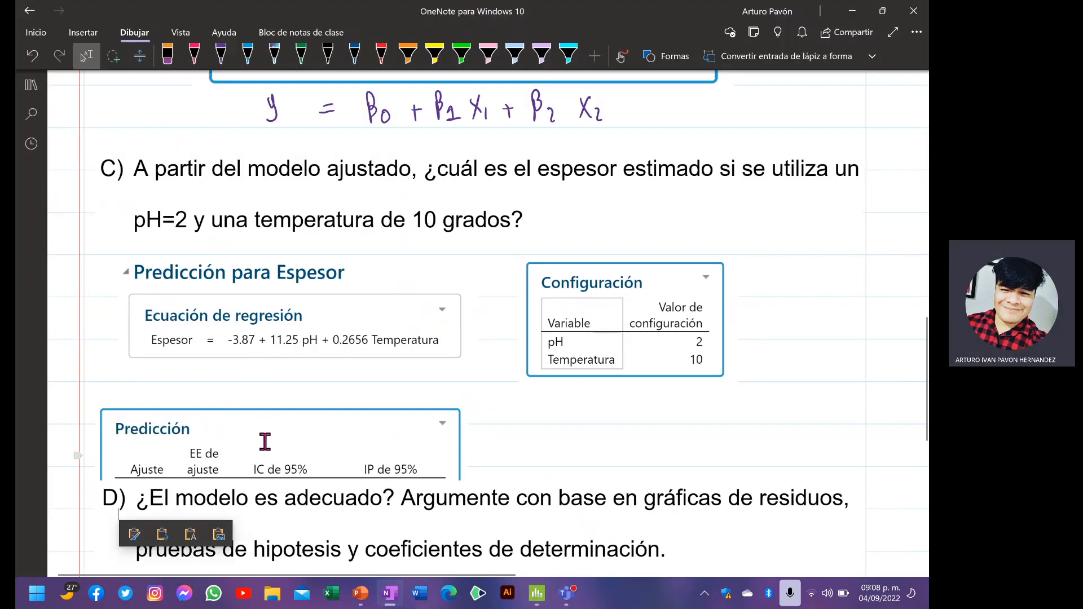
scroll(382, 488, "down", 5)
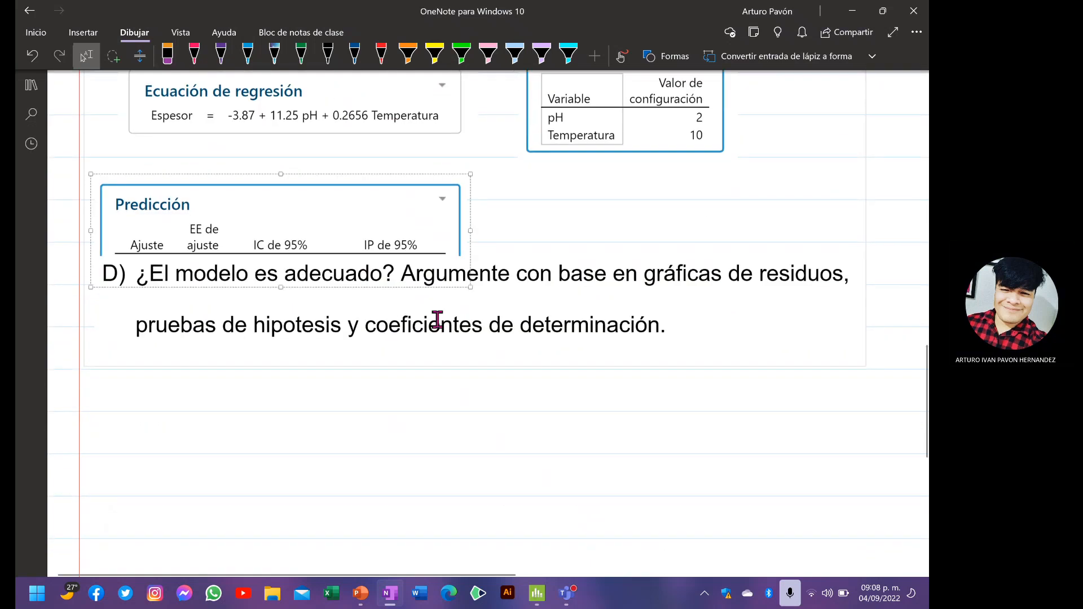
left_click(435, 294)
left_click_drag(526, 302, 500, 249)
left_click_drag(588, 274, 653, 357)
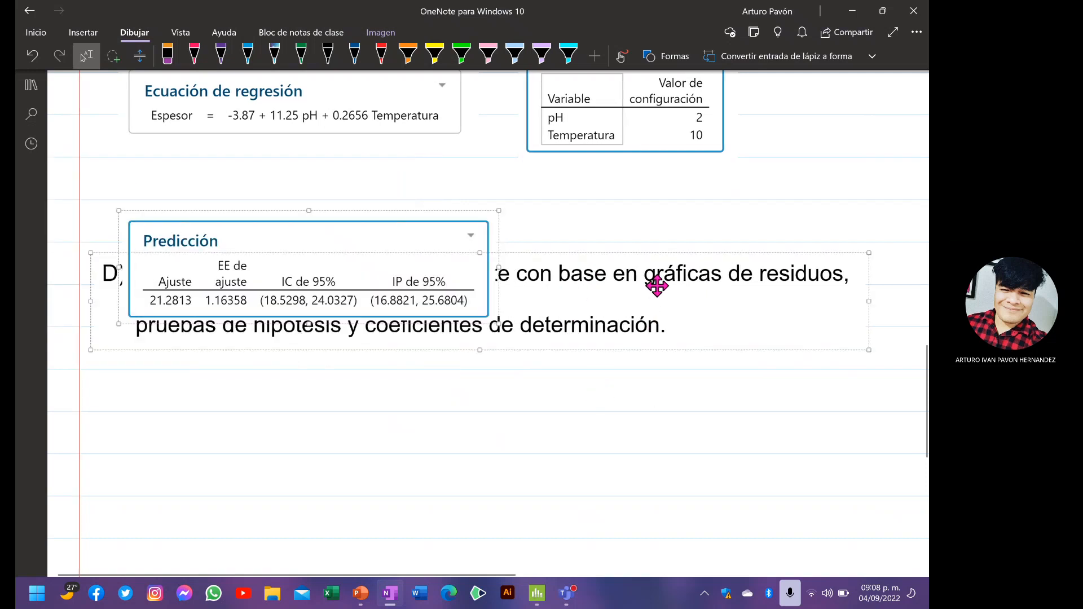
left_click_drag(654, 282, 728, 408)
left_click_drag(403, 406, 783, 589)
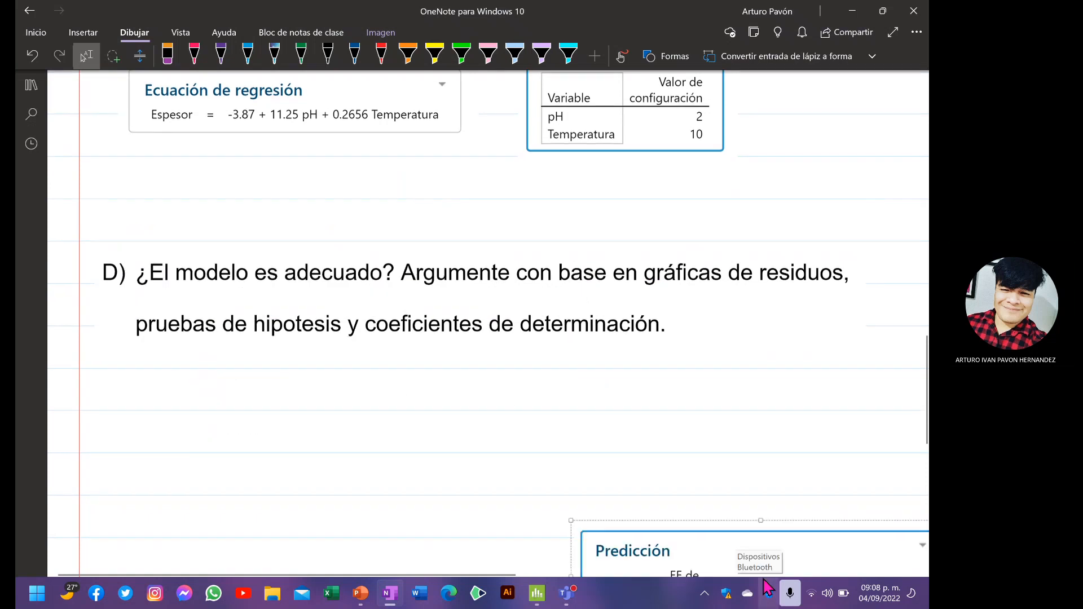
- Move question D's text down and place the Predicción capture in the freed space beneath the prediction equation under question C
left_click(375, 223)
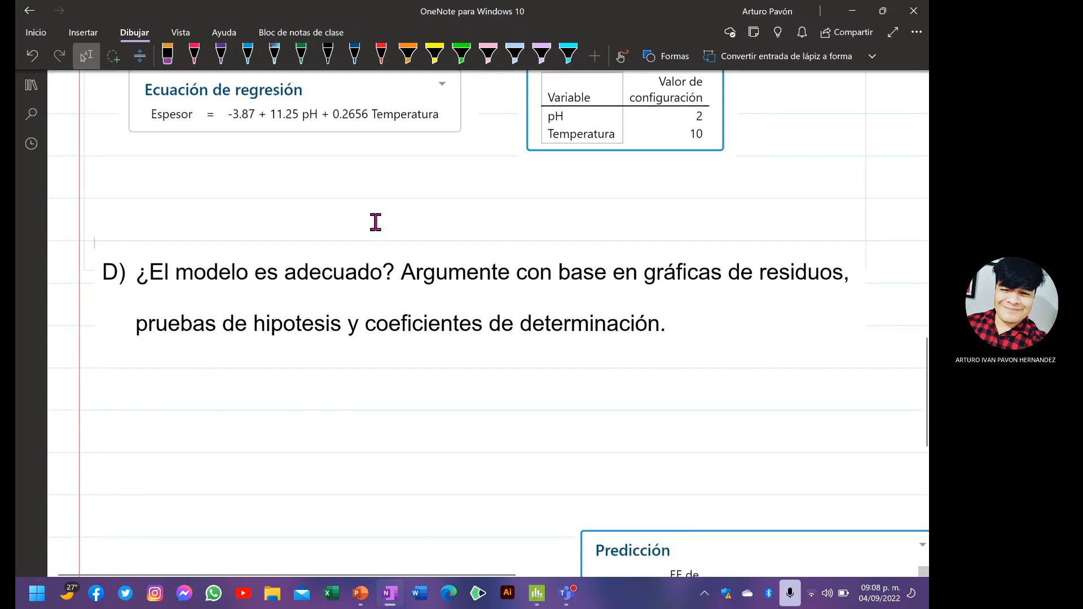
left_click_drag(339, 286, 334, 372)
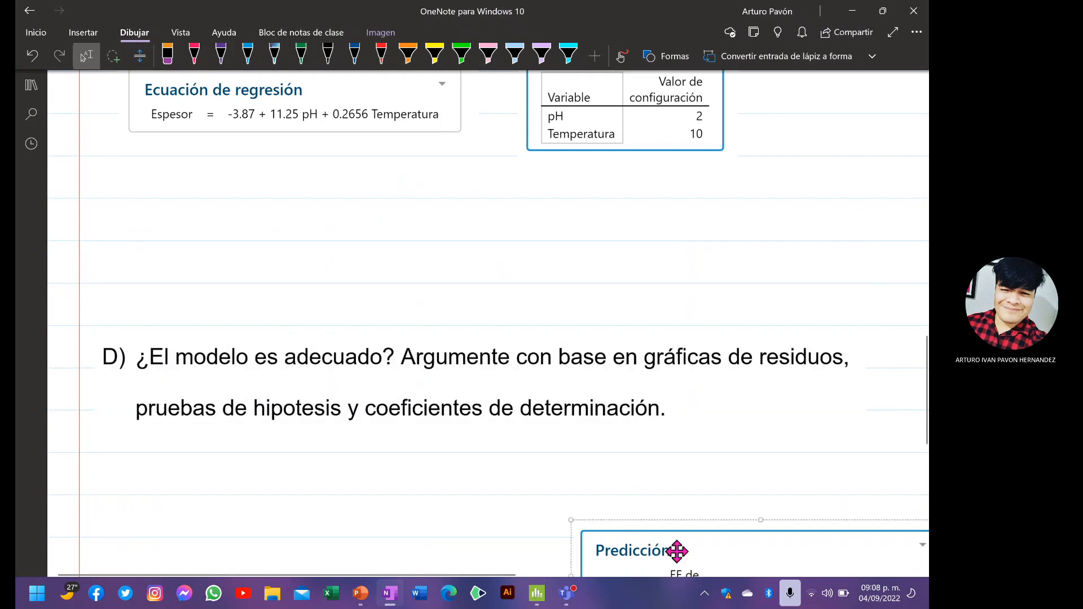
left_click_drag(677, 551, 214, 200)
left_click(562, 218)
scroll(561, 258, "up", 3)
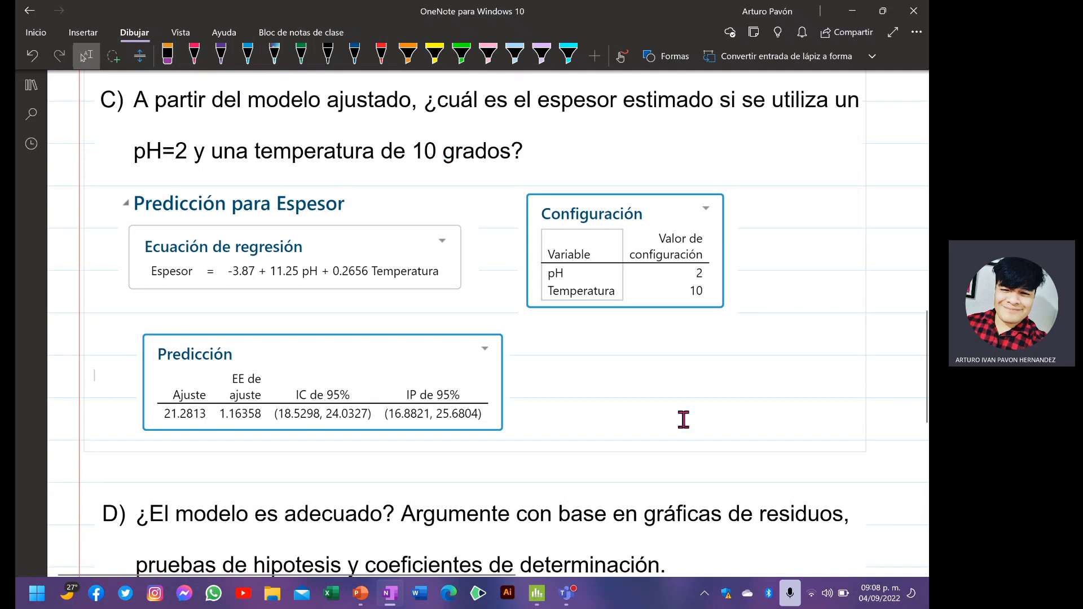
- Highlight the Ajuste and IC de 95% columns of the Predicción capture in yellow
left_click(435, 54)
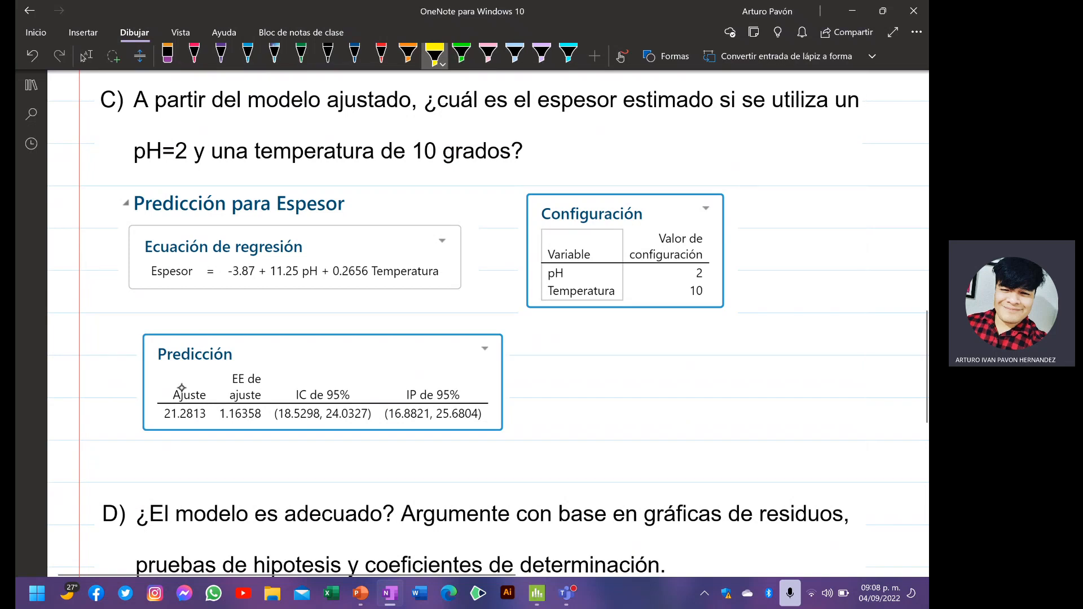
mouse_move(173, 415)
left_mouse_down()
mouse_move(199, 404)
mouse_move(214, 420)
left_mouse_up()
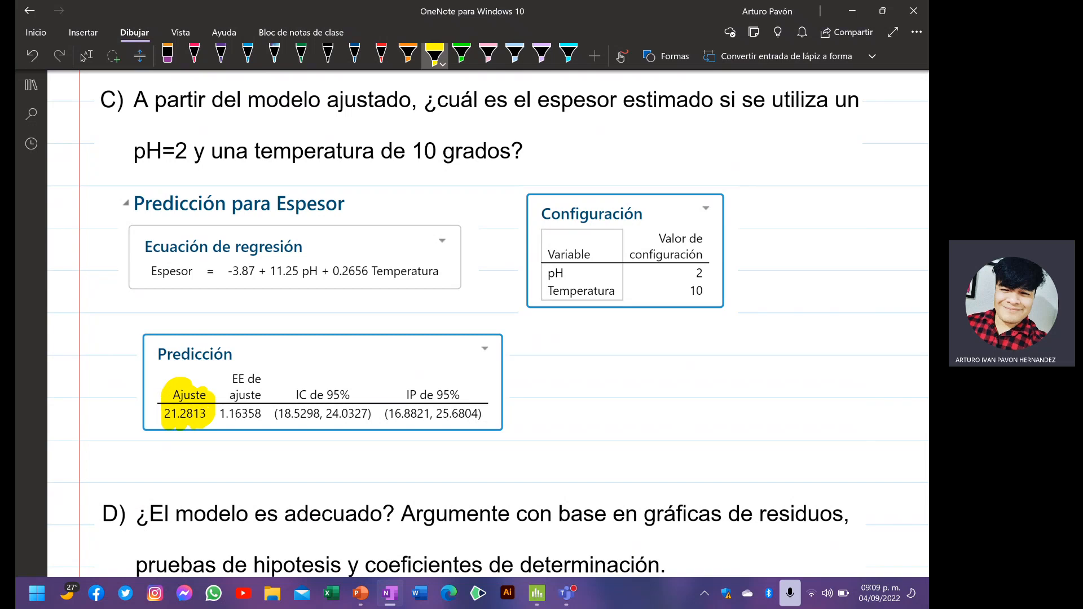
key("Escape")
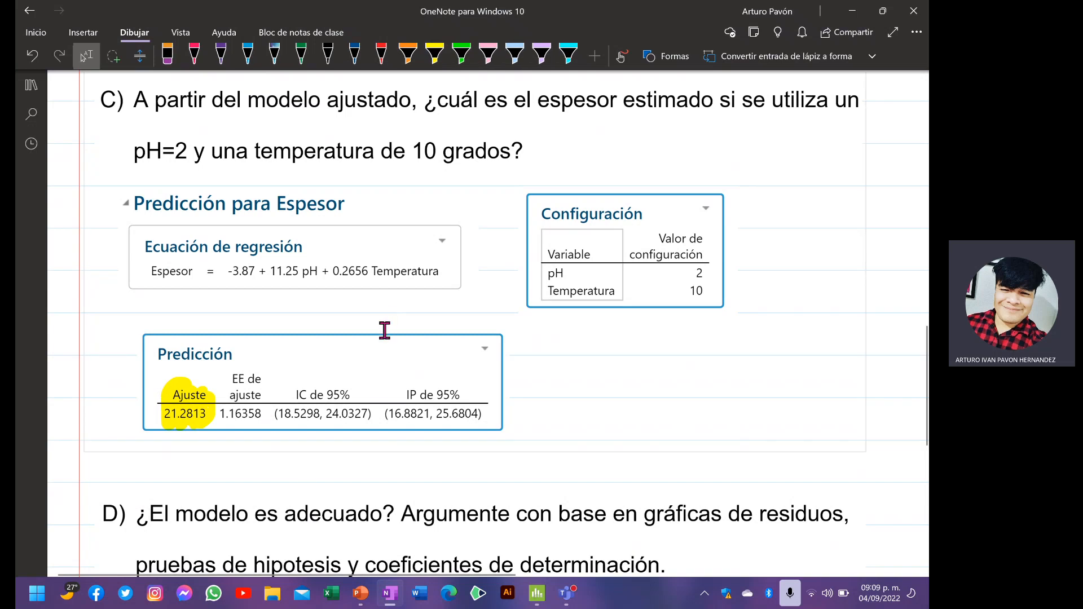
scroll(384, 330, "up", 1)
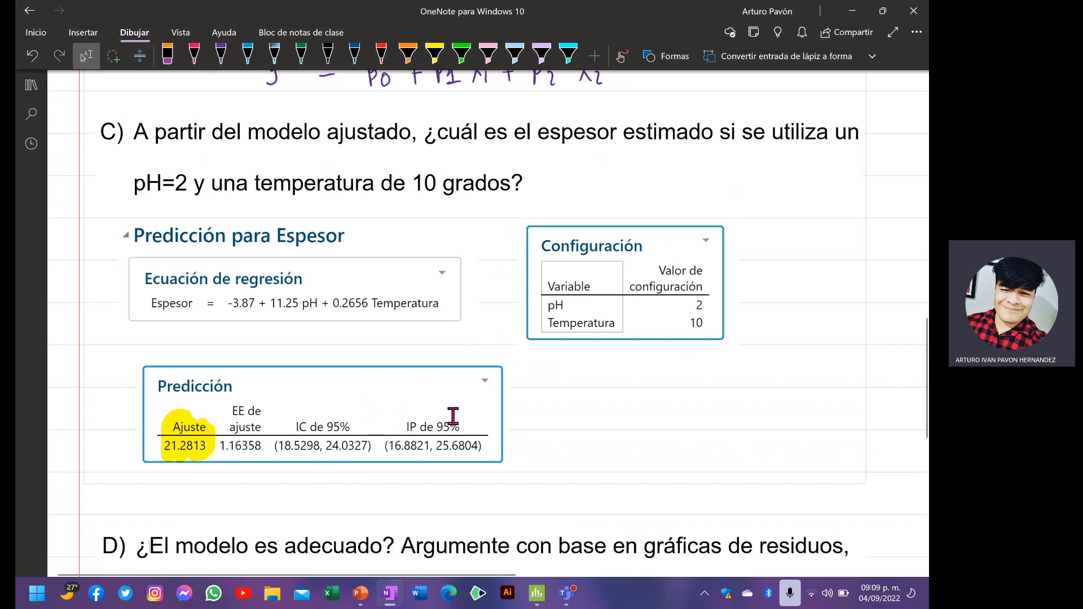
left_click(435, 55)
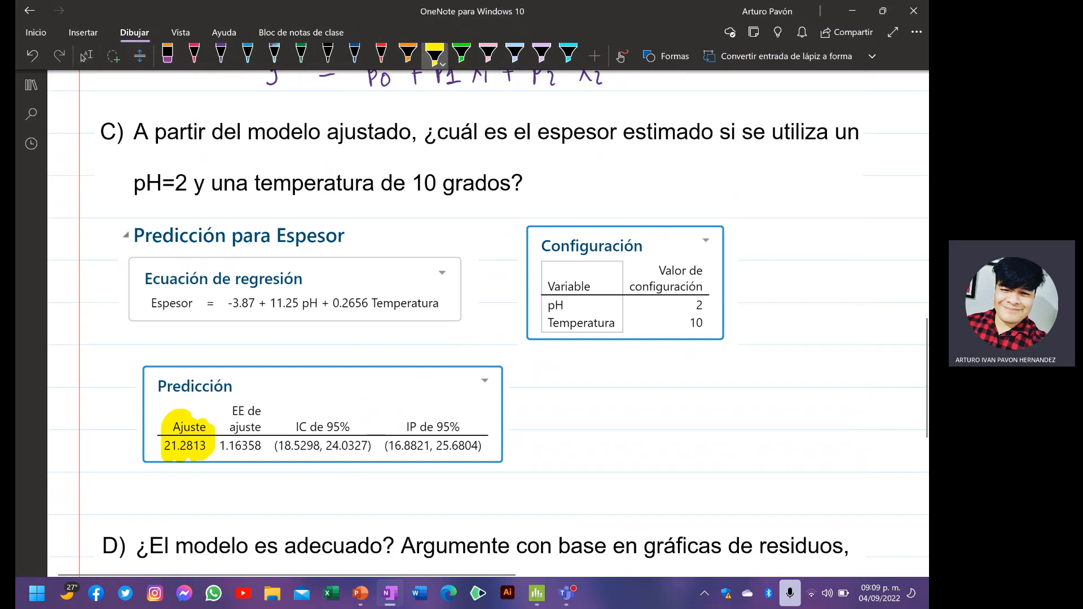
mouse_move(284, 440)
left_mouse_down()
mouse_move(304, 429)
mouse_move(313, 446)
mouse_move(366, 445)
left_mouse_up()
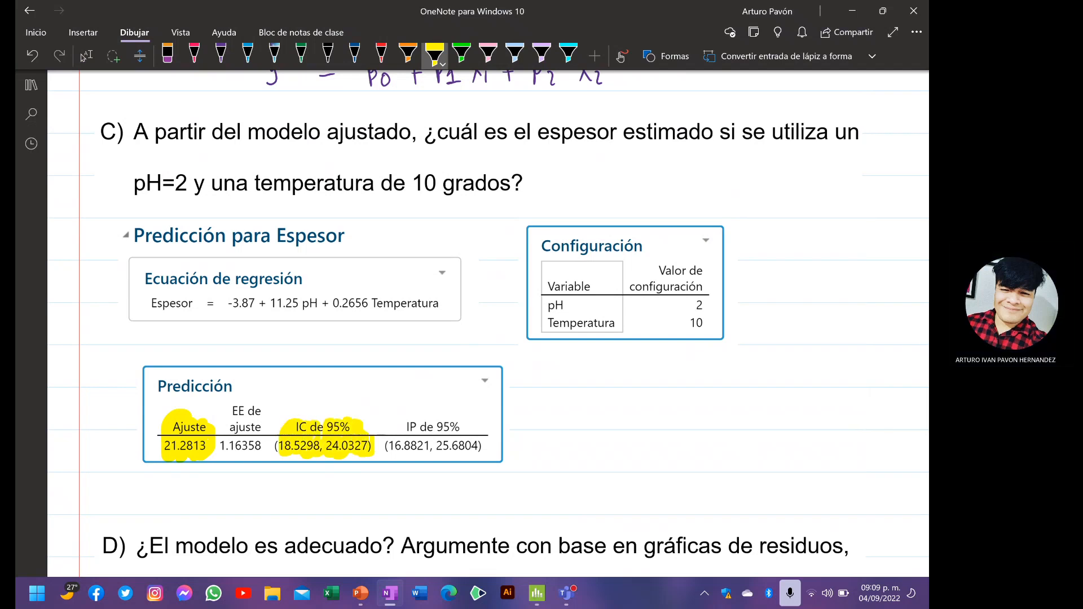
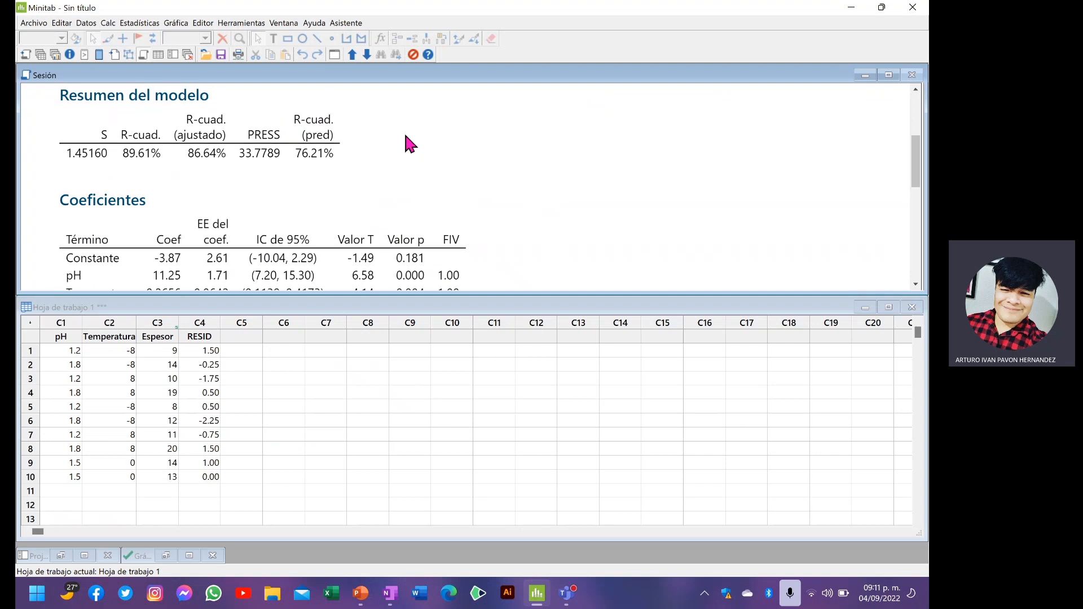
- Find the Ecuación de regresión block above the Durbin-Watson statistic in Minitab's session output and capture it as a screenshot
scroll(405, 138, "down", 6)
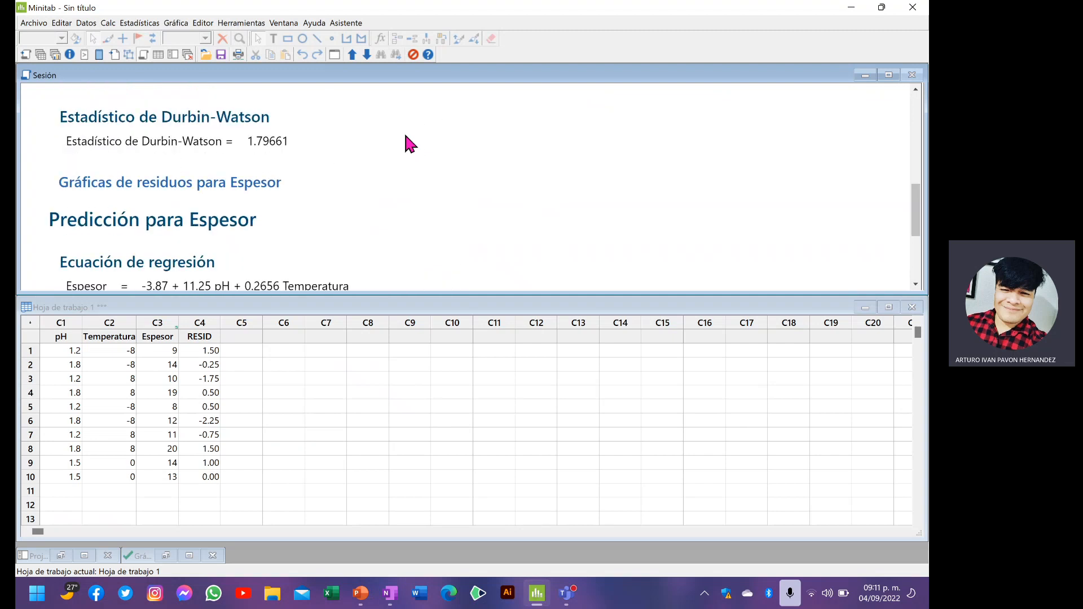
scroll(408, 140, "up", 4)
scroll(408, 140, "down", 3)
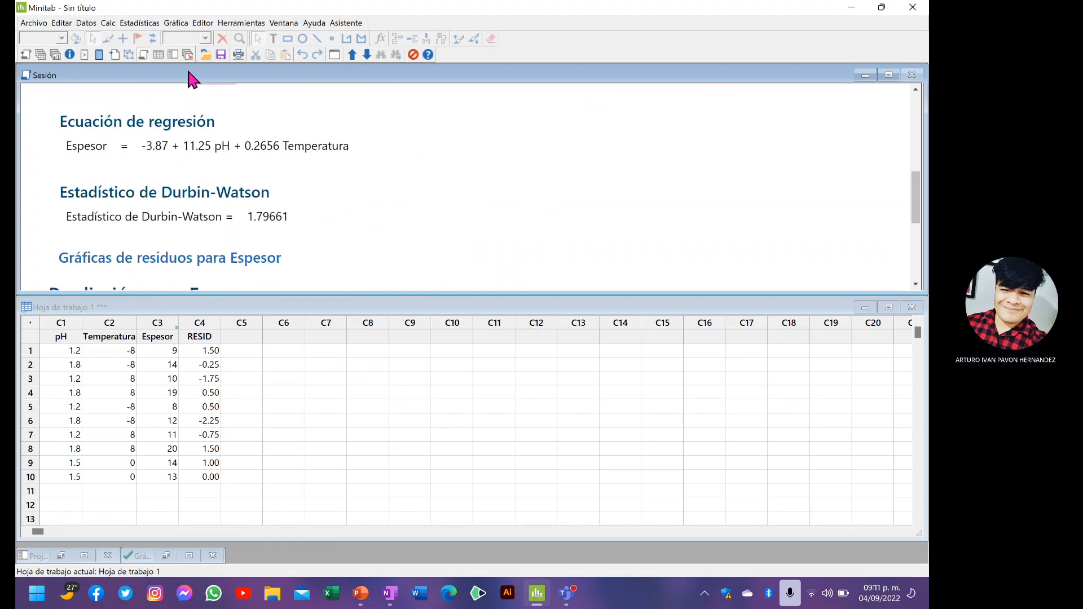
left_click(230, 121)
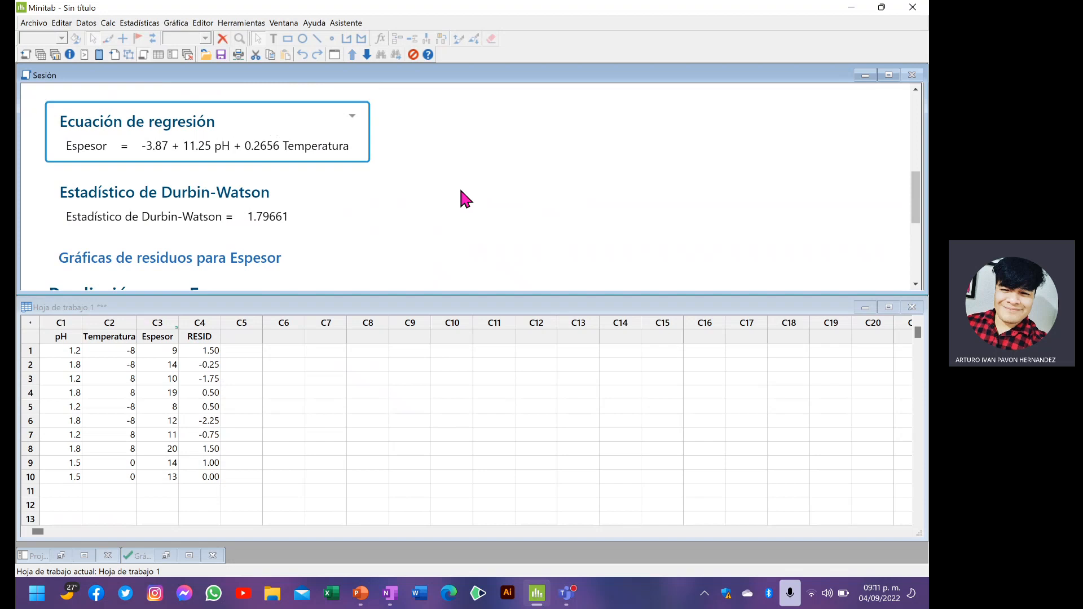
key("super+shift+s")
left_click_drag(37, 91, 380, 176)
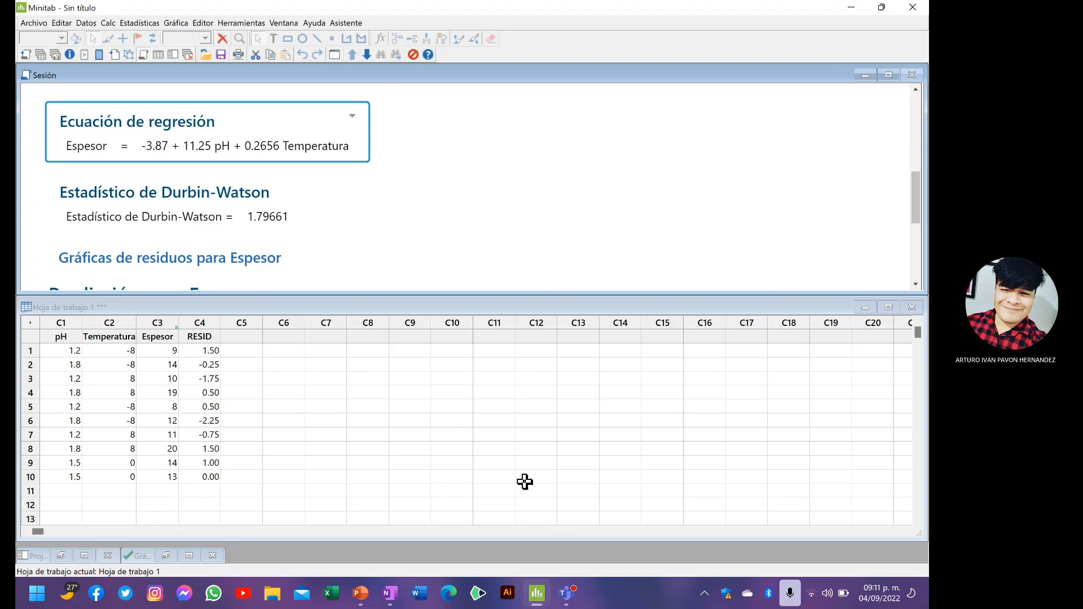
- Switch to OneNote, paste the Ecuación de regresión capture beneath question D, and move it toward the middle of the page
left_click(390, 593)
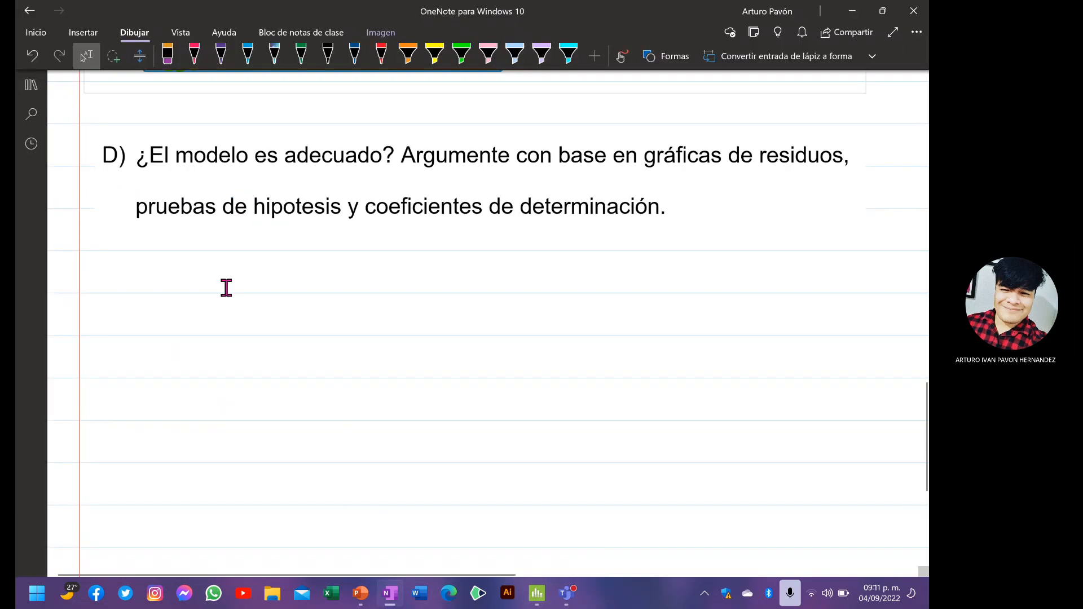
left_click(145, 269)
key("ctrl+v")
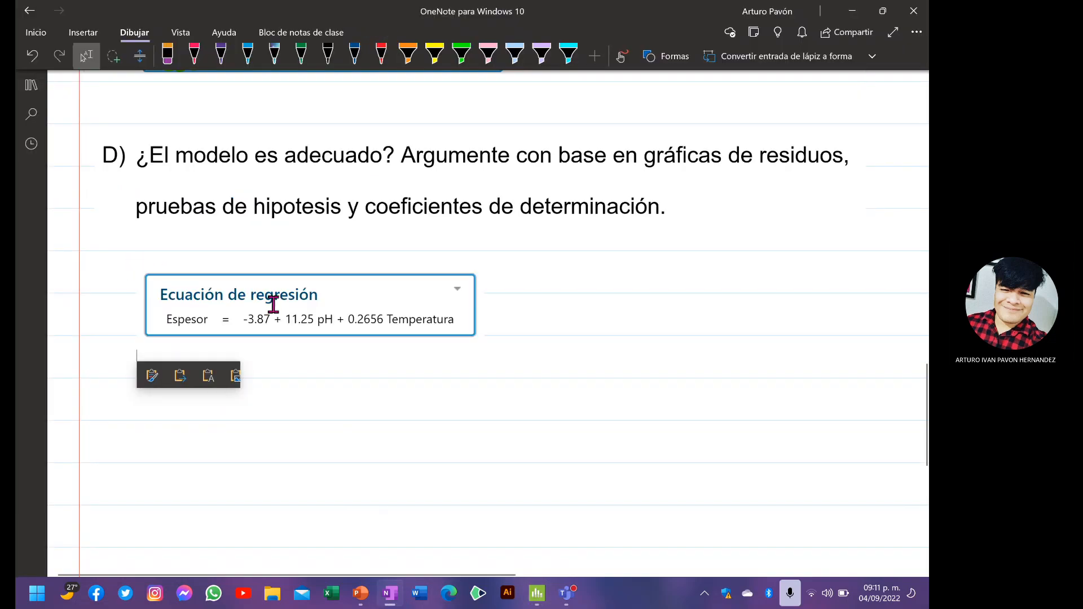
left_click_drag(262, 305, 404, 282)
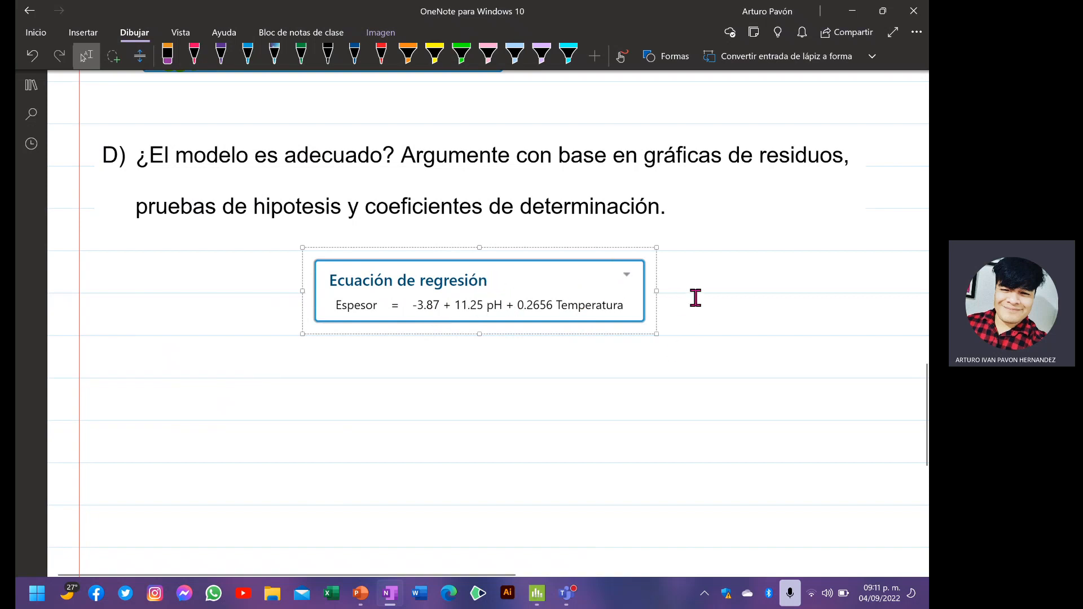
- Review the highlighted prediction results, the regression equation in question B and the pH, Temperatura and Espesor data table
scroll(694, 297, "up", 3)
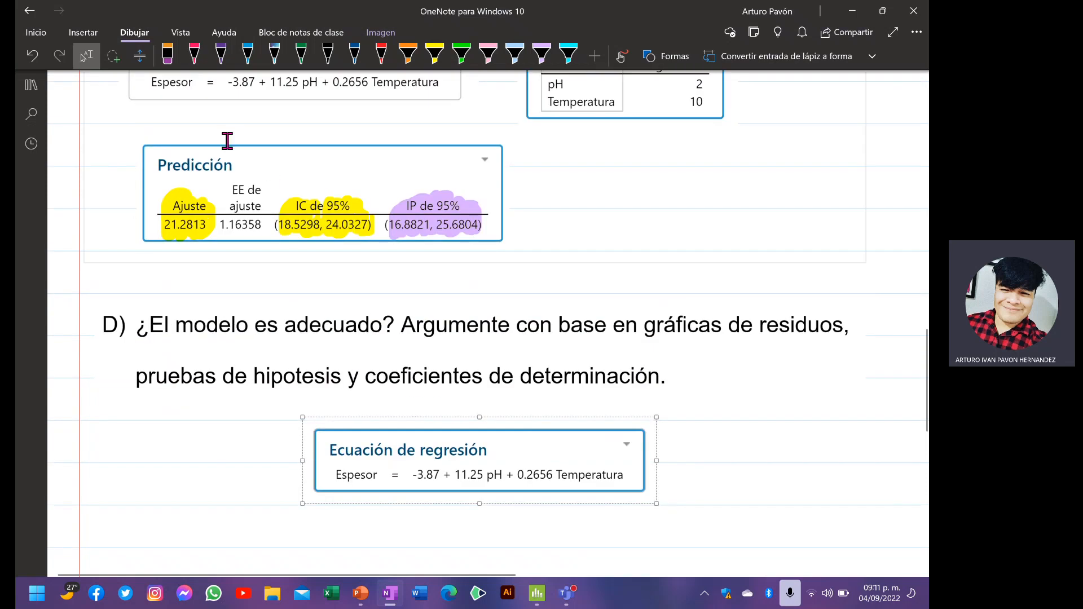
scroll(225, 208, "up", 1)
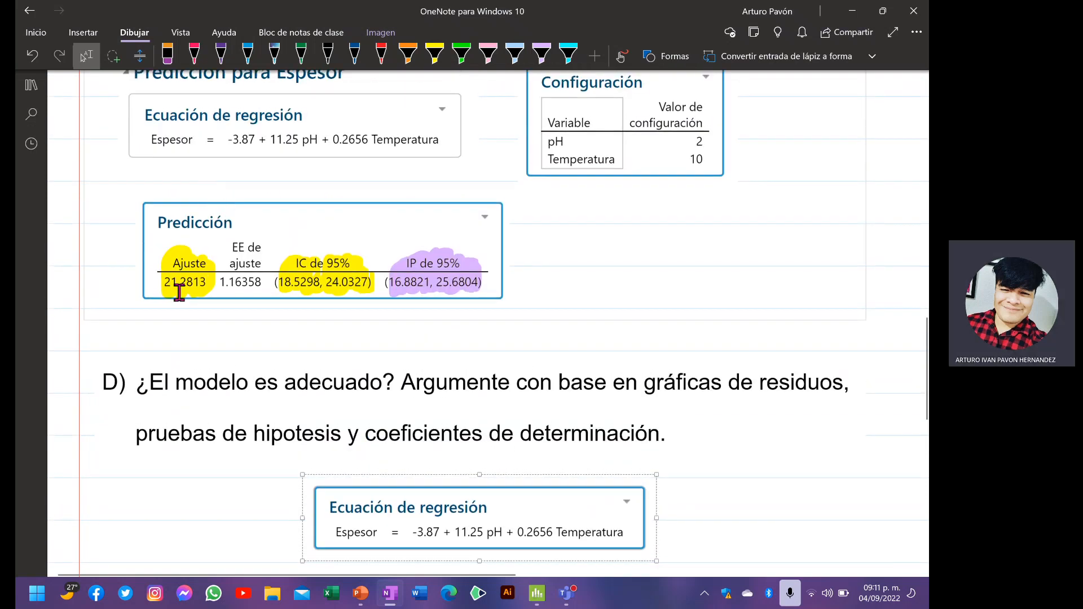
right_click(336, 231)
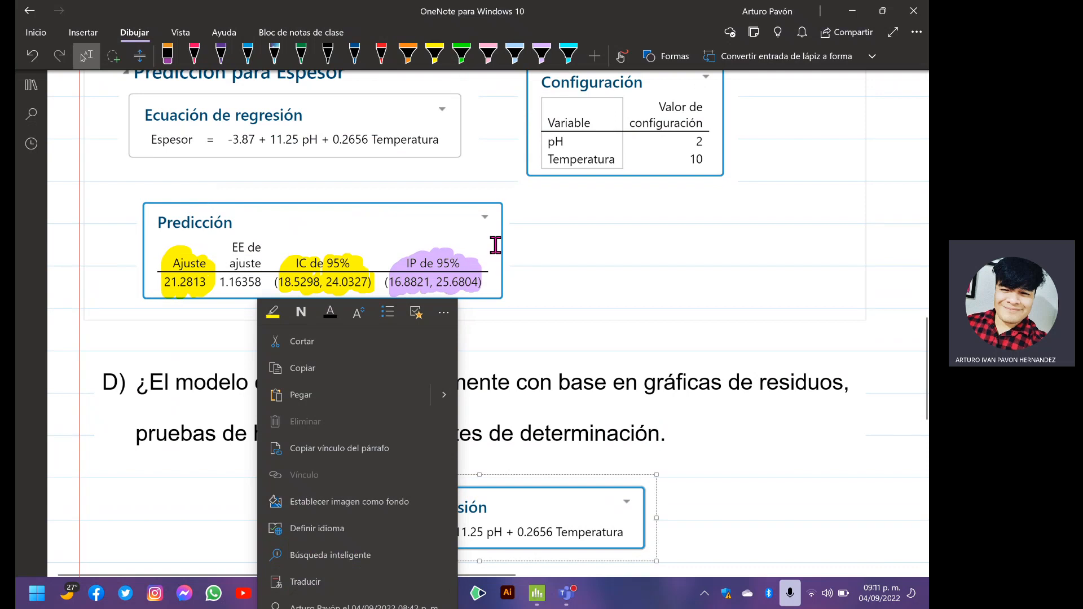
left_click(434, 246)
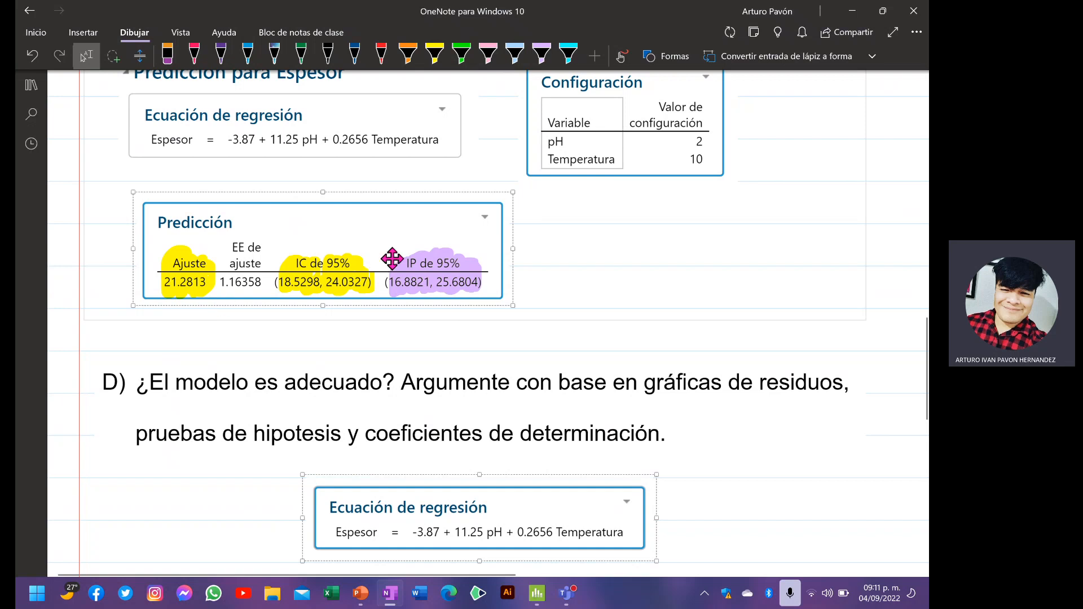
scroll(392, 259, "up", 12)
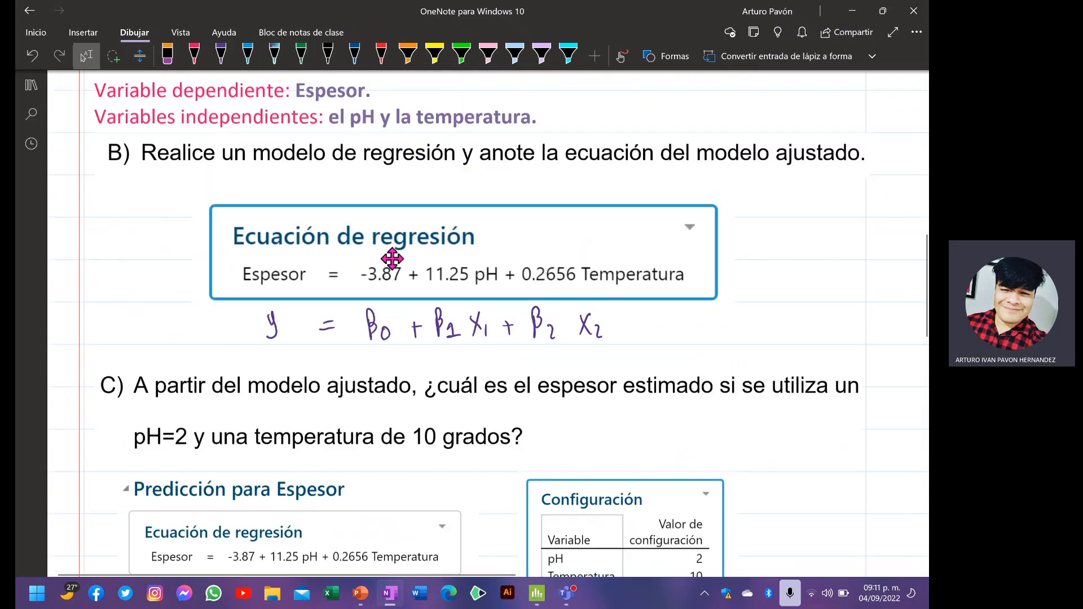
scroll(392, 258, "up", 6)
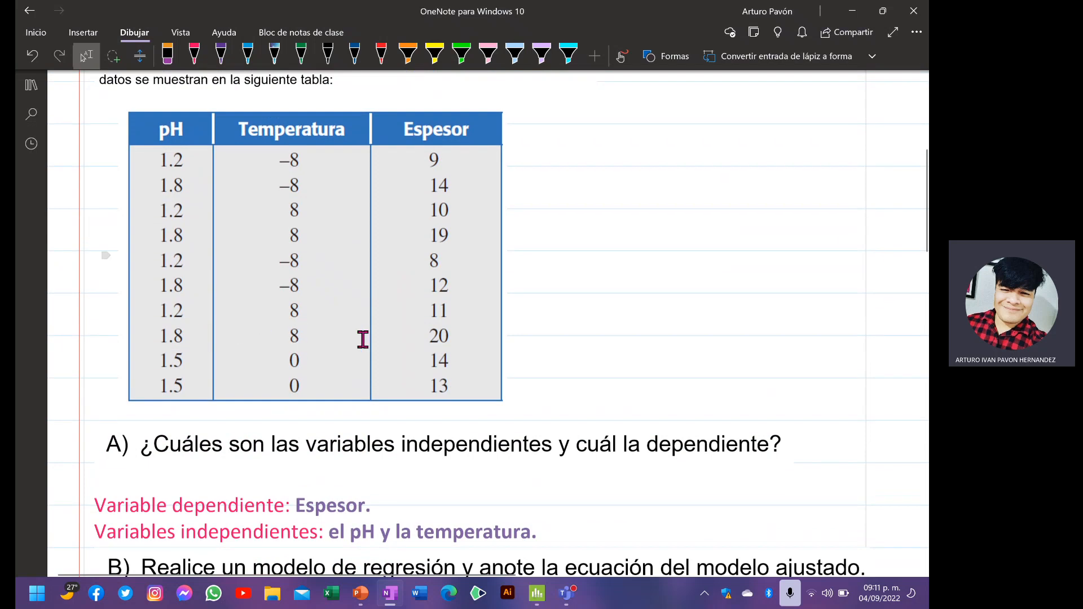
scroll(429, 336, "up", 4)
scroll(435, 335, "down", 12)
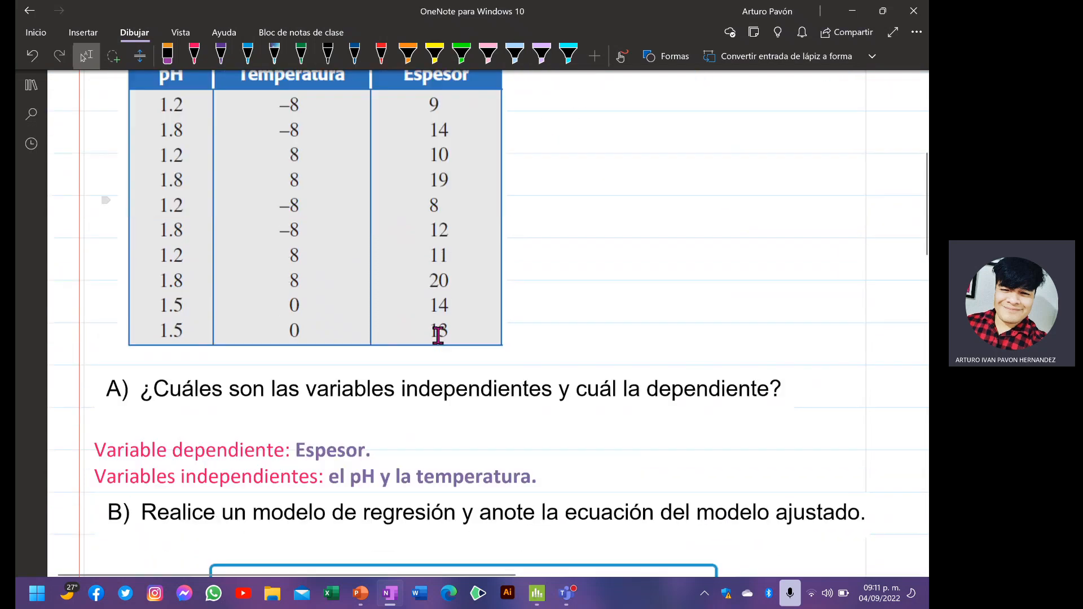
scroll(438, 336, "down", 6)
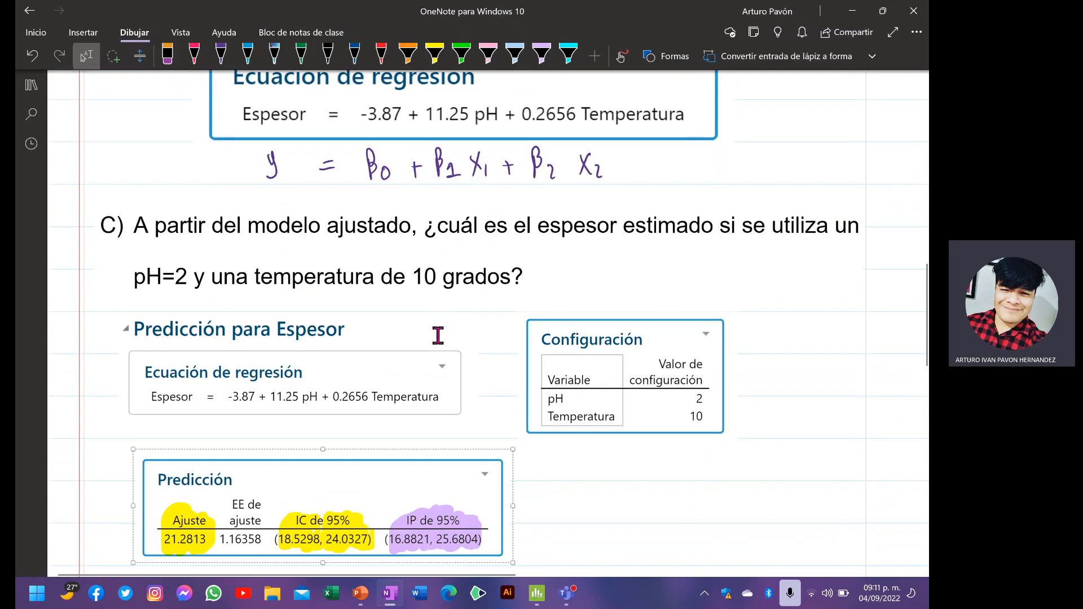
scroll(438, 336, "down", 6)
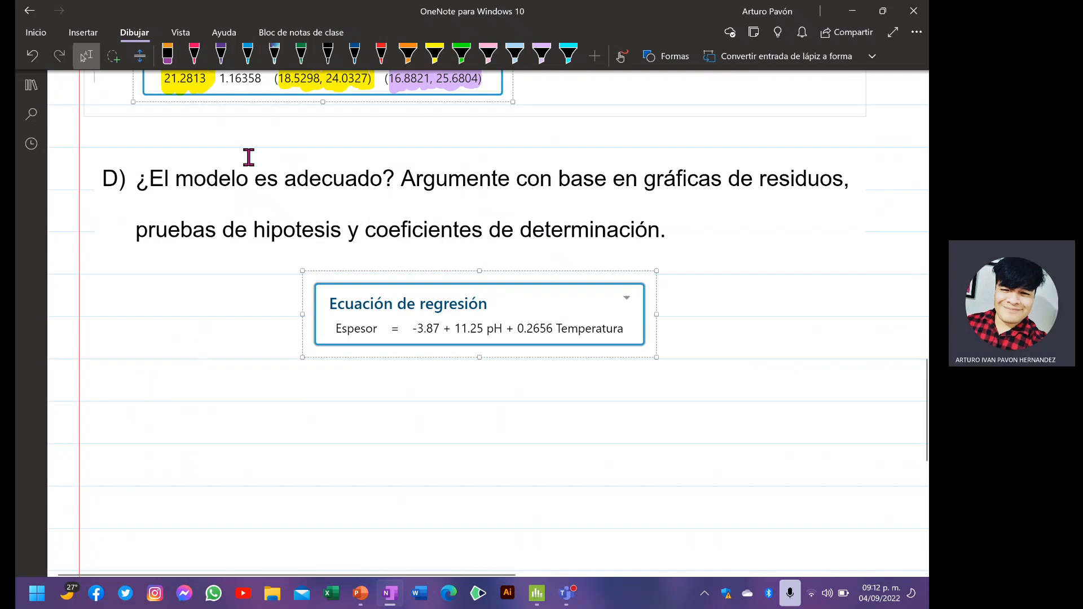
- Close and reopen OneNote, and return to the regression equation capture under question D
left_click(914, 11)
left_click(389, 593)
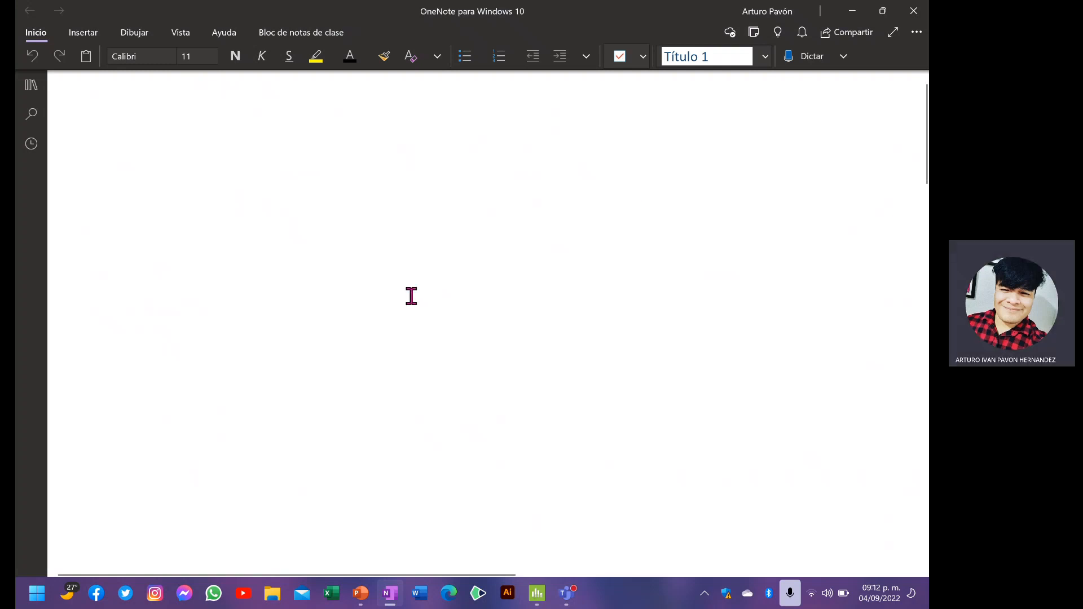
scroll(411, 295, "down", 15)
scroll(413, 285, "down", 4)
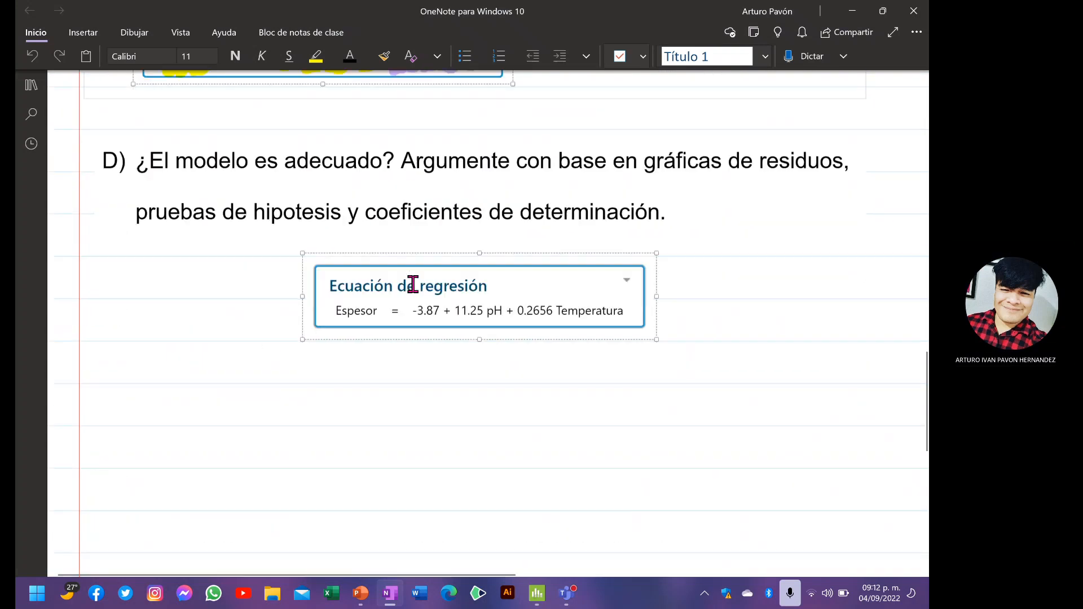
left_click(101, 349)
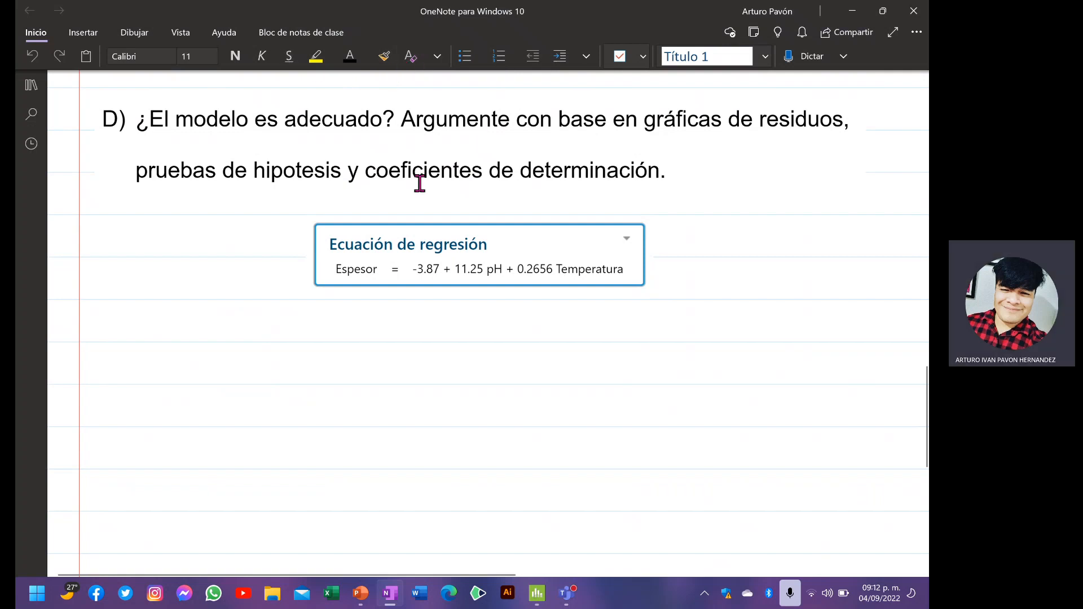
scroll(421, 181, "up", 3)
scroll(260, 271, "down", 2)
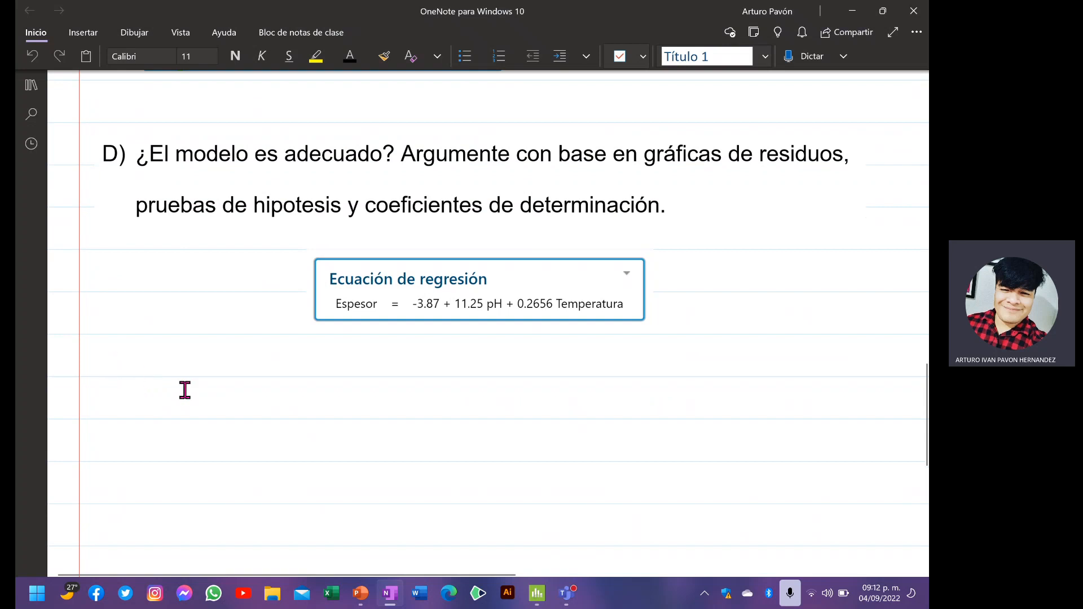
- Write the heading "Pruebas de hipótesis para el modelo de regresión" in the blank area beneath the regression equation capture
type("Prue")
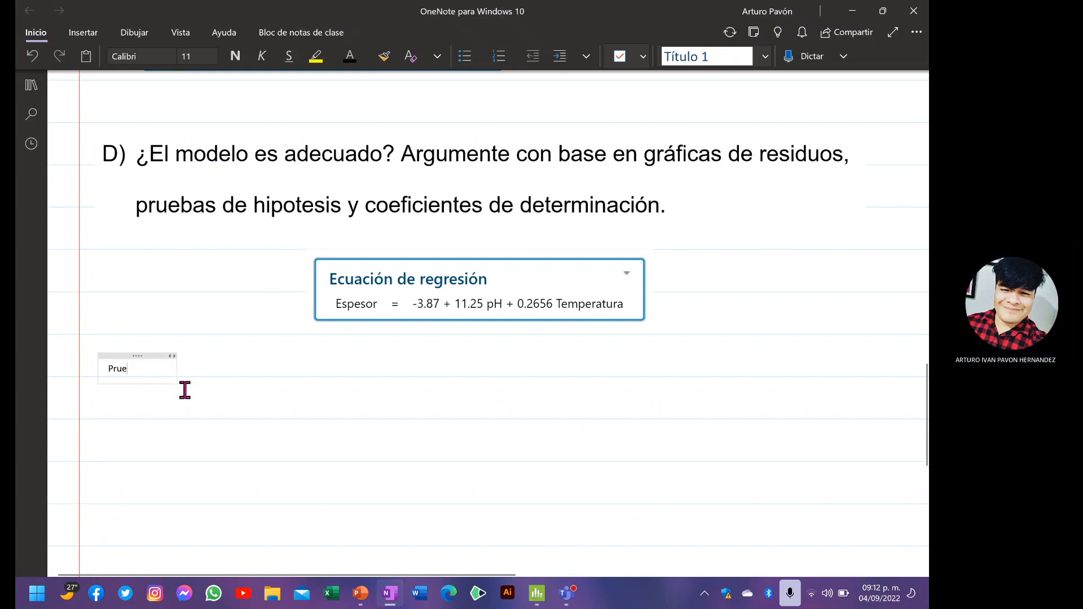
type("bas de")
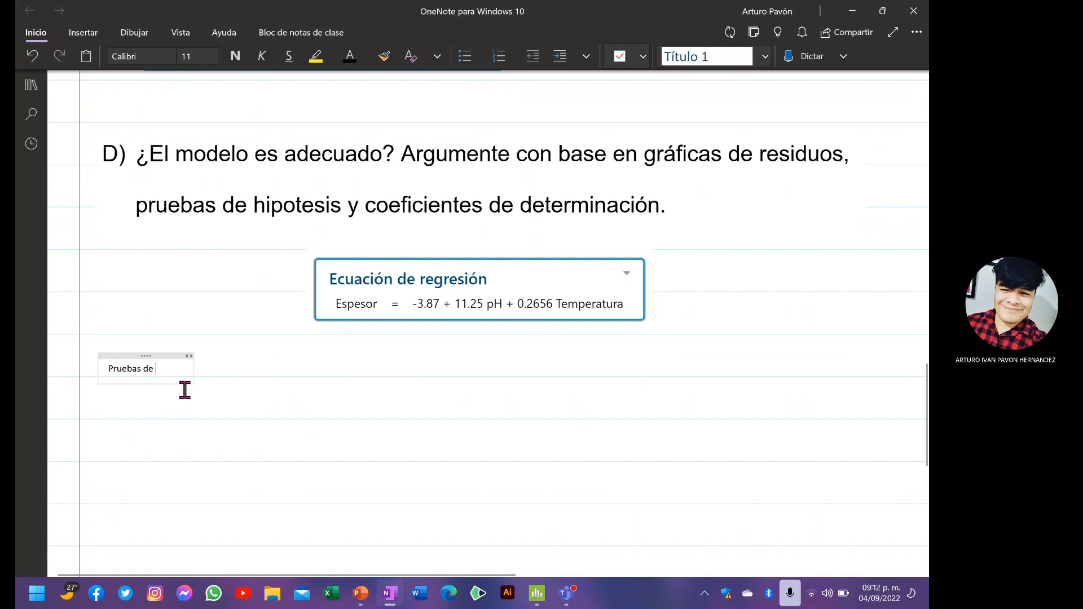
type(" hipót")
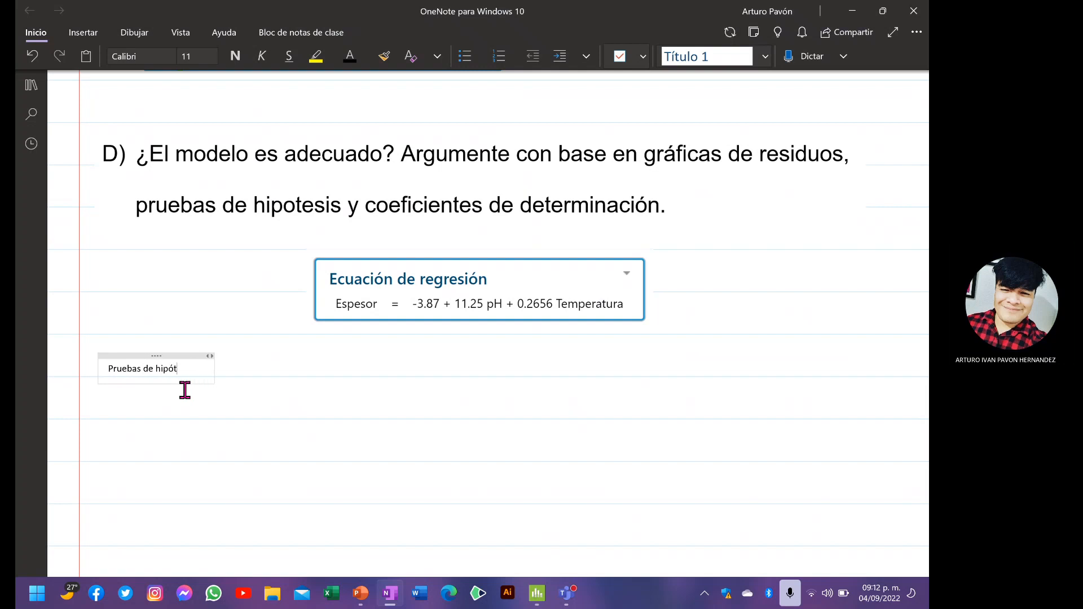
type("esis para el model")
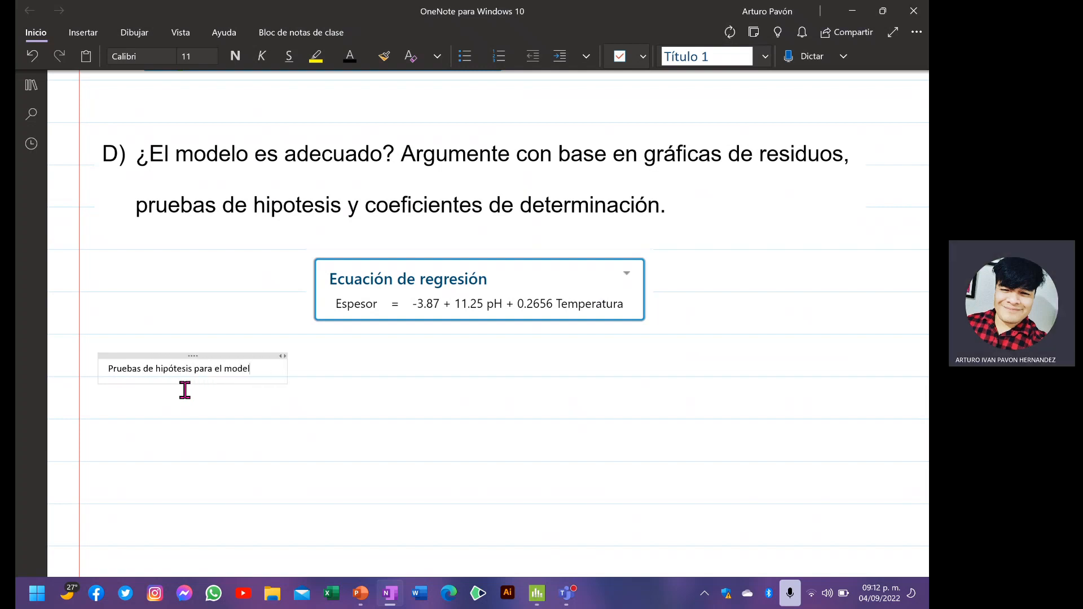
type("o de regresió")
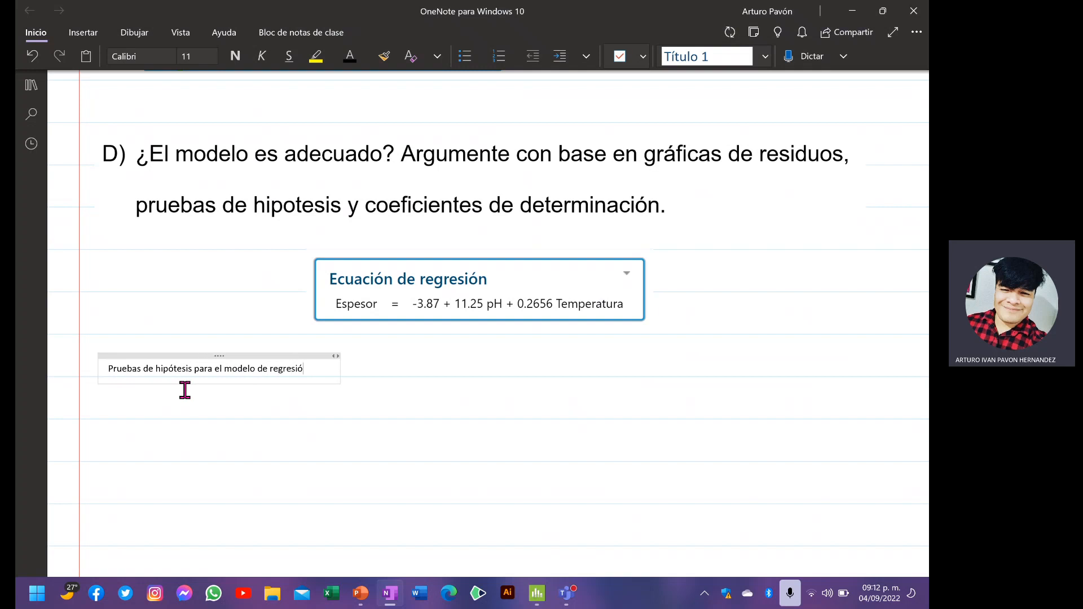
type("n")
- Set the whole heading's font size to 24 and widen its text box so the heading fits on one line
left_click_drag(327, 370, 112, 370)
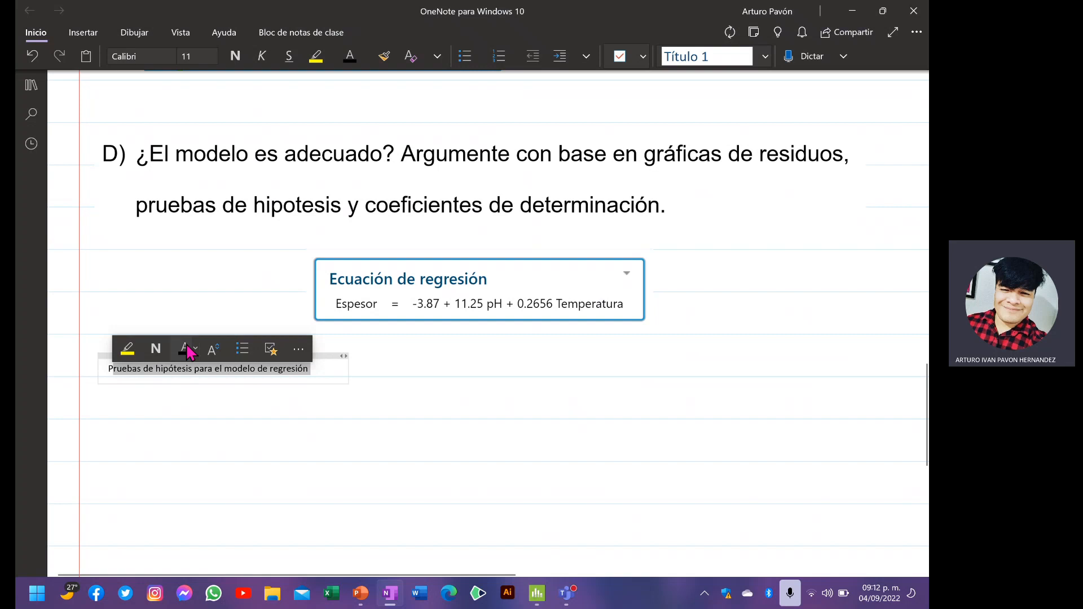
left_click(212, 57)
scroll(221, 277, "down", 1)
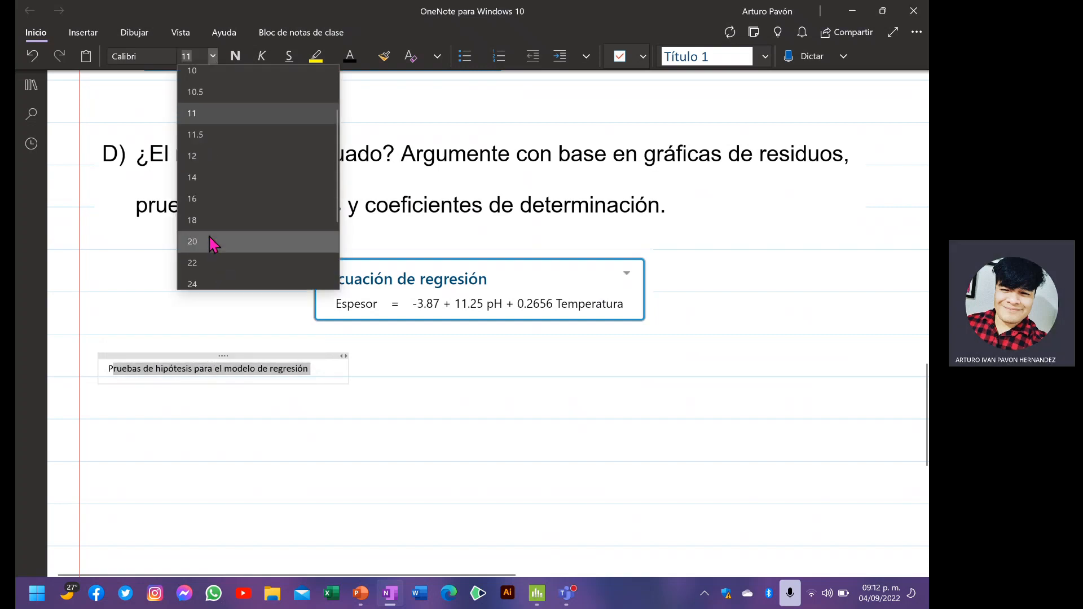
left_click(215, 242)
left_click_drag(108, 375, 497, 356)
left_click(213, 56)
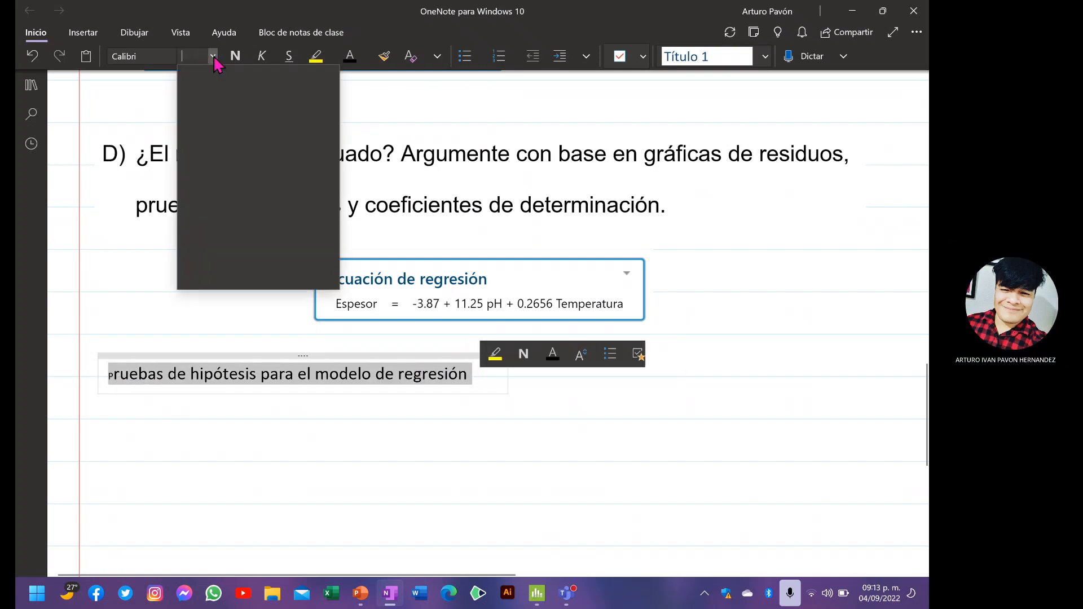
scroll(220, 226, "down", 1)
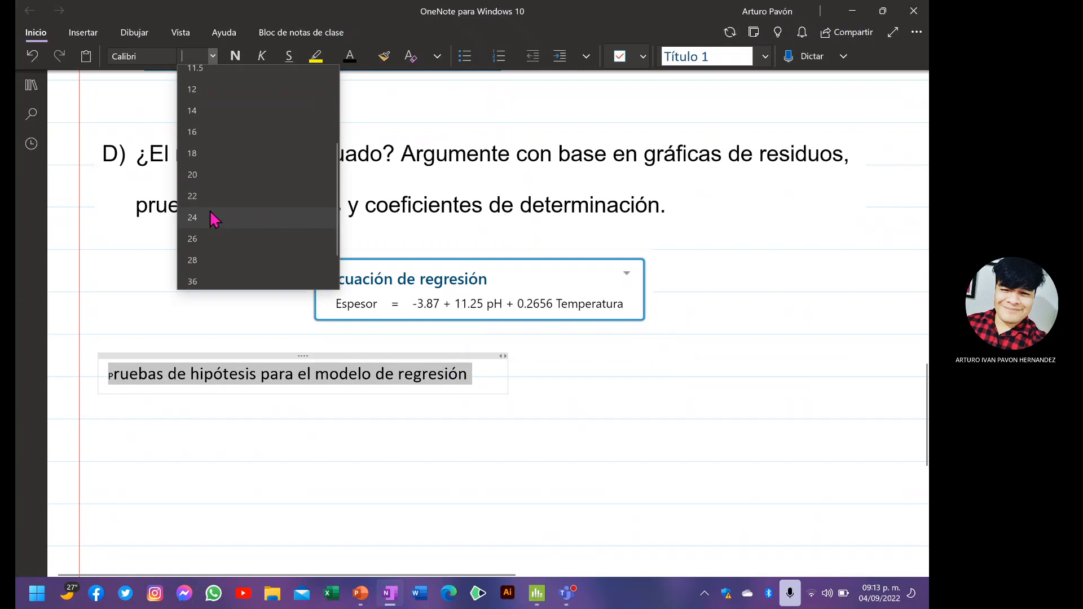
left_click(215, 219)
left_click(322, 406)
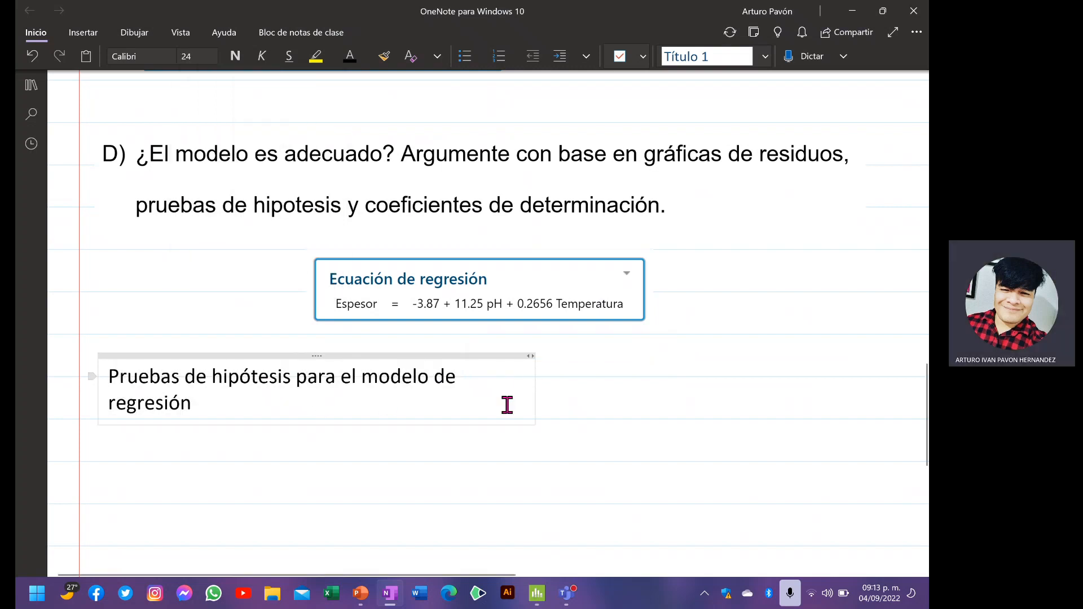
left_click_drag(536, 387, 661, 387)
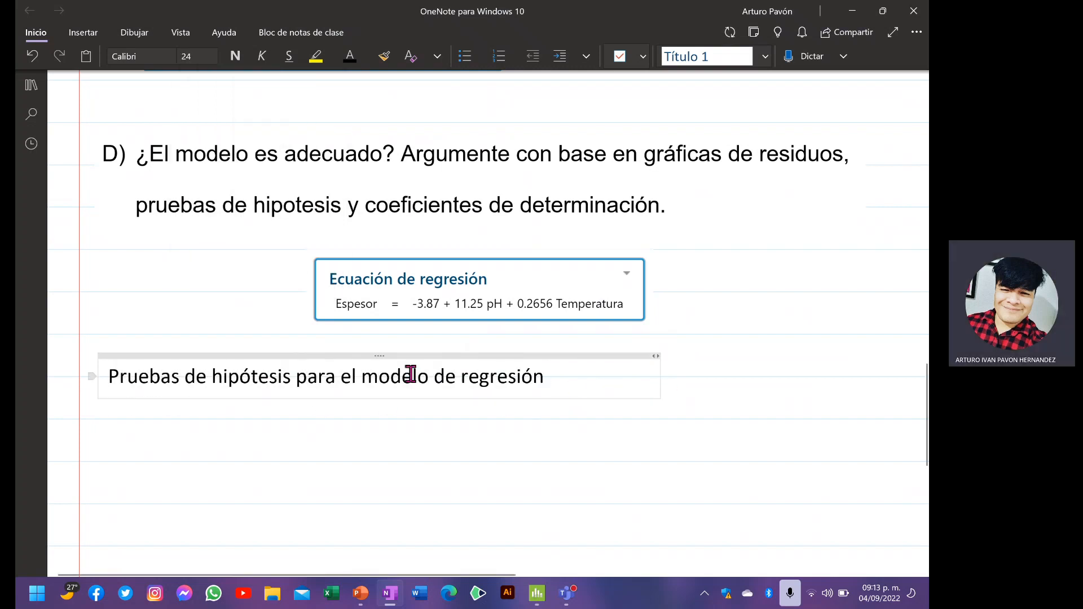
- Move the heading directly beneath question D and place the regression equation capture just under it
left_click_drag(333, 356, 413, 247)
left_click_drag(397, 307, 355, 337)
left_click(658, 298)
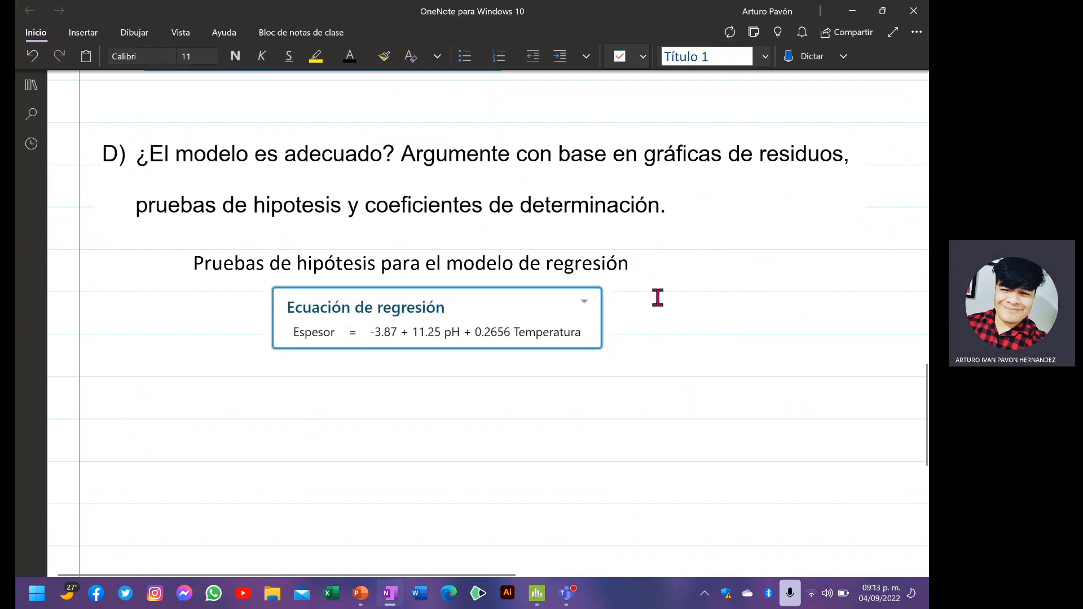
- Format the hypothesis-test heading in standard blue and bold
left_click_drag(634, 258, 178, 253)
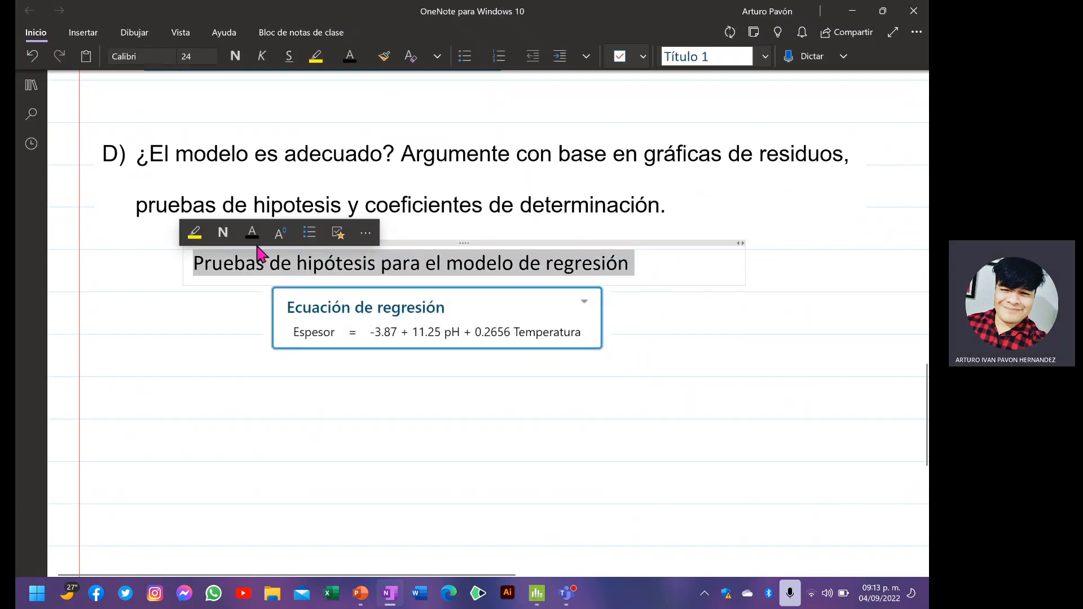
left_click(255, 232)
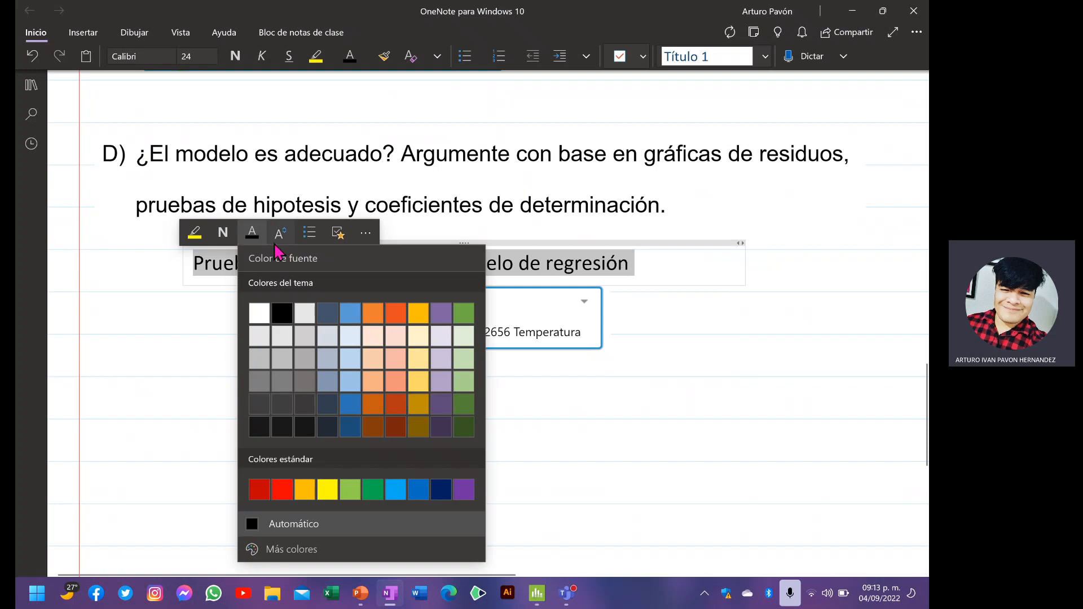
left_click(424, 493)
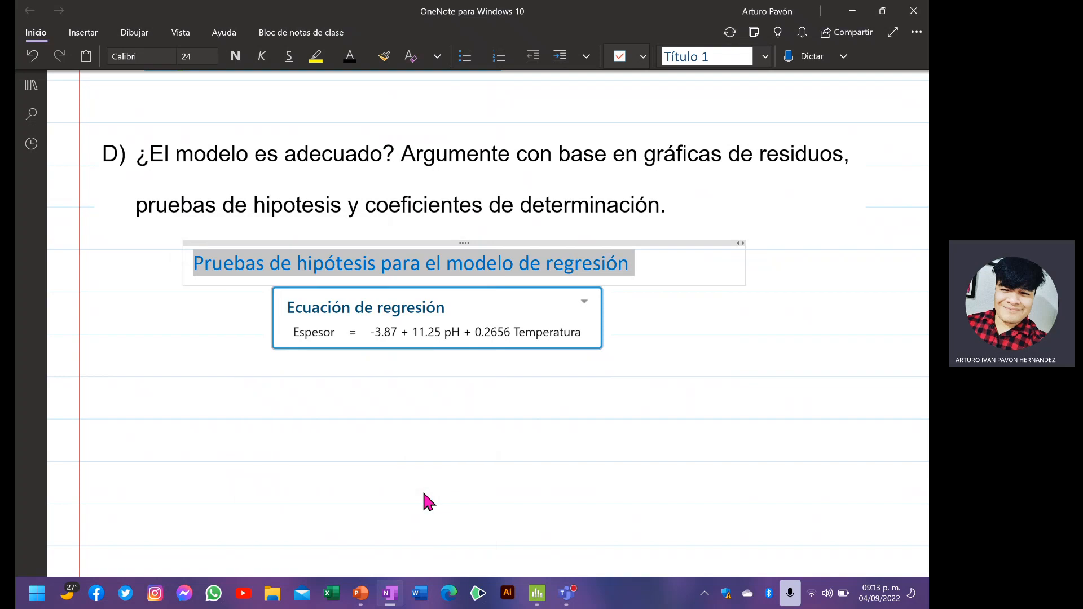
left_click(235, 55)
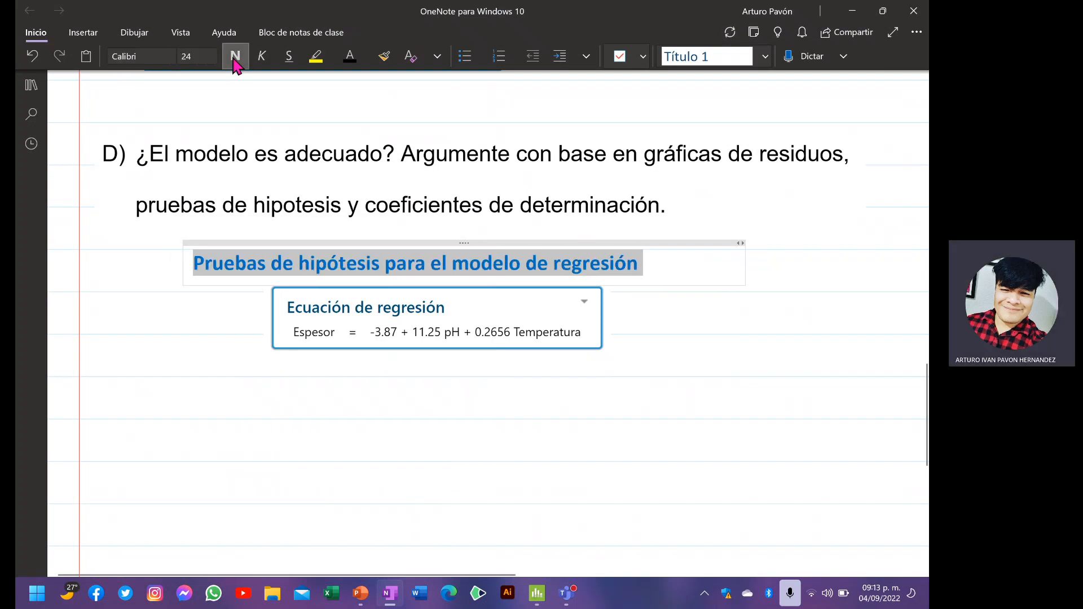
left_click(600, 307)
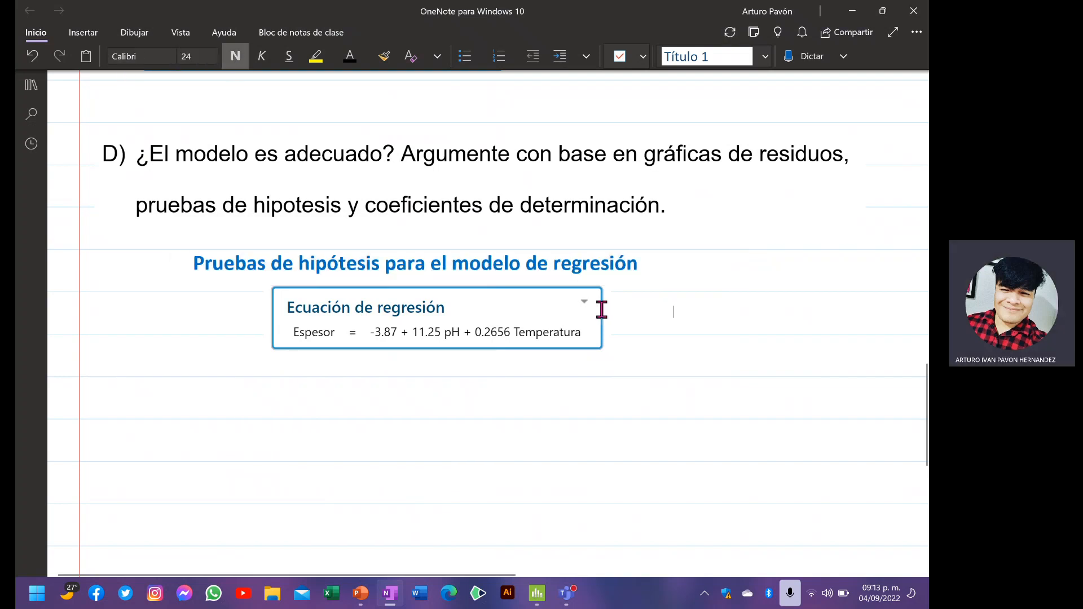
- Shift the regression equation capture slightly so it sits centered under the heading
left_click(647, 268)
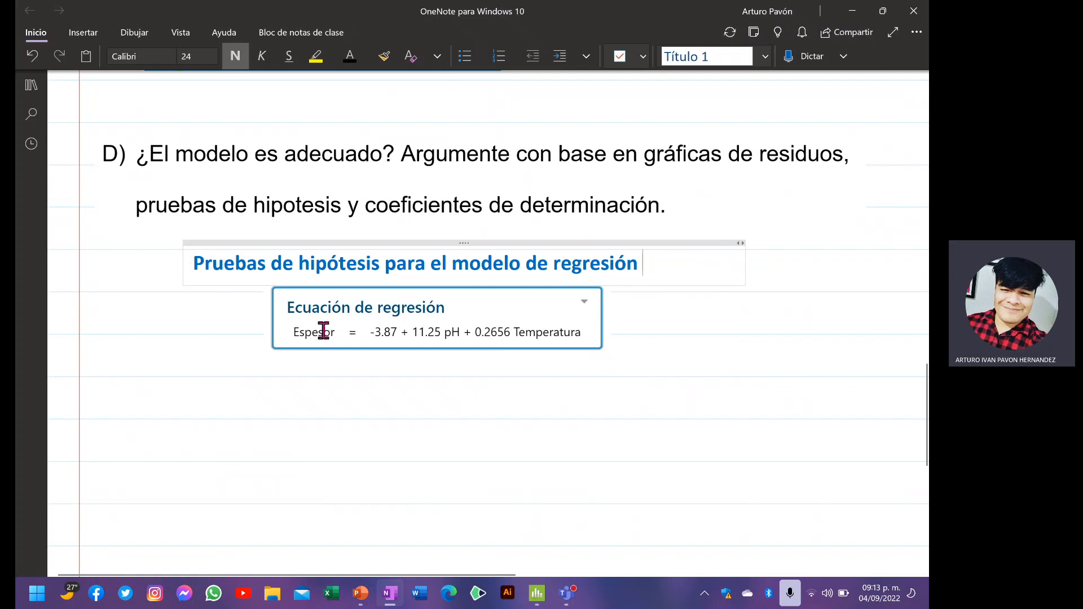
left_click(428, 304)
left_click_drag(428, 305, 416, 308)
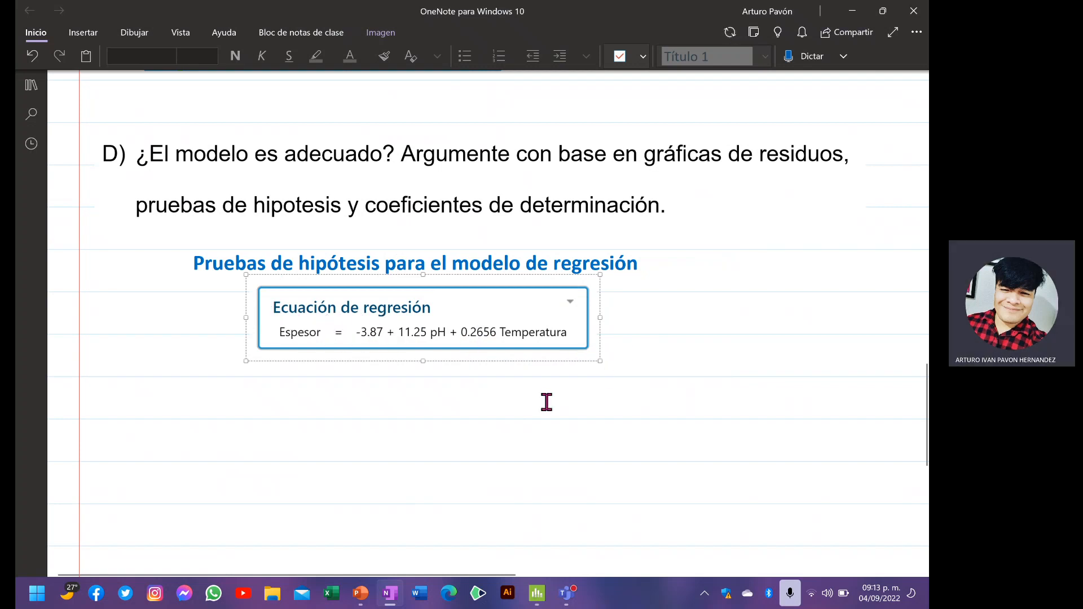
left_click(546, 402)
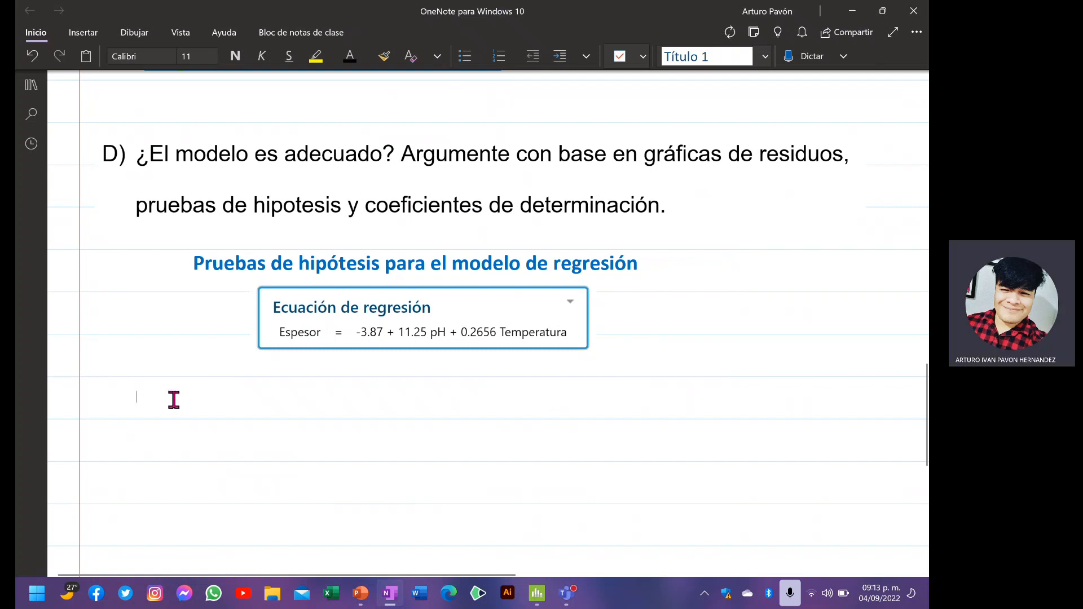
- Copy the blue heading's text box and paste a duplicate beneath the regression equation capture
left_click(233, 257)
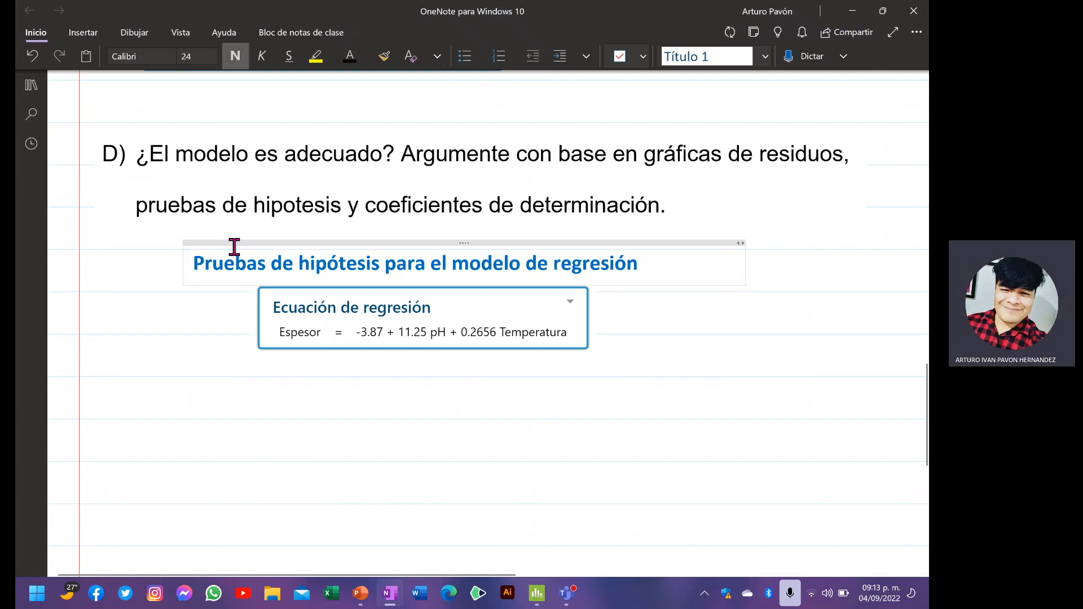
left_click(235, 243)
key("ctrl+c")
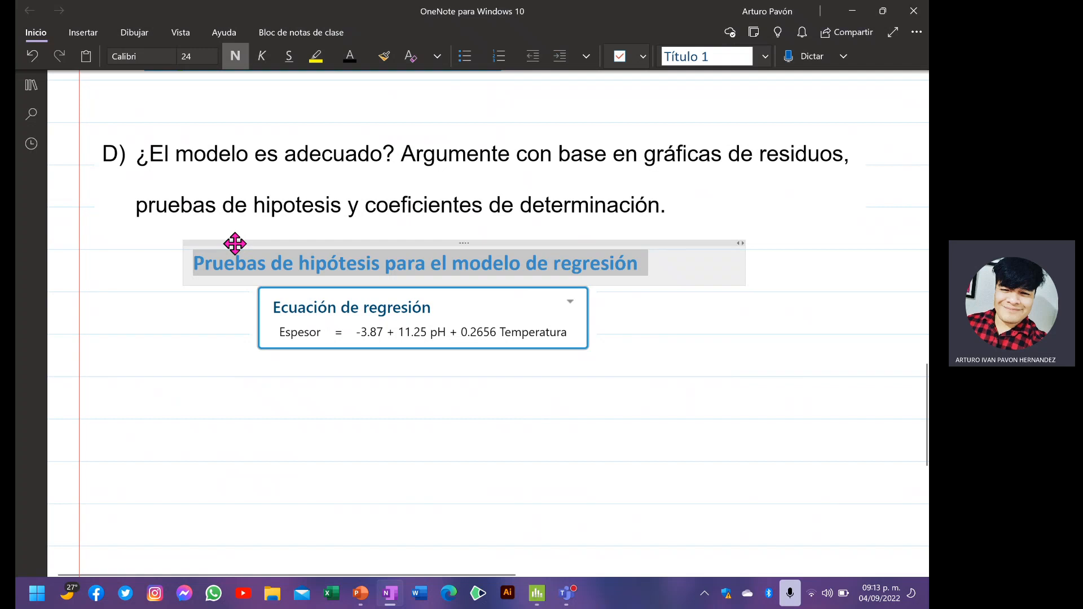
left_click(180, 395)
key("ctrl+v")
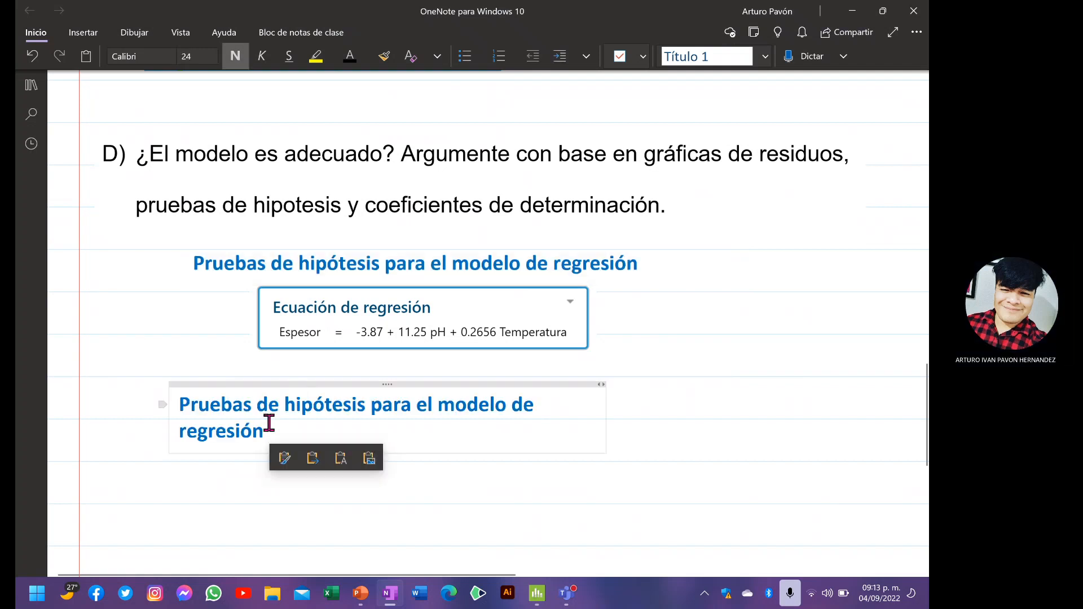
- Replace the duplicated heading's text with the labels "Ho:" and "Ha:" on separate lines
left_click_drag(268, 431, 180, 407)
type("H")
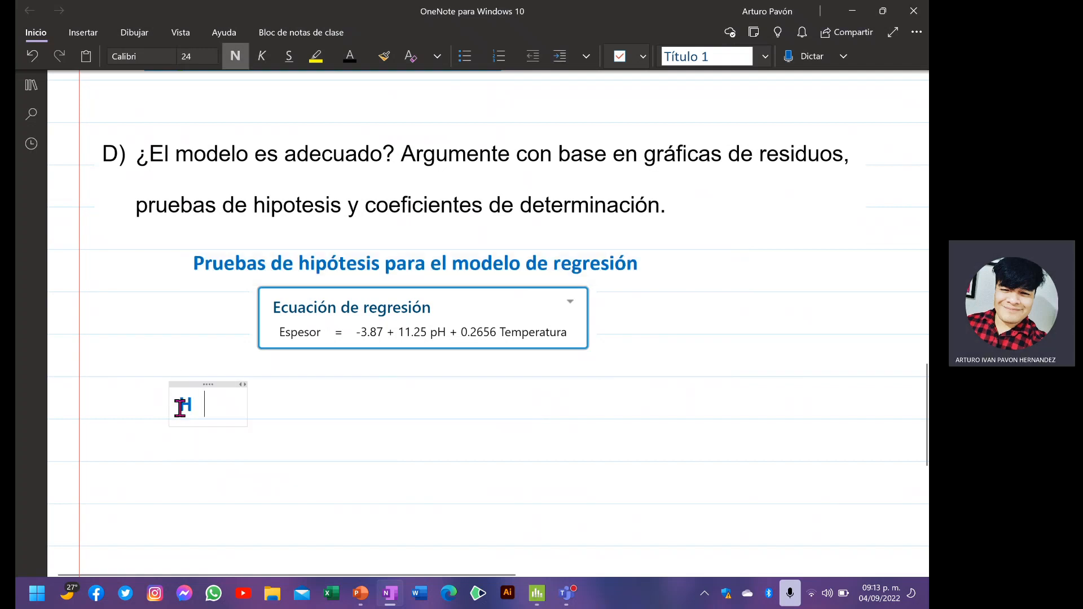
type("o:")
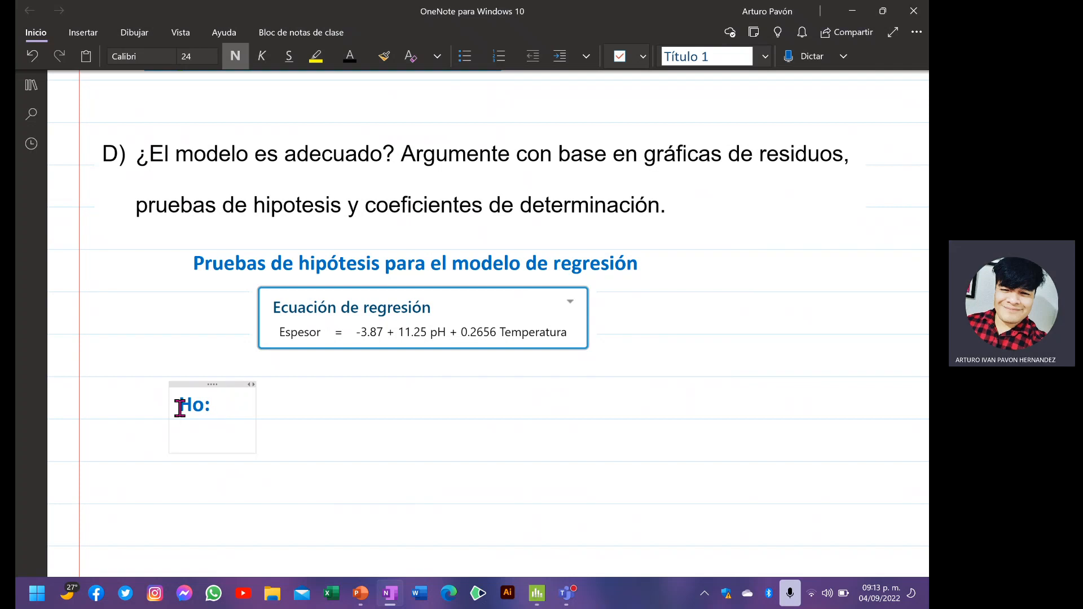
key("Return")
type("Ha")
- Complete Ho with "No hay relación lineal entre las variables independientes con la dependiente." and widen the hypotheses text box
type("No hay")
type(" re")
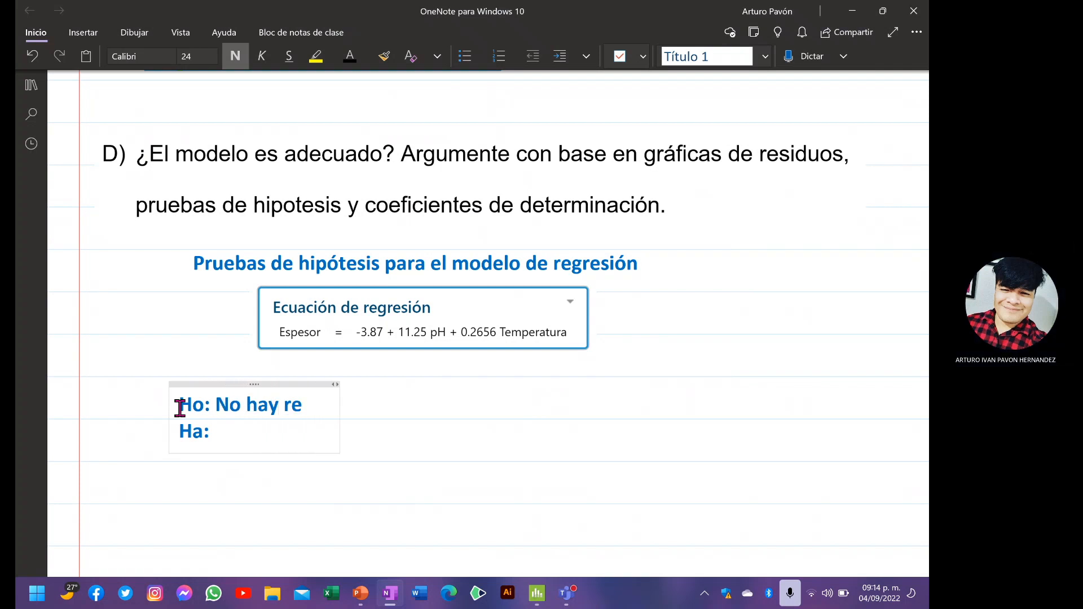
type("lación lin")
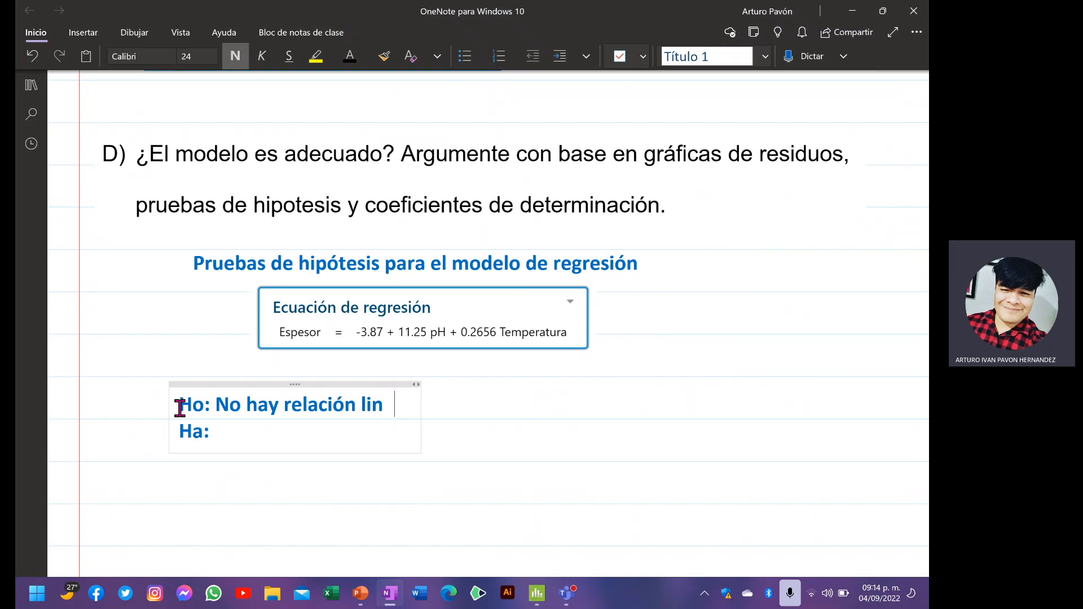
type("eal entr")
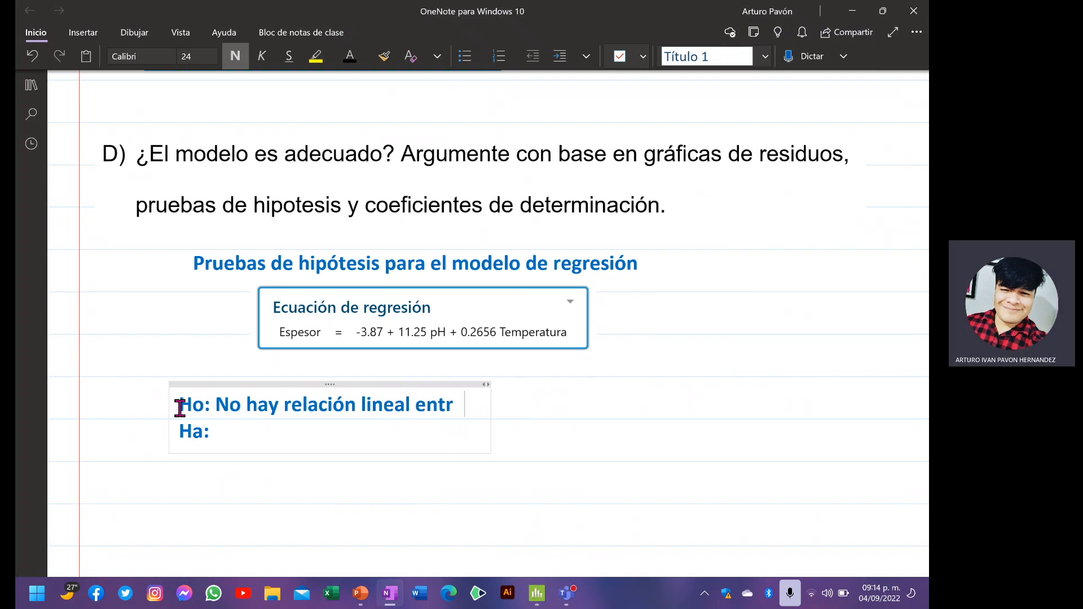
type("e las")
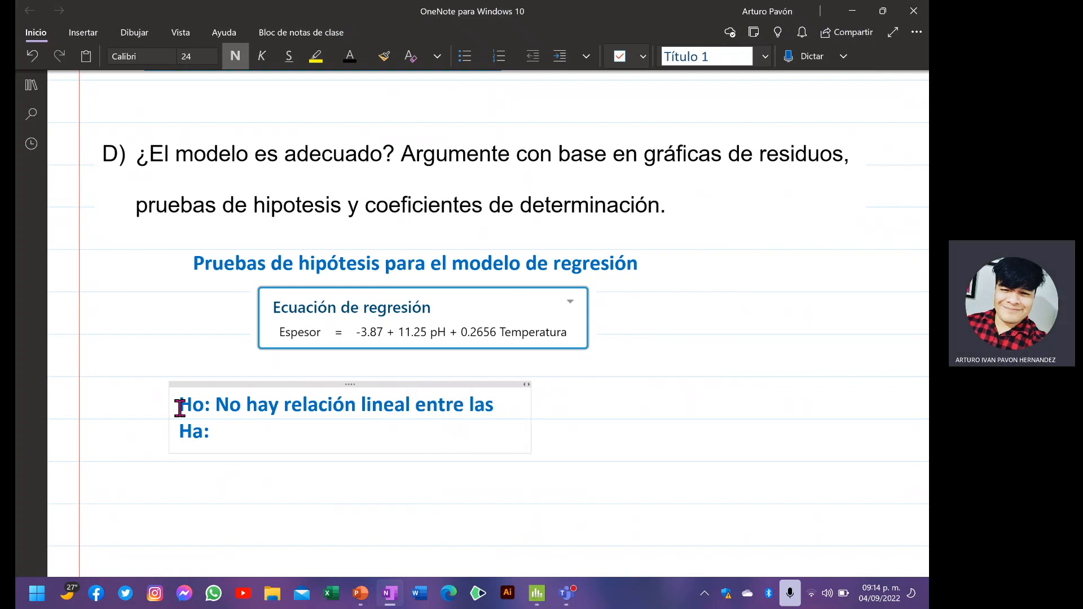
type(" variables i")
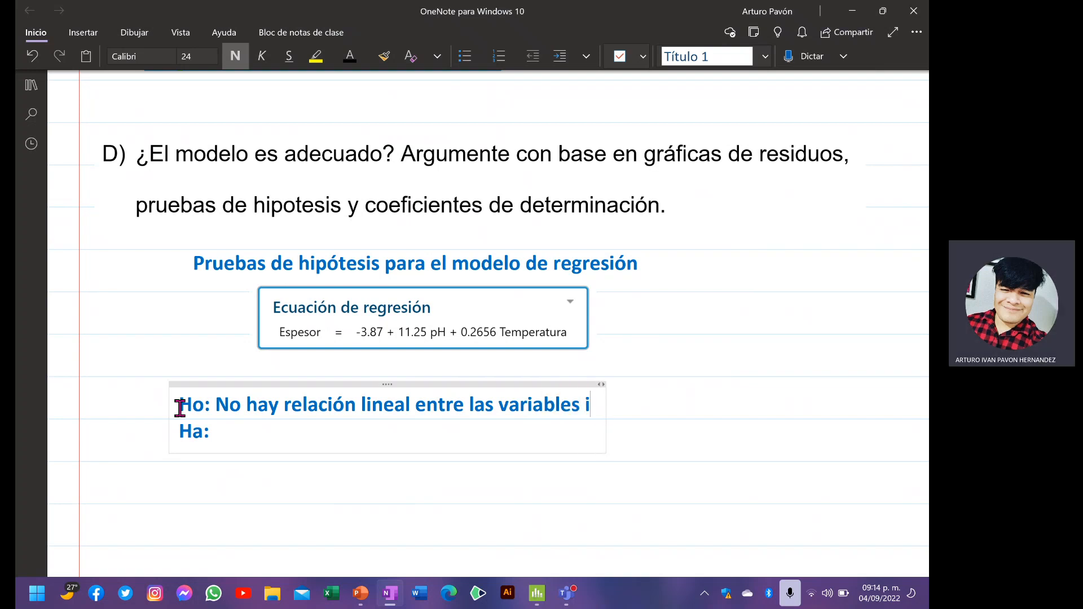
type("ndependiente")
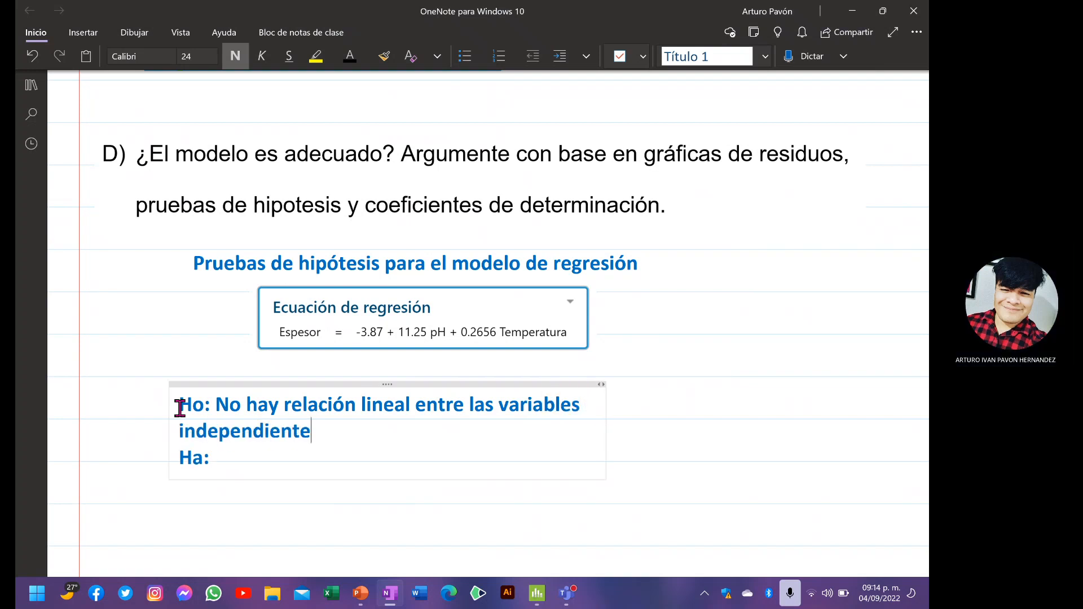
type("s con ")
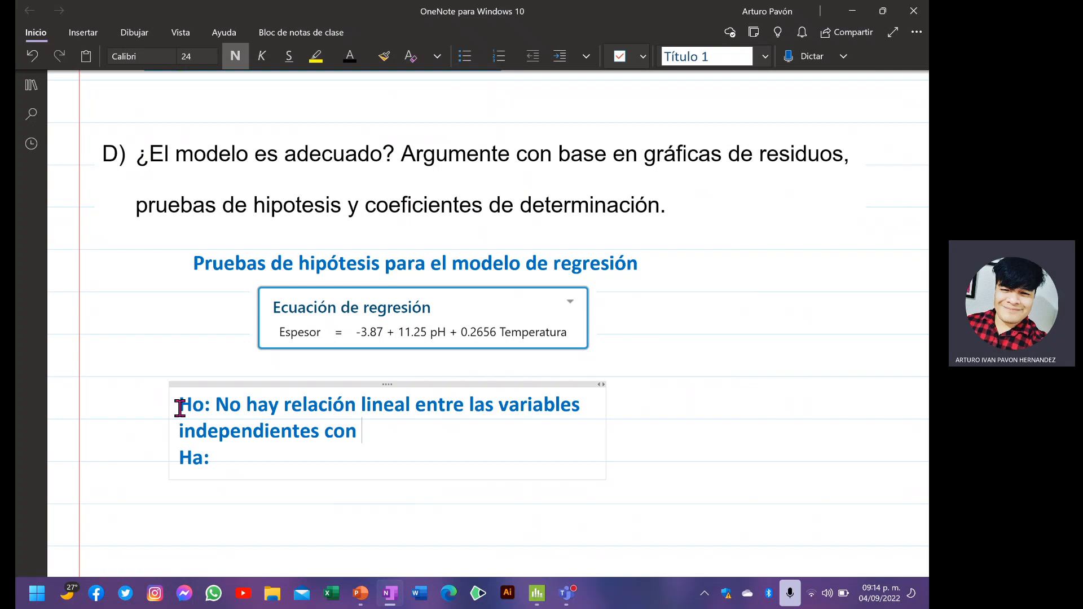
type("la dependiente.")
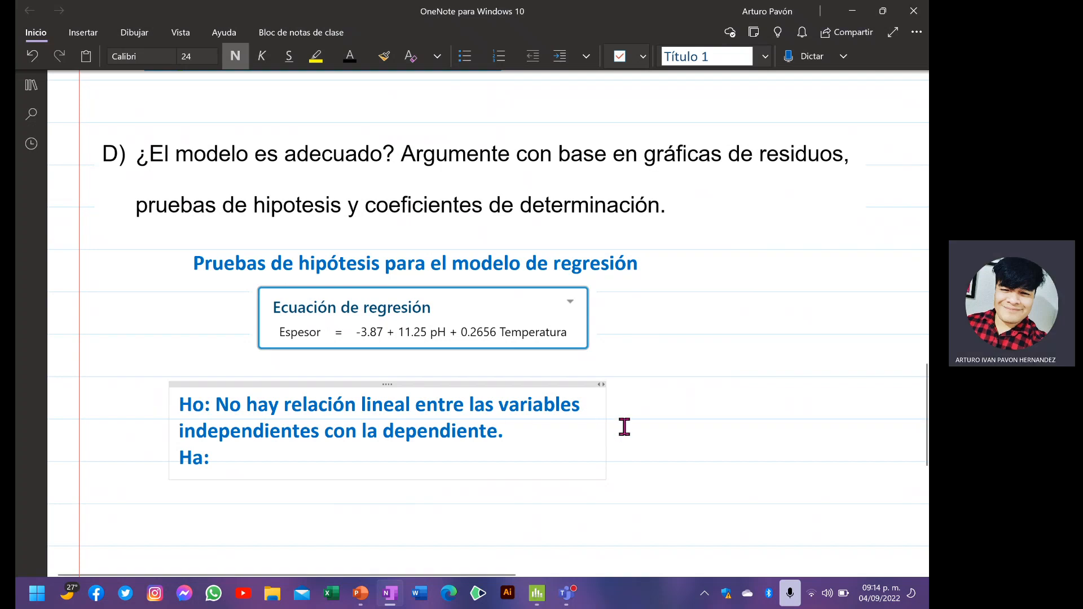
left_click_drag(609, 430, 827, 426)
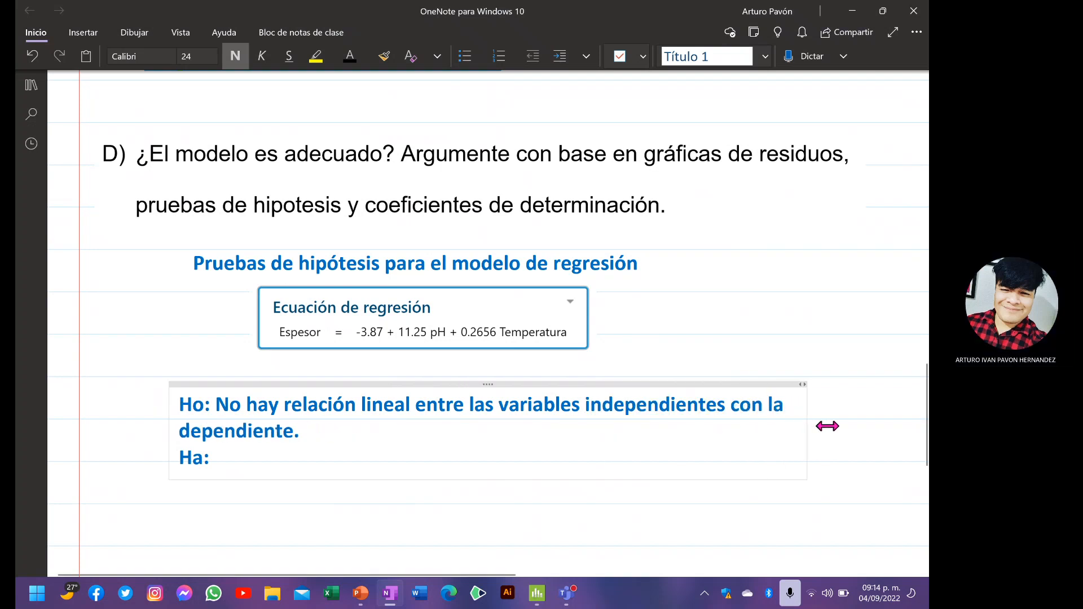
left_click(165, 422)
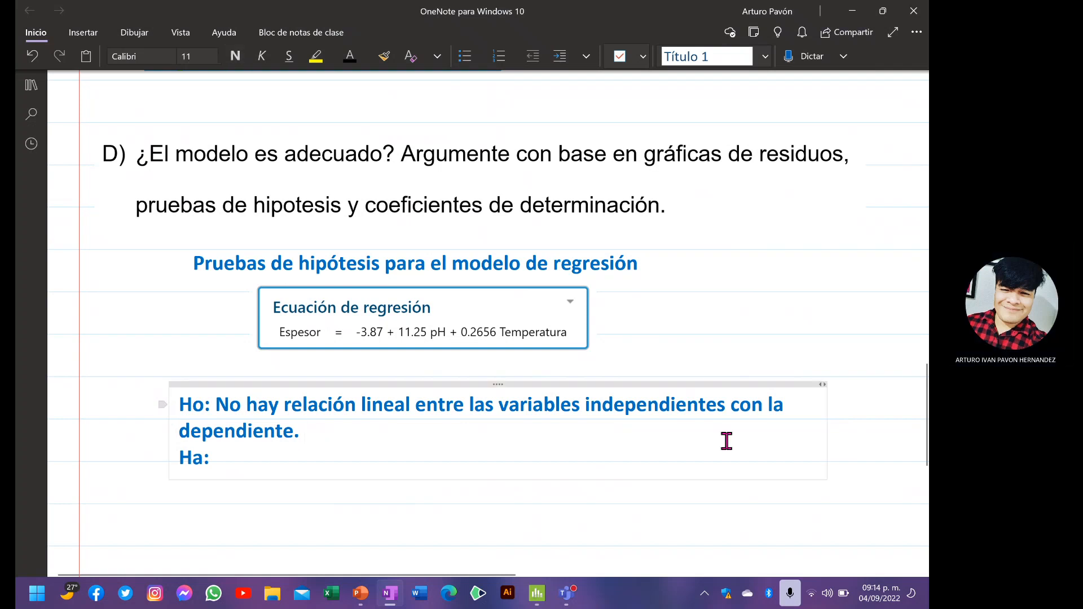
- Shift the hypotheses text box to the page margin and widen it so the Ho sentence fits on one line
left_click_drag(827, 426, 901, 427)
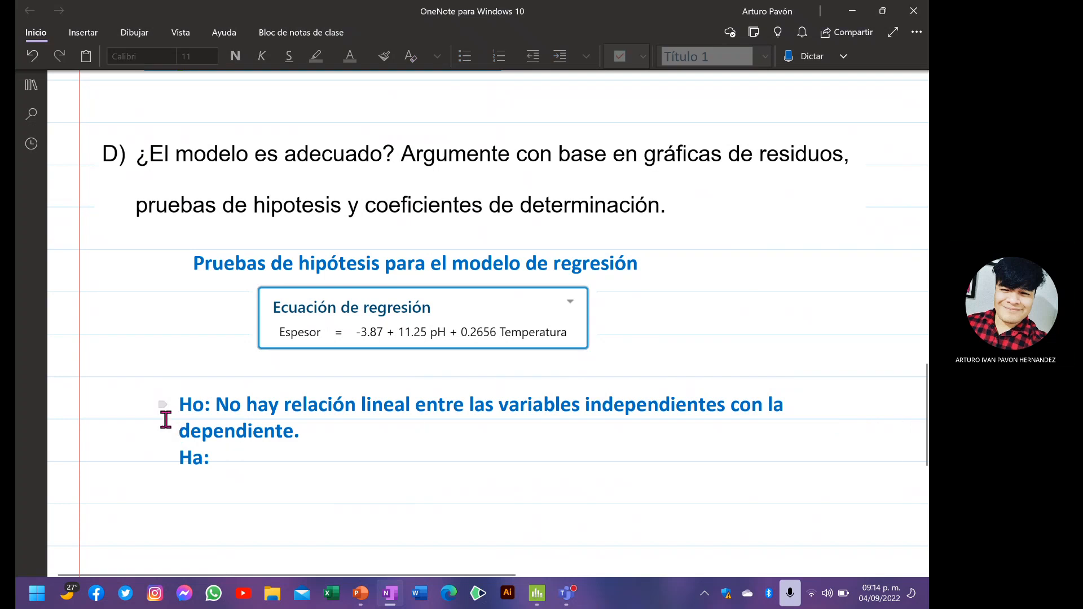
scroll(250, 387, "down", 1)
left_click_drag(254, 375, 156, 375)
left_click(737, 412)
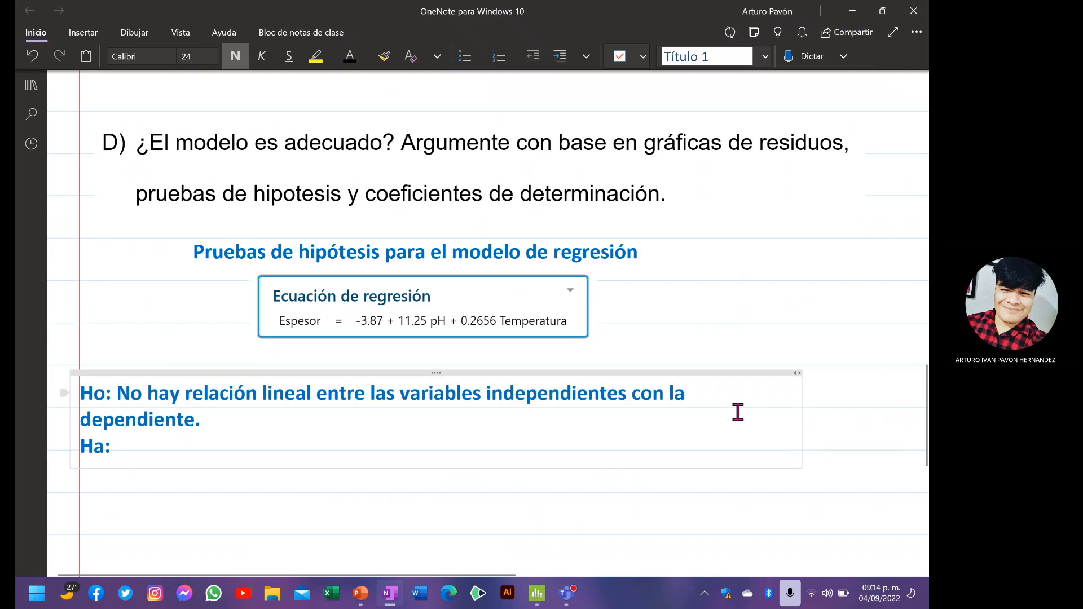
left_click_drag(803, 416, 889, 415)
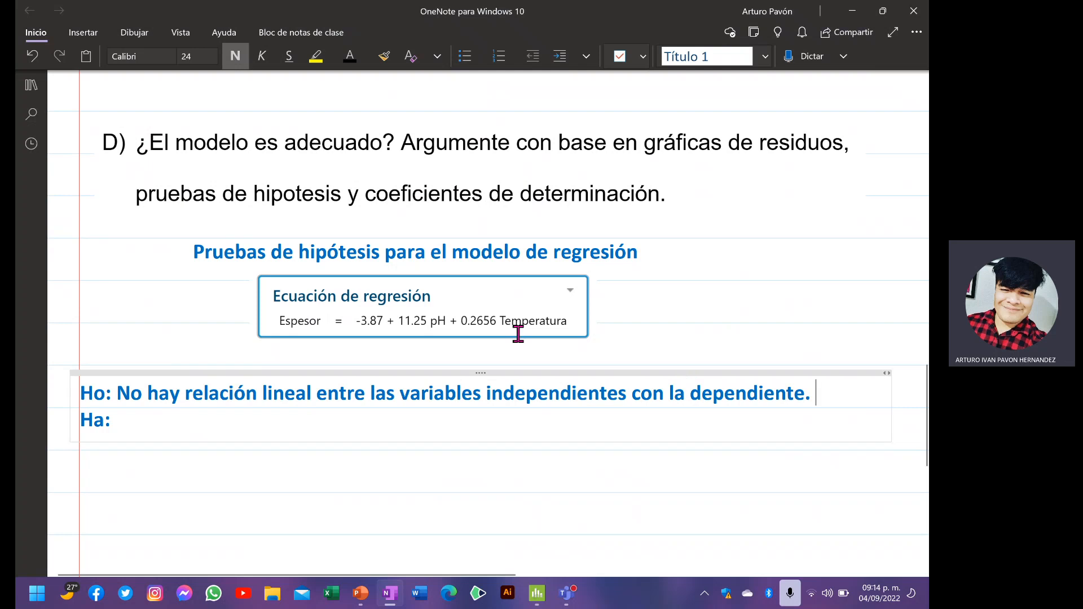
- Complete Ha with "Si" followed by a copy of Ho's wording "hay relación lineal entre las variables independientes con la dependiente."
left_click(205, 420)
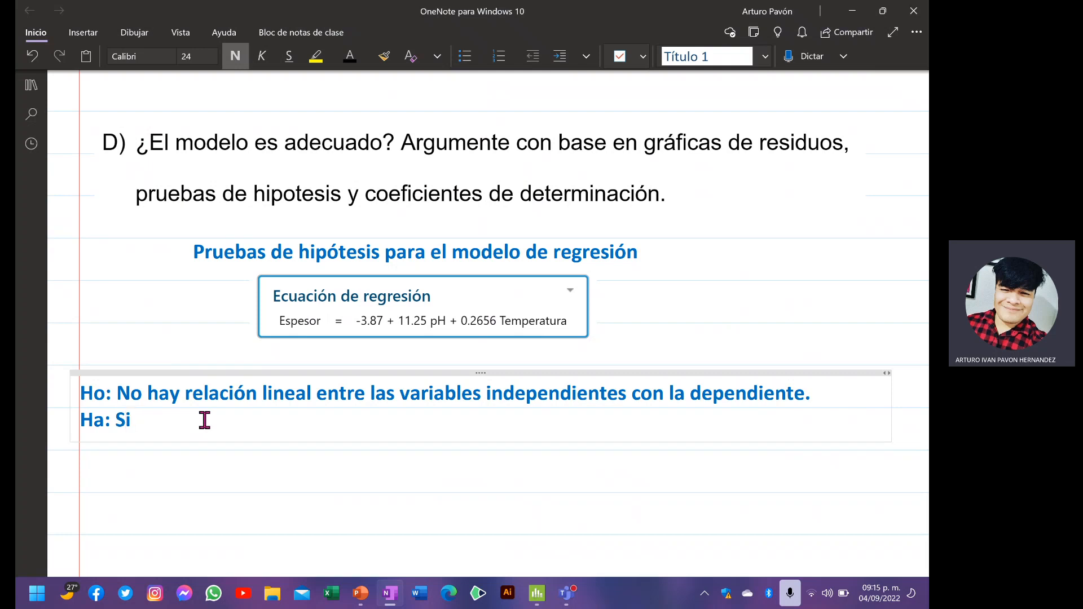
left_click_drag(158, 394, 817, 395)
left_click_drag(148, 394, 820, 394)
key("ctrl+c")
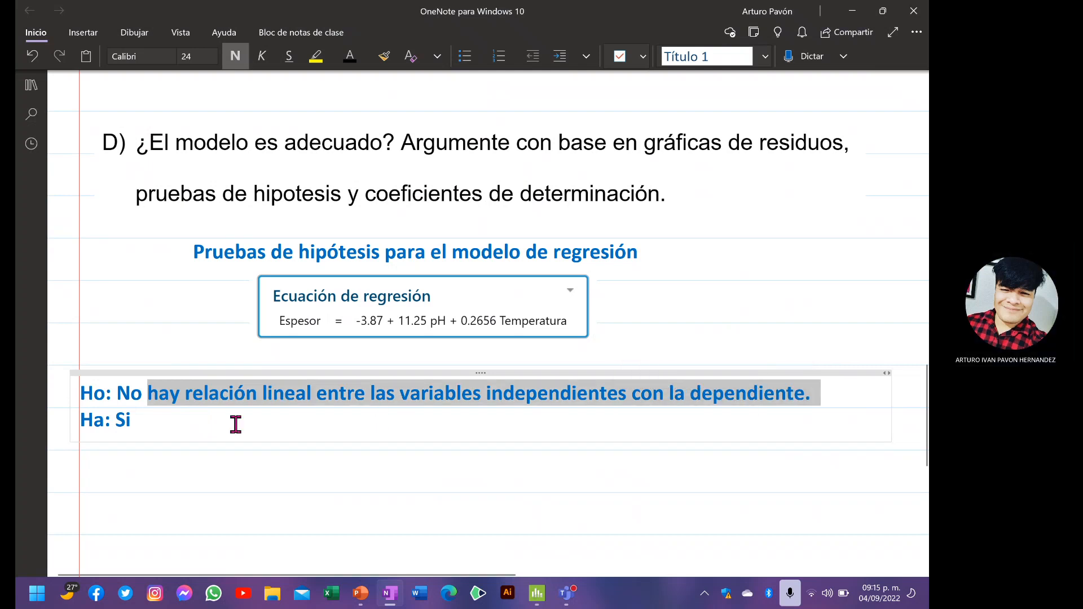
left_click(235, 424)
key("ctrl+v")
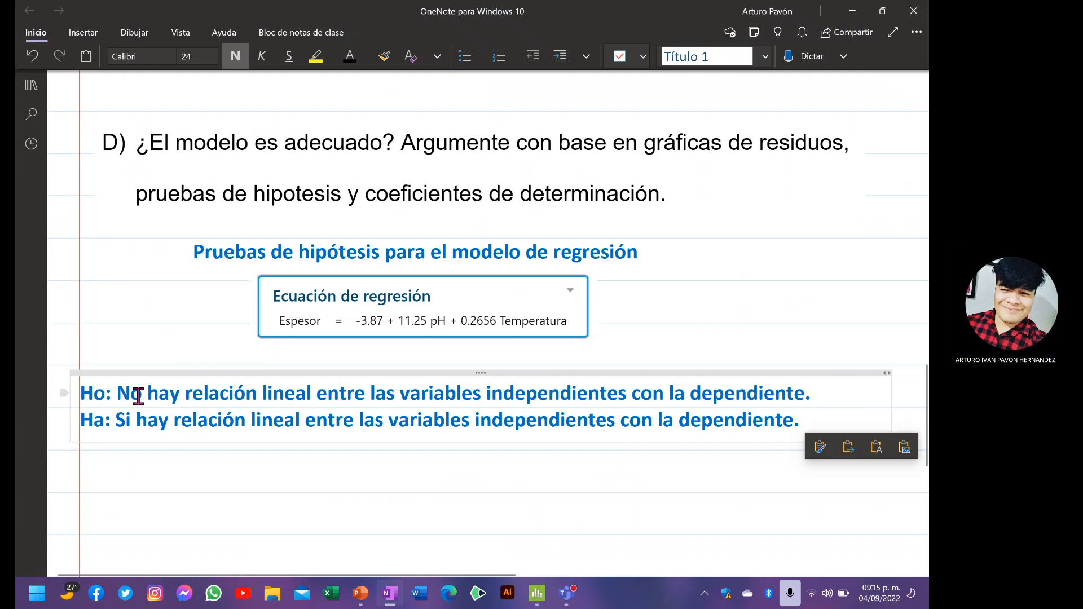
- Open the font color choices for the word "No" in Ho, and select the word "Si" in Ha
left_click_drag(138, 394, 118, 394)
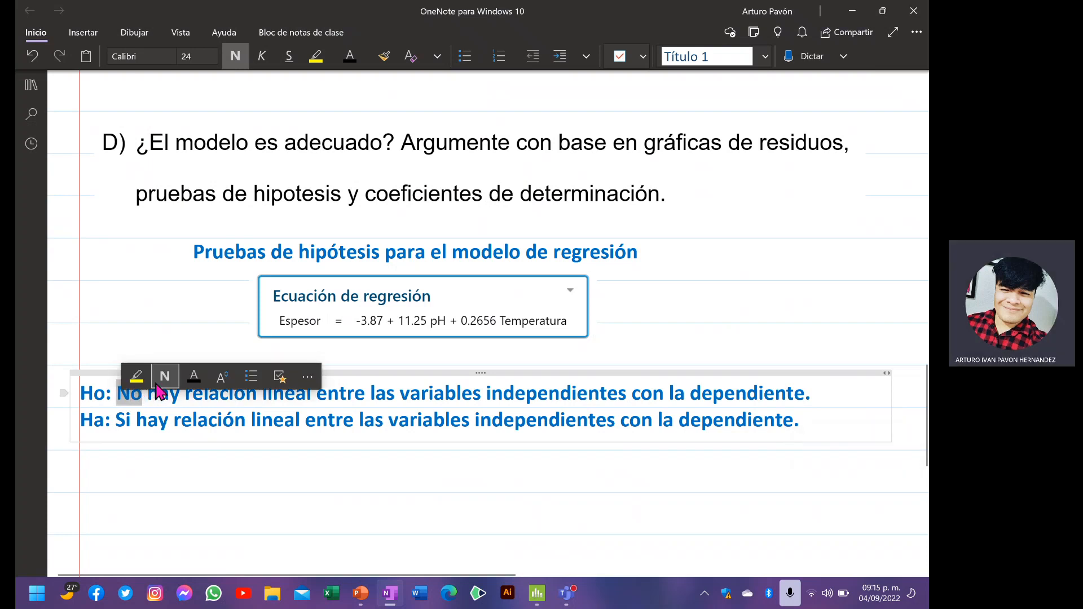
left_click(205, 379)
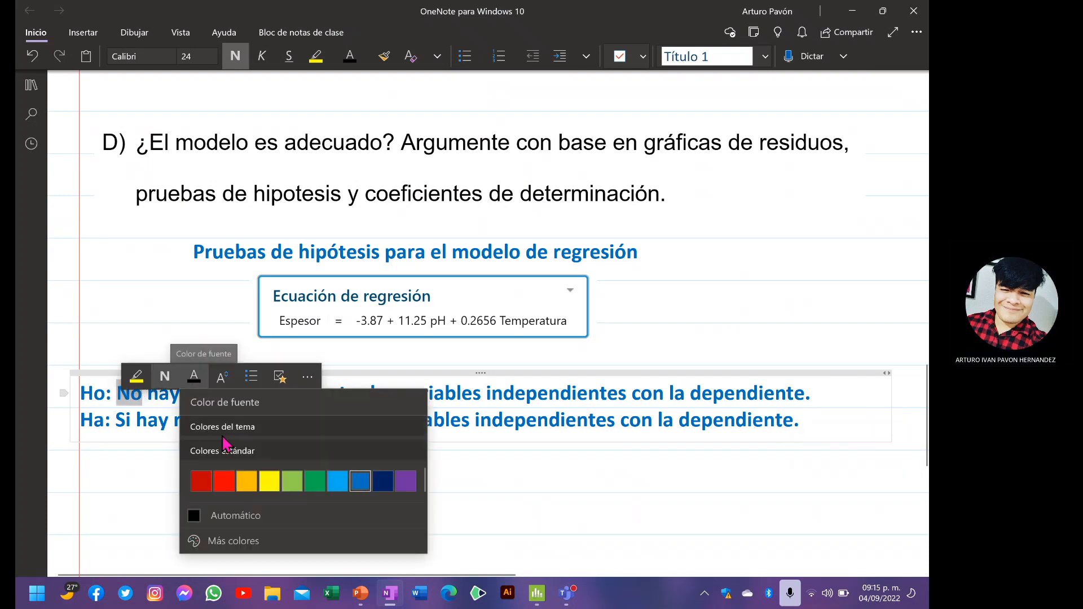
left_click(131, 424)
left_click_drag(136, 419, 115, 420)
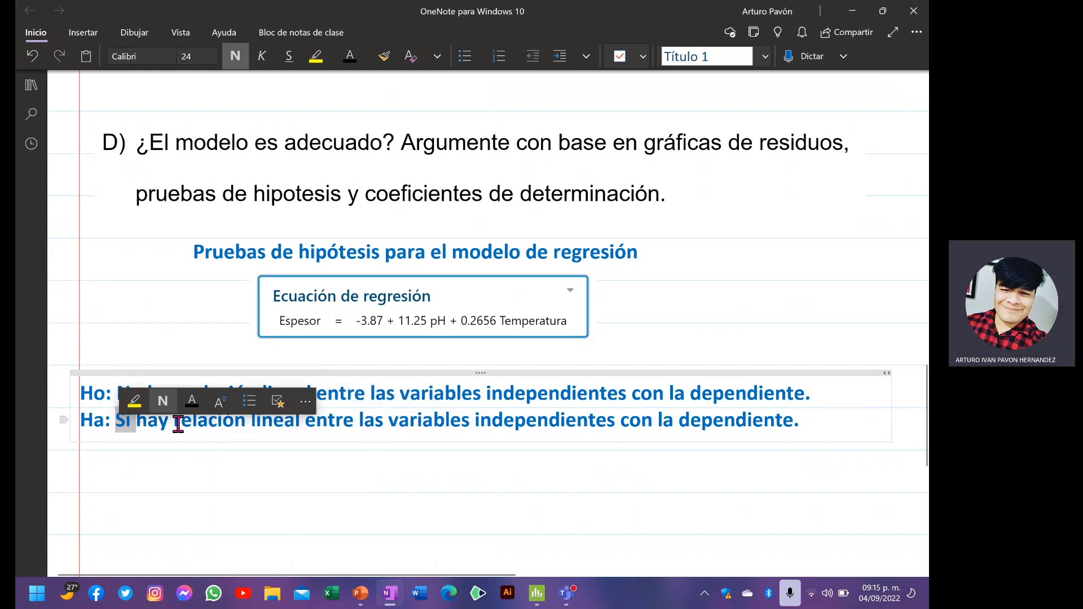
- Highlight the word "Si" in the Ha hypothesis in yellow and "No" in the Ho hypothesis in green
left_click(134, 401)
left_click_drag(143, 393, 120, 393)
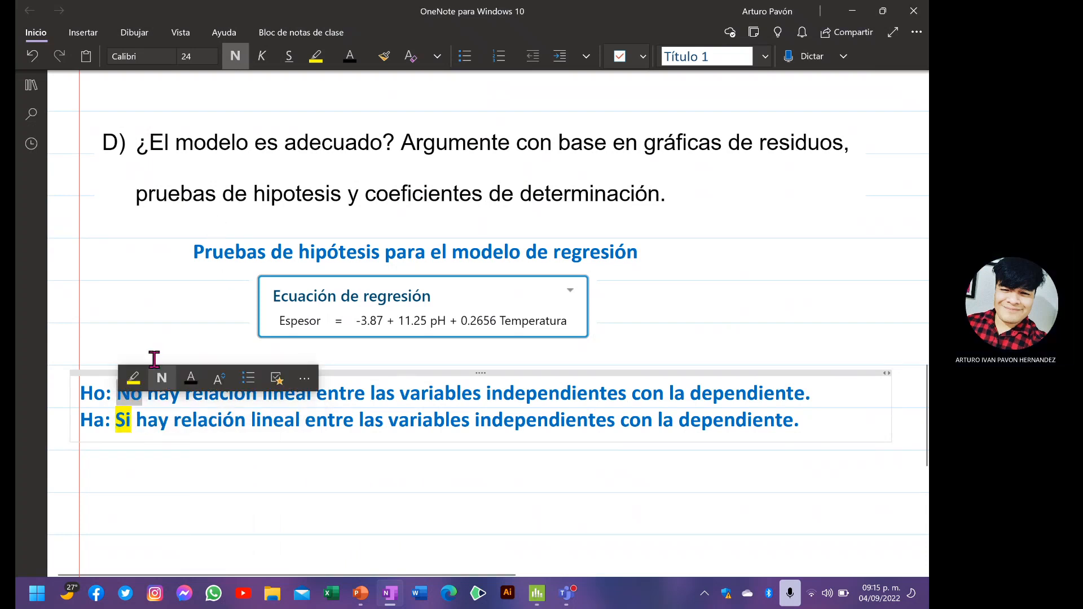
left_click(145, 378)
left_click(162, 439)
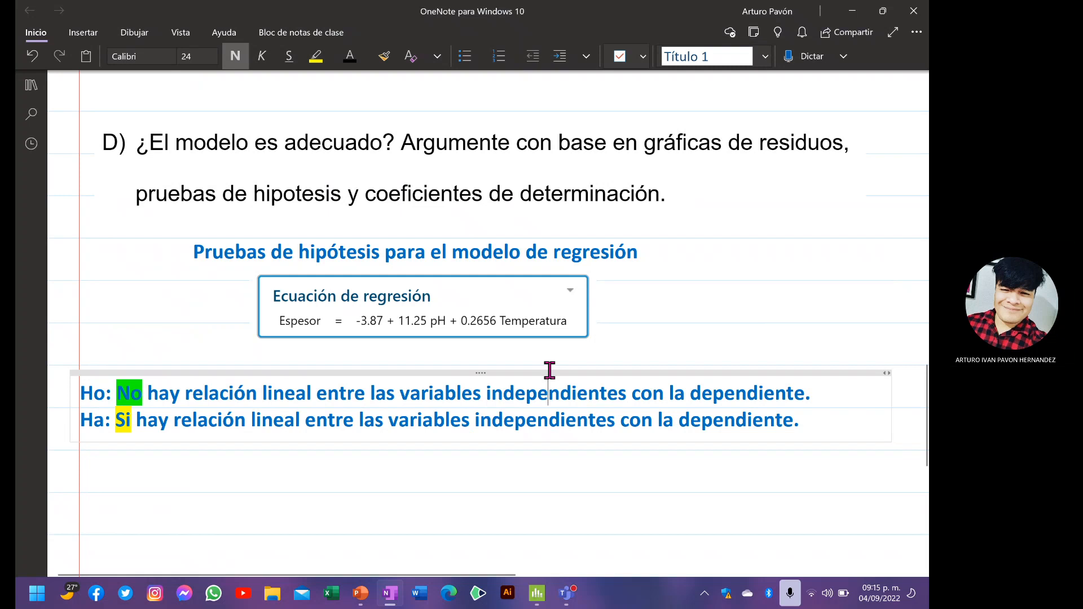
- Move the Ho/Ha hypotheses block up to just below the regression equation and set its text colour to black
left_click_drag(534, 374, 543, 354)
left_click(554, 438)
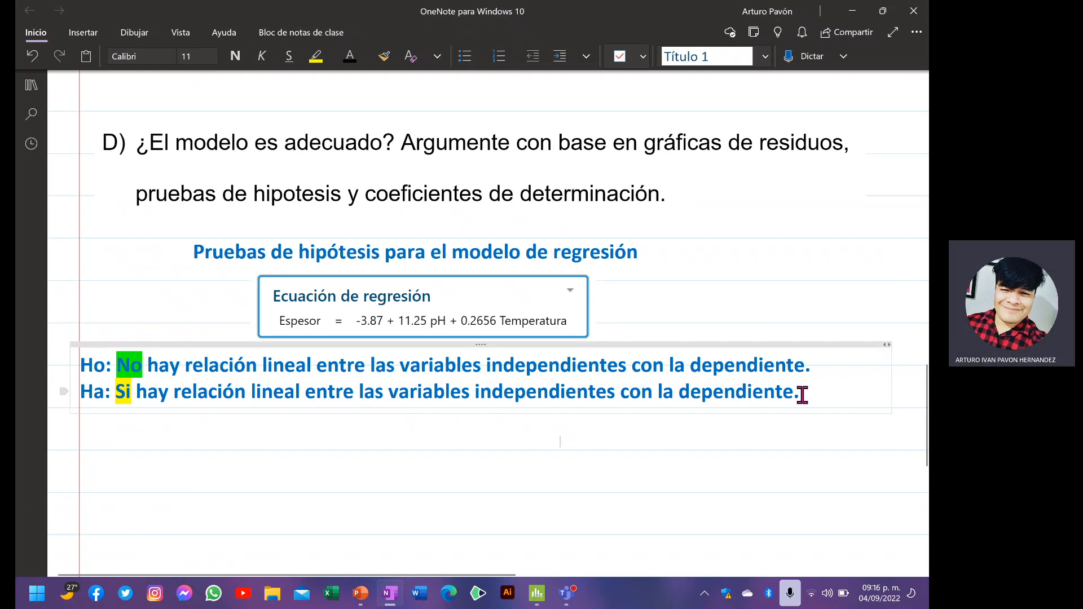
left_click_drag(801, 391, 86, 372)
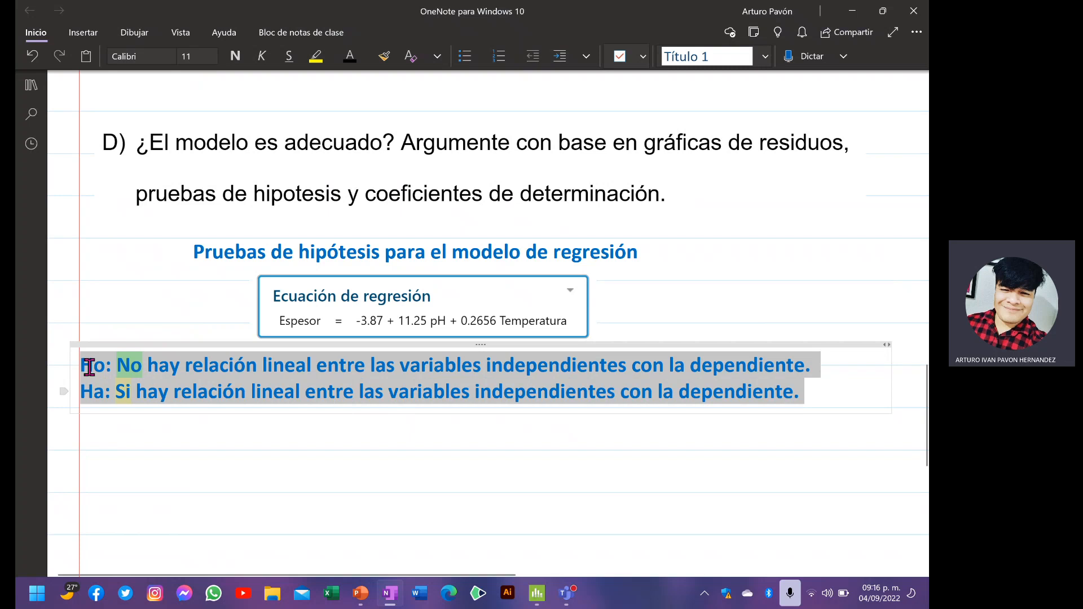
left_click(361, 56)
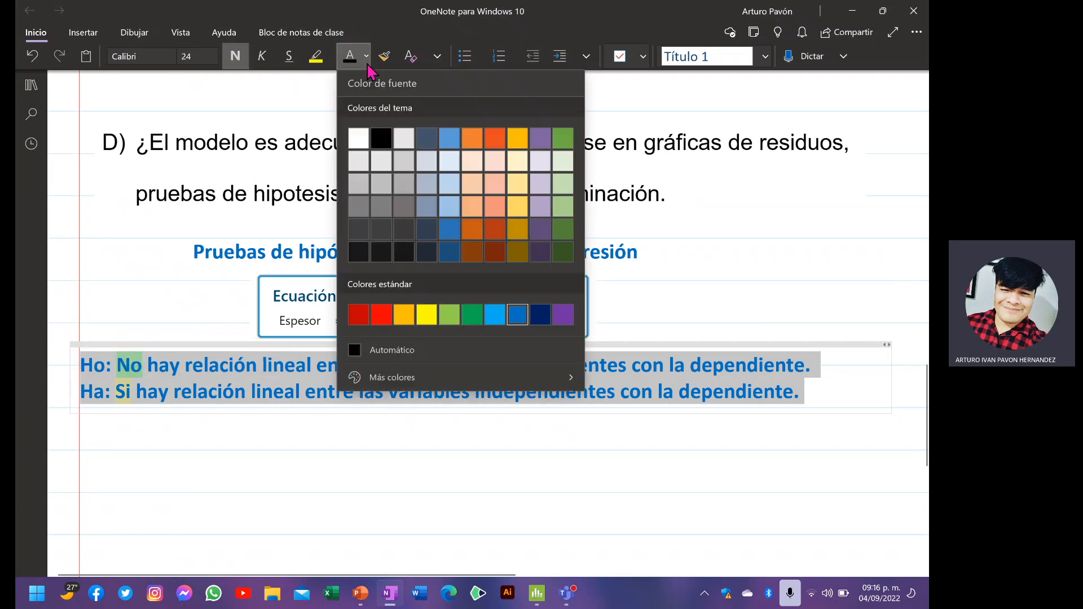
left_click(381, 141)
left_click(160, 379)
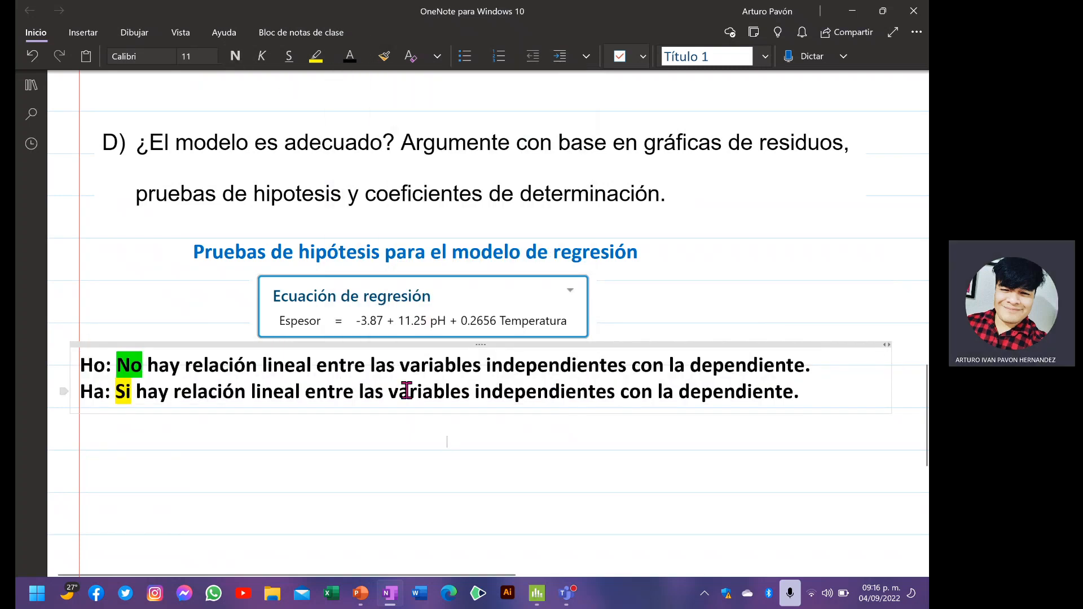
- Switch to Minitab and enlarge the session window so the whole Análisis de Varianza table fits in view
left_click(536, 594)
scroll(344, 241, "up", 5)
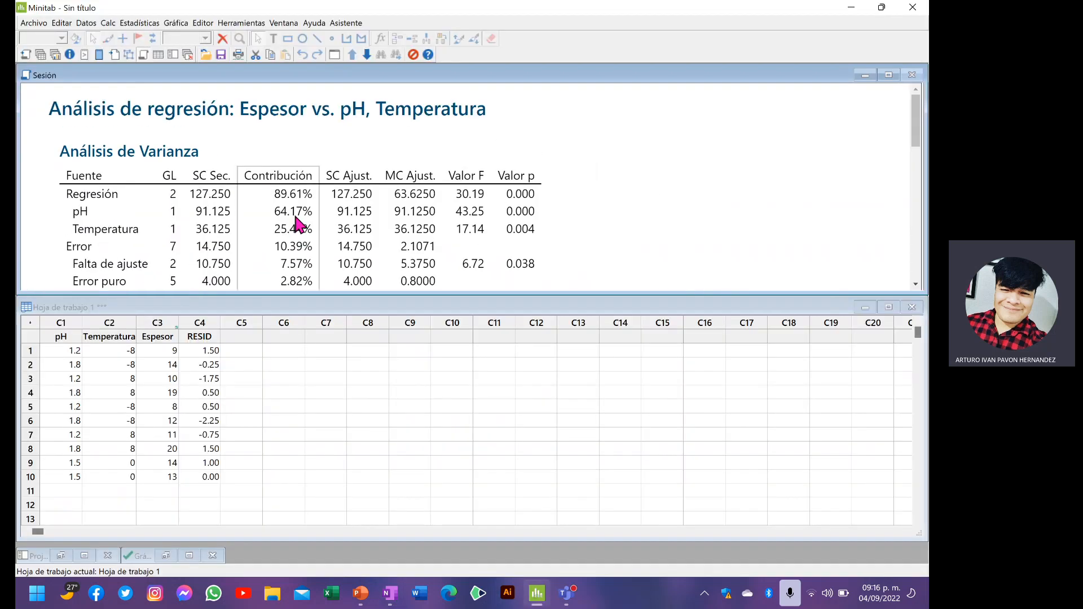
scroll(296, 221, "down", 2)
scroll(295, 220, "up", 1)
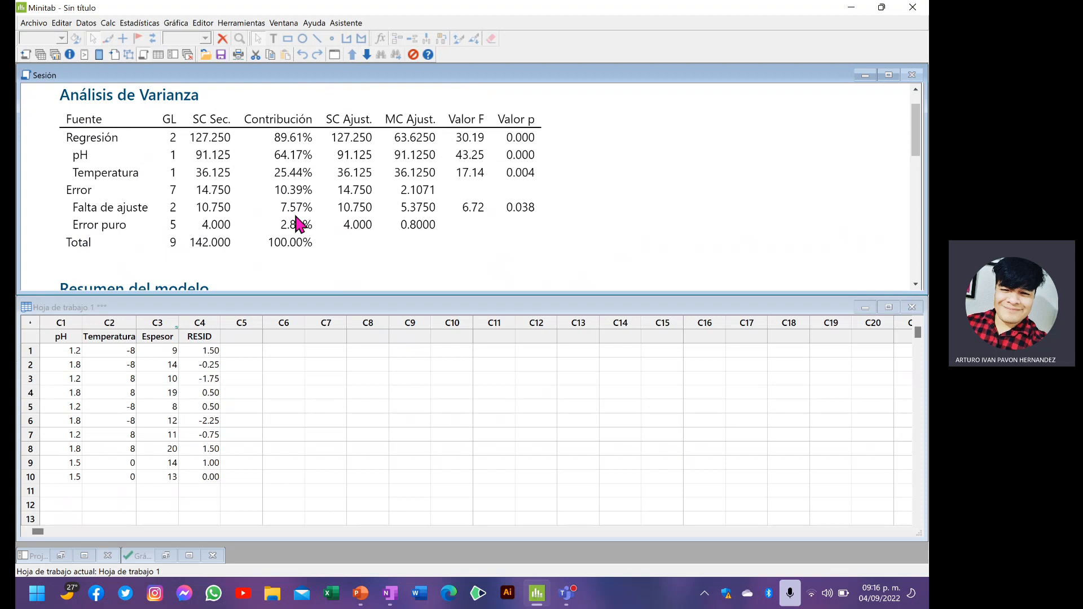
left_click(288, 104)
scroll(846, 254, "up", 1)
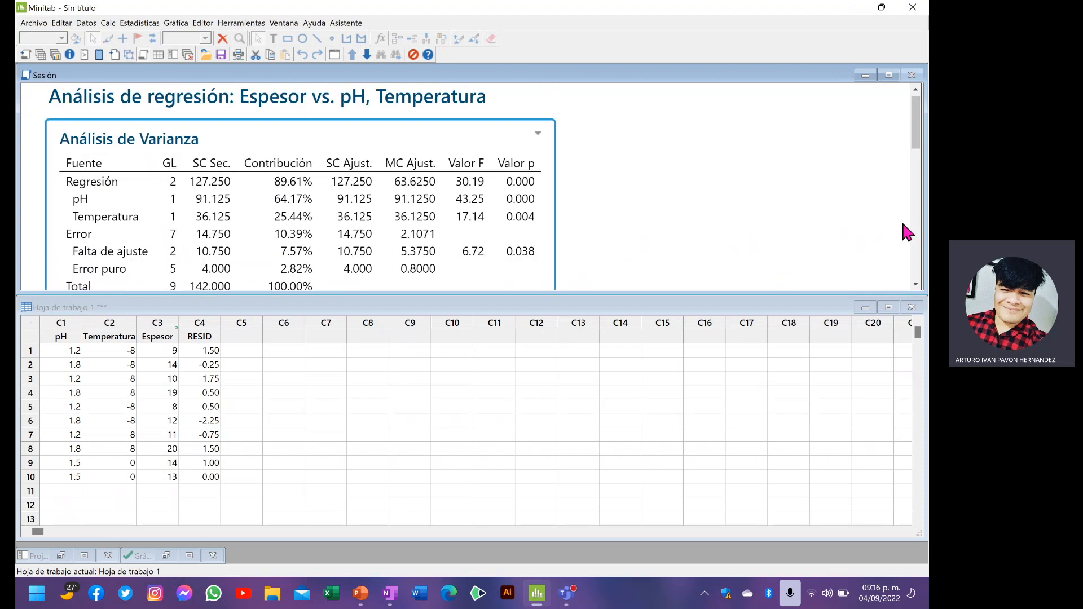
left_click(908, 140)
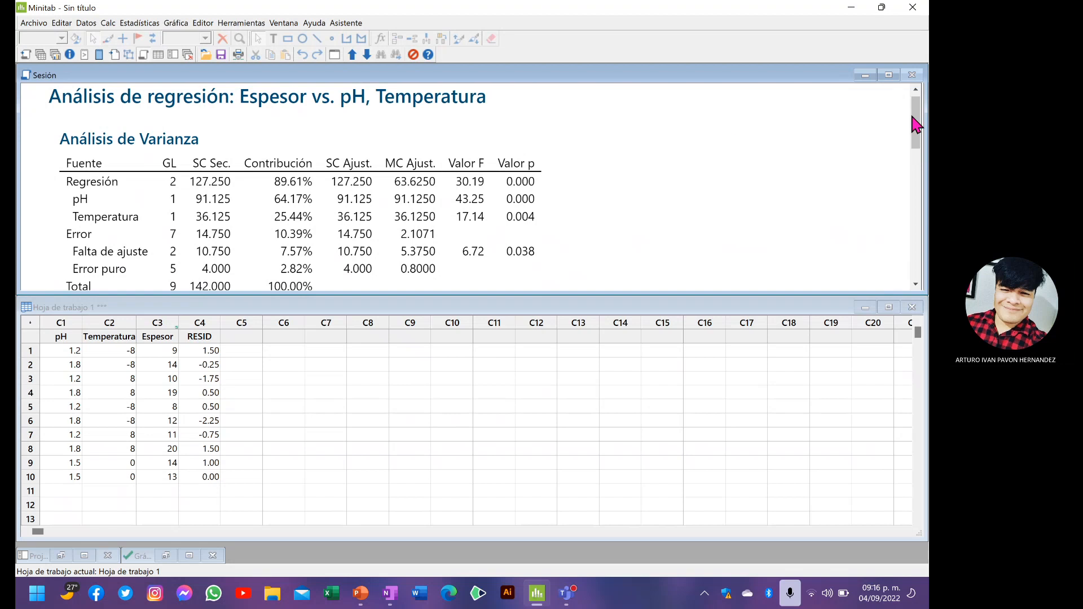
left_click(463, 186)
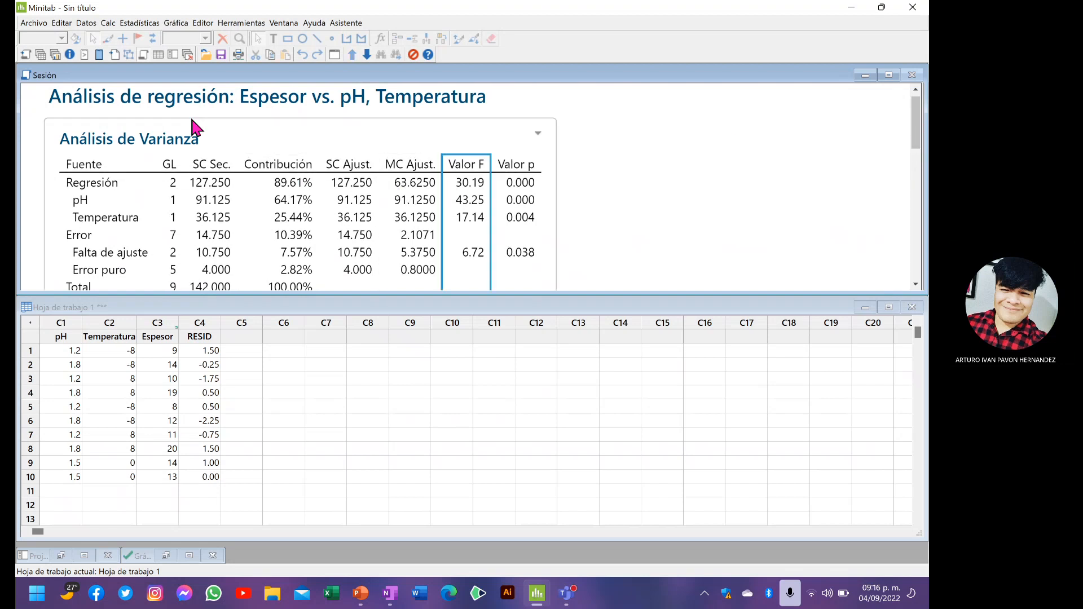
left_click(631, 160)
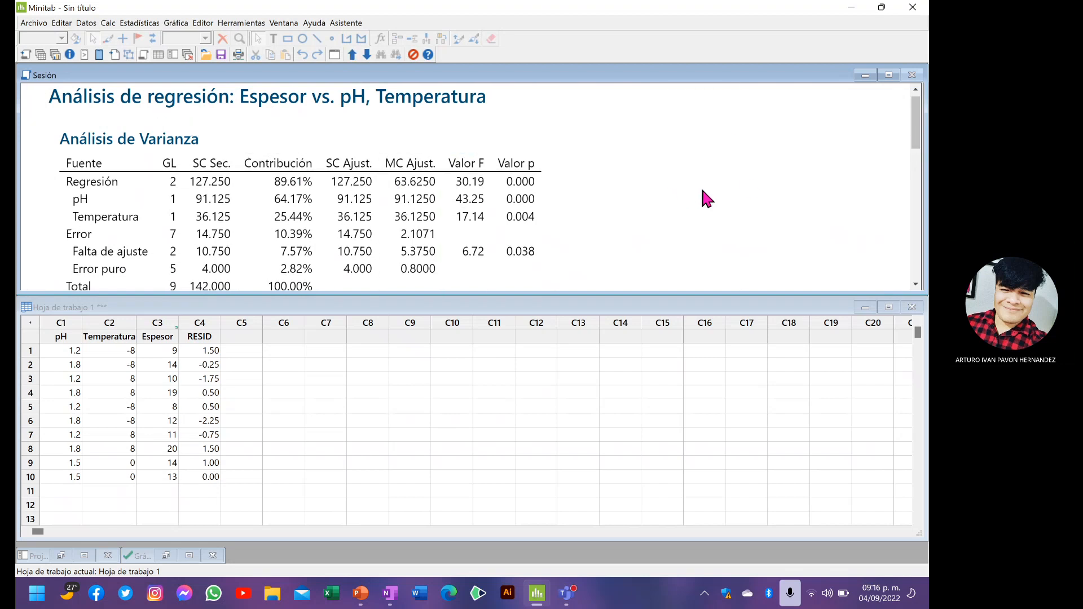
left_click_drag(716, 295, 706, 329)
left_click_drag(631, 292, 628, 314)
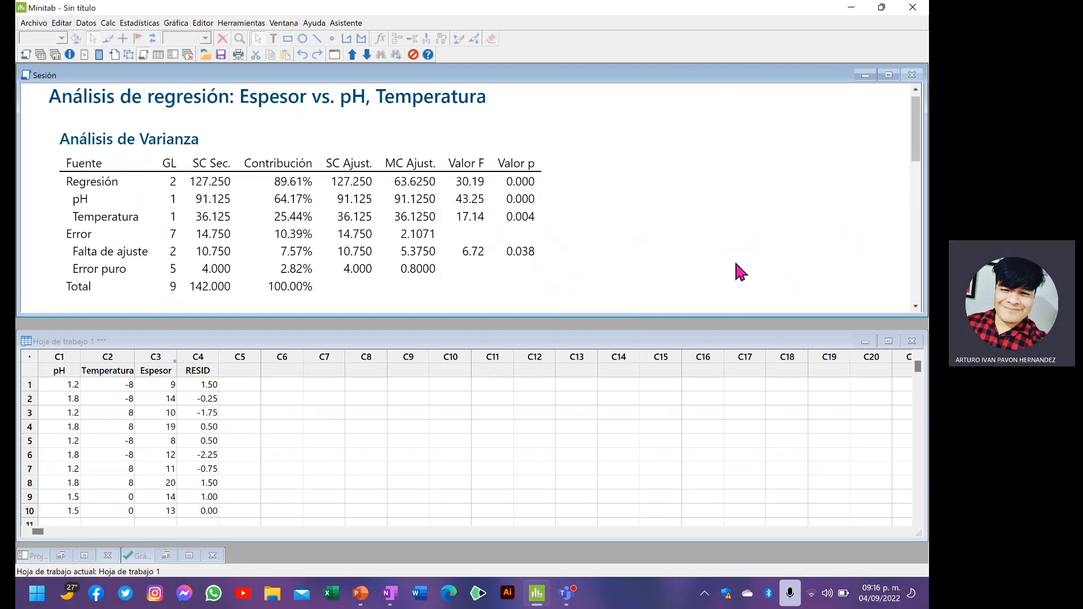
- Capture the Análisis de Varianza table as a screenshot and place it below the hypotheses on the OneNote page
key("super+shift+s")
left_click_drag(73, 118, 567, 313)
left_click(398, 591)
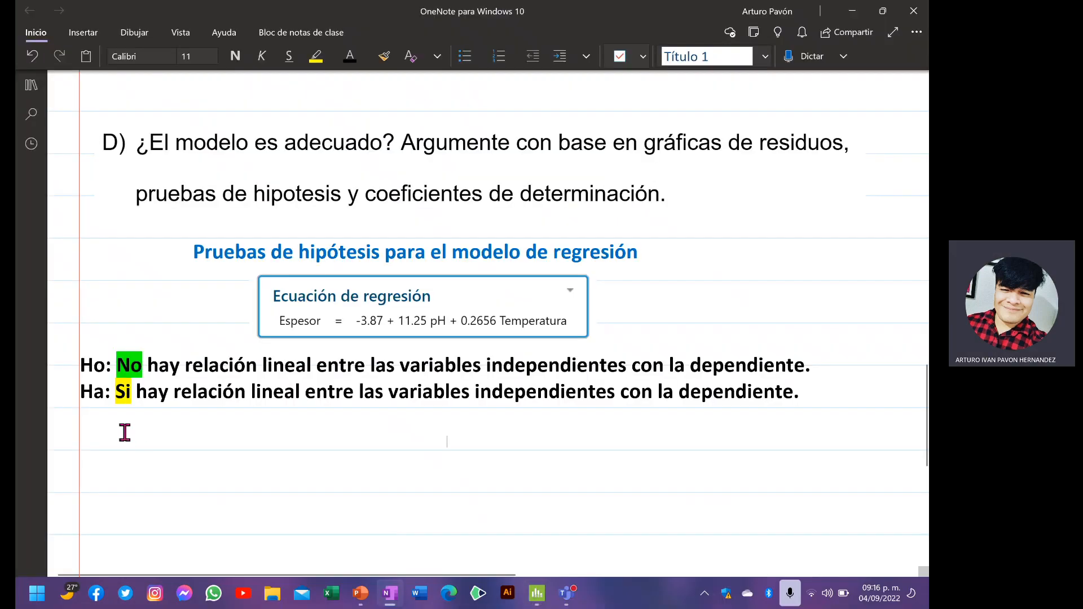
key("ctrl+v")
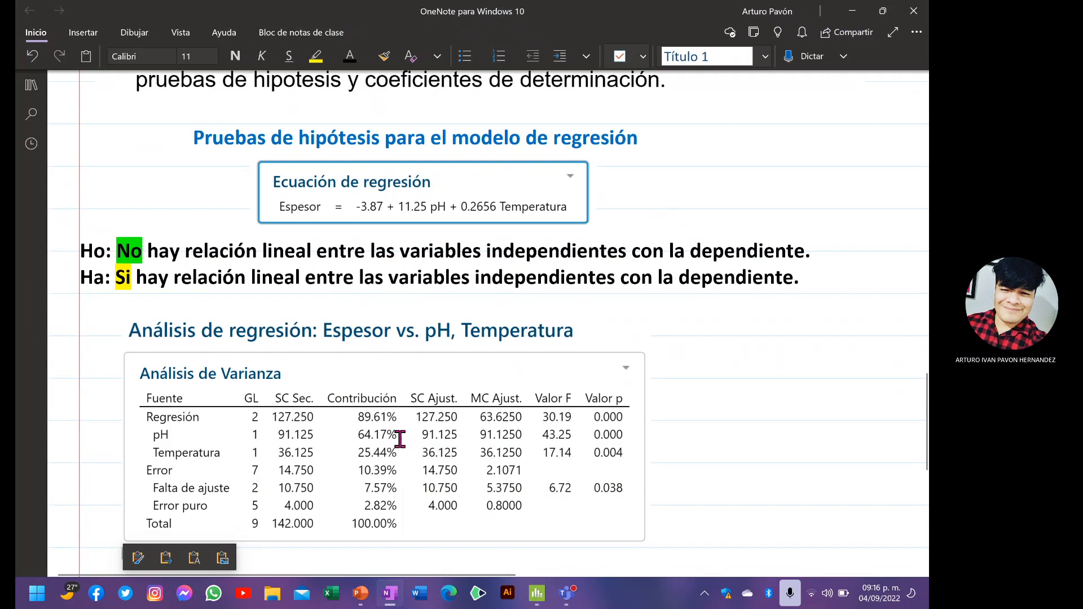
left_click_drag(368, 348, 398, 330)
left_click(729, 342)
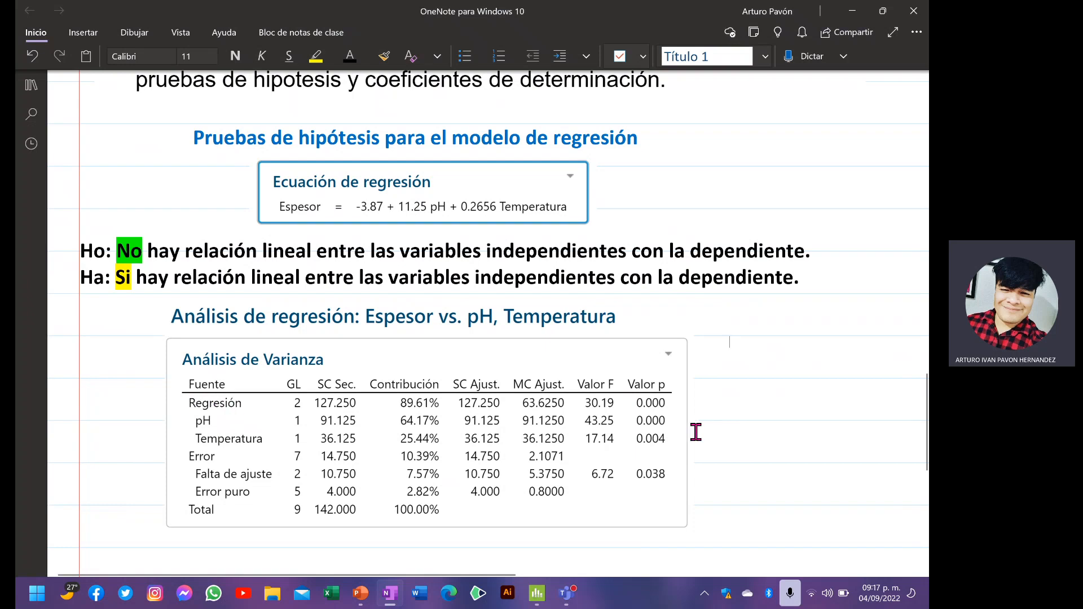
- Mark "Fuente", "Regresión" and the regression row's p-value in the variance table with the turquoise highlighter, and return to text selection mode
left_click(135, 32)
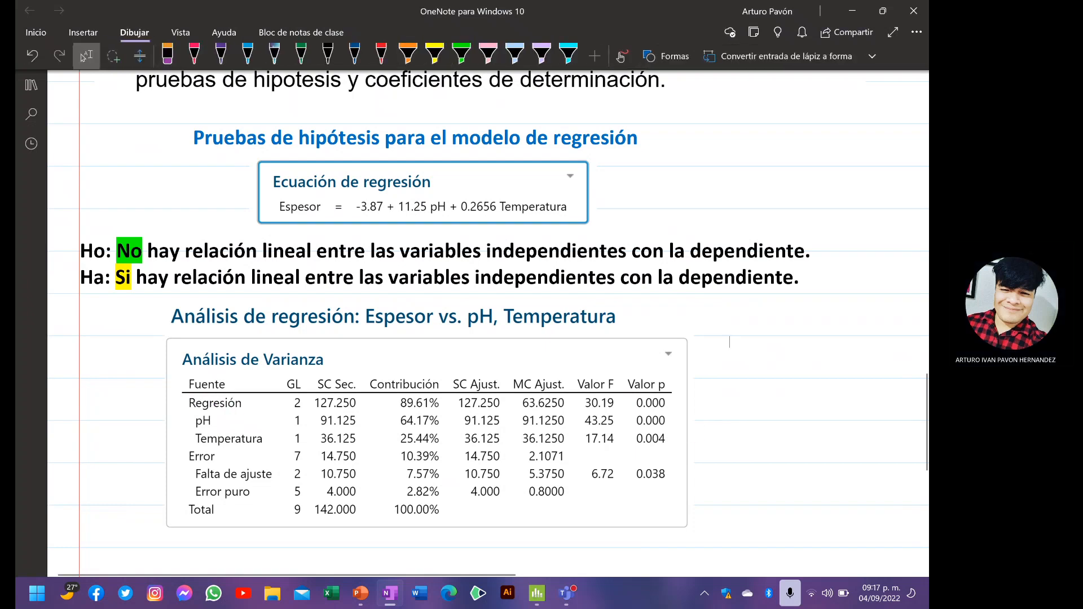
left_click(569, 55)
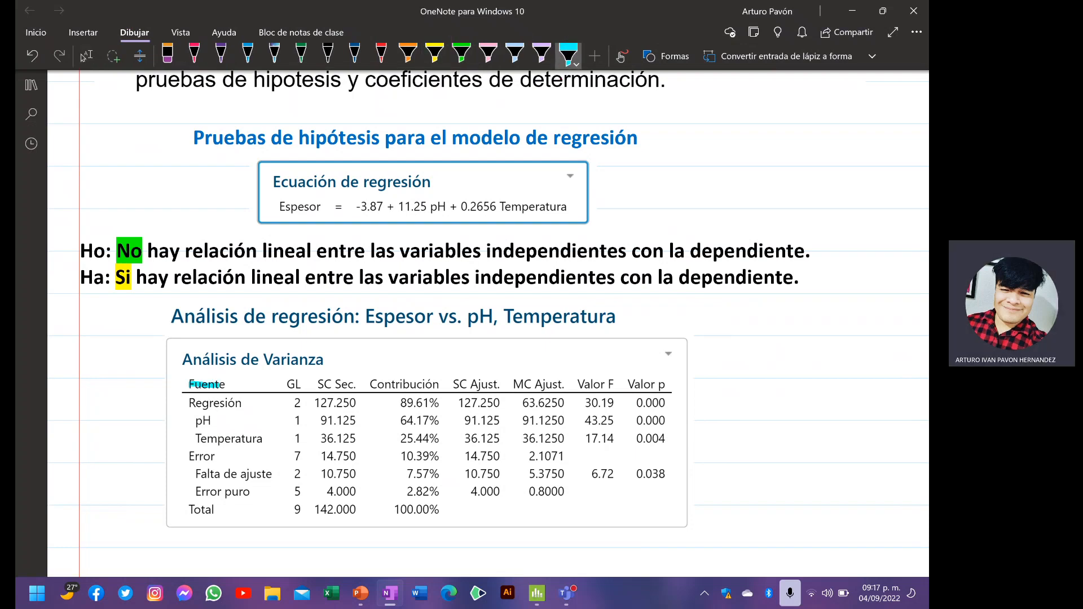
left_click_drag(222, 383, 247, 383)
left_click_drag(217, 400, 241, 404)
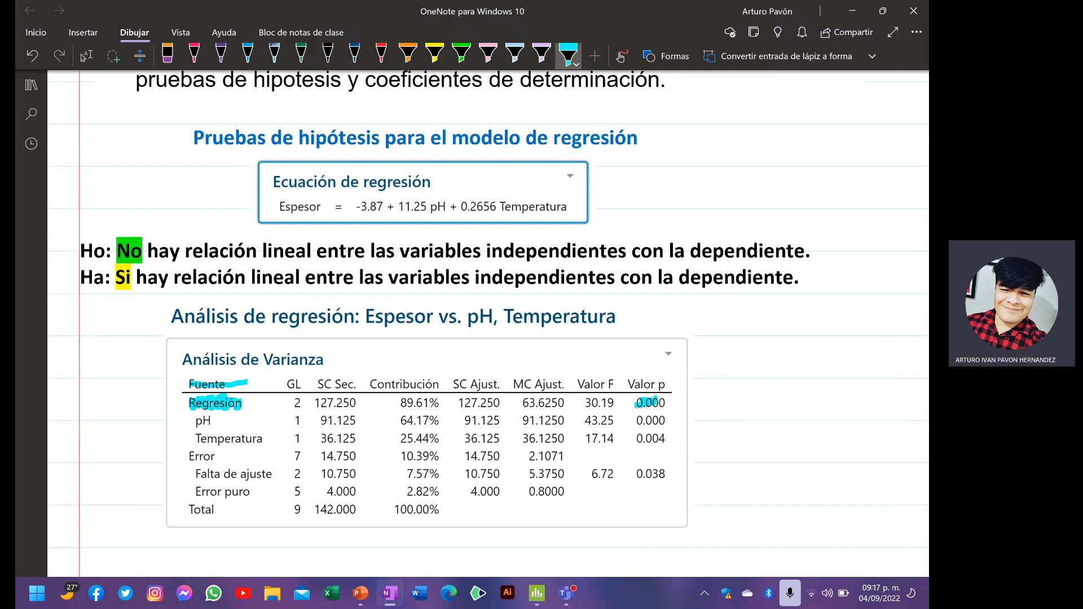
left_click_drag(631, 402, 666, 401)
left_click(86, 56)
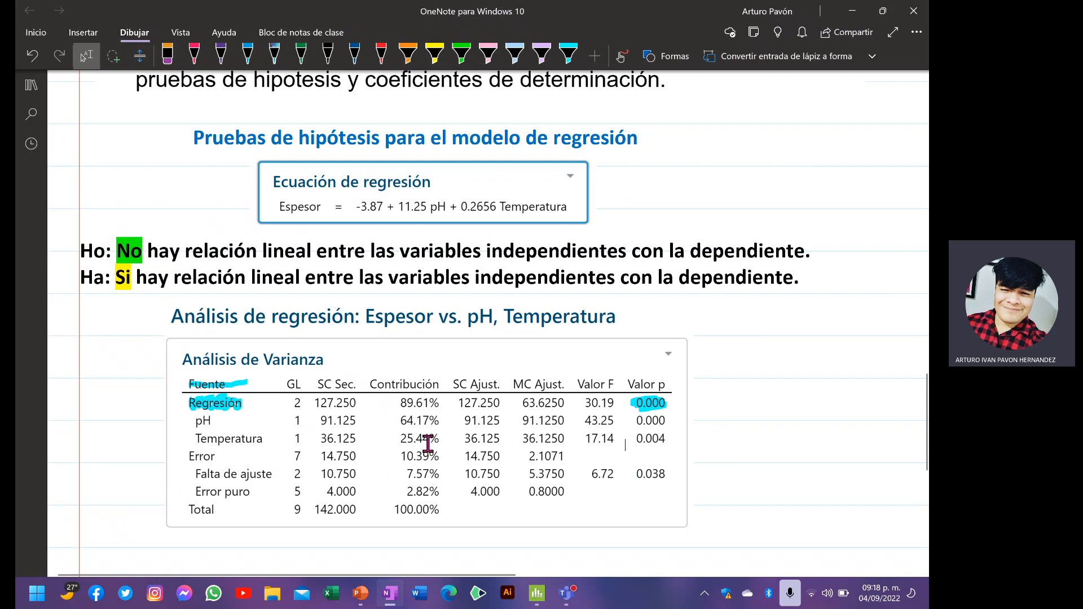
- Copy the hypotheses text block below the variance table and replace the copy's text with "Valor-P"
scroll(395, 437, "down", 1)
scroll(386, 435, "down", 3)
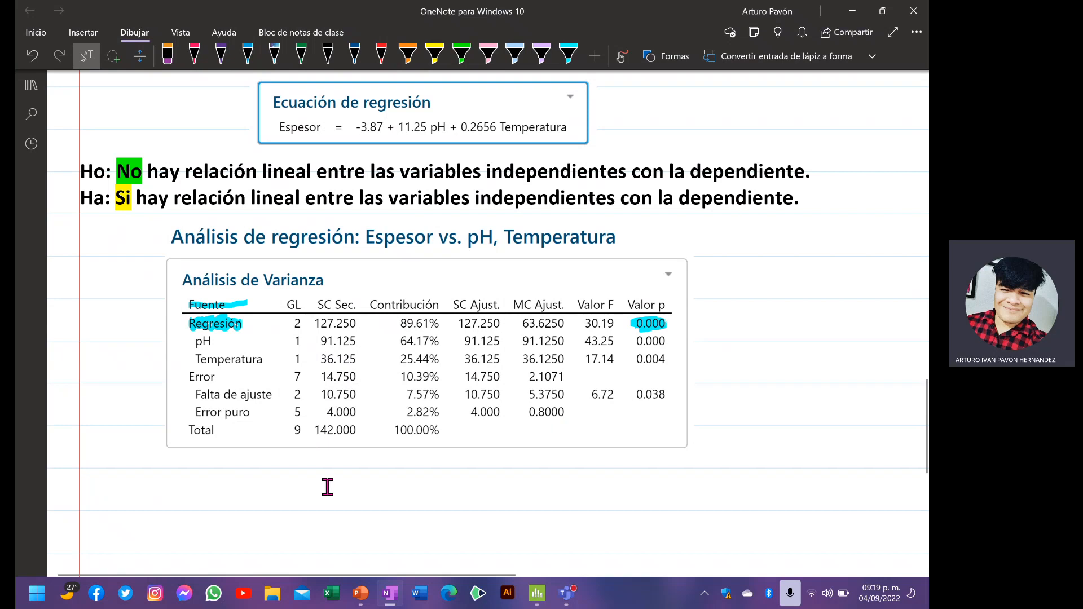
left_click(166, 151)
key("ctrl+c")
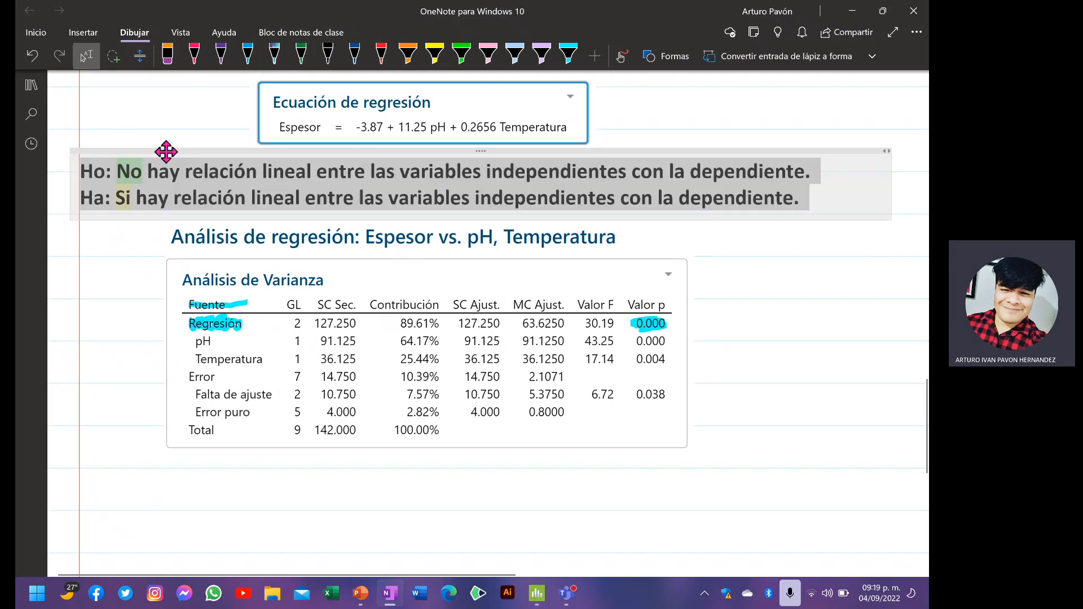
left_click(180, 486)
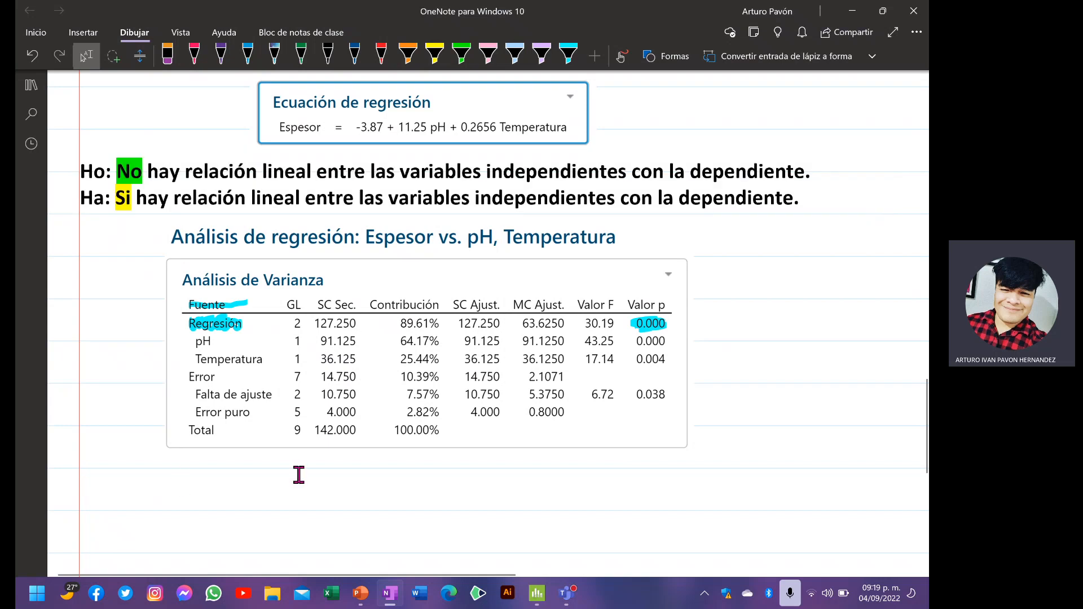
key("ctrl+v")
left_click_drag(510, 529, 160, 445)
type("Val")
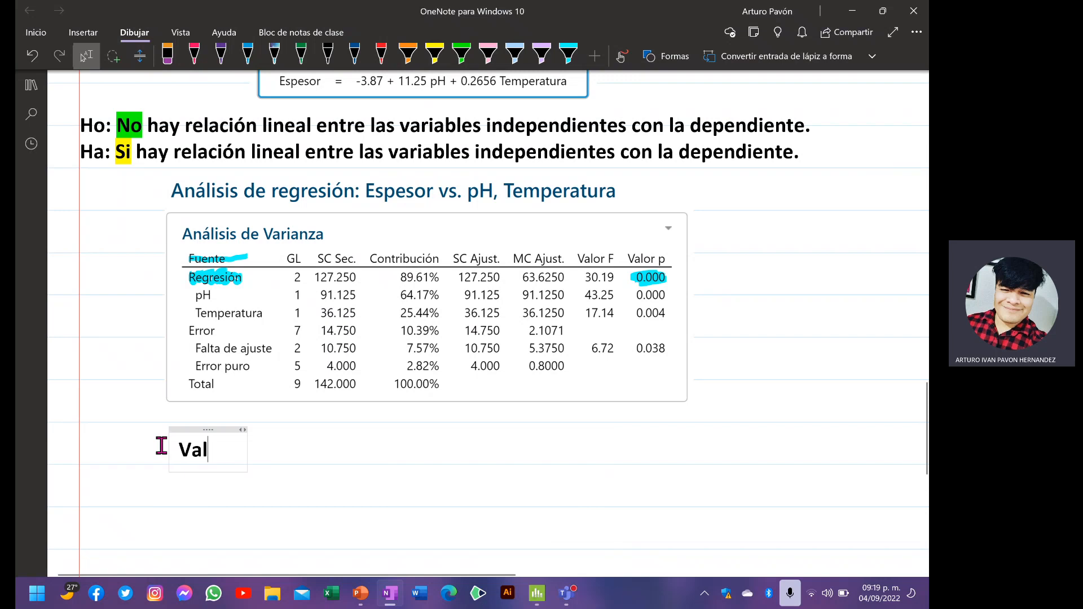
type("or")
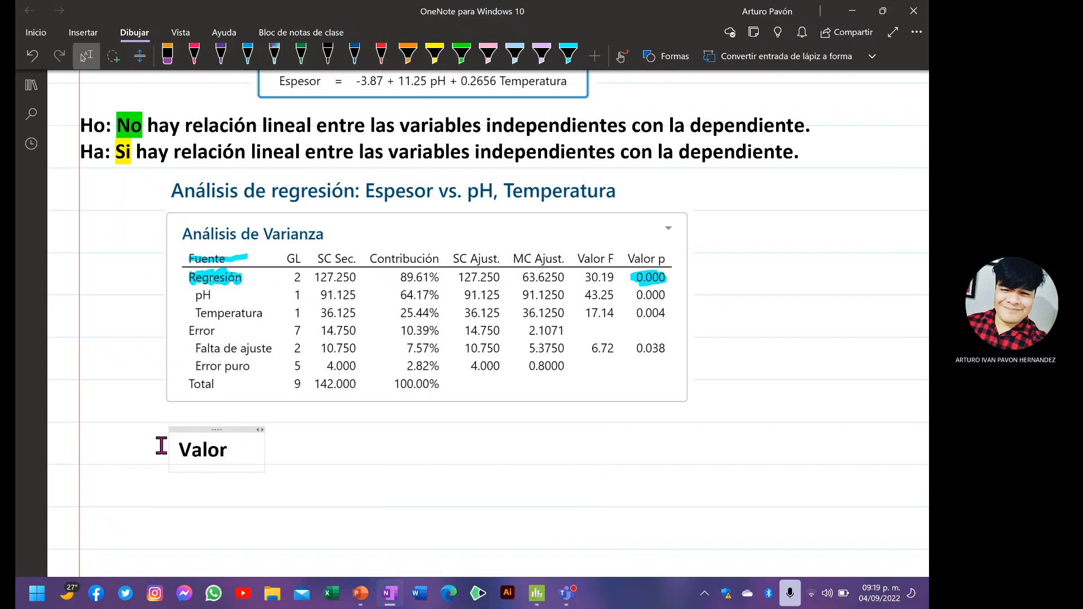
type("-P")
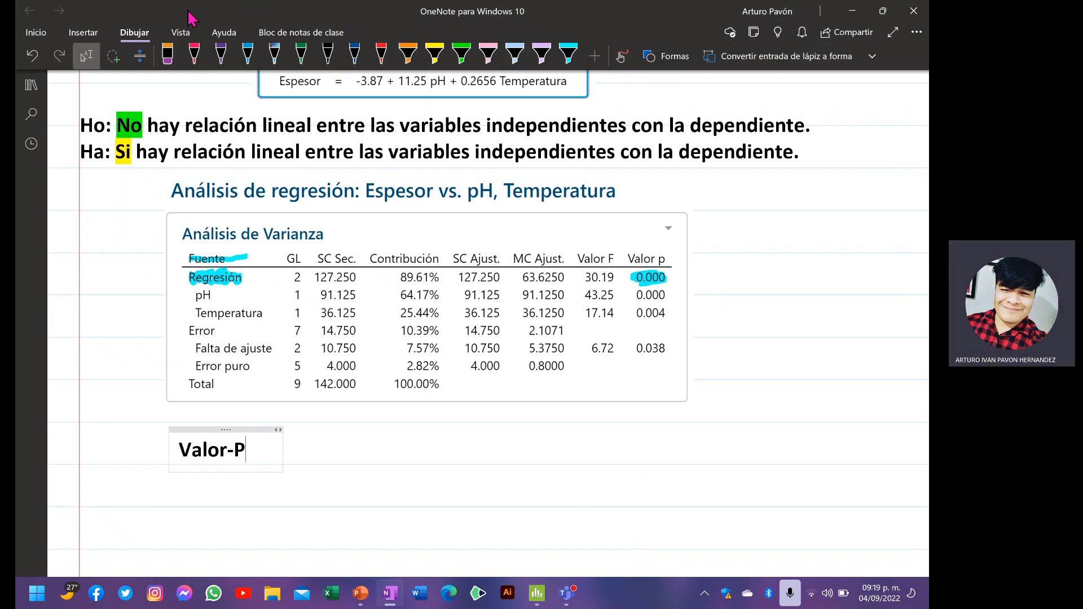
- Add the ≤ symbol after "Valor-P" and change its capital P to lowercase, giving "Valor-p≤"
left_click(273, 16)
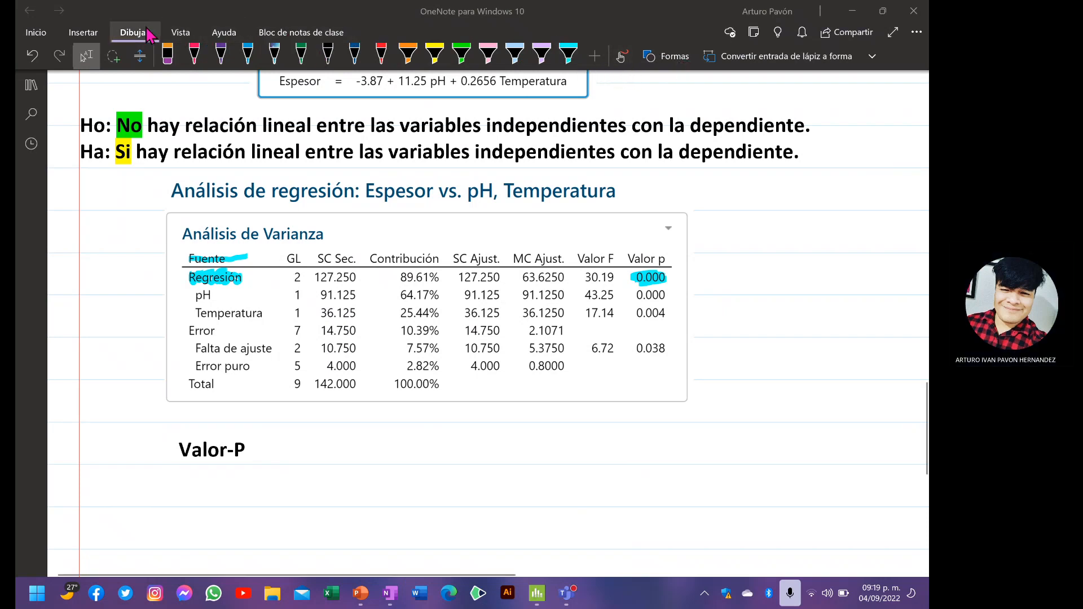
left_click(85, 33)
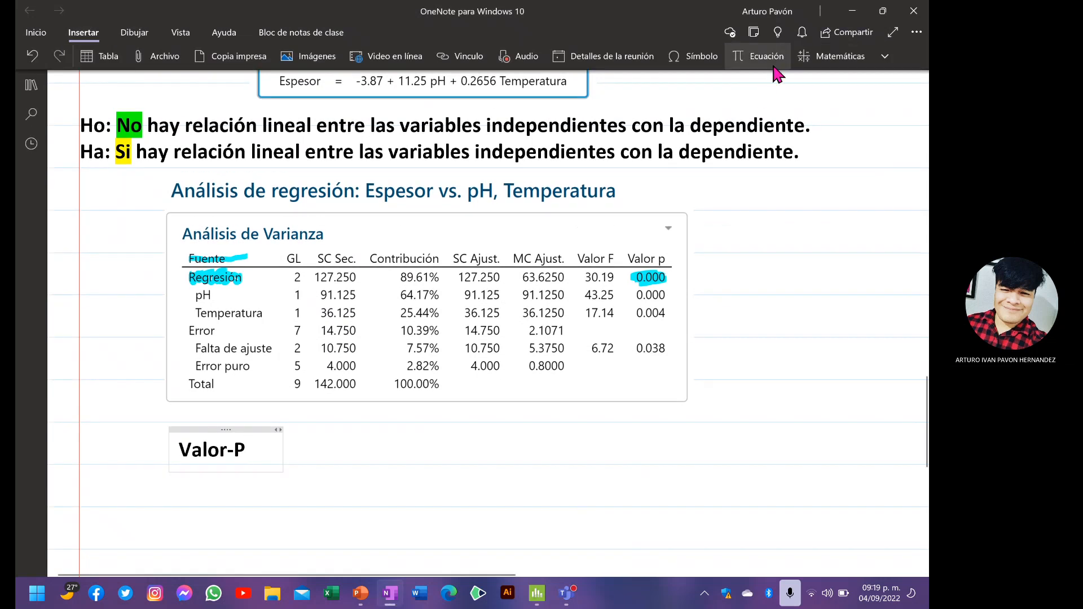
left_click(705, 61)
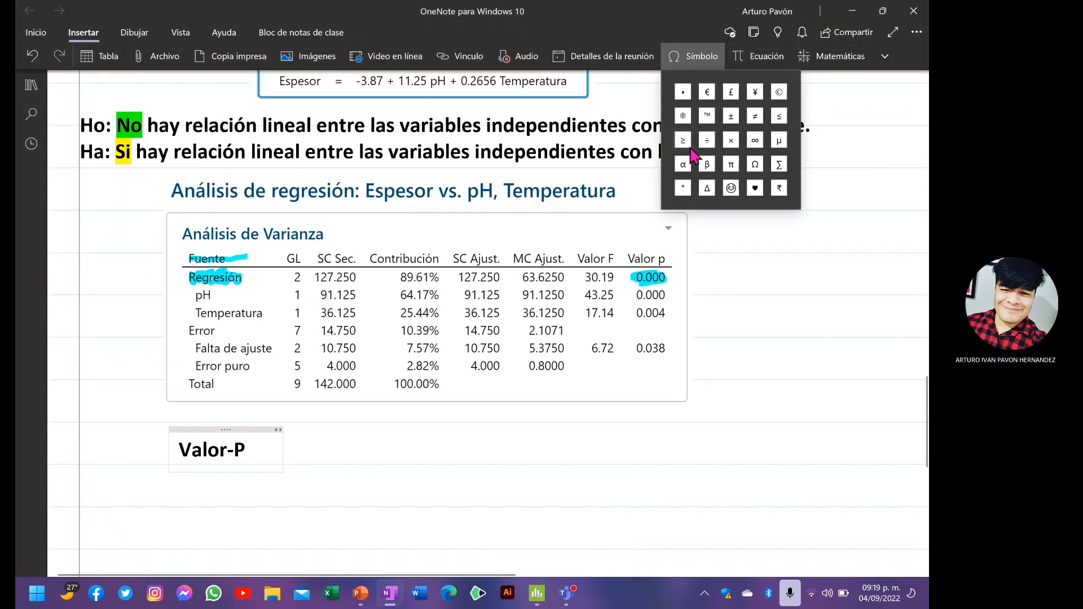
left_click(779, 116)
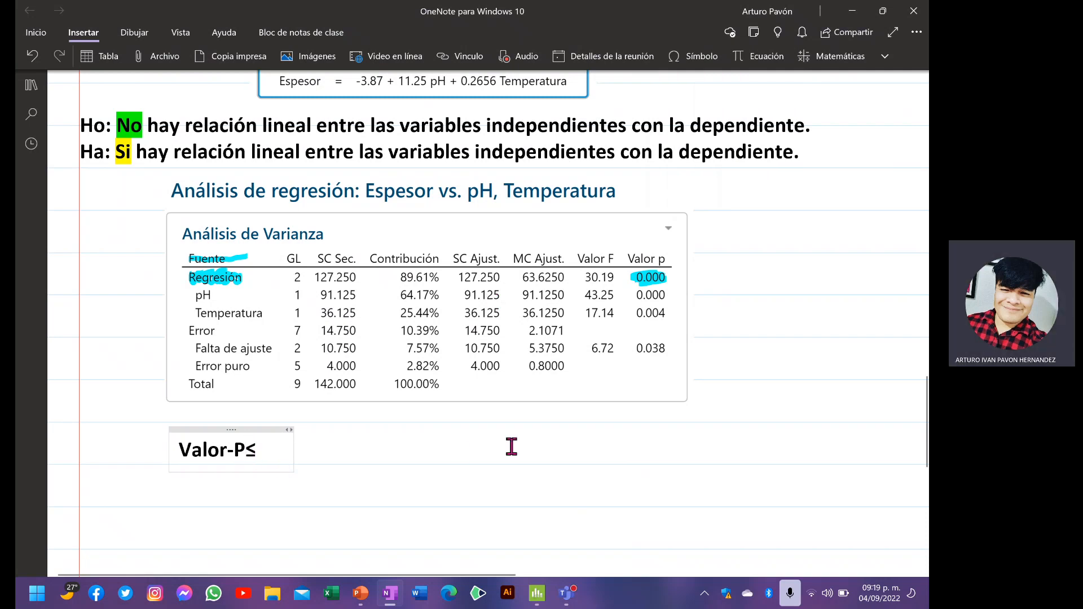
key("Left")
key("BackSpace")
type("p")
- Complete the decision rule by inserting the α symbol followed by ", rechazar Ho"
left_click(721, 72)
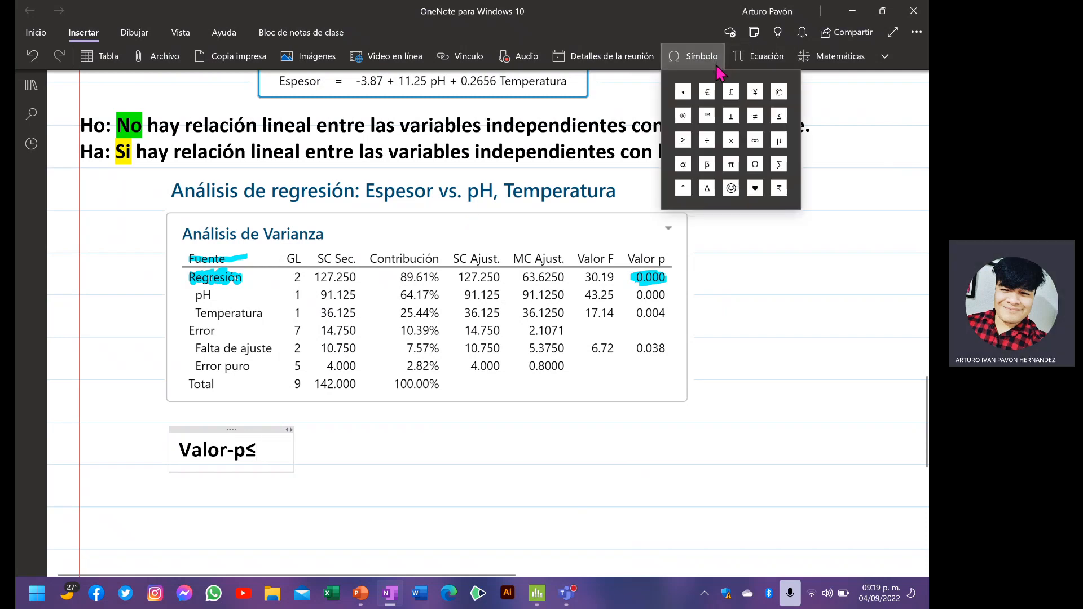
left_click(683, 164)
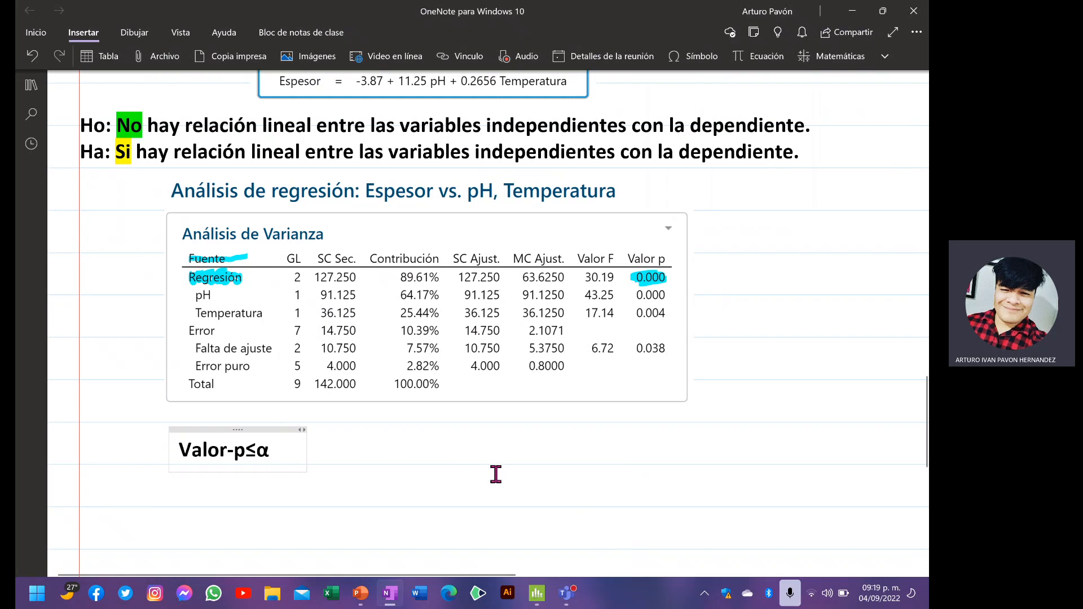
type(", ")
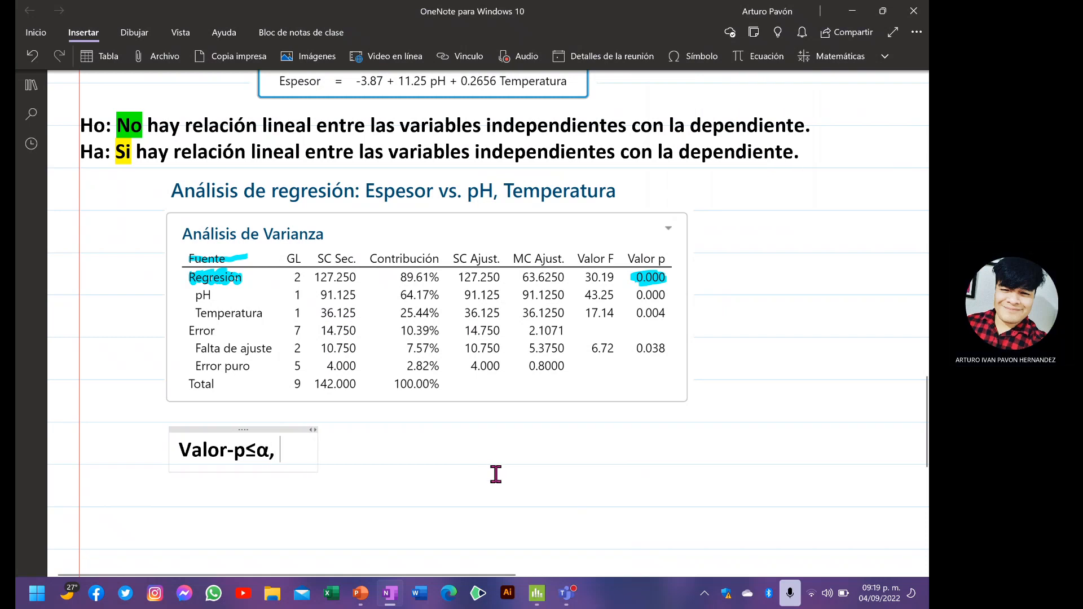
type("rechaz")
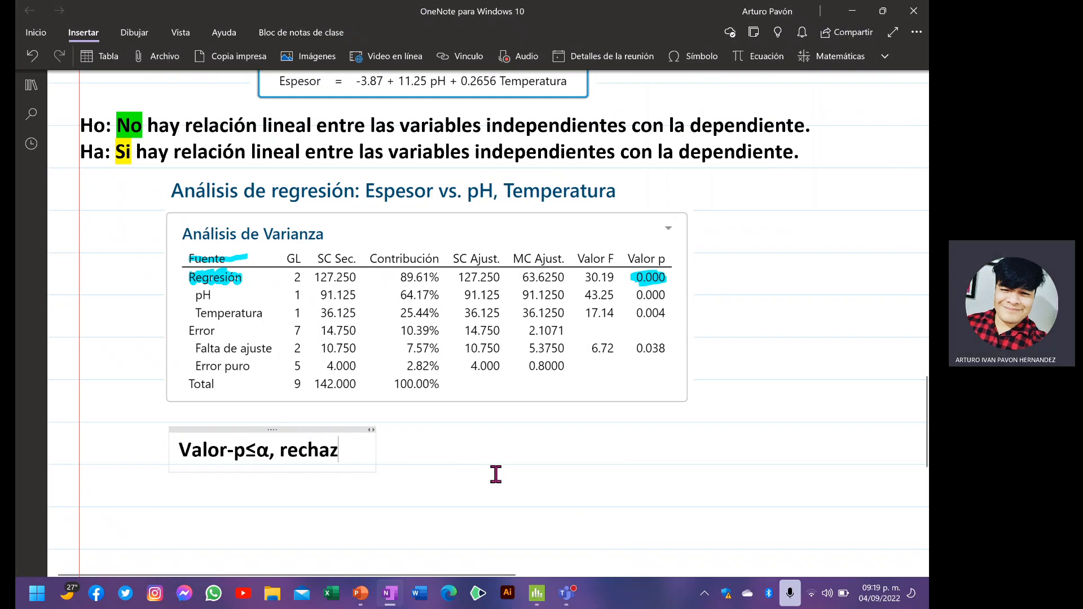
type("ar Ho")
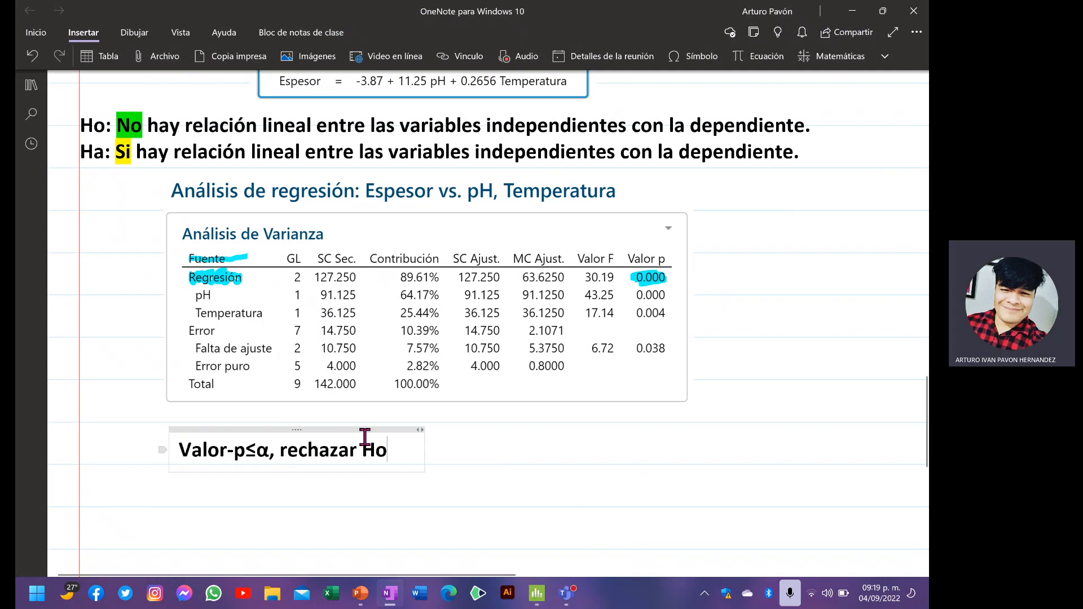
- Move the decision rule text block so it sits centred just below the variance table
left_click_drag(353, 430, 466, 428)
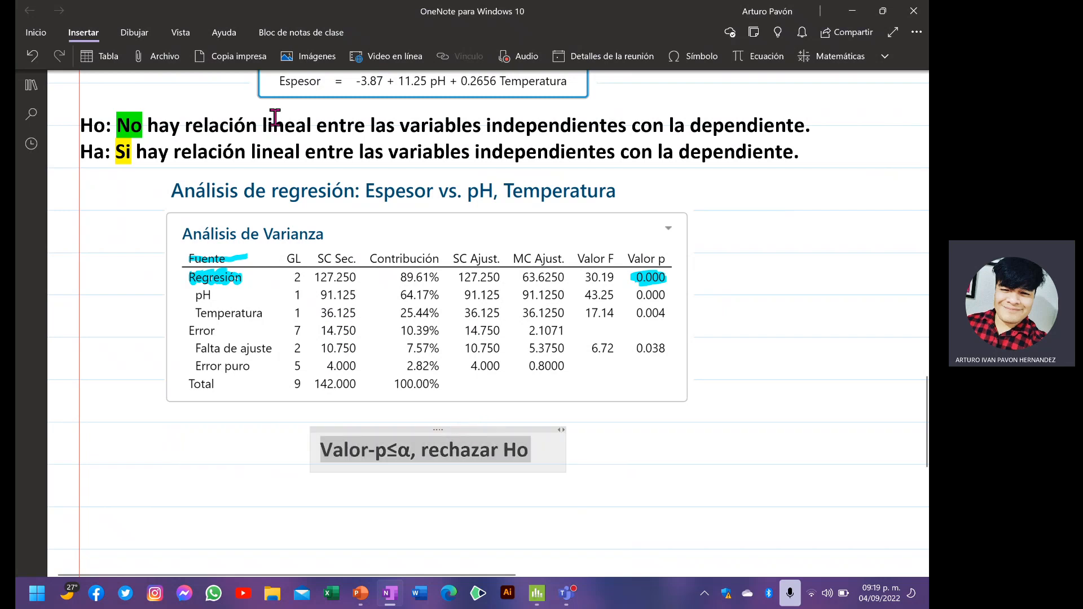
left_click(36, 32)
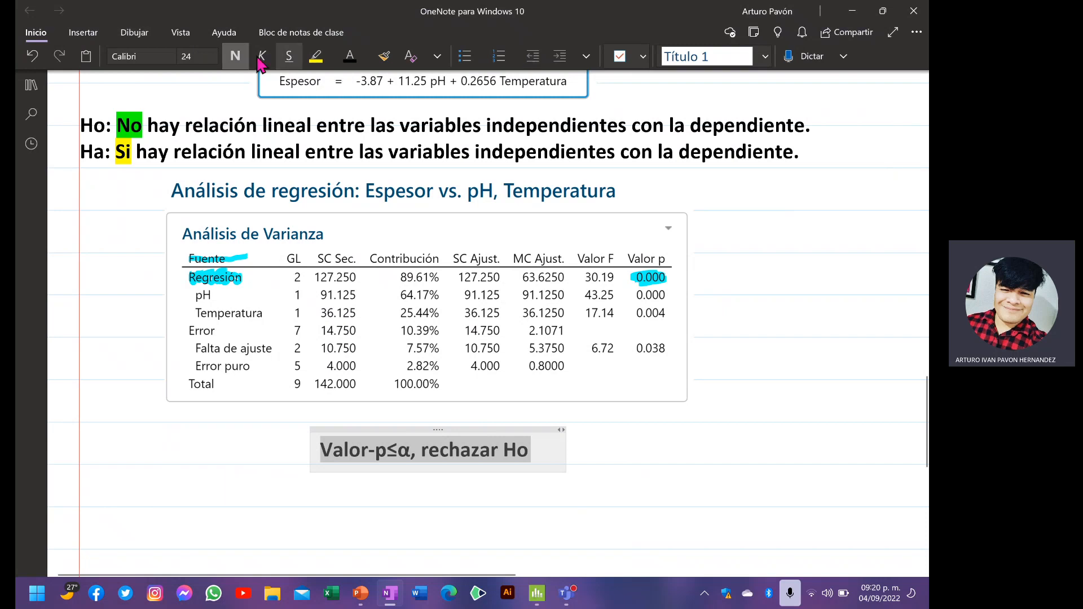
left_click_drag(474, 434, 491, 416)
left_click(491, 435)
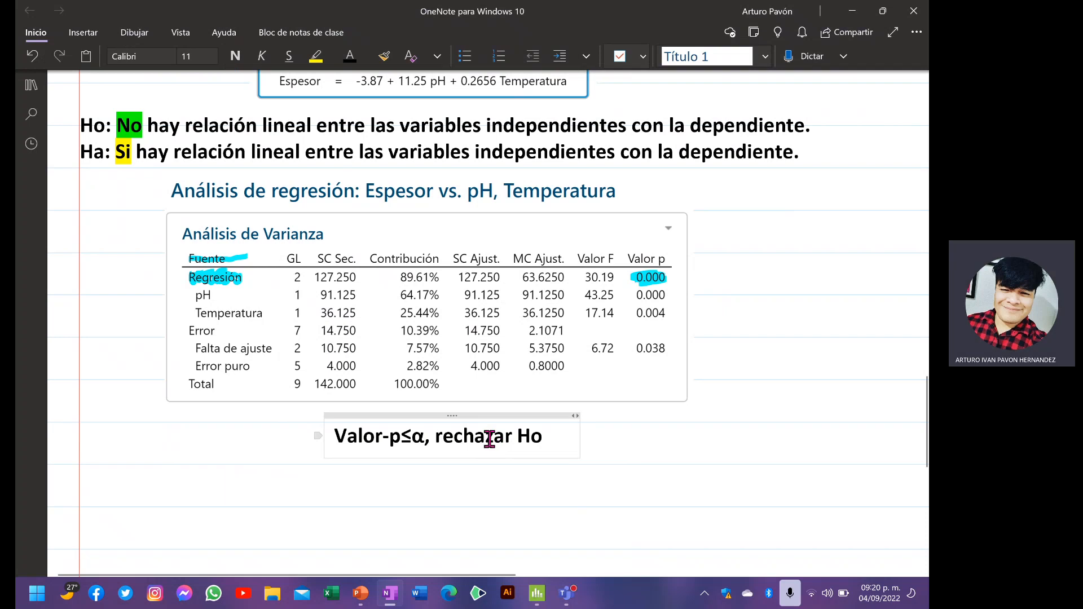
- Highlight "Valor-p≤α" in yellow within the decision rule
left_click_drag(546, 444, 337, 440)
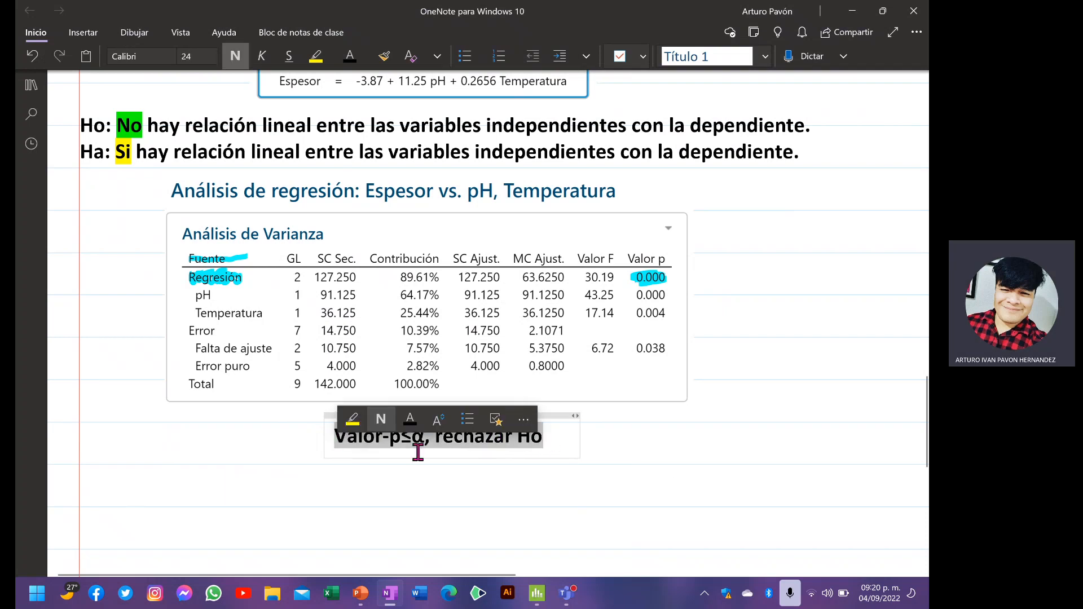
left_click(434, 442)
left_click_drag(432, 438, 409, 443)
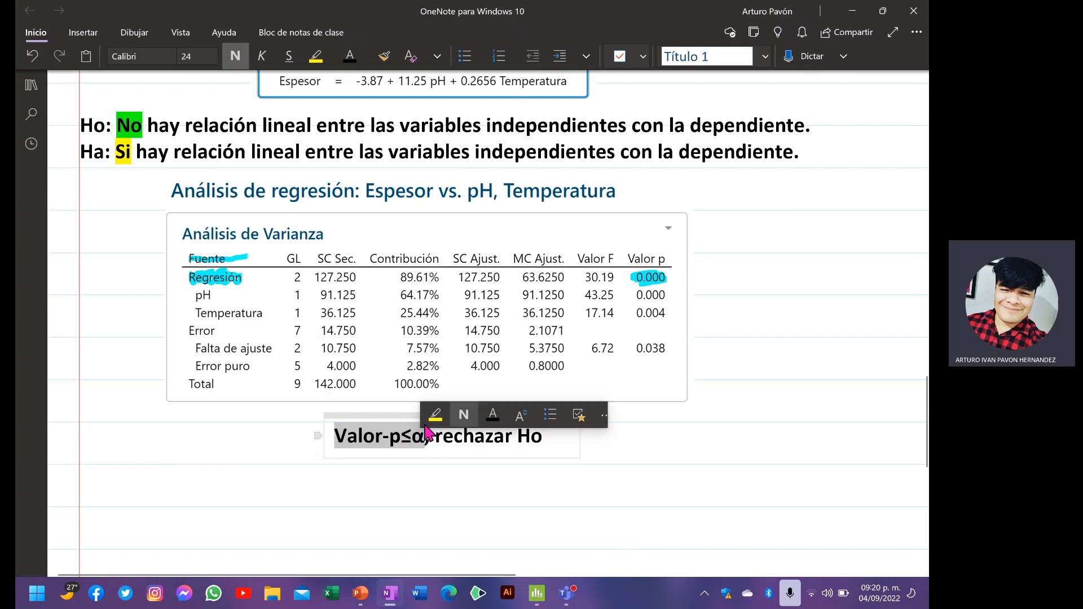
key("ctrl+alt+h")
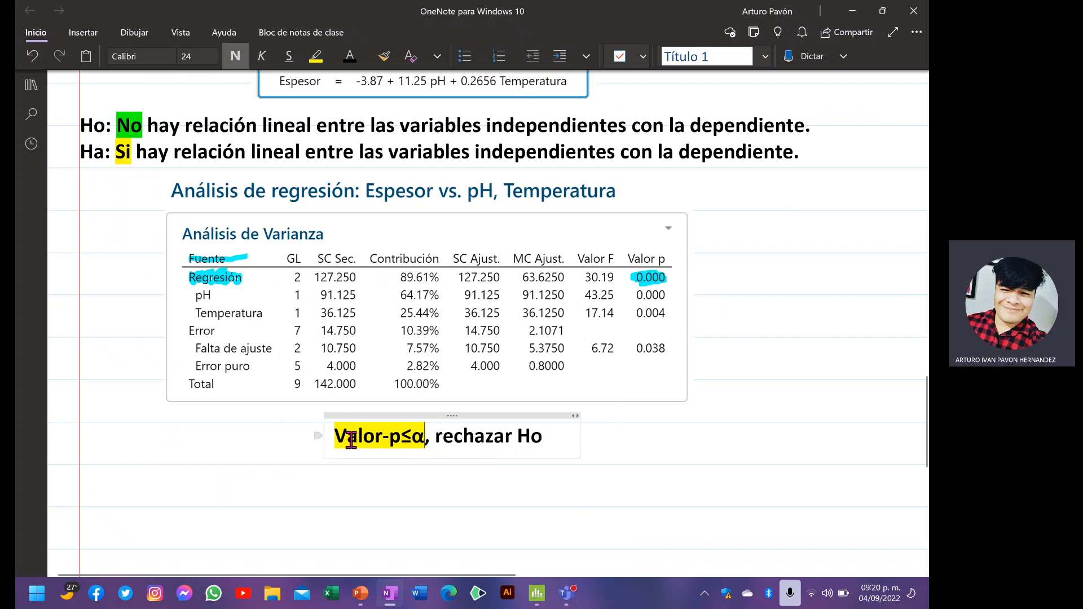
- Add a second line "0.000≤" under the decision rule, reusing the ≤ symbol copied from the line above
left_click(546, 443)
key("Return")
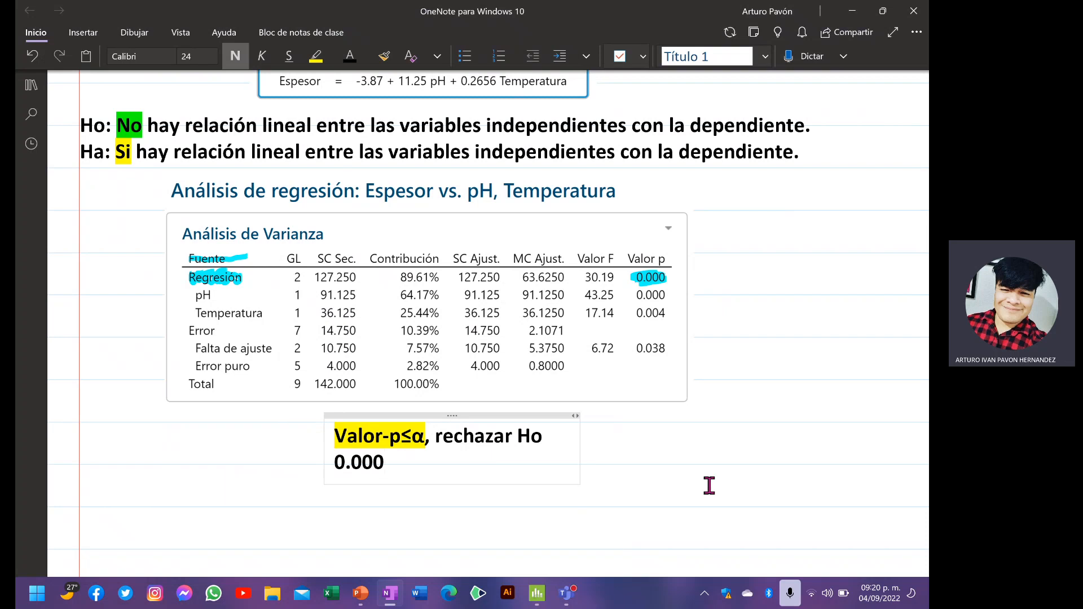
double_click(408, 435)
key("ctrl+c")
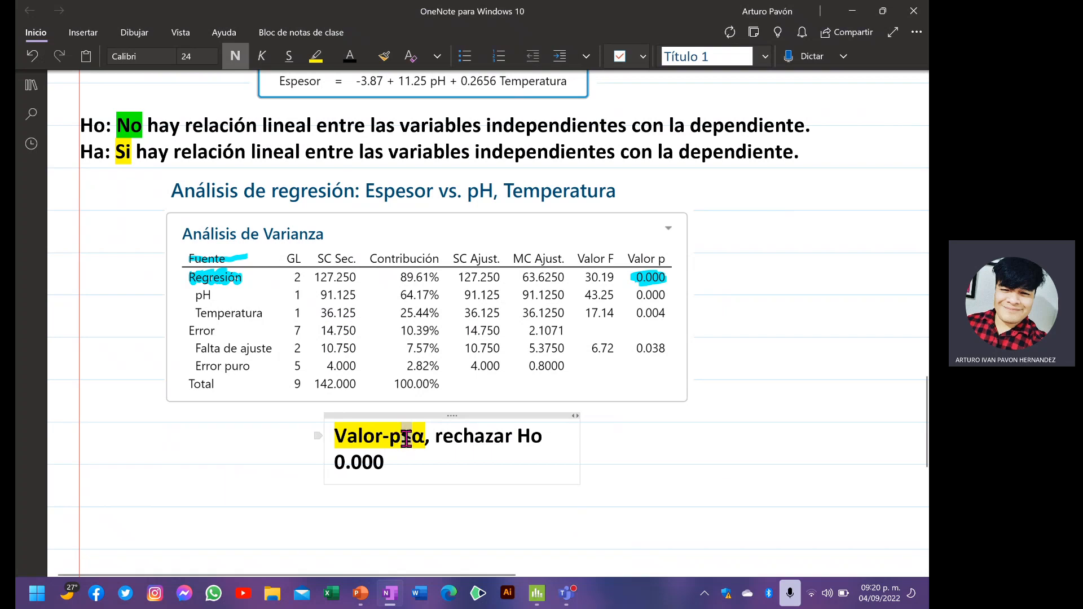
left_click(386, 467)
key("ctrl+v")
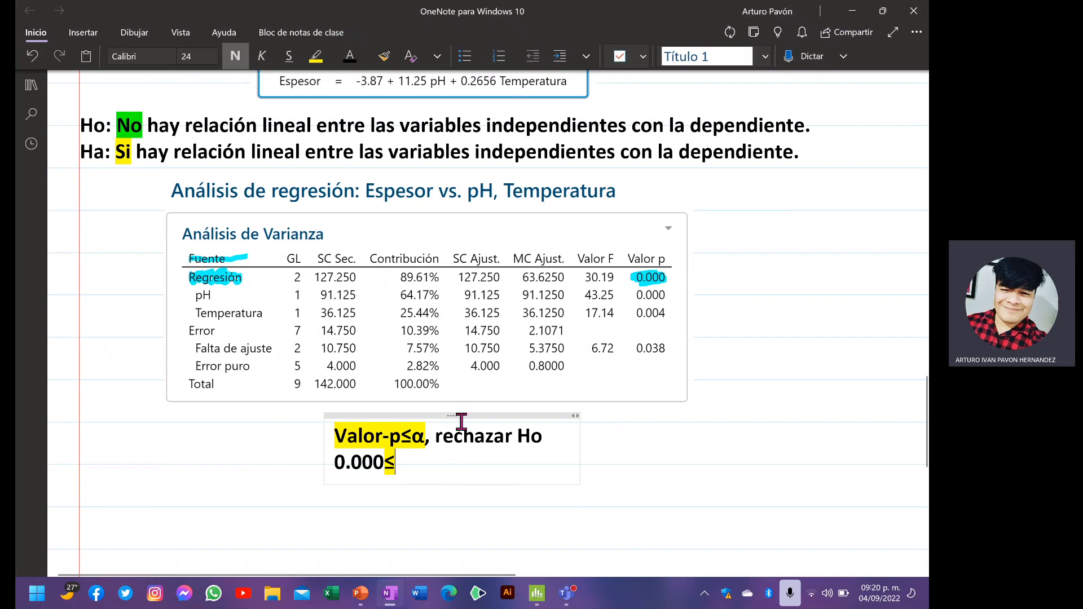
- Complete the comparison on the second line with the significance level 0.05
scroll(461, 420, "up", 20)
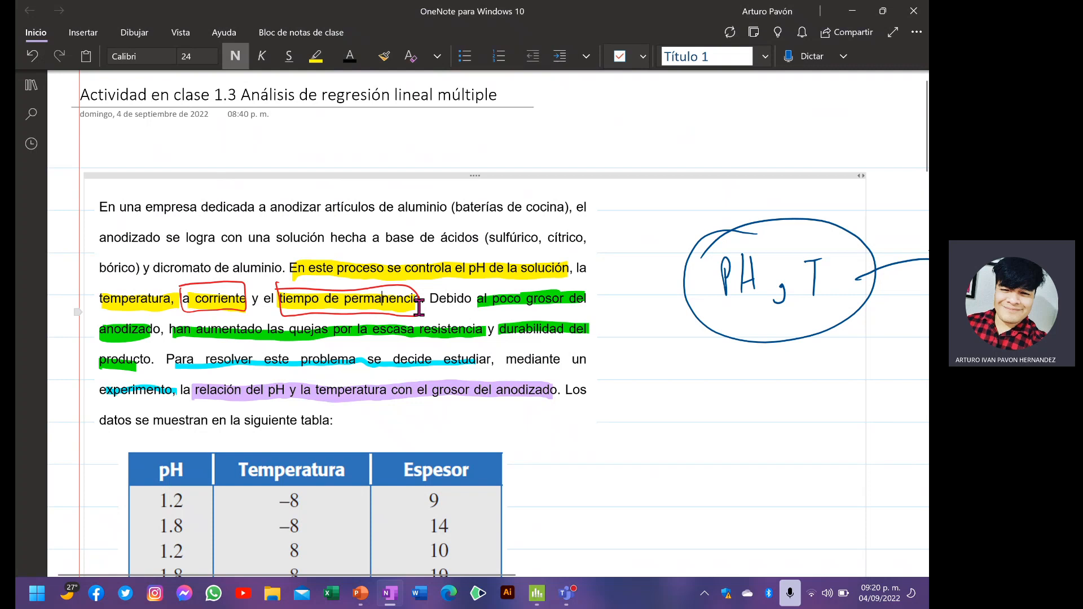
scroll(418, 308, "down", 20)
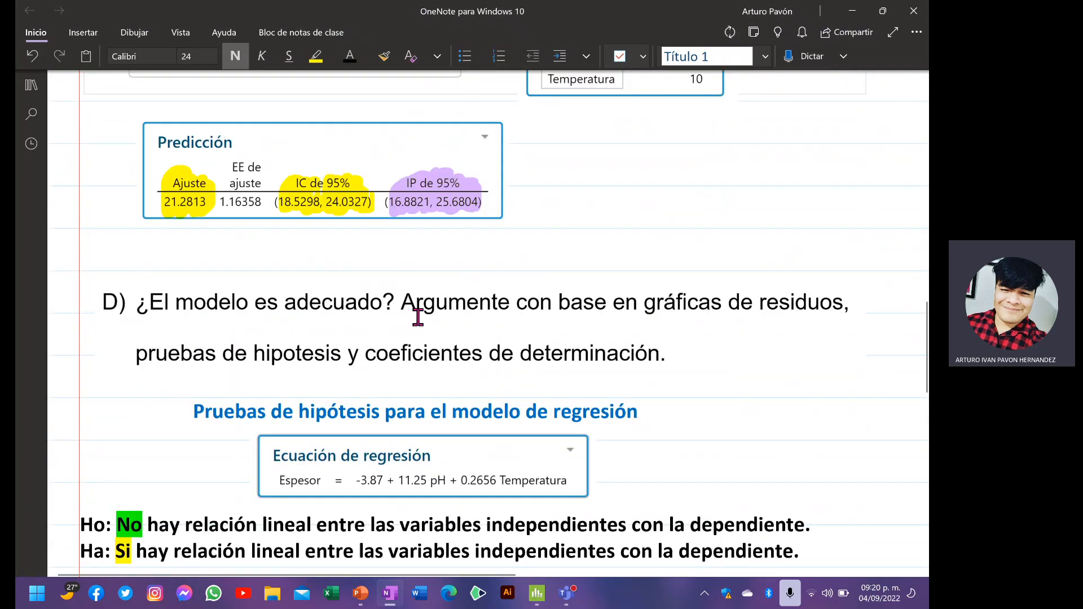
scroll(418, 317, "down", 13)
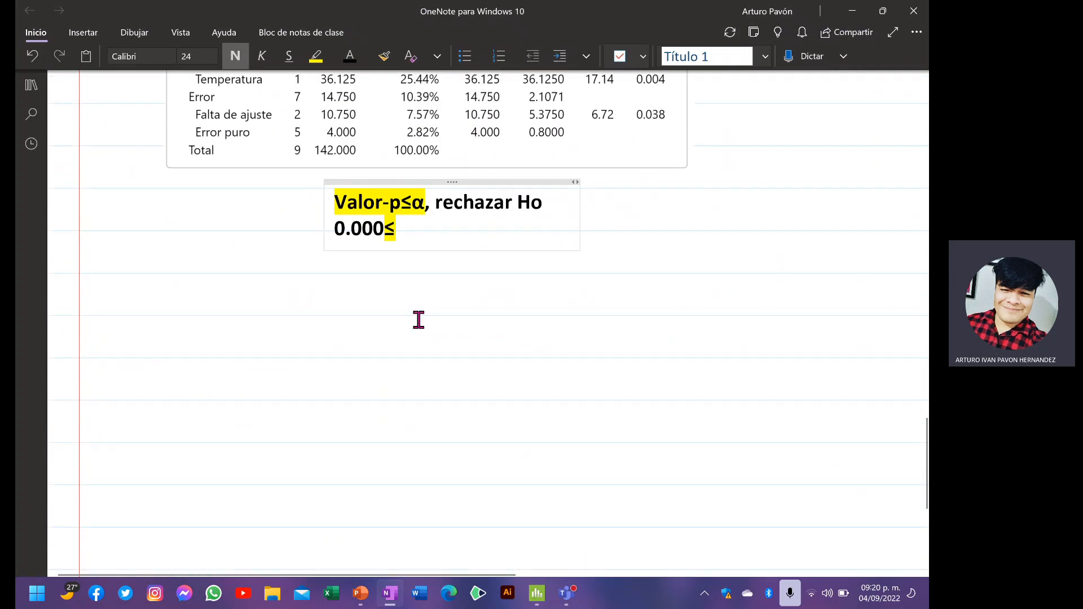
type("0.")
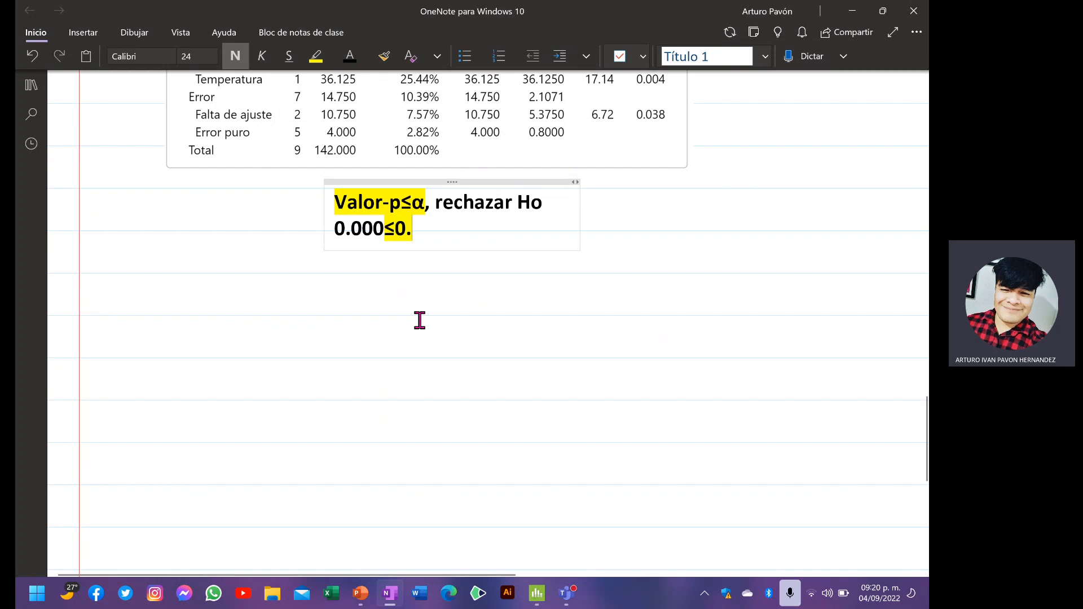
type("05")
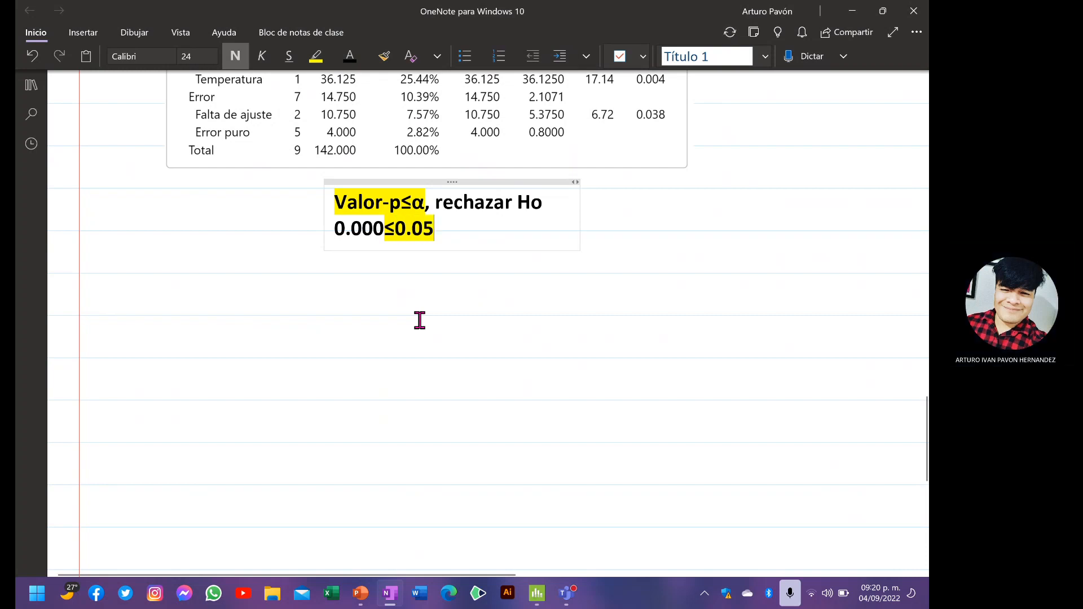
- Finish the comparison line with ", rechazar Ho." and remove the extra word started after the period
type(",")
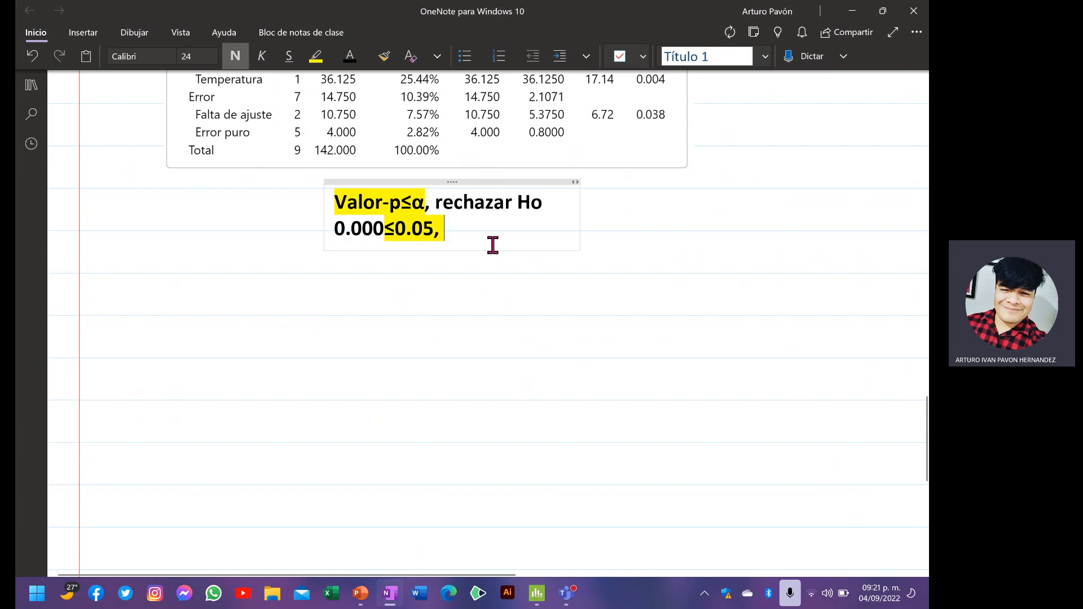
type("rechazar")
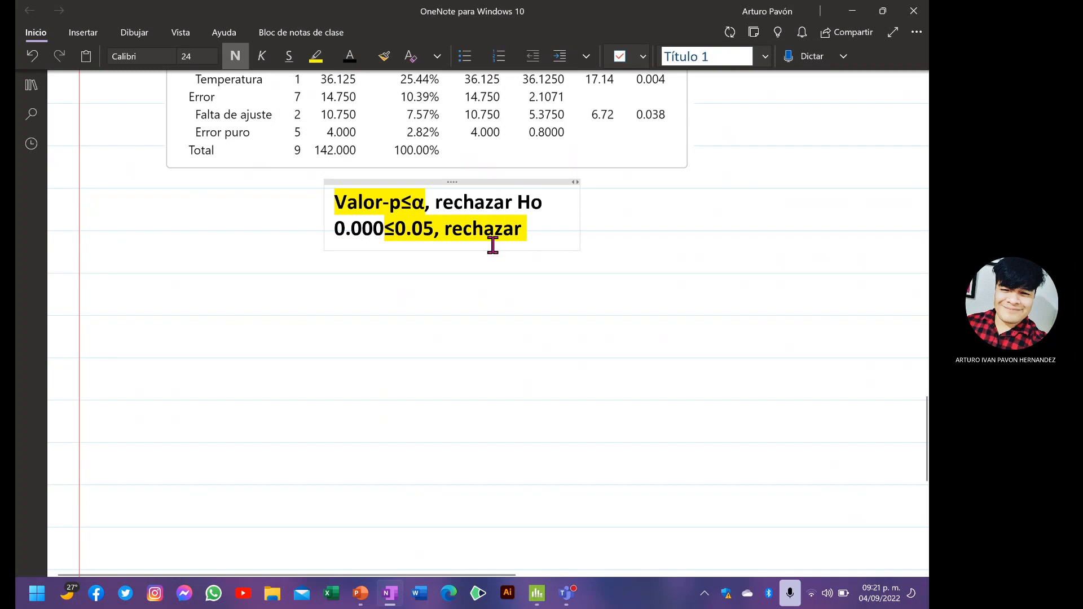
type("H0")
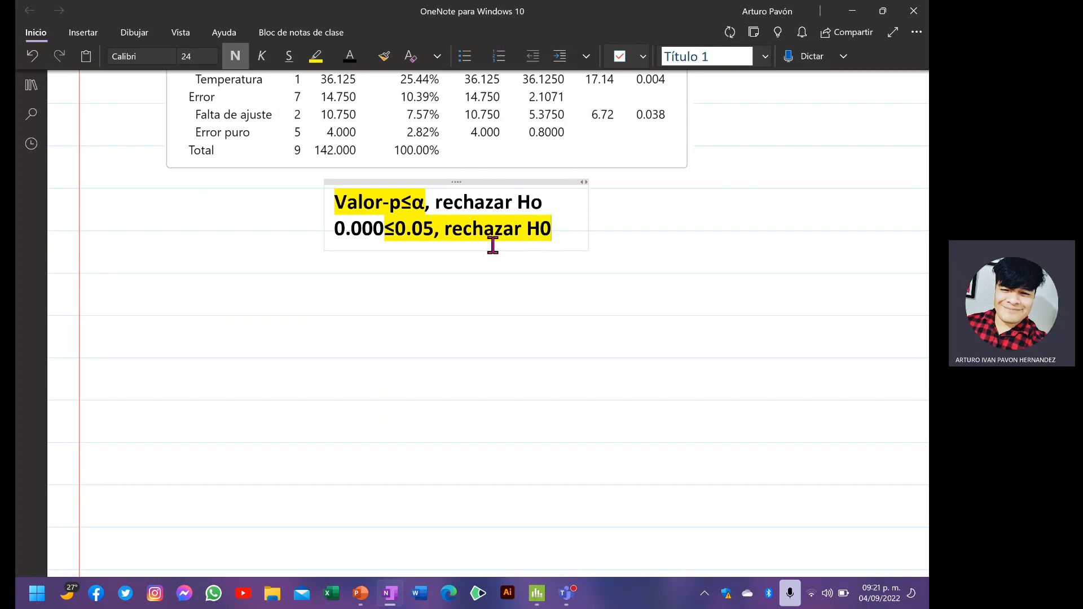
key("BackSpace")
type("o")
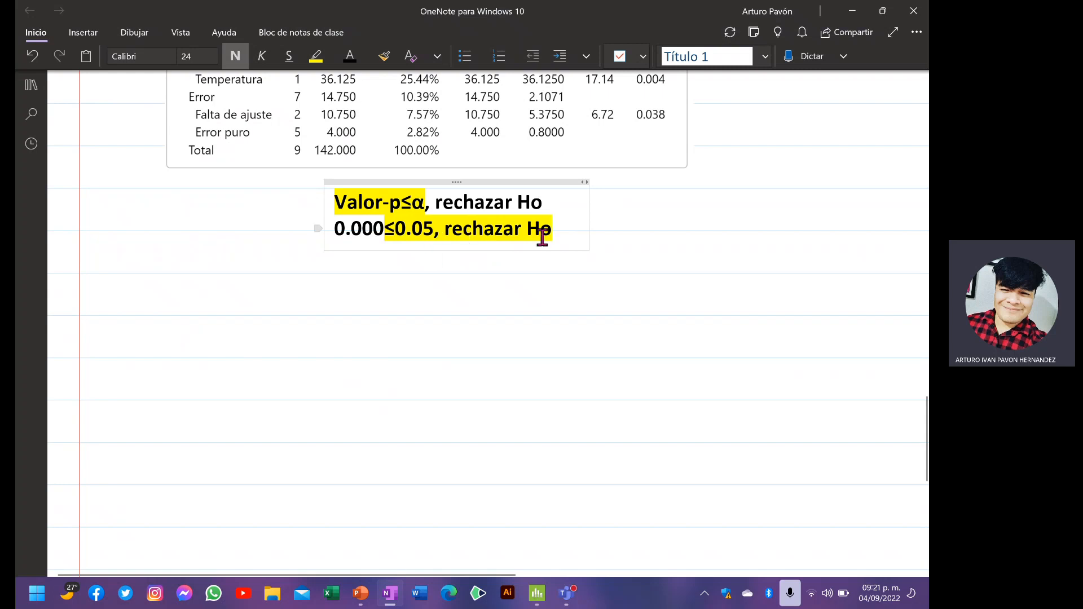
type(". Acept")
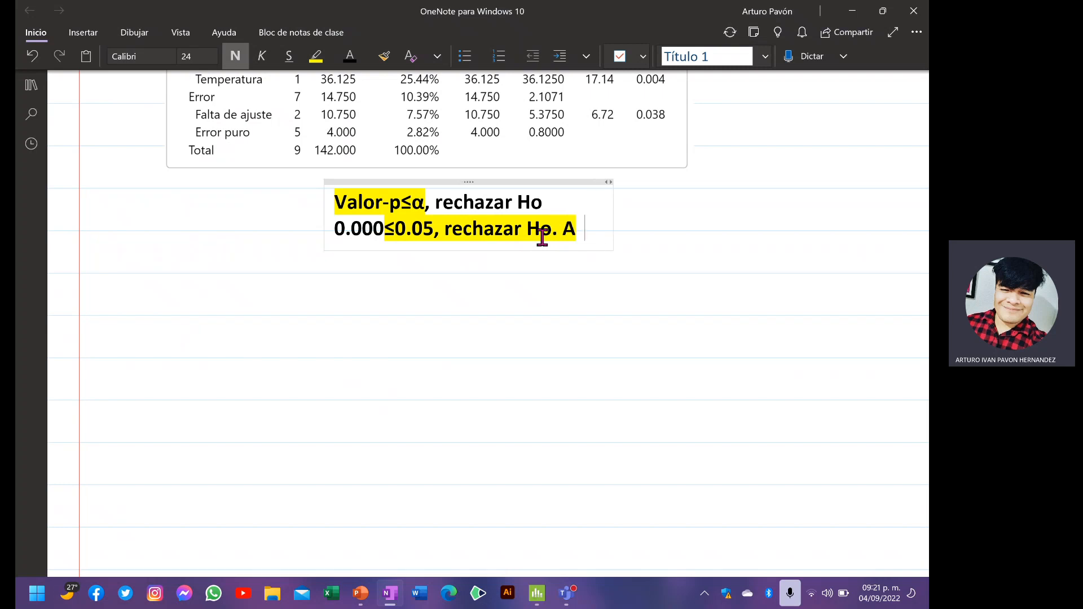
key("BackSpace")
key("BackSpace")
key("BackSpace")
key("BackSpace")
key("BackSpace")
key("BackSpace")
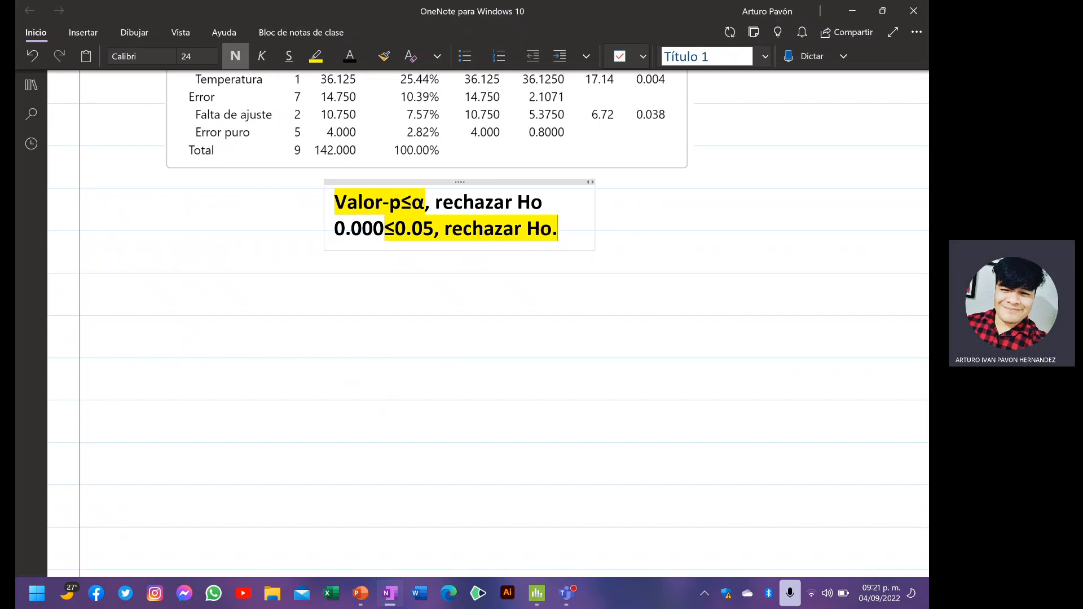
- Write "Conclusión: Se debe aceptar la Ha, es decir, si hay relación lineal entre mis variables." in a new text block below the comparison
scroll(404, 239, "down", 5)
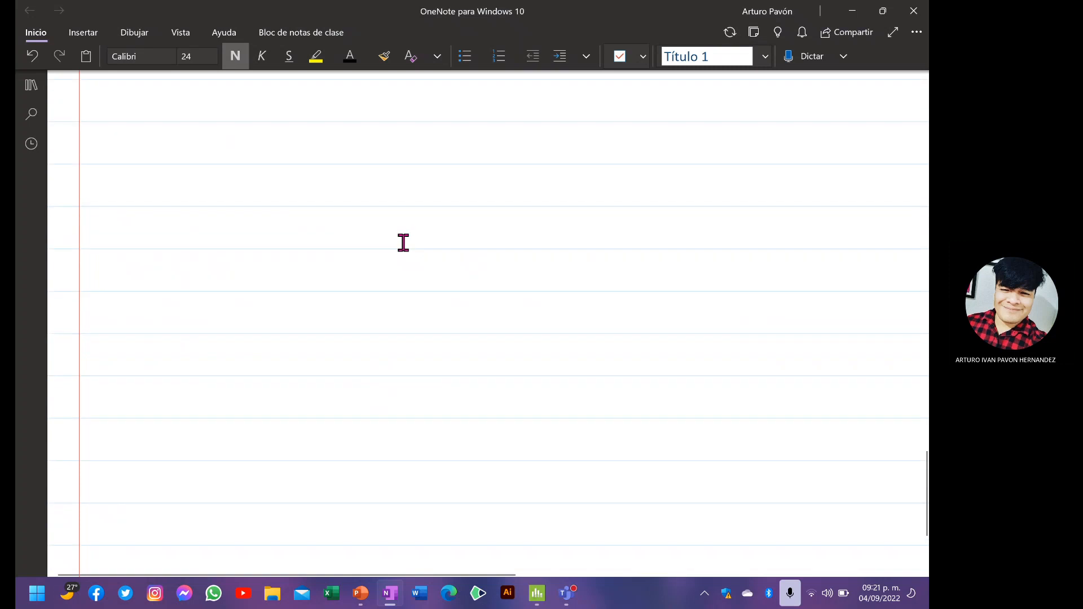
scroll(405, 270, "up", 2)
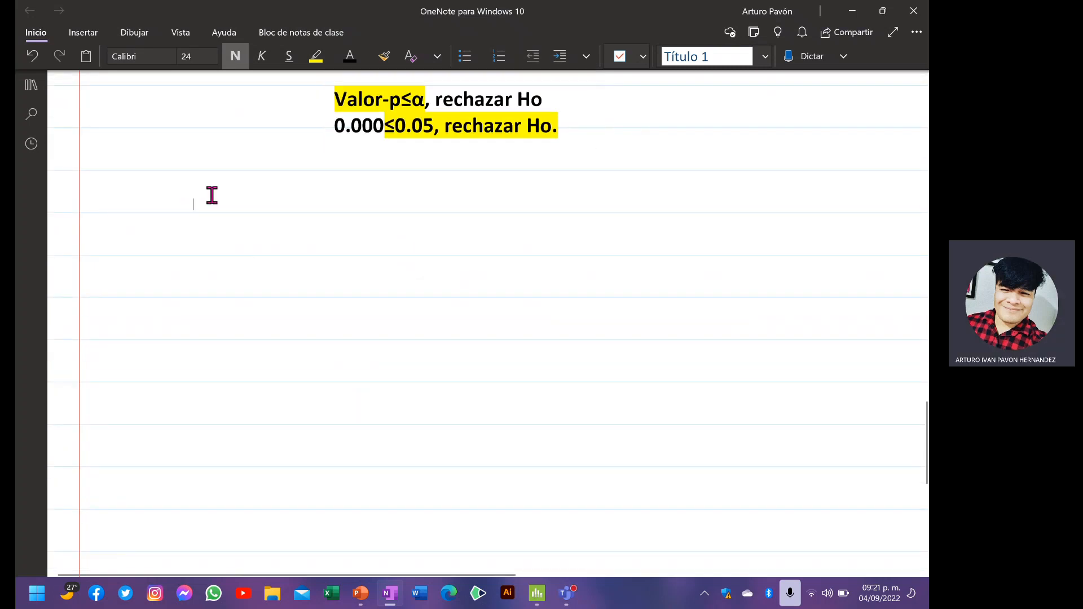
left_click(242, 193)
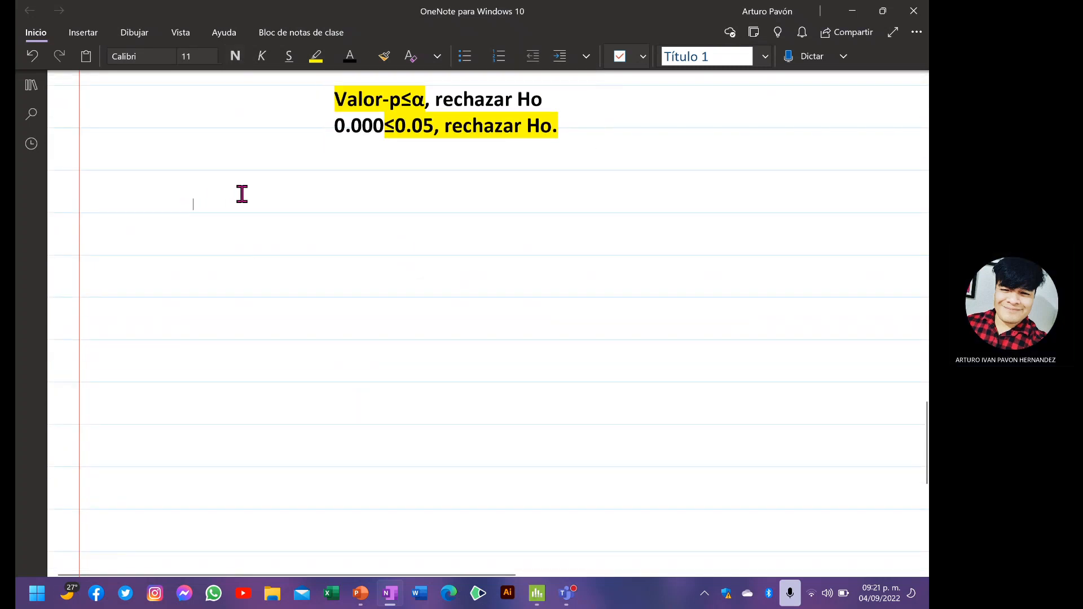
type("Co")
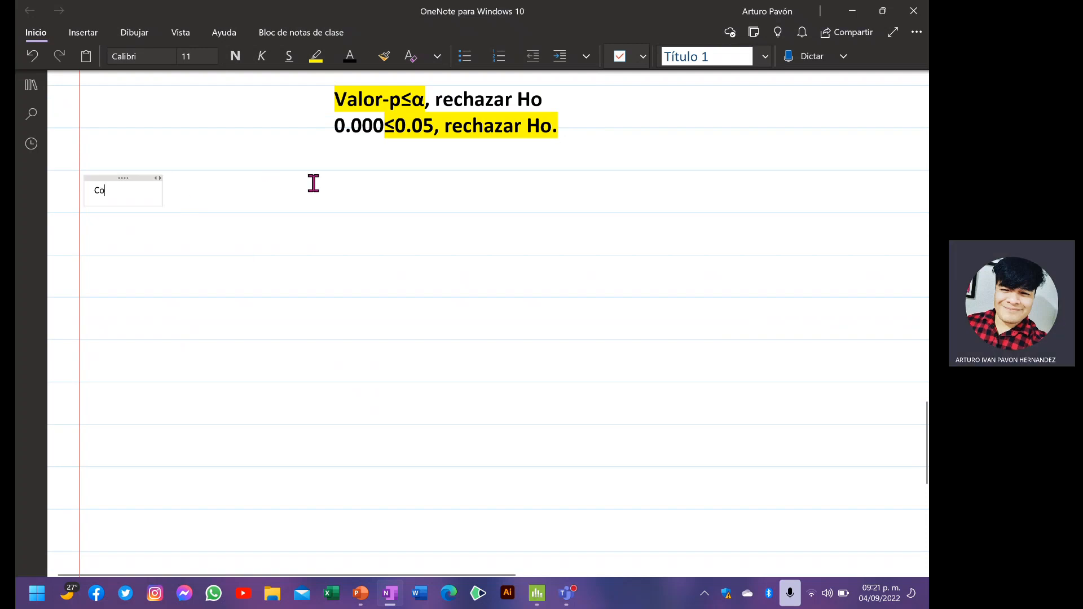
type("nclusi")
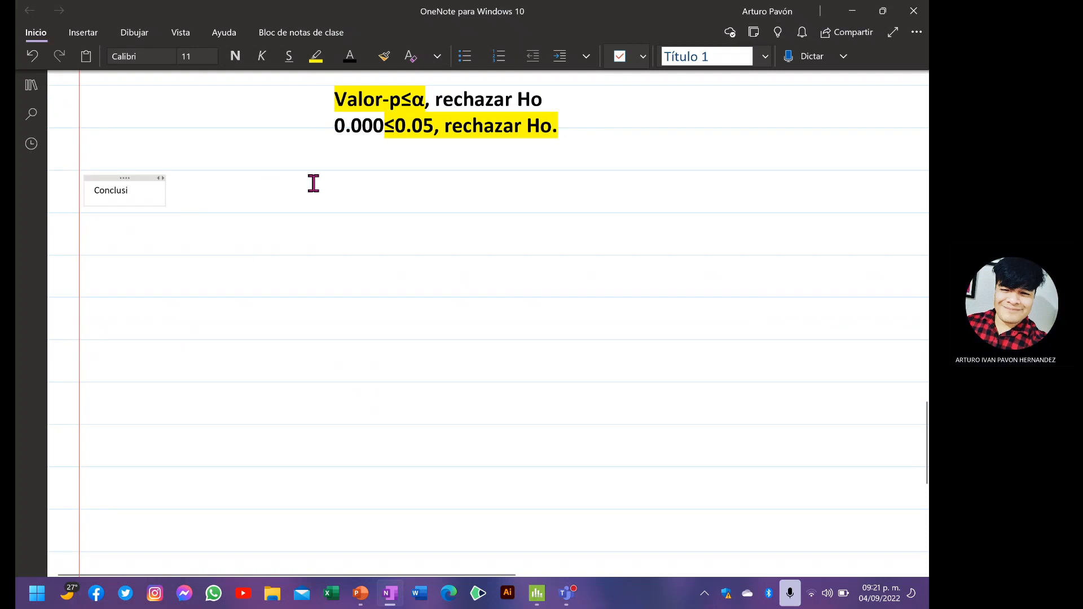
type("ón:")
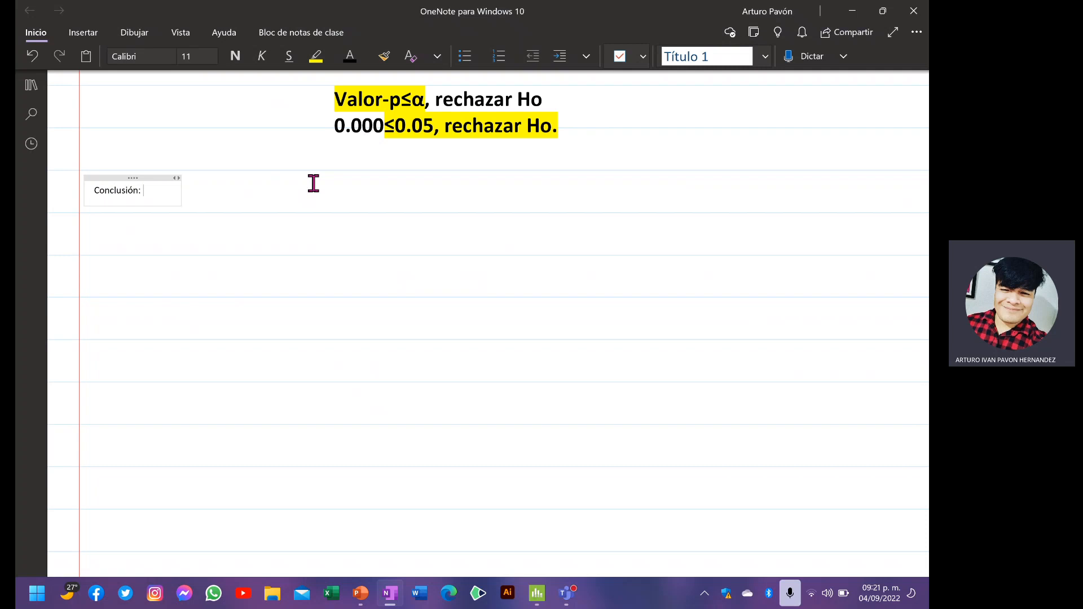
type(" Se debe aceptar ")
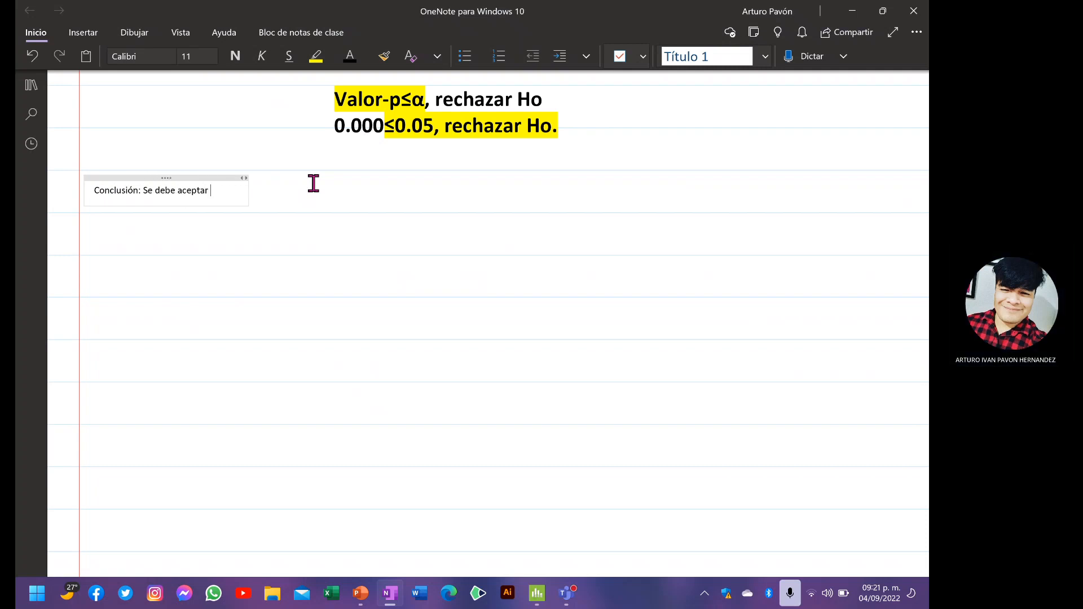
type("la Ha")
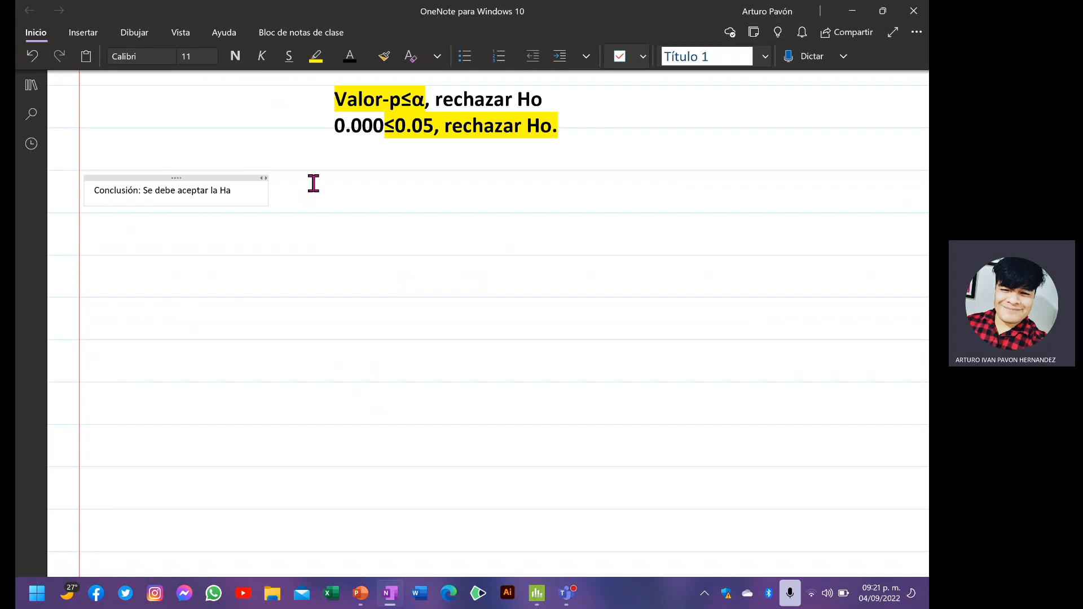
type(", es decir, si")
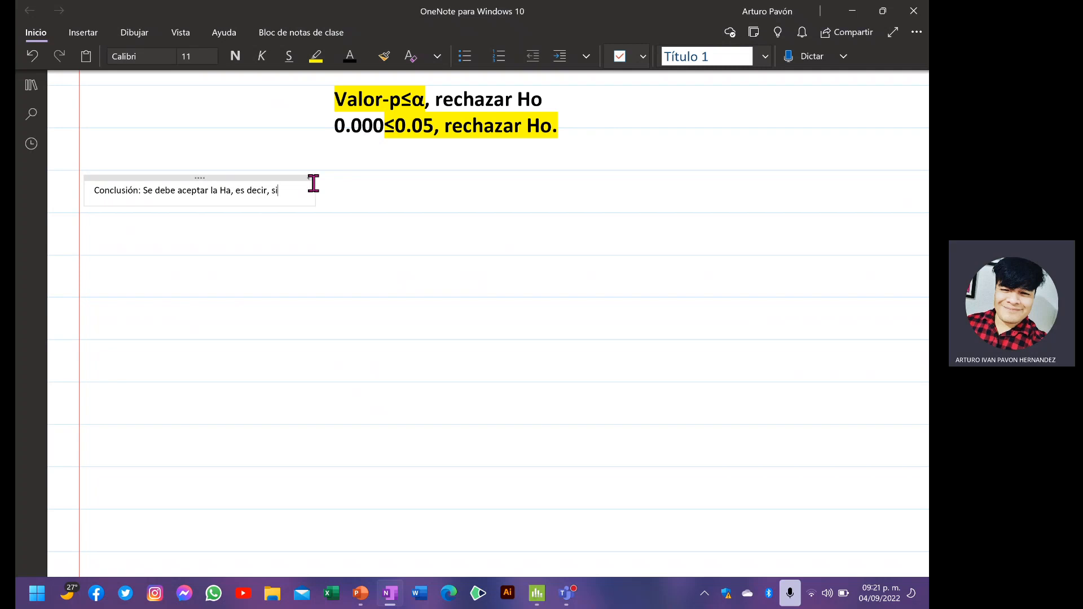
type(" hay rel")
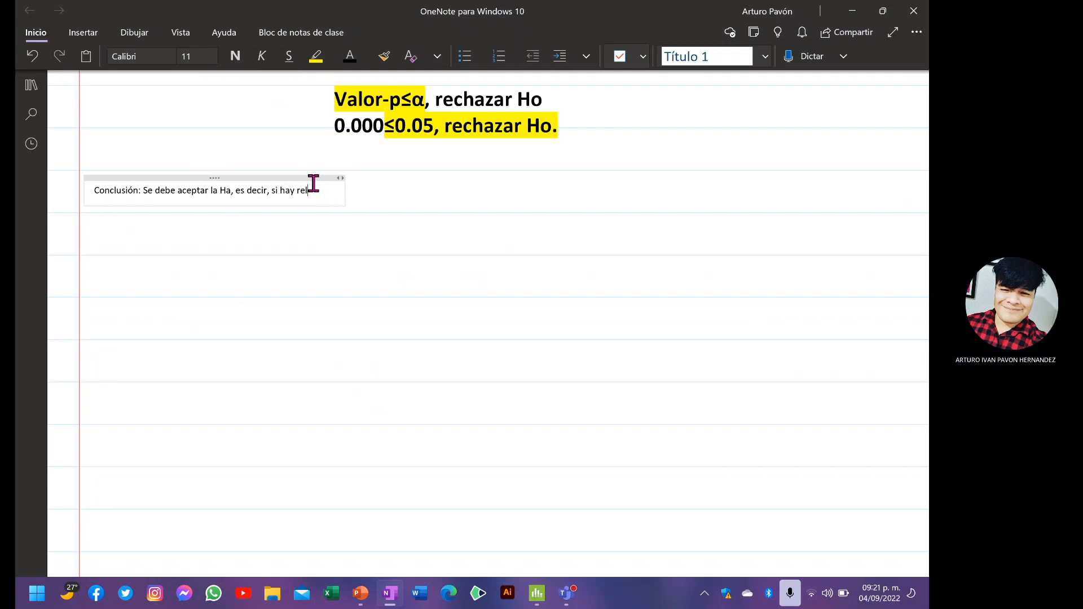
type("ación lineal")
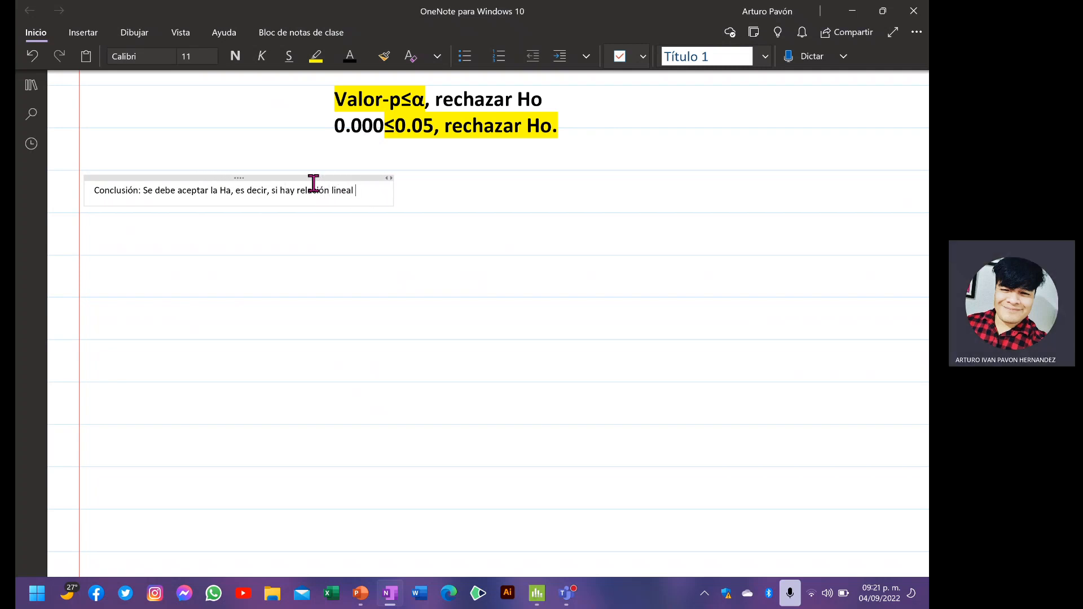
type(" entre mis variables.")
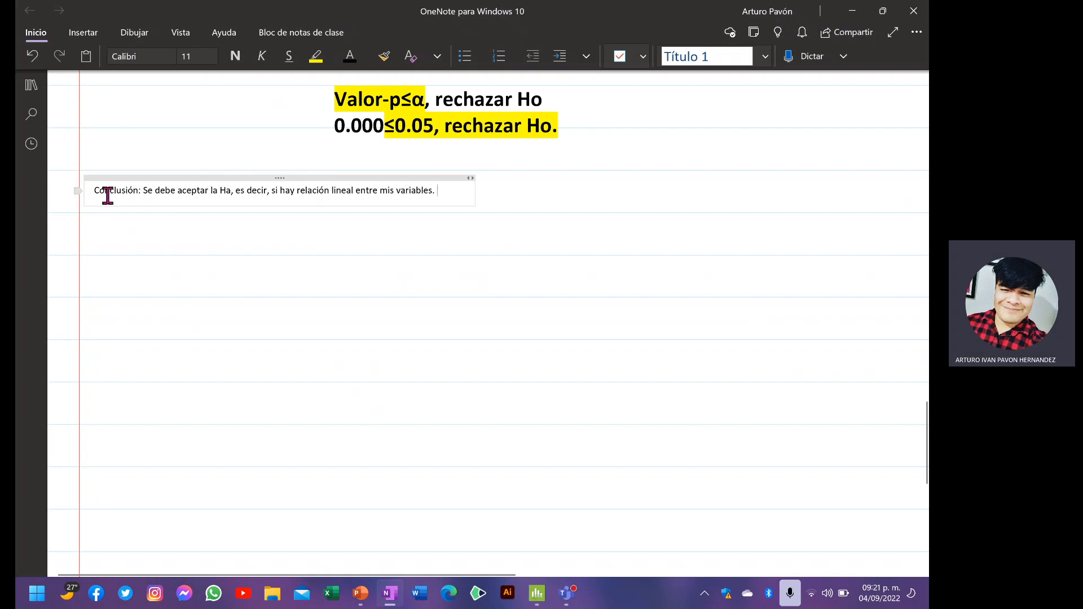
- Set the font size of the whole conclusion sentence to 24
left_click_drag(101, 192, 412, 192)
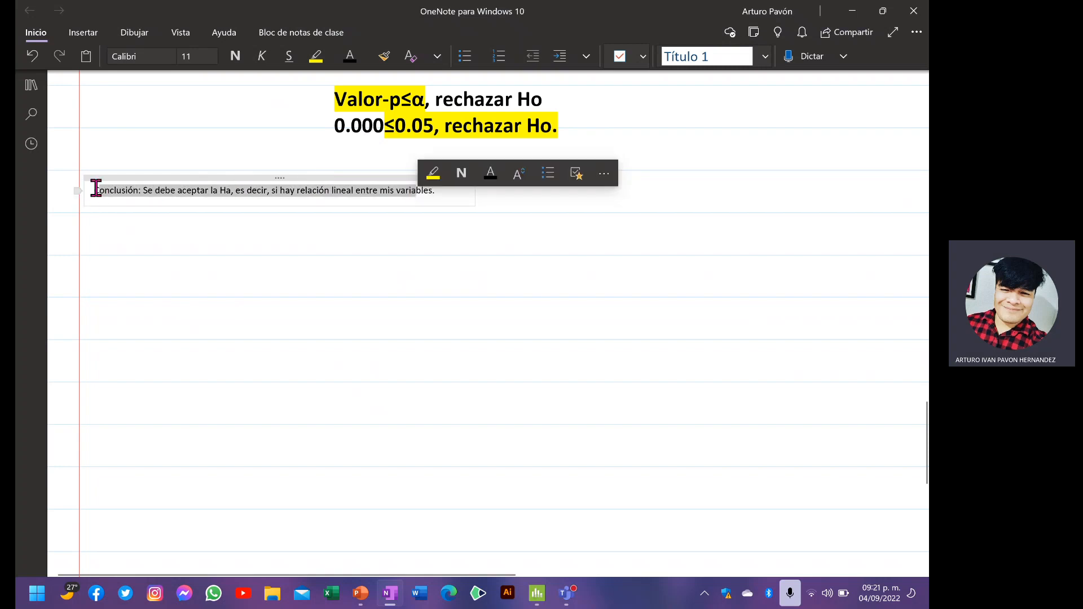
left_click_drag(94, 191, 442, 190)
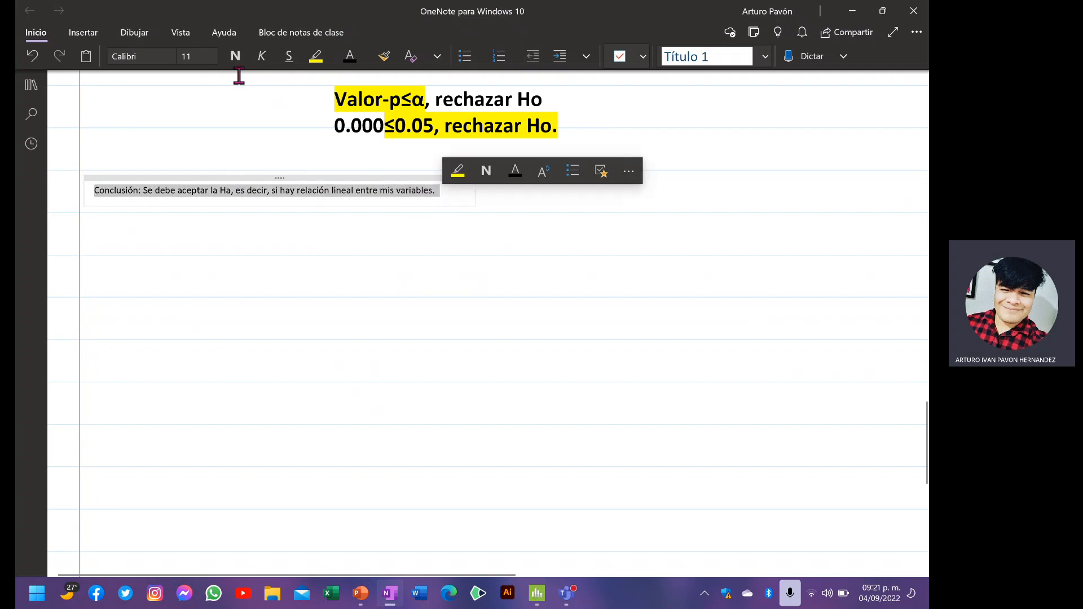
left_click(213, 56)
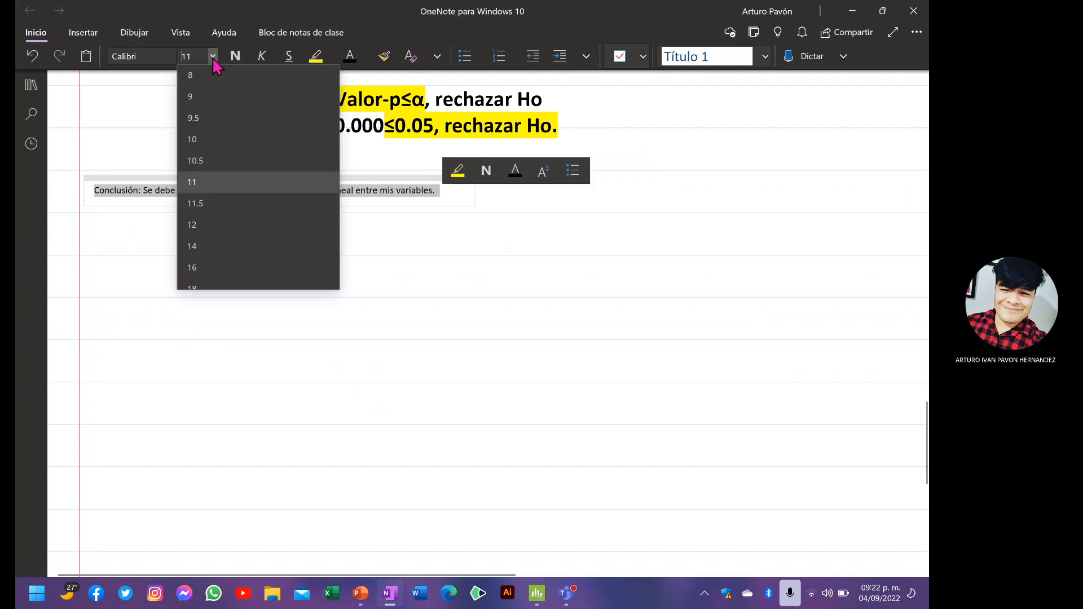
scroll(226, 277, "down", 3)
left_click(230, 266)
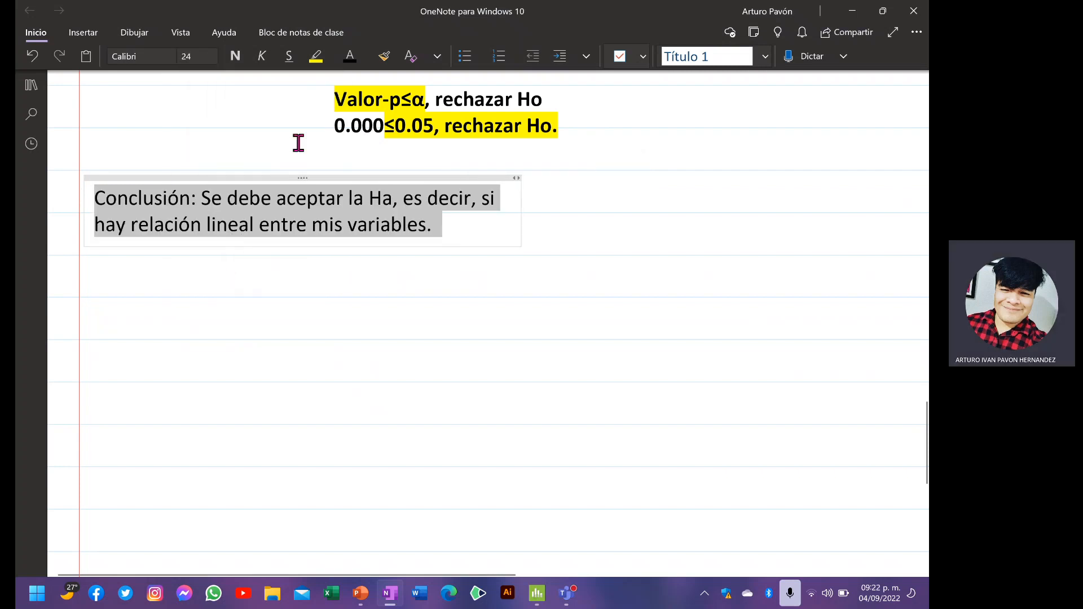
- Colour the conclusion text medium blue using the extended colour choices and make it bold
left_click(350, 63)
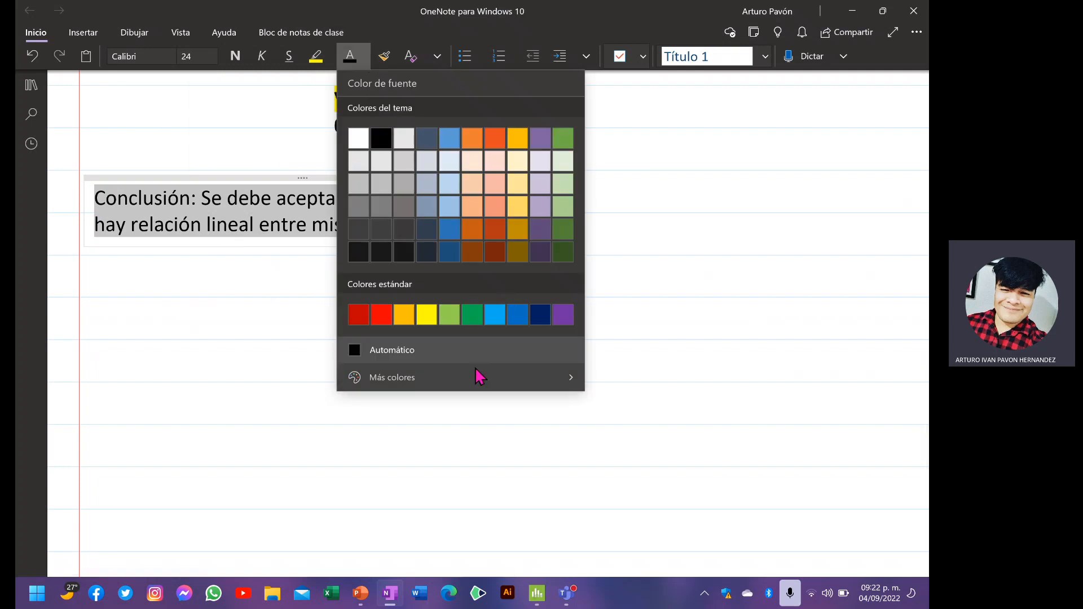
left_click(517, 378)
left_click(547, 212)
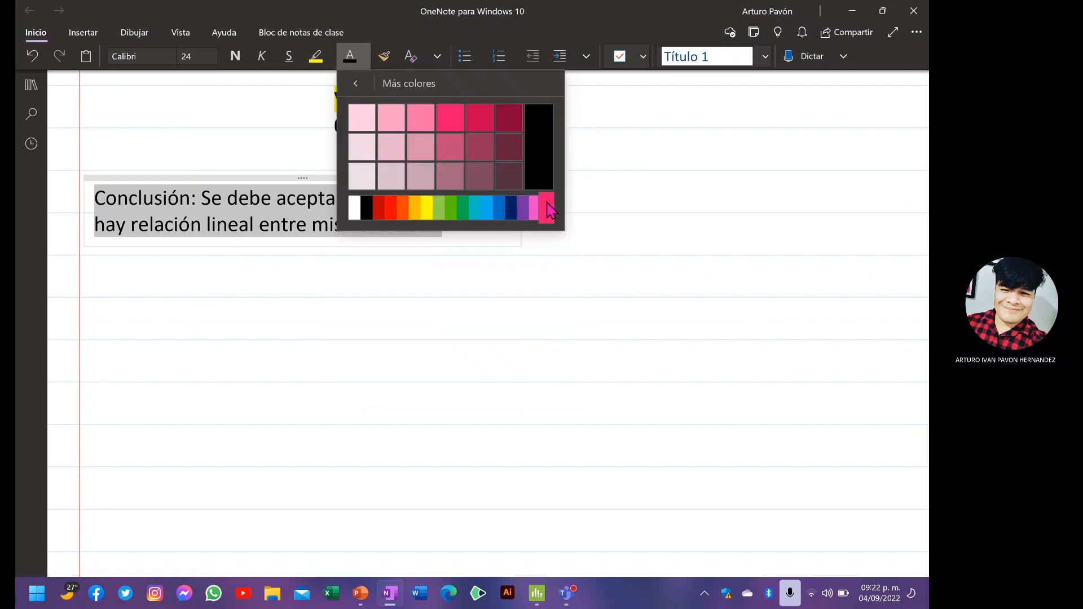
left_click(450, 118)
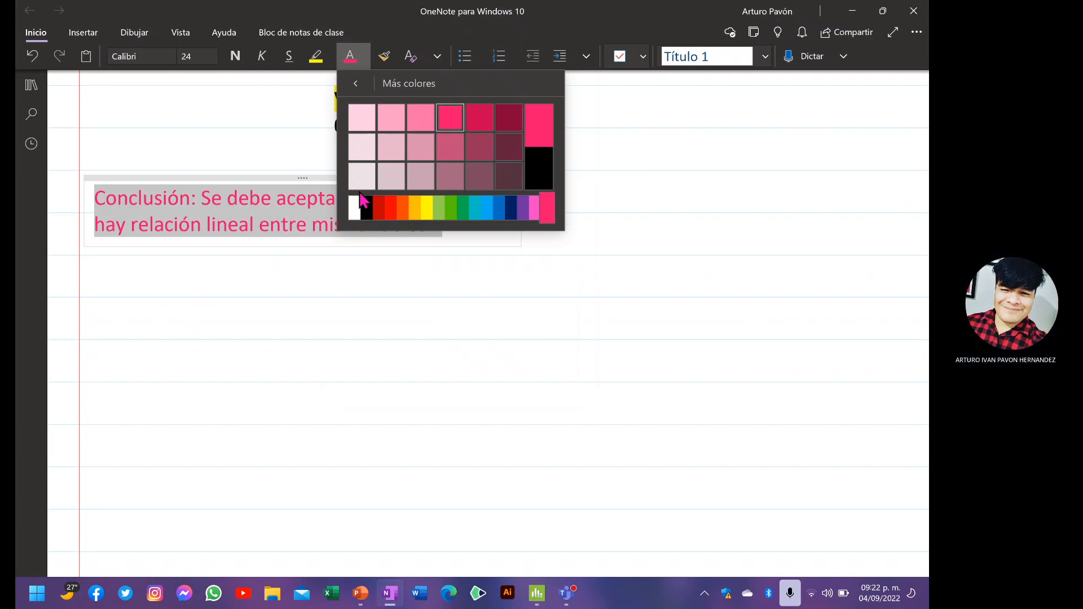
left_click(488, 210)
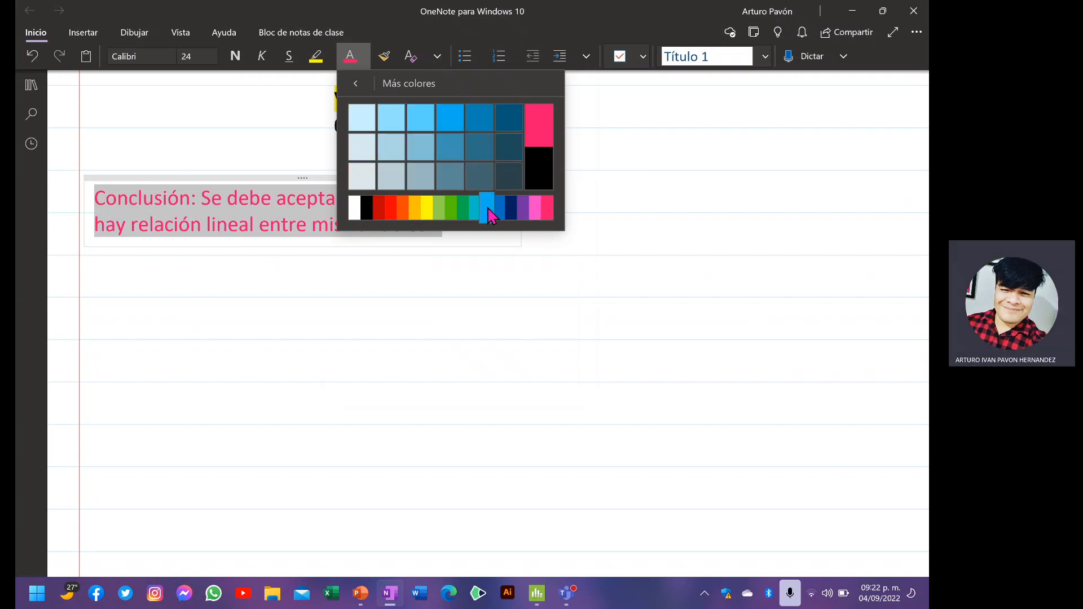
left_click(452, 120)
left_click(480, 120)
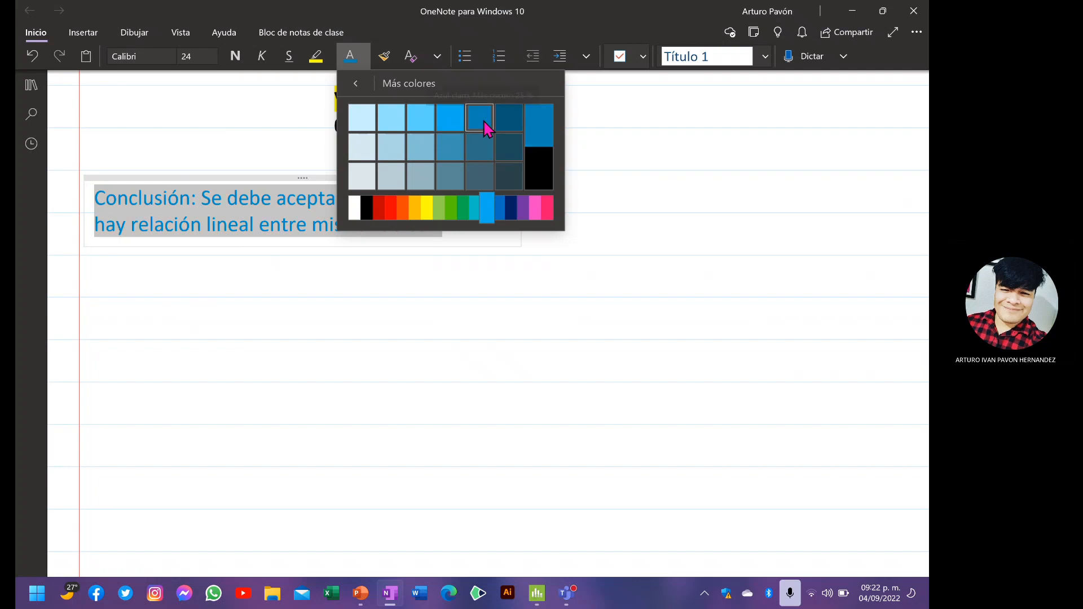
left_click(574, 191)
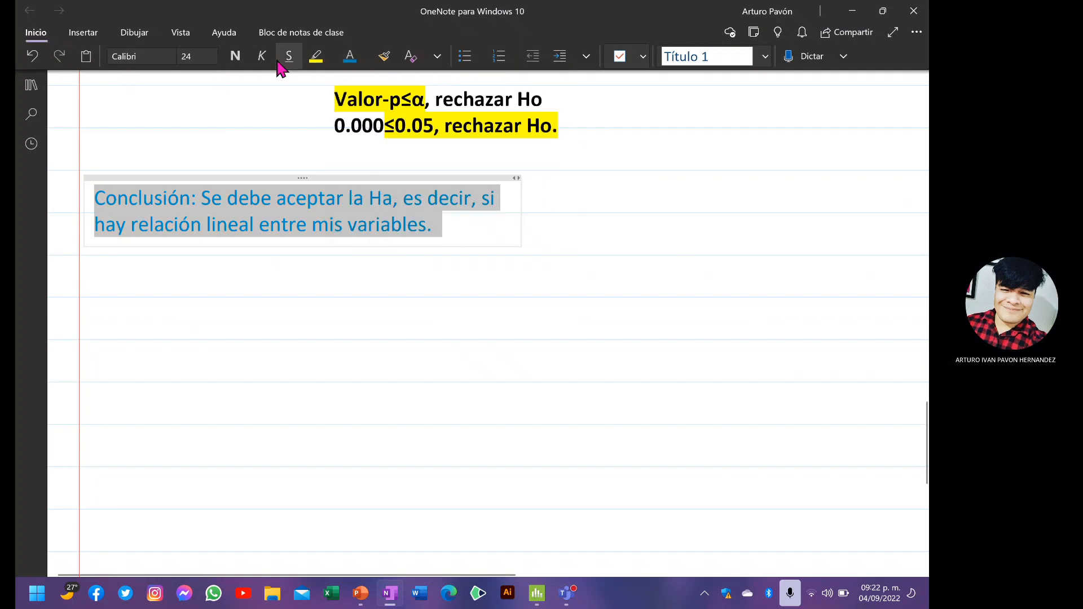
left_click(235, 56)
left_click(318, 225)
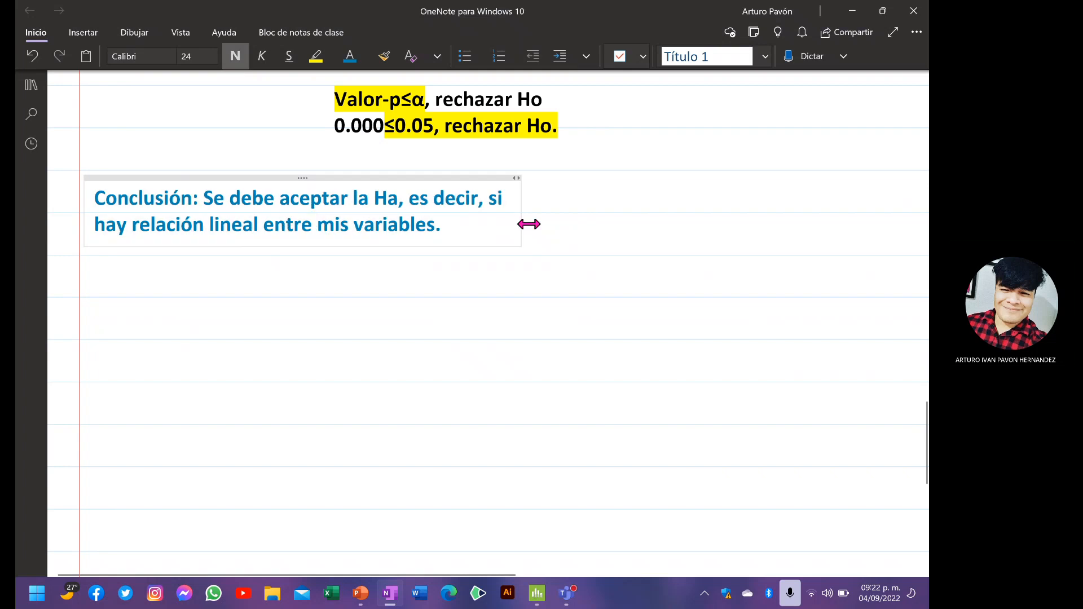
- Widen the conclusion's text block so the sentence fits on one line, and move it up directly below the p-value comparison
left_click_drag(522, 205, 863, 206)
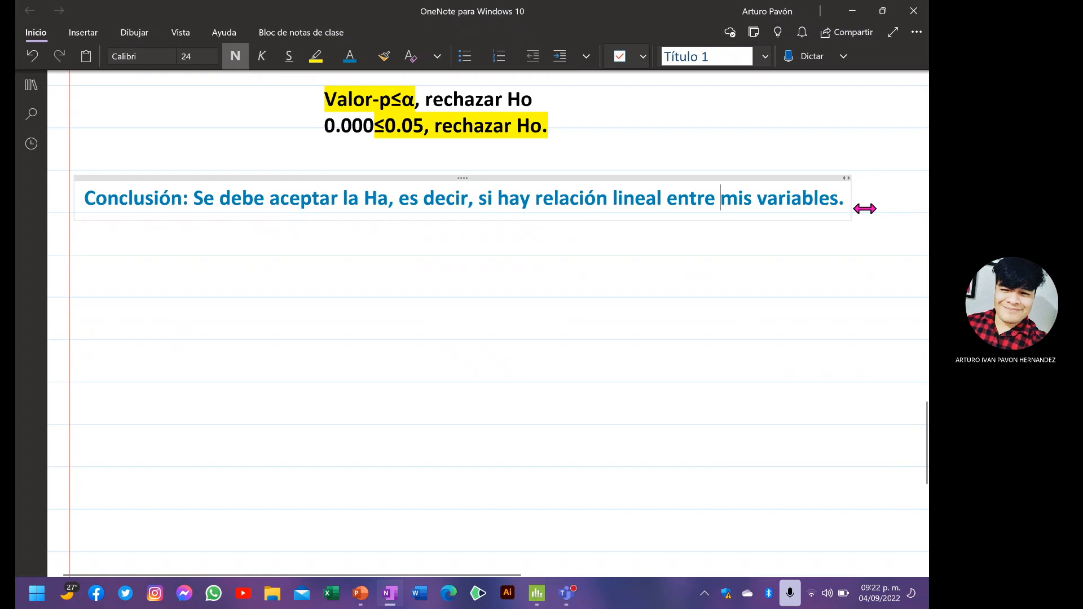
scroll(632, 281, "up", 4)
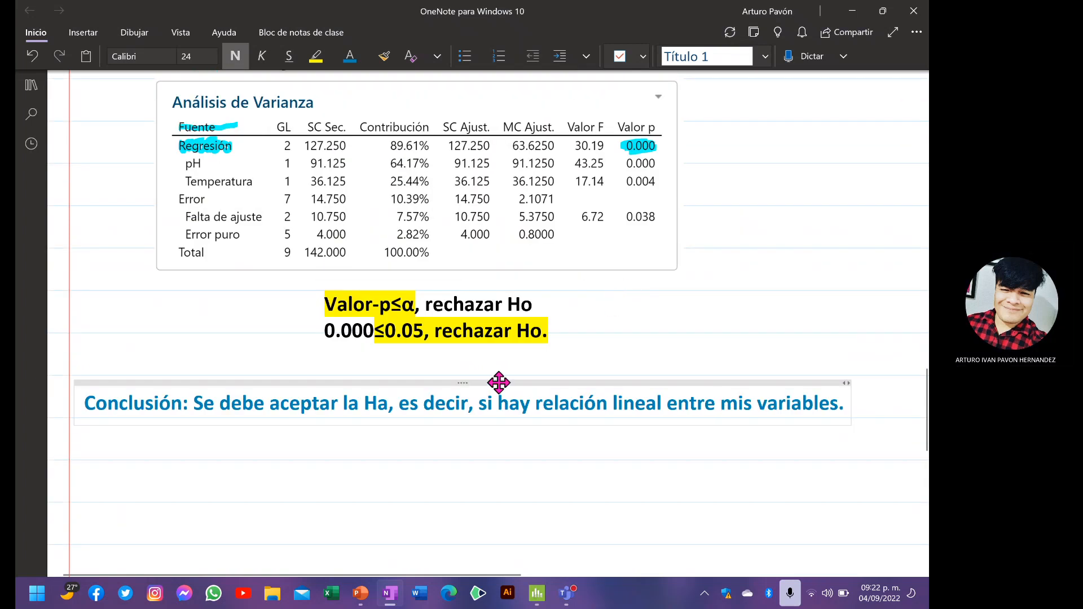
left_click_drag(498, 382, 498, 354)
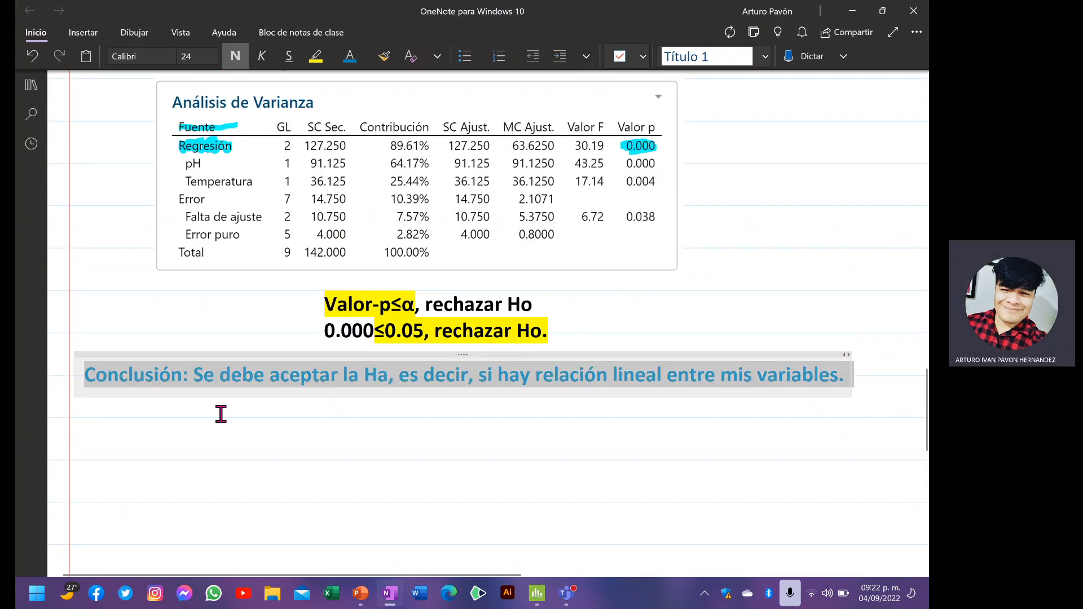
left_click(192, 409)
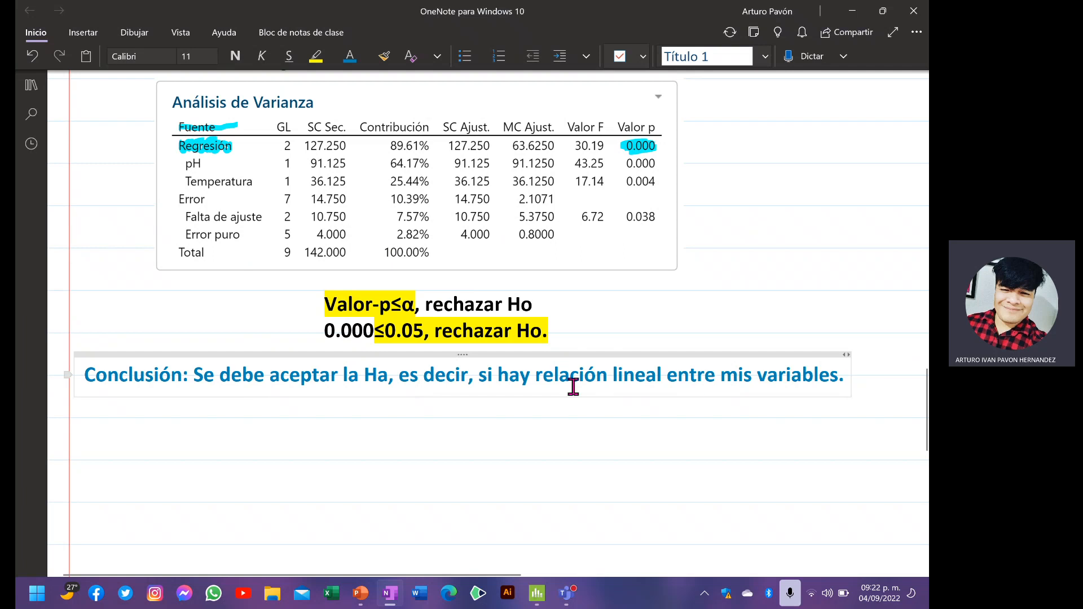
- Copy the "Ecuación de regresión" image from above the hypotheses and place the copy centred below the conclusion
scroll(511, 385, "up", 3)
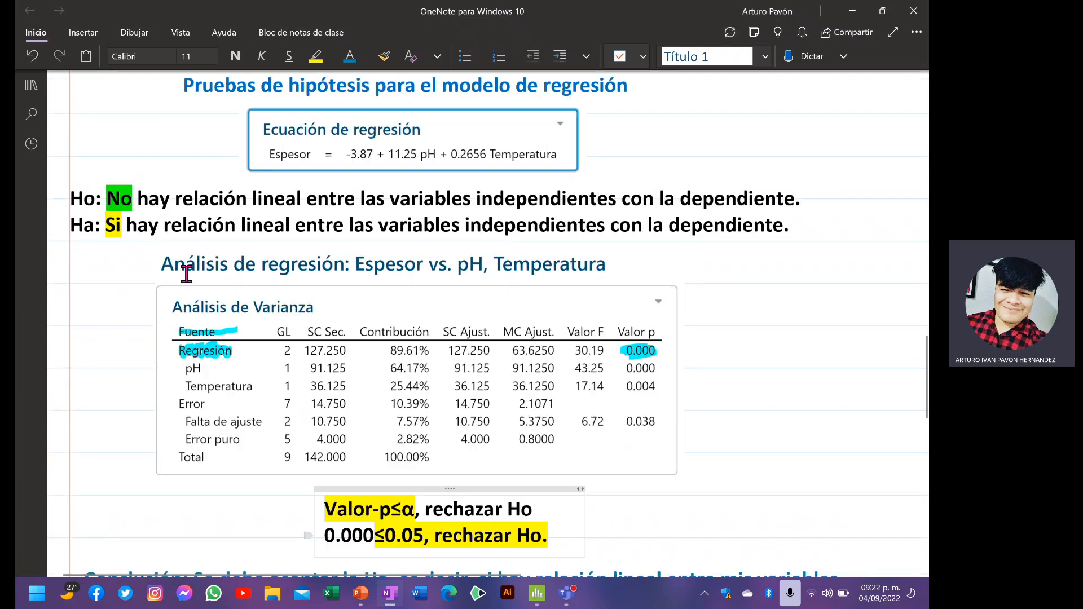
left_click_drag(87, 229, 158, 226)
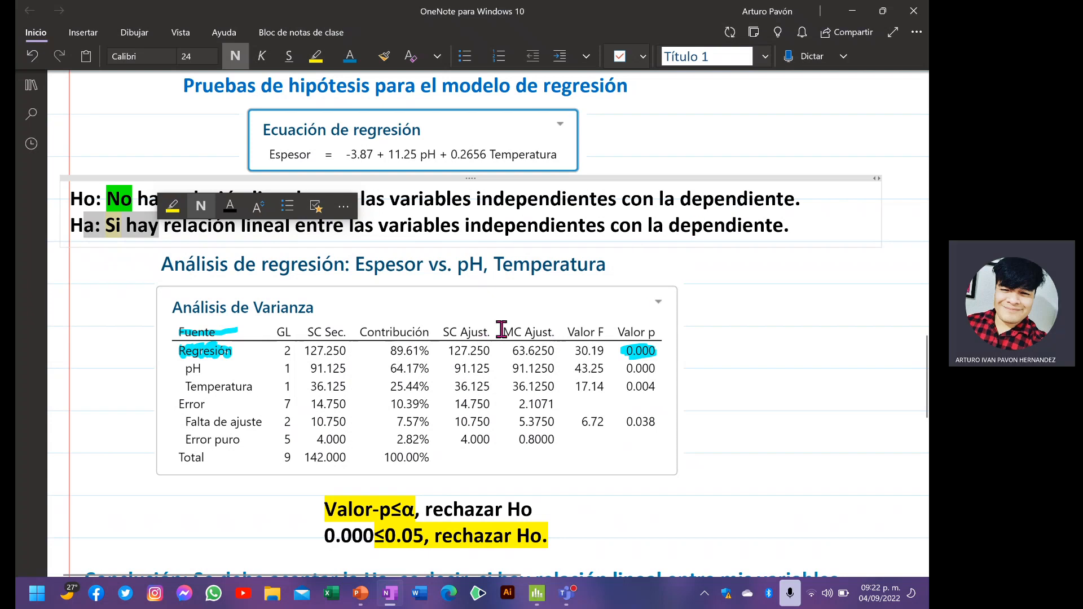
scroll(503, 322, "up", 3)
left_click(471, 200)
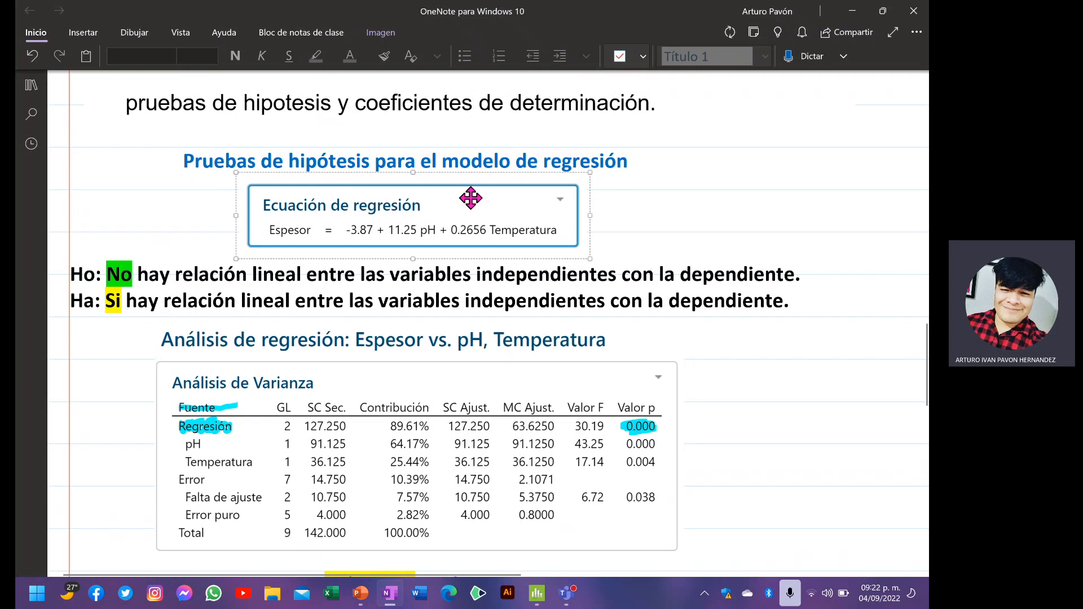
scroll(470, 197, "down", 10)
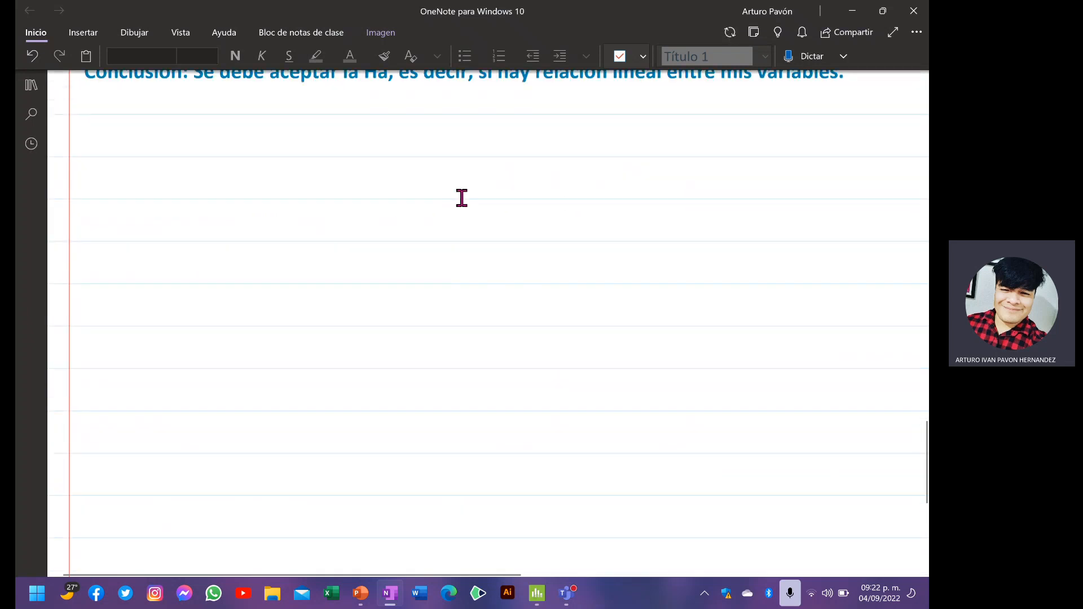
scroll(461, 198, "up", 4)
left_click(462, 222)
key("ctrl+v")
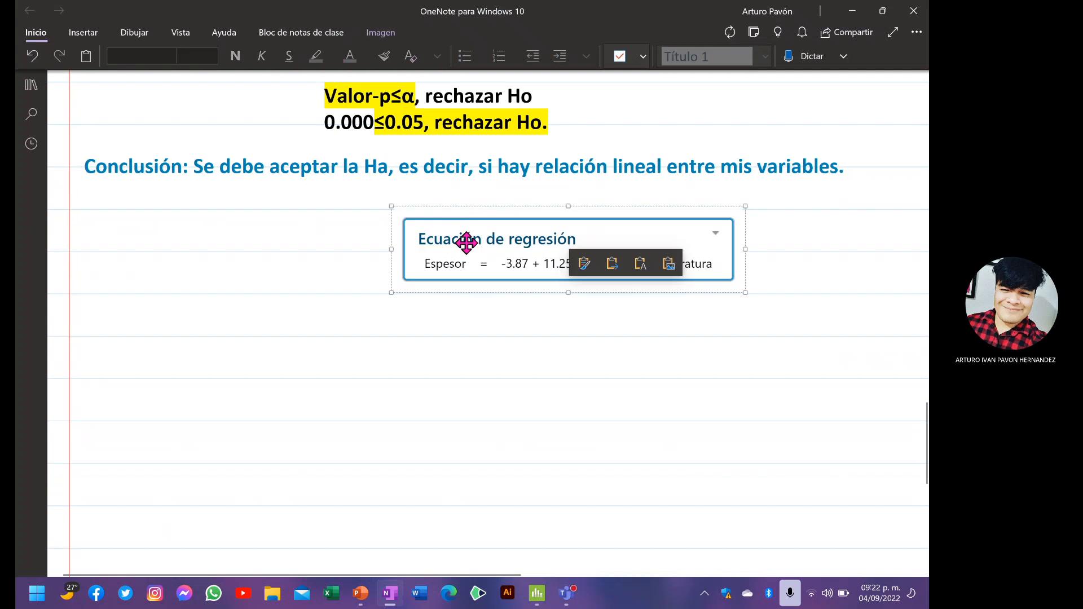
left_click_drag(466, 243, 395, 223)
- Review the analysis of variance table, decision rule and conclusion together with the regression equation below them
scroll(431, 346, "up", 2)
scroll(451, 370, "down", 1)
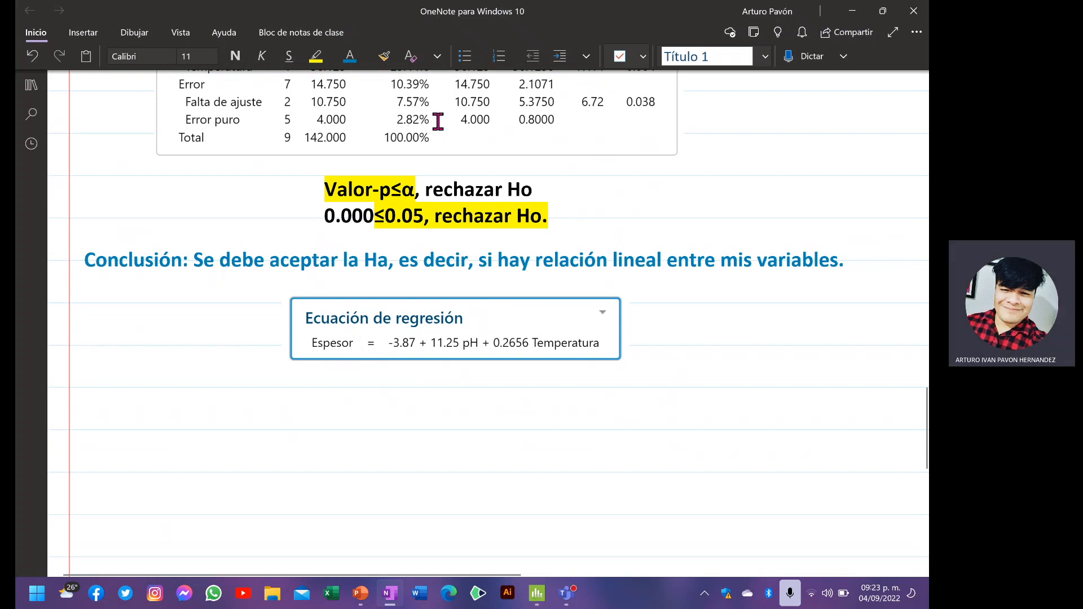
scroll(430, 155, "up", 2)
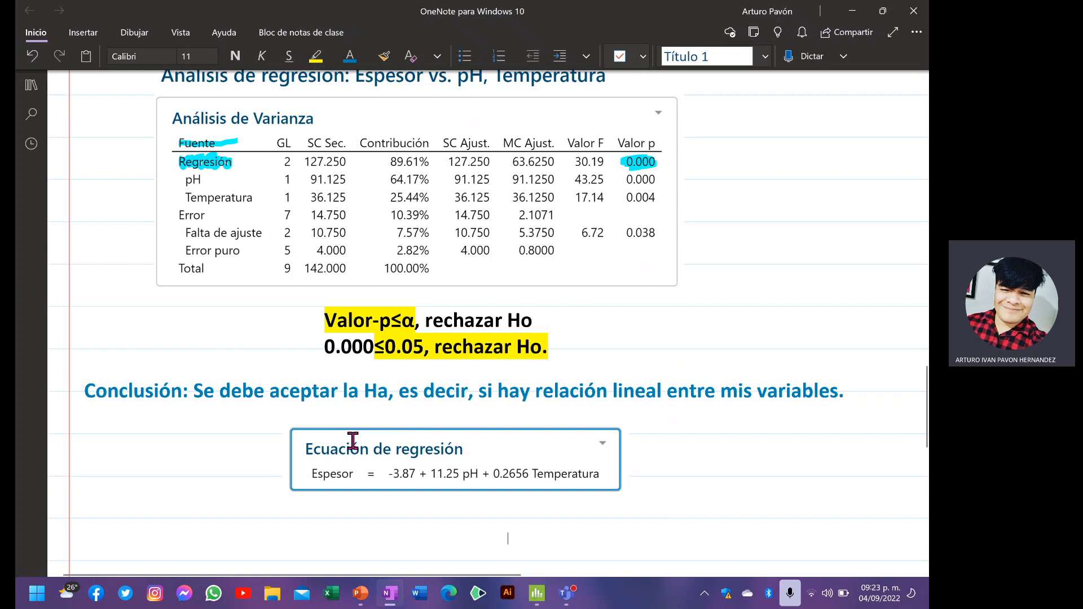
scroll(379, 458, "down", 3)
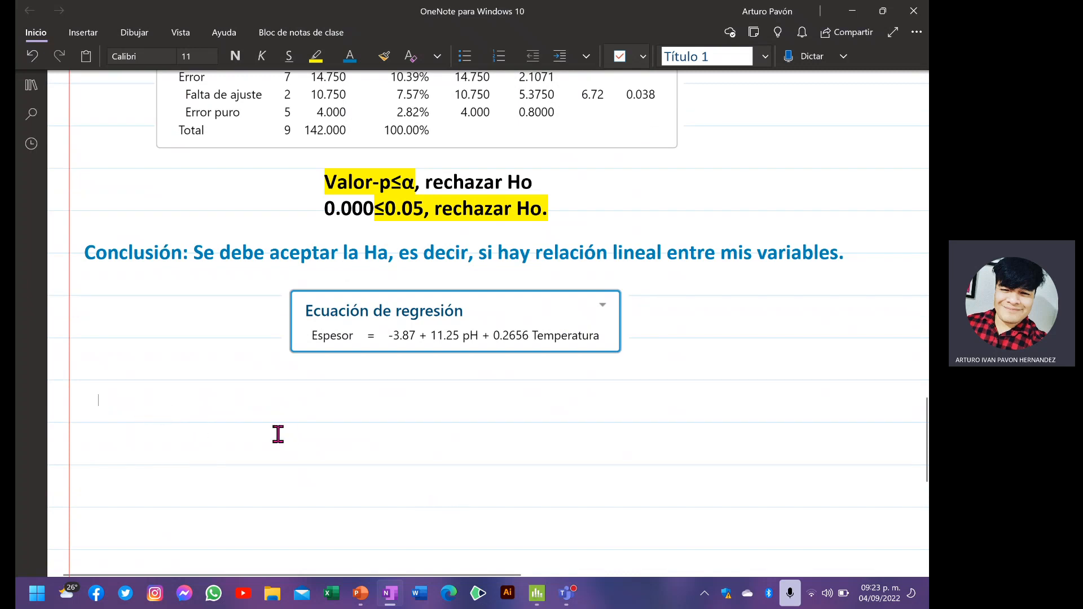
scroll(426, 314, "up", 1)
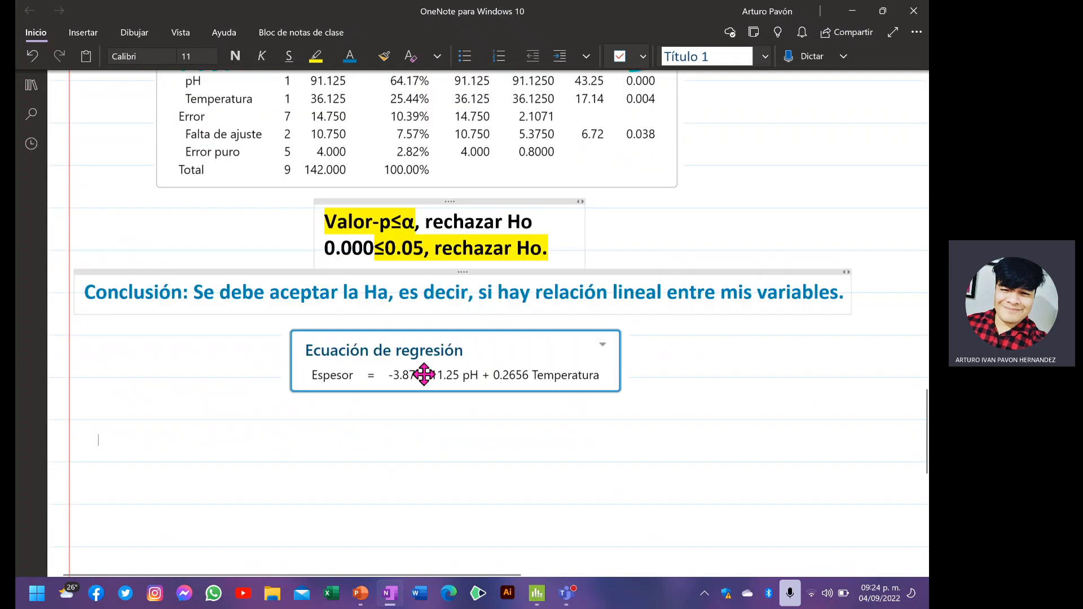
scroll(424, 375, "down", 1)
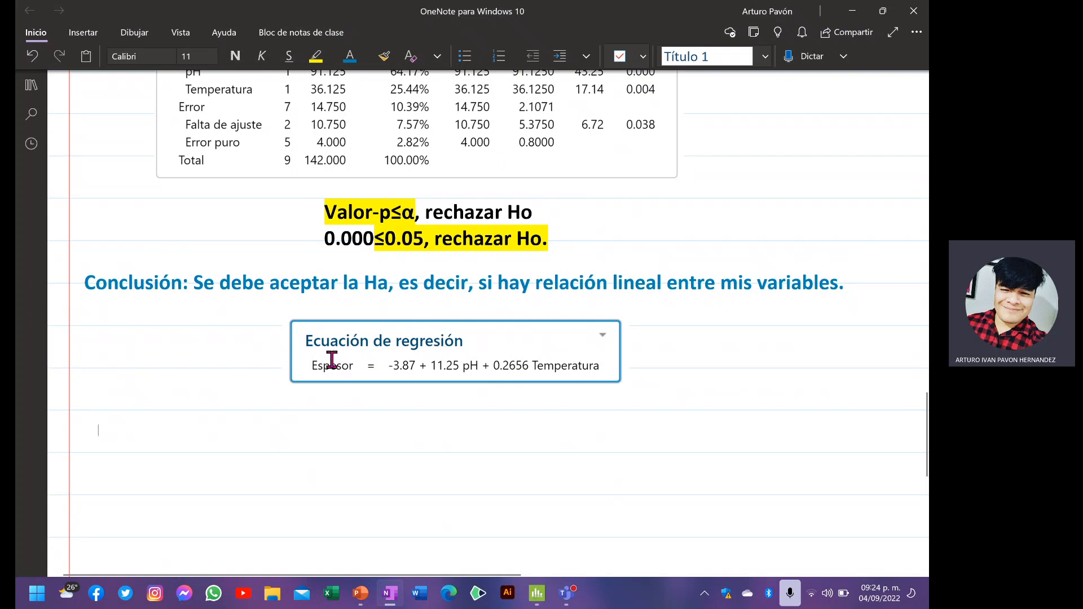
scroll(331, 360, "up", 3)
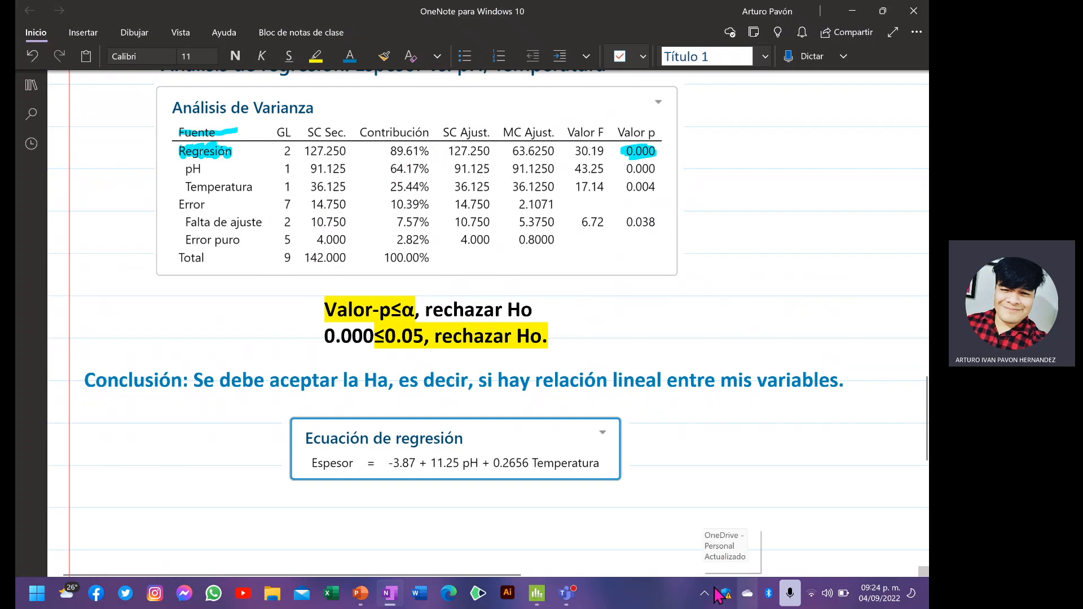
scroll(529, 503, "down", 3)
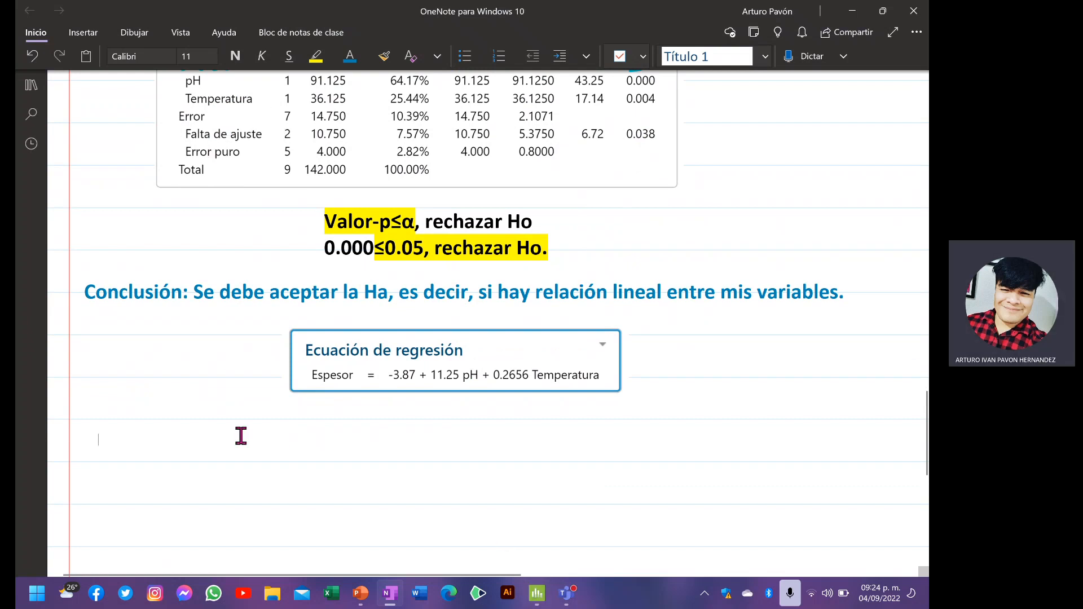
- Copy the heading "Pruebas de hipótesis para el modelo de regresión" and paste it below the second regression equation
scroll(239, 438, "up", 13)
scroll(241, 436, "up", 5)
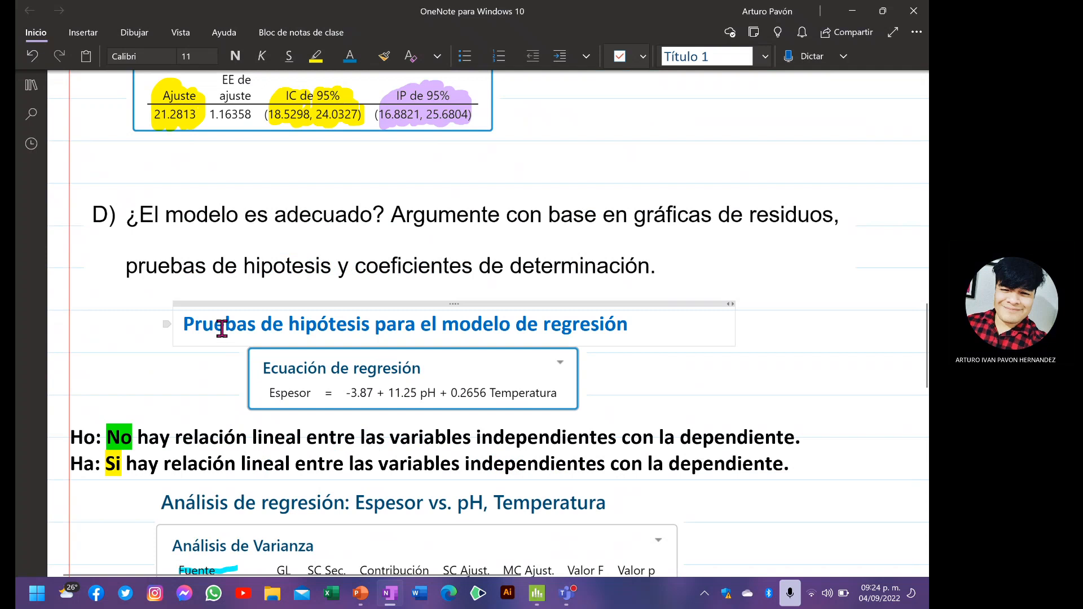
left_click(227, 304)
key("ctrl+c")
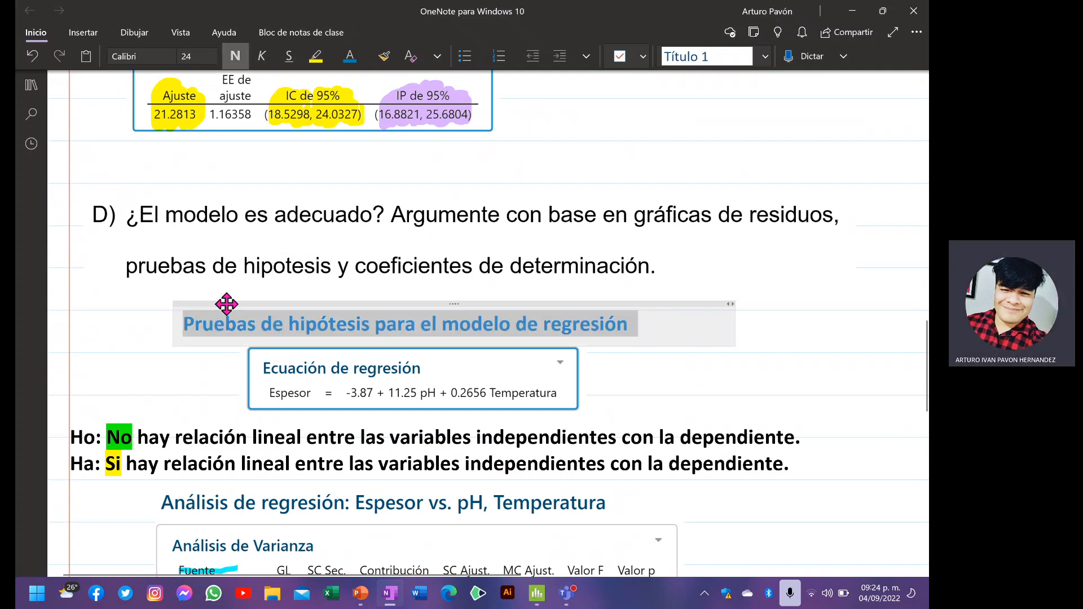
scroll(225, 302, "down", 19)
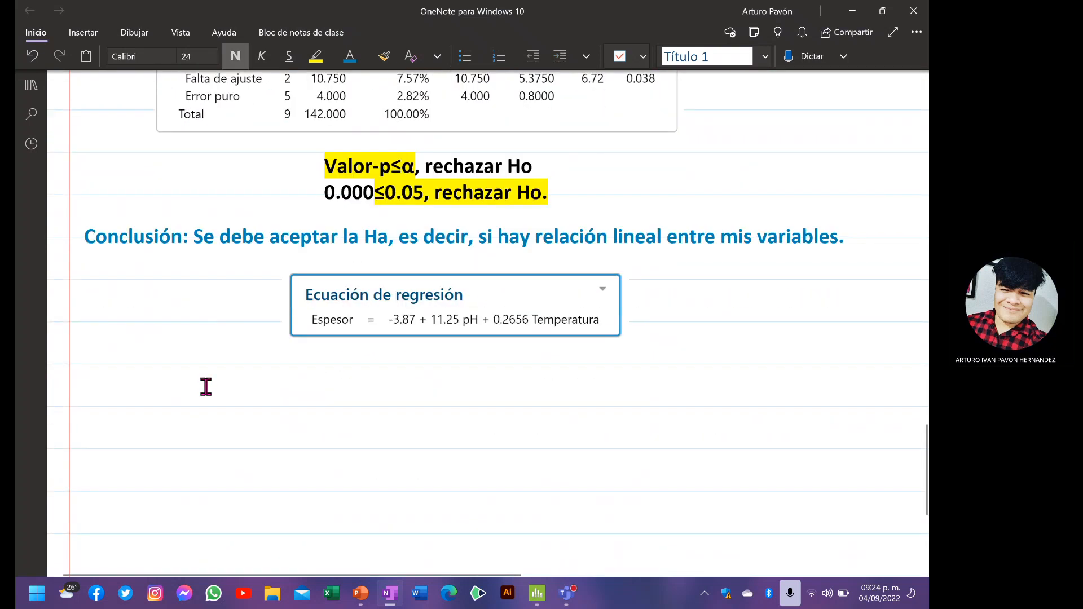
left_click(360, 379)
key("ctrl+v")
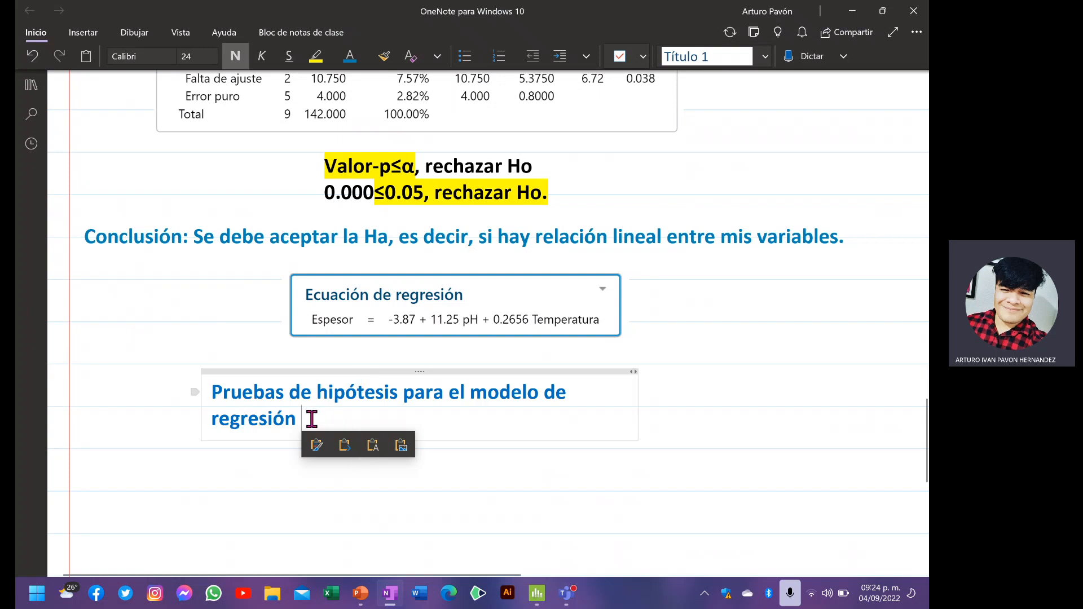
- Reword the pasted heading below the second regression equation to "Pruebas de hipótesis para los coeficientes del modelo de regresión"
left_click_drag(450, 404, 589, 407)
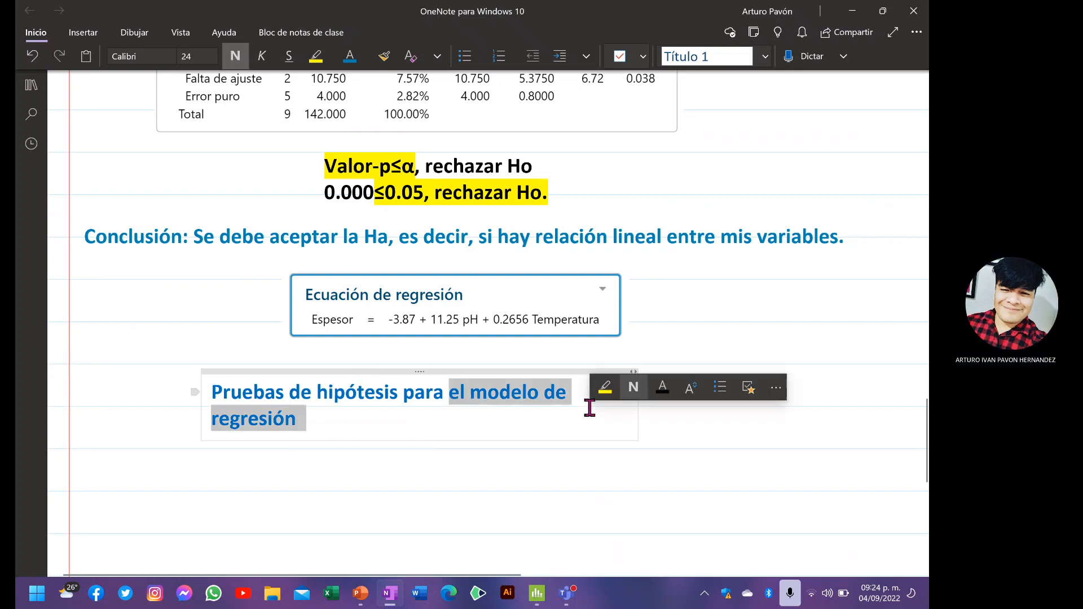
type("los co")
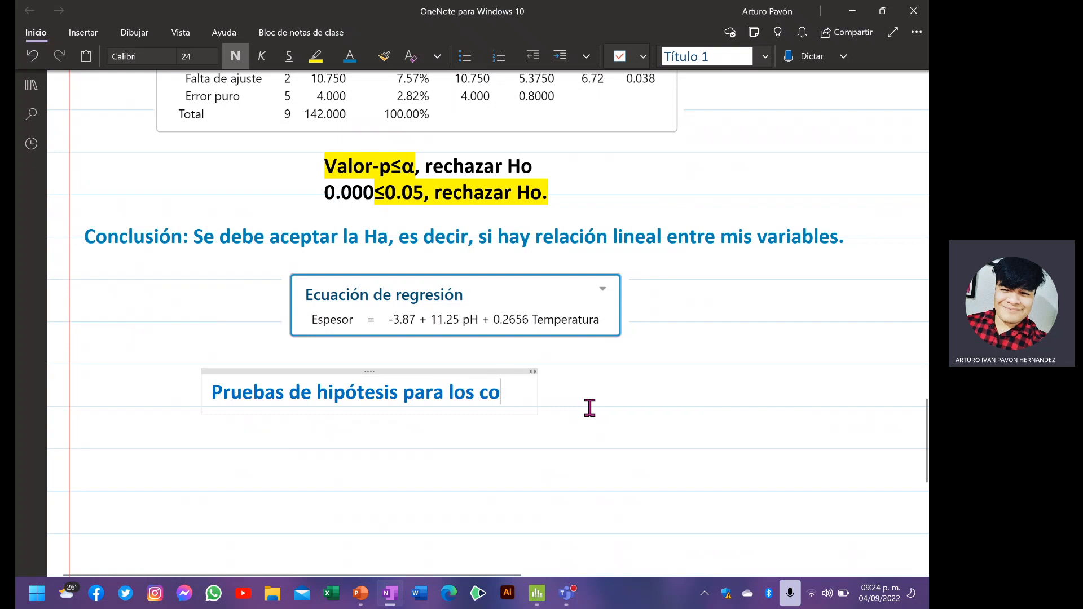
type("eficientes d")
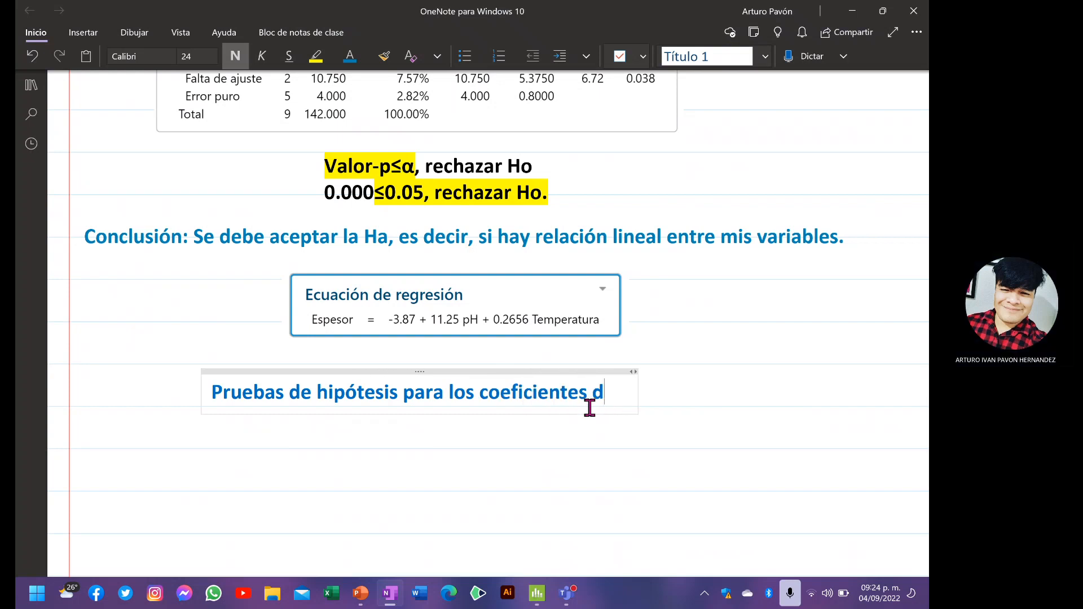
type("e la regre")
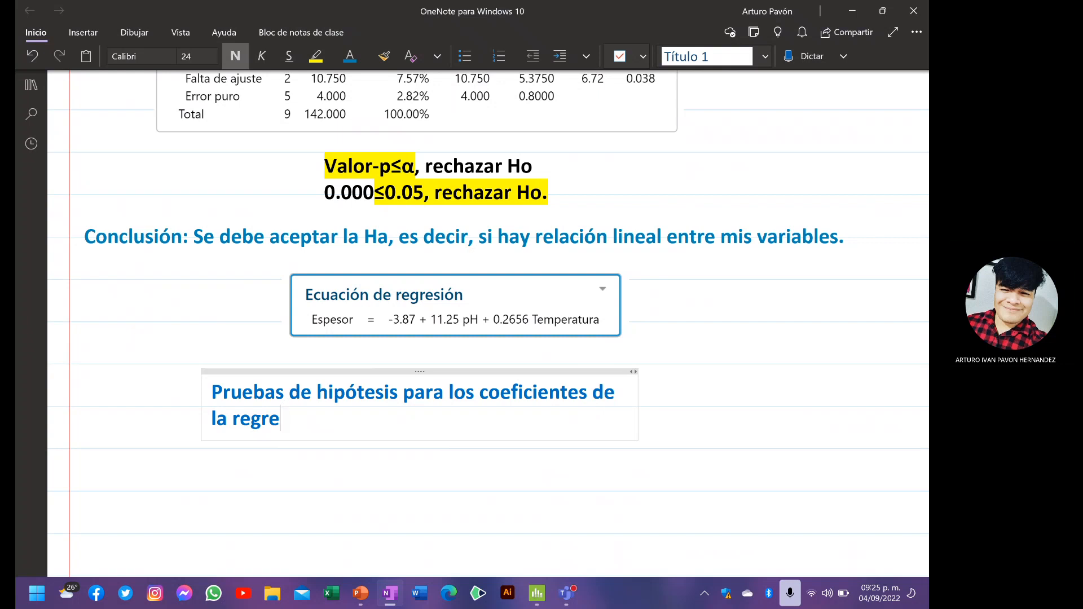
key("BackSpace")
key("BackSpace")
key("BackSpace")
key("BackSpace")
key("BackSpace")
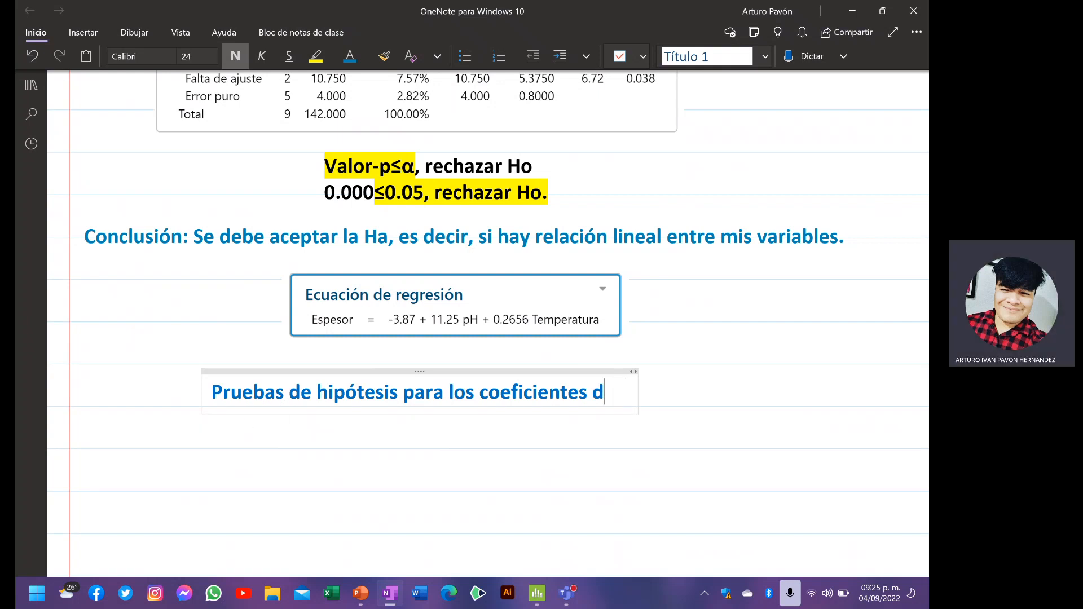
type("el modelo d")
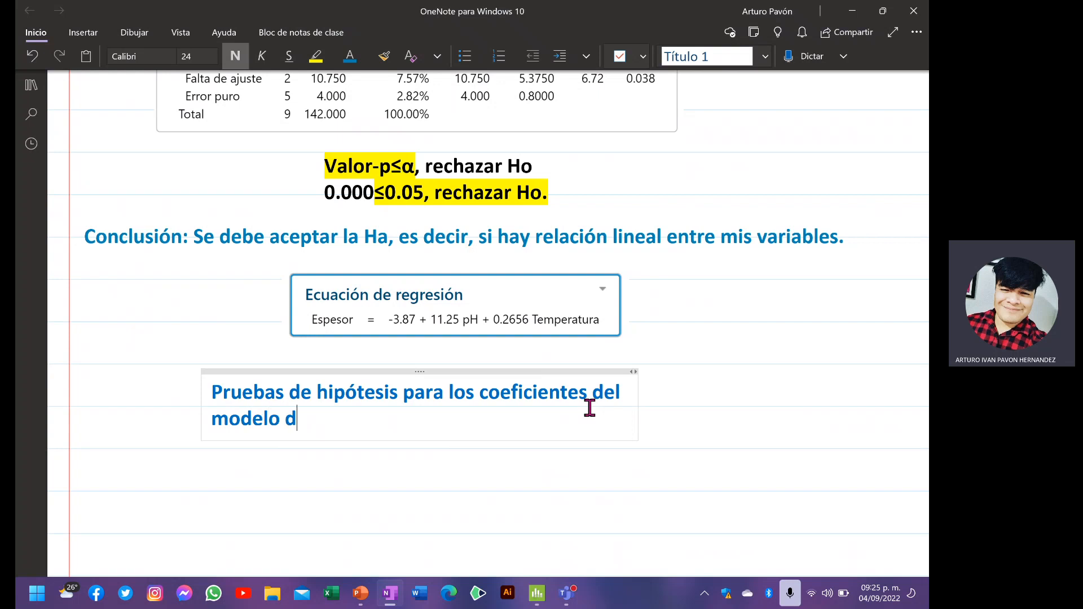
type("e regresión")
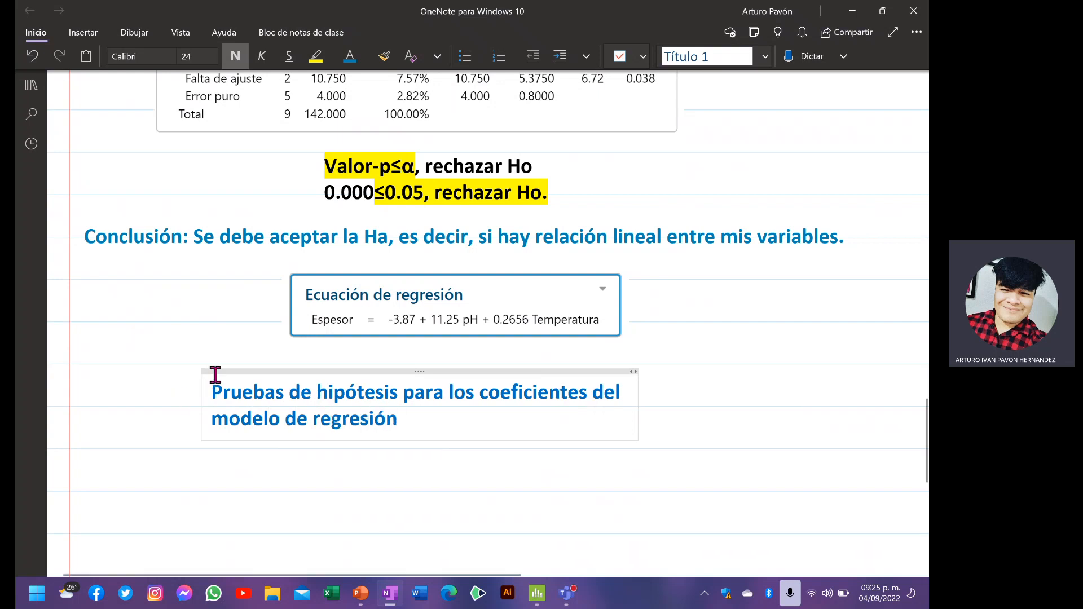
- Move the coefficients heading's text block over to the page margin and widen it so the heading fits on one line
left_click_drag(215, 373, 97, 362)
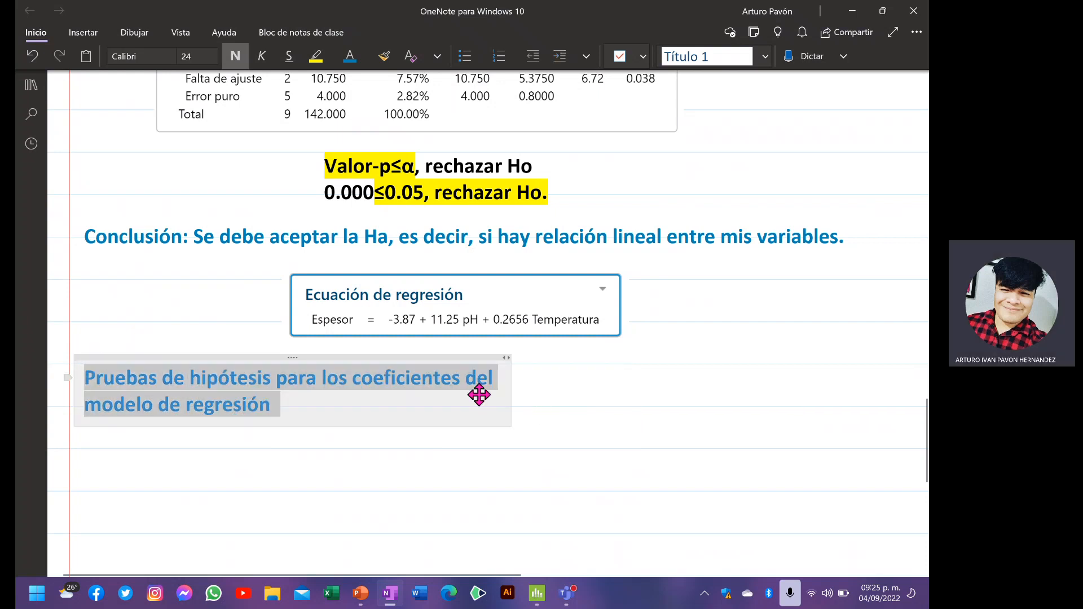
left_click_drag(511, 391, 832, 387)
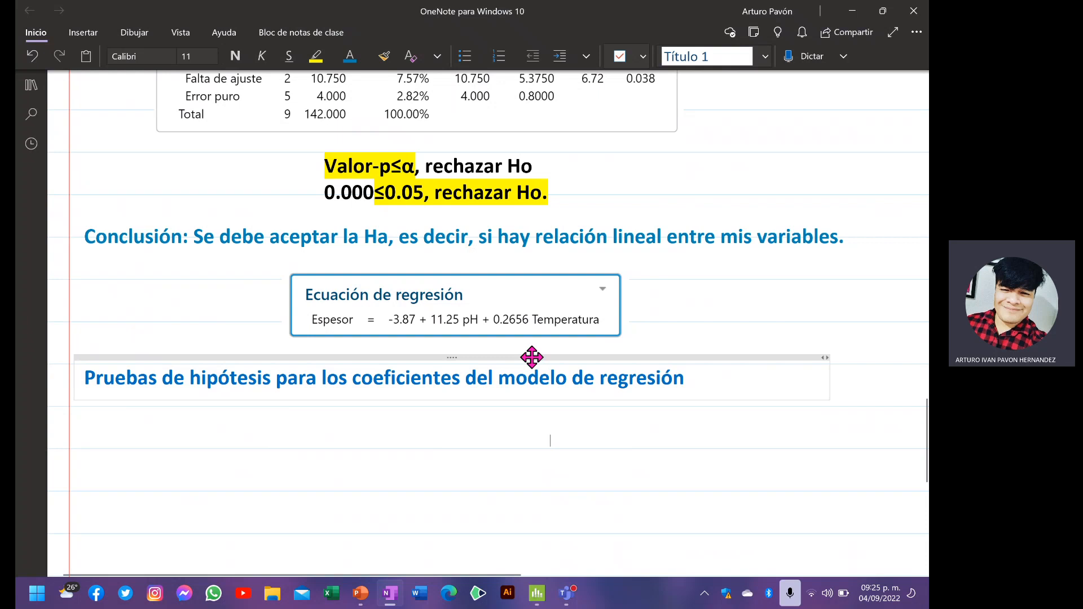
- Centre the heading "Pruebas de hipótesis para los coeficientes del modelo de regresión" within its text block
left_click(701, 377)
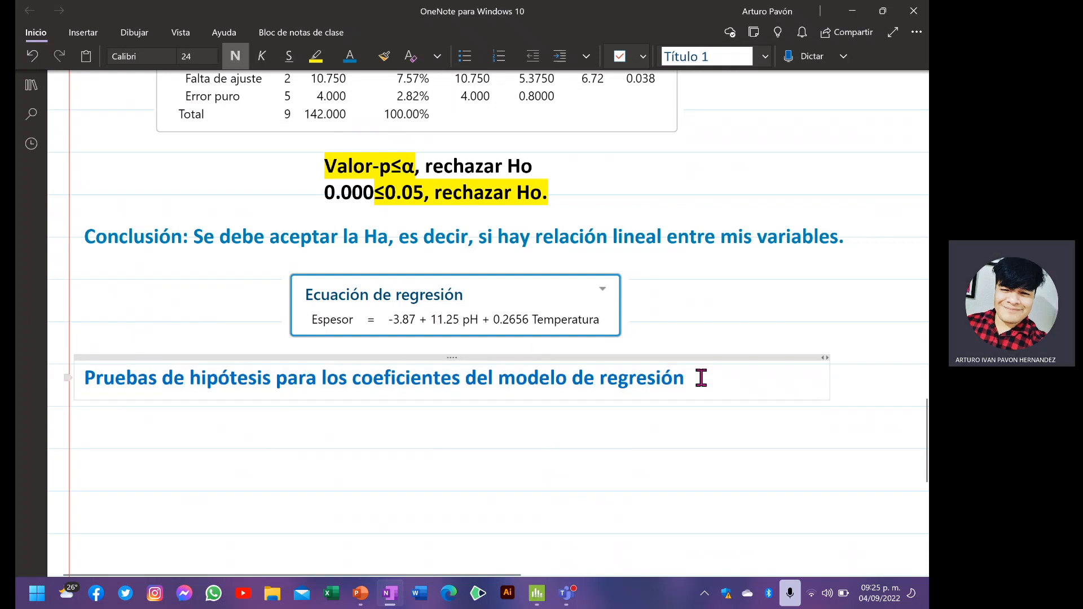
left_click_drag(702, 377, 134, 352)
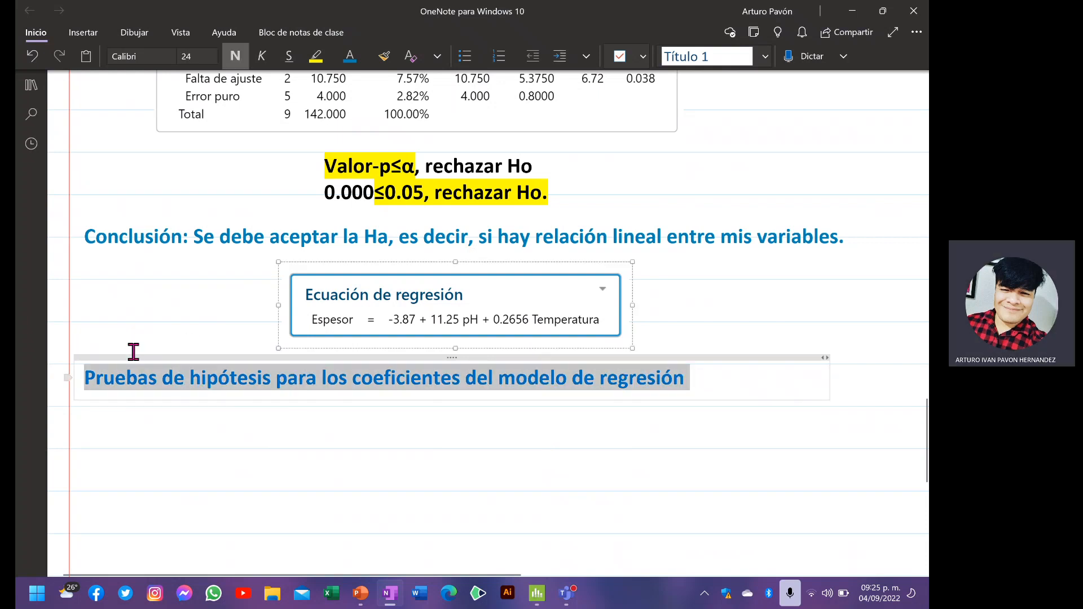
left_click(83, 33)
left_click(39, 33)
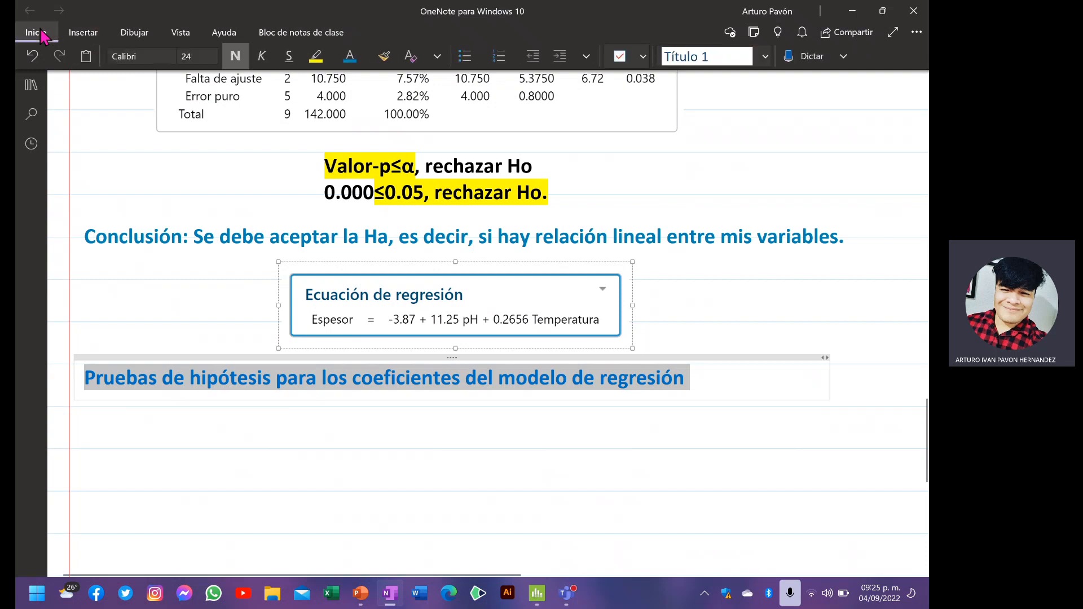
left_click(592, 64)
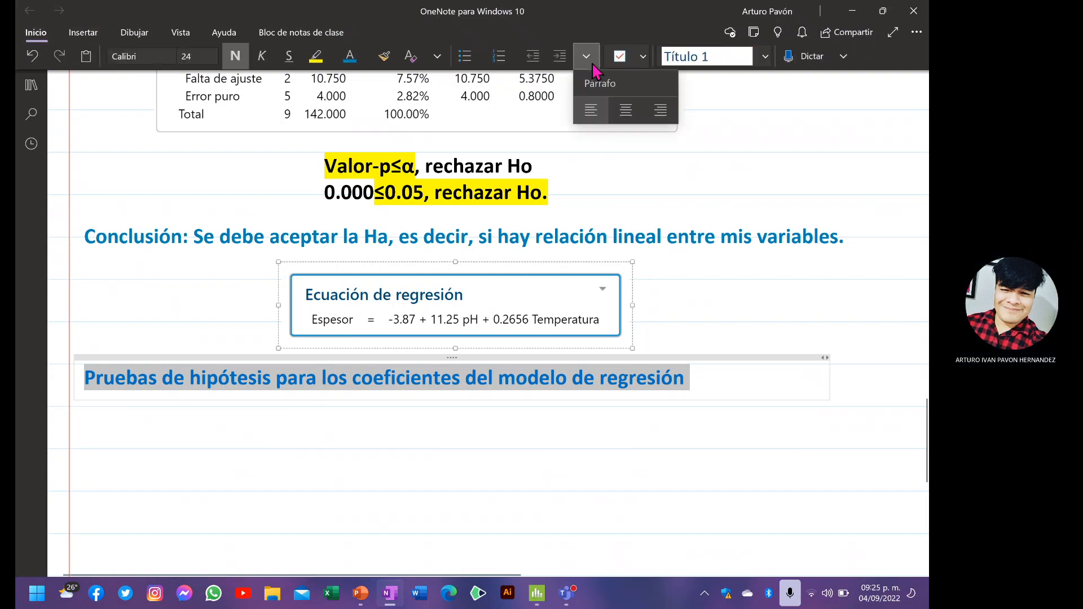
left_click(626, 107)
left_click(573, 406)
left_click(478, 451)
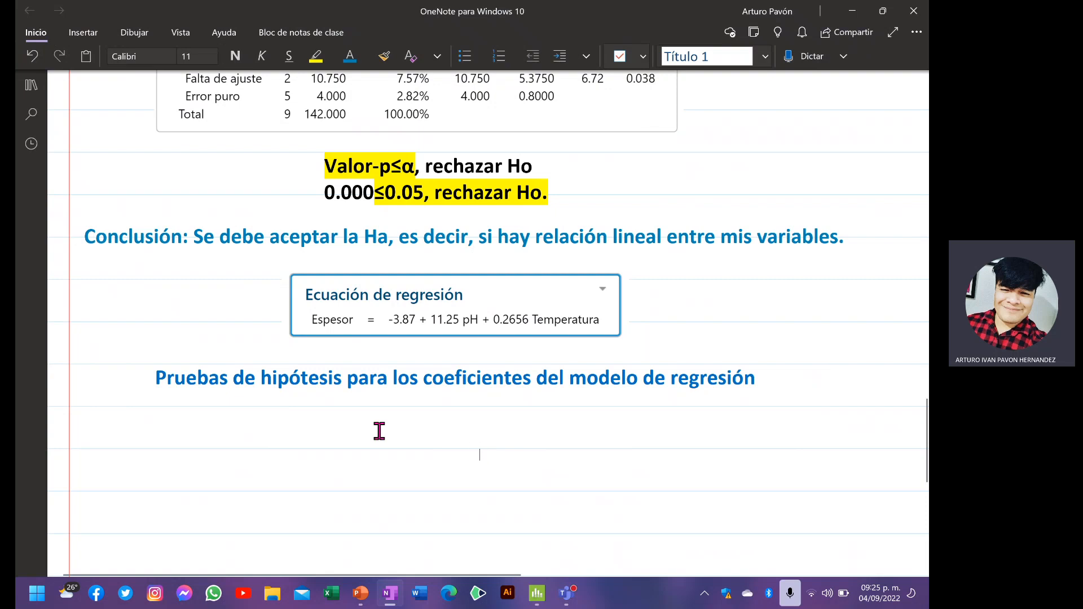
- Insert a table with three columns and four rows, and place it just below the coefficients heading
scroll(401, 456, "down", 1)
scroll(401, 456, "down", 1)
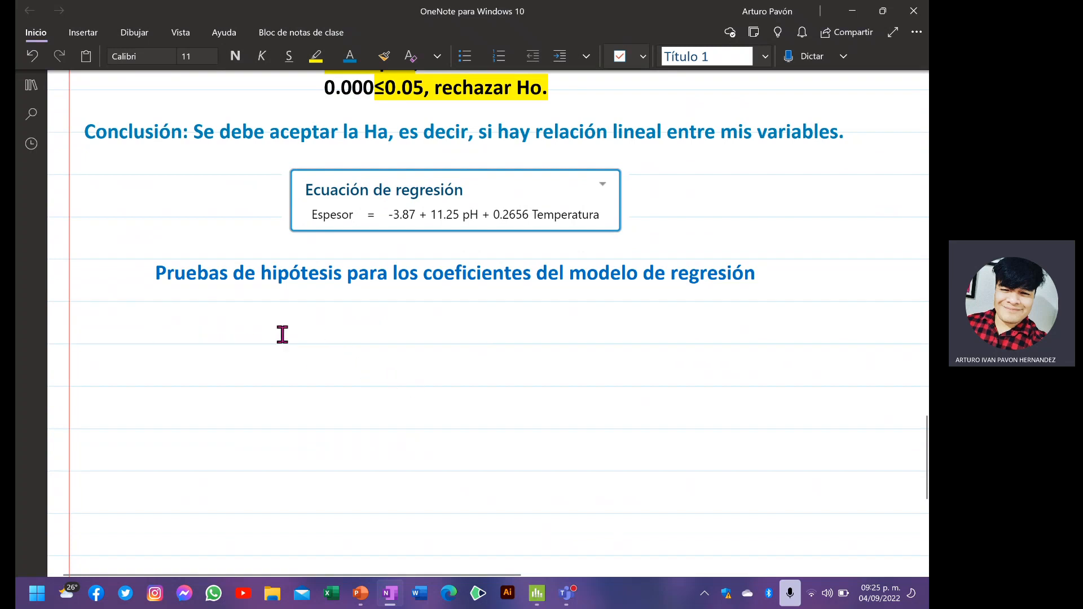
left_click(83, 32)
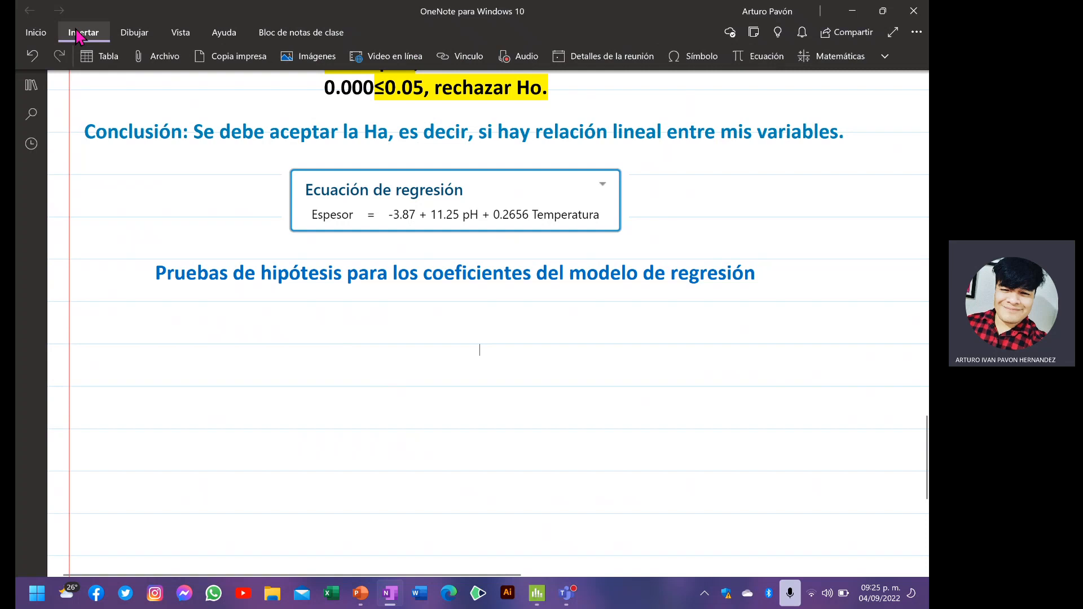
left_click(96, 55)
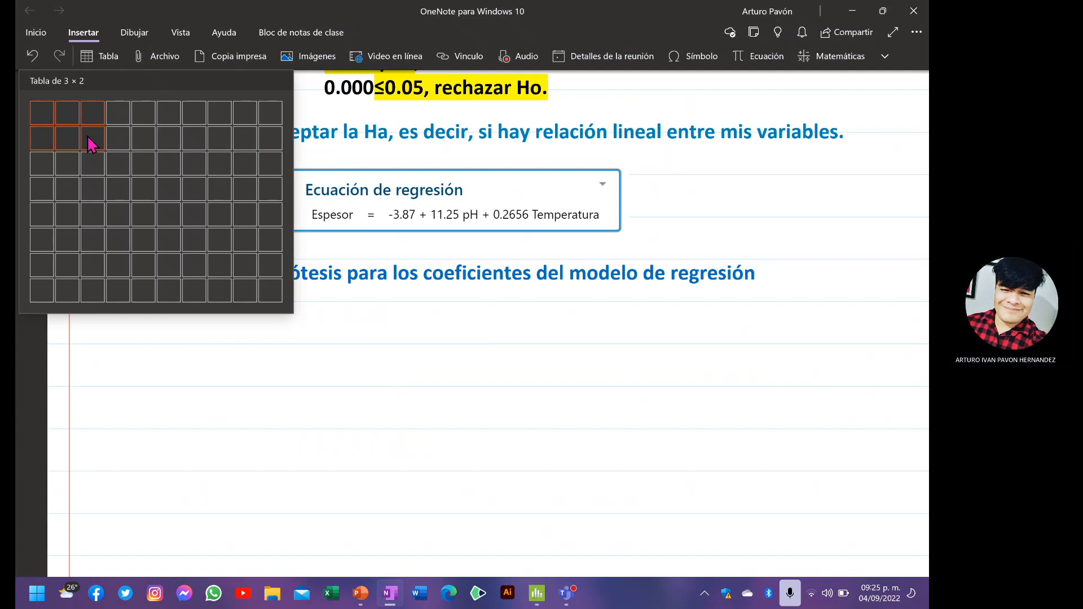
left_click(94, 198)
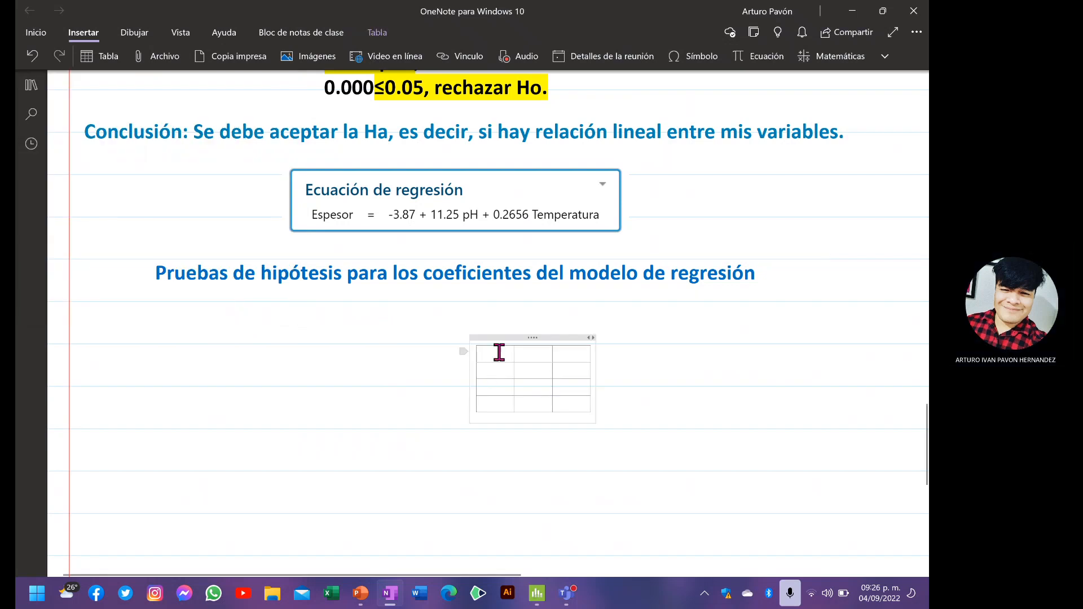
left_click_drag(507, 340, 337, 311)
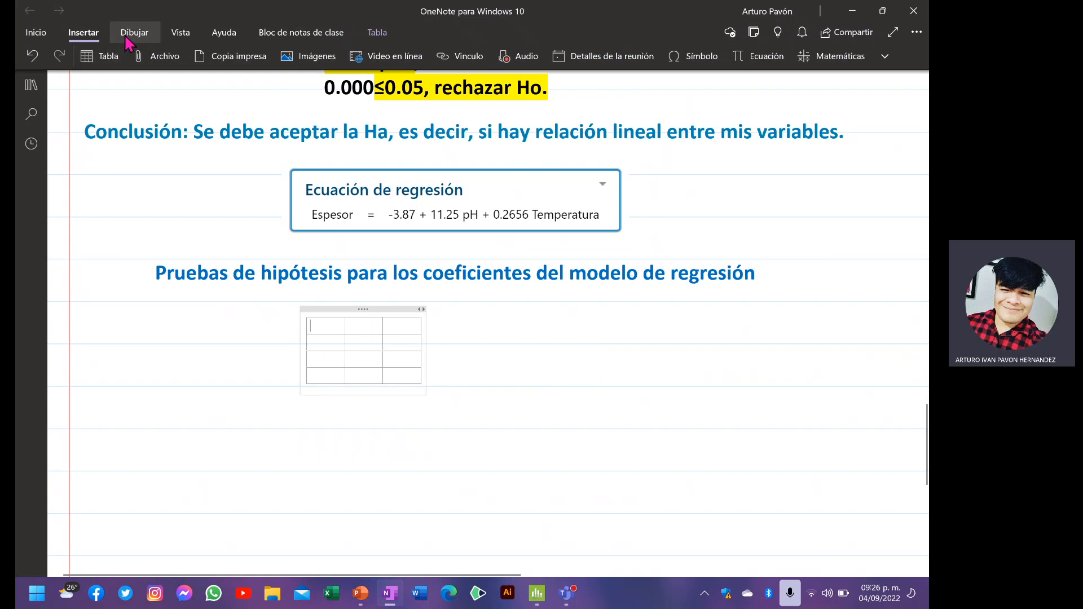
- Fill the table's first row with the column headers B0, B1 and B2
left_click(697, 63)
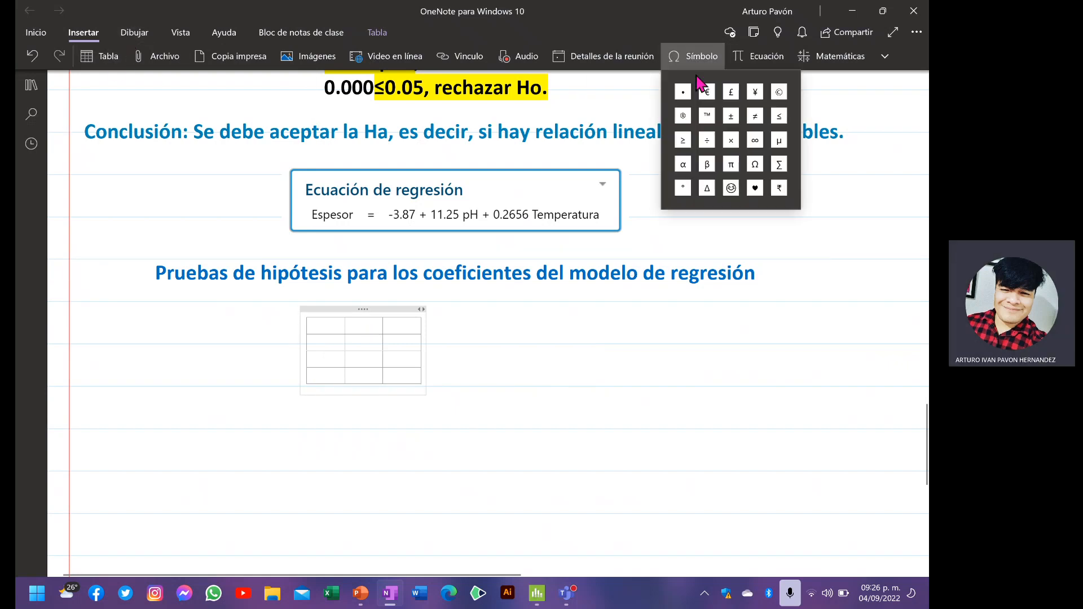
left_click(707, 169)
key("BackSpace")
type("B0")
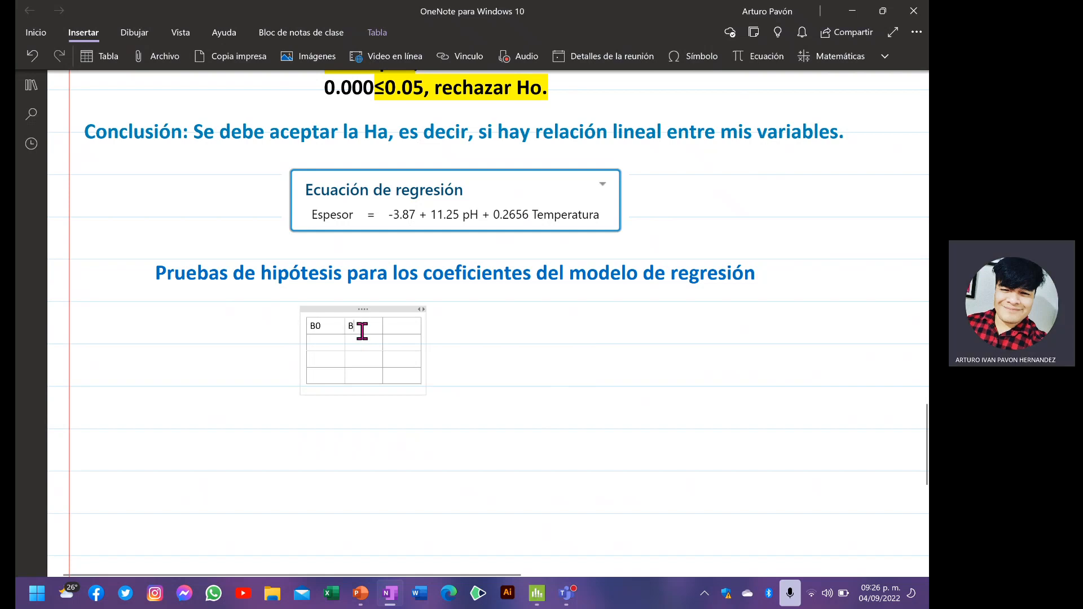
key("Tab")
type("B")
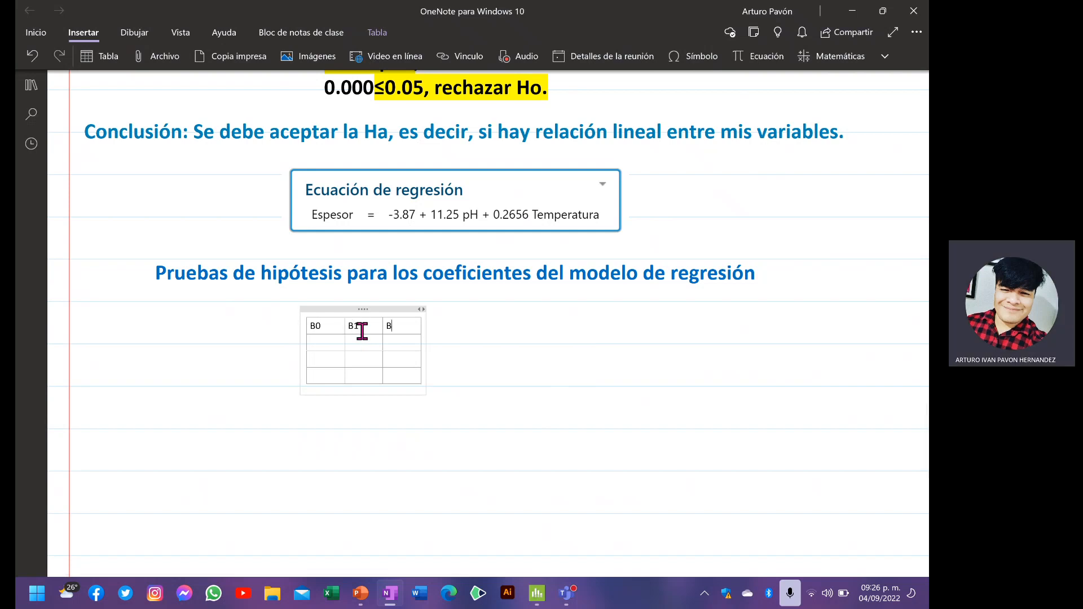
type("2")
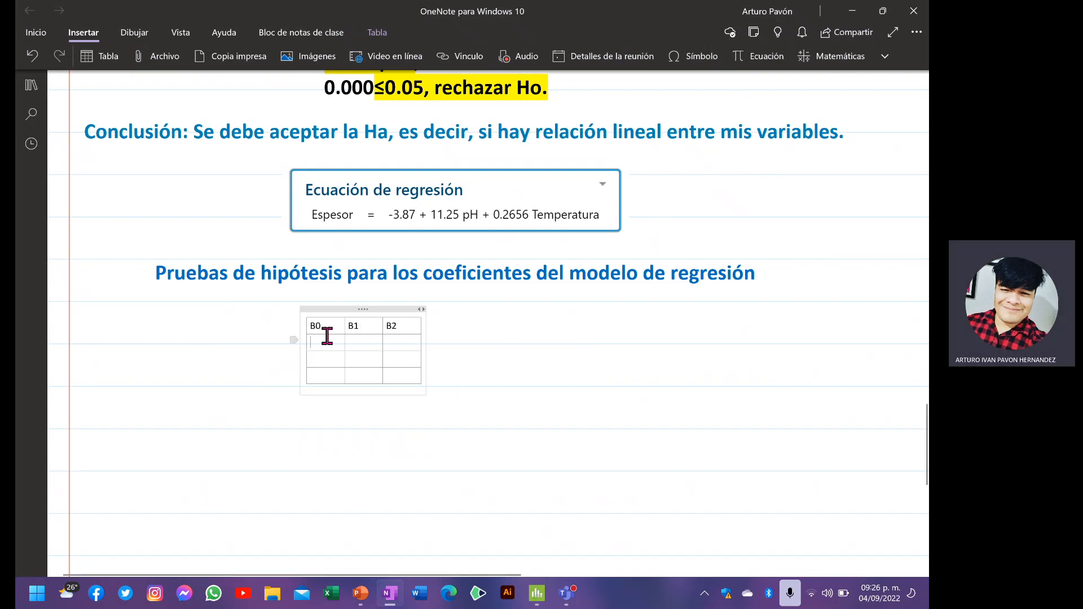
- Set the font size of the whole coefficients table to 24 and shift the table slightly away from the heading
left_click(336, 309)
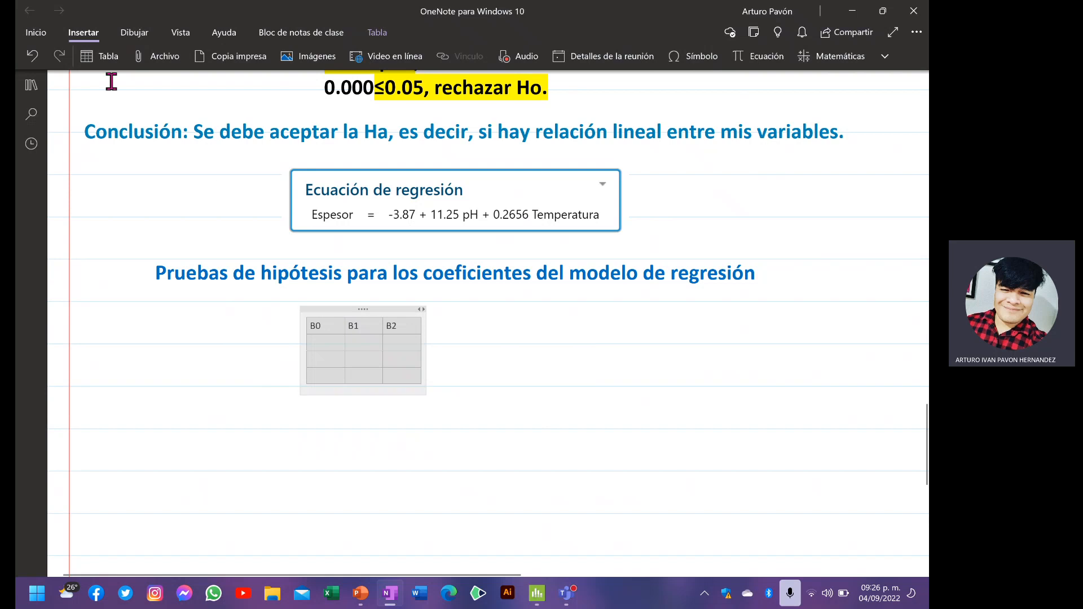
left_click(93, 37)
left_click(93, 37)
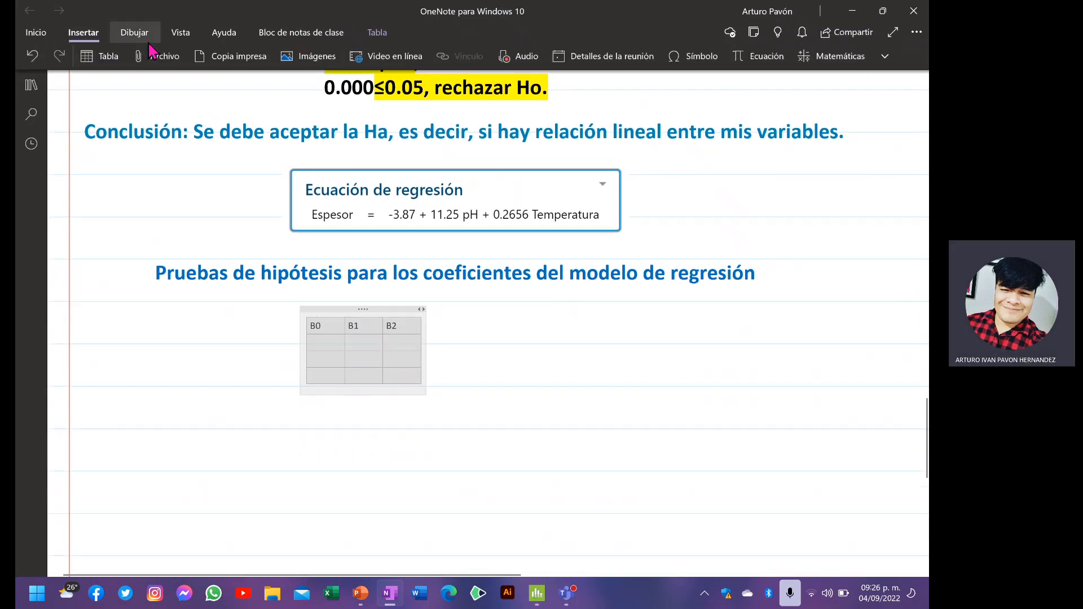
left_click(41, 34)
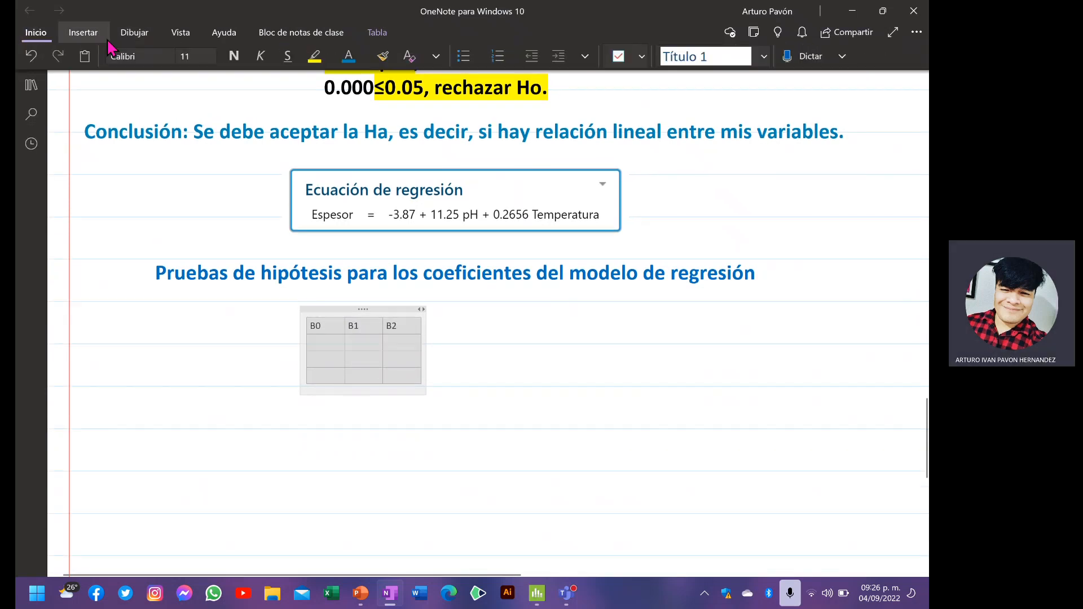
left_click(212, 56)
scroll(227, 254, "down", 2)
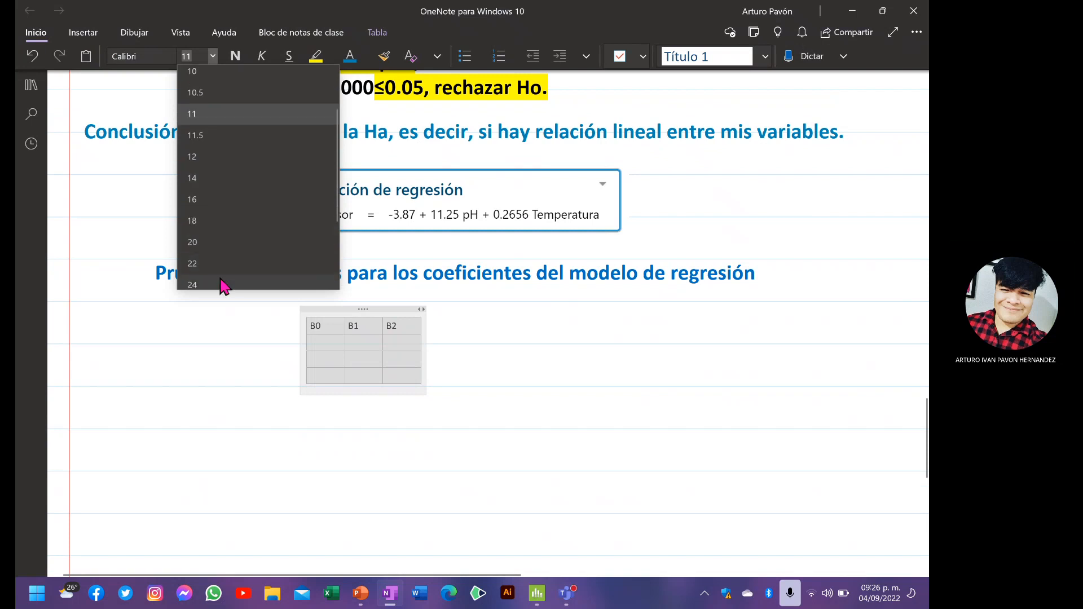
left_click(220, 279)
mouse_move(358, 314)
left_mouse_down()
mouse_move(312, 324)
mouse_move(376, 328)
mouse_move(412, 345)
left_mouse_up()
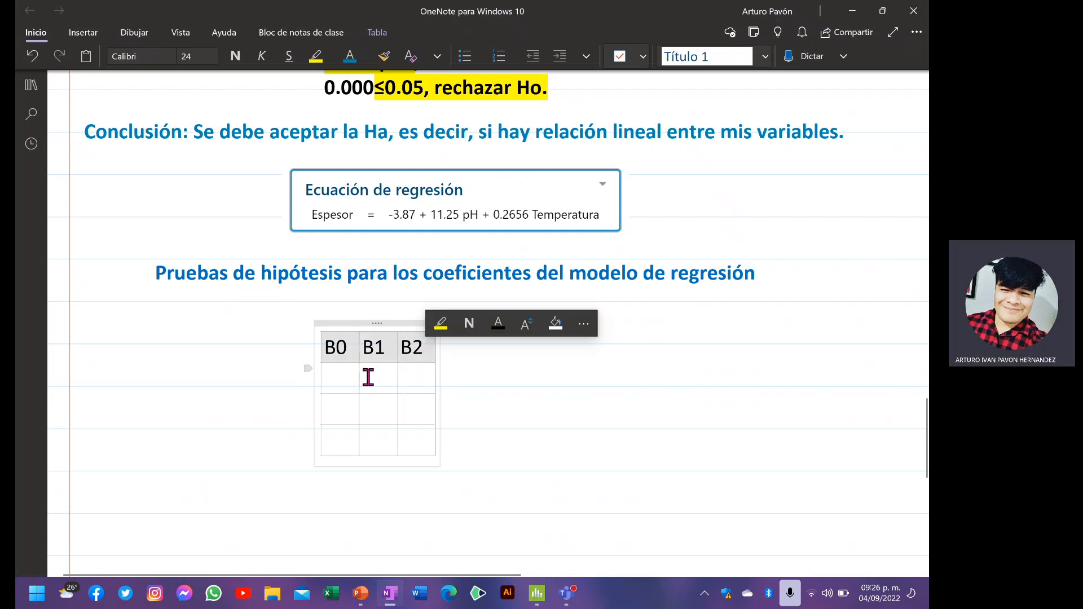
- Enter the hypotheses "Ho: No es significativo" and "Ha: Si es significativo" on separate lines in the cell below B0
left_click(344, 384)
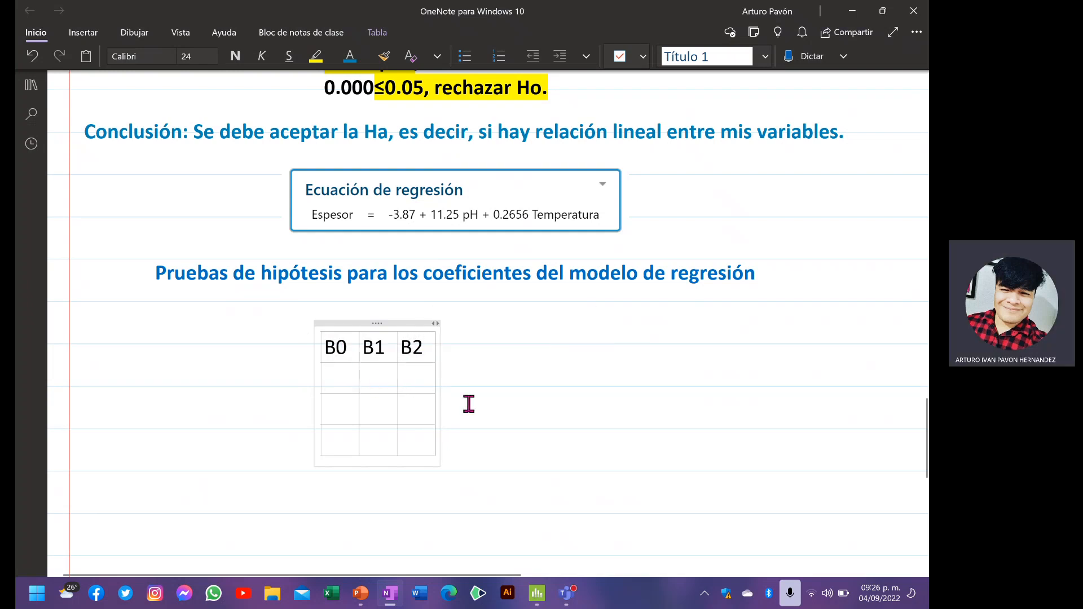
type("Ho")
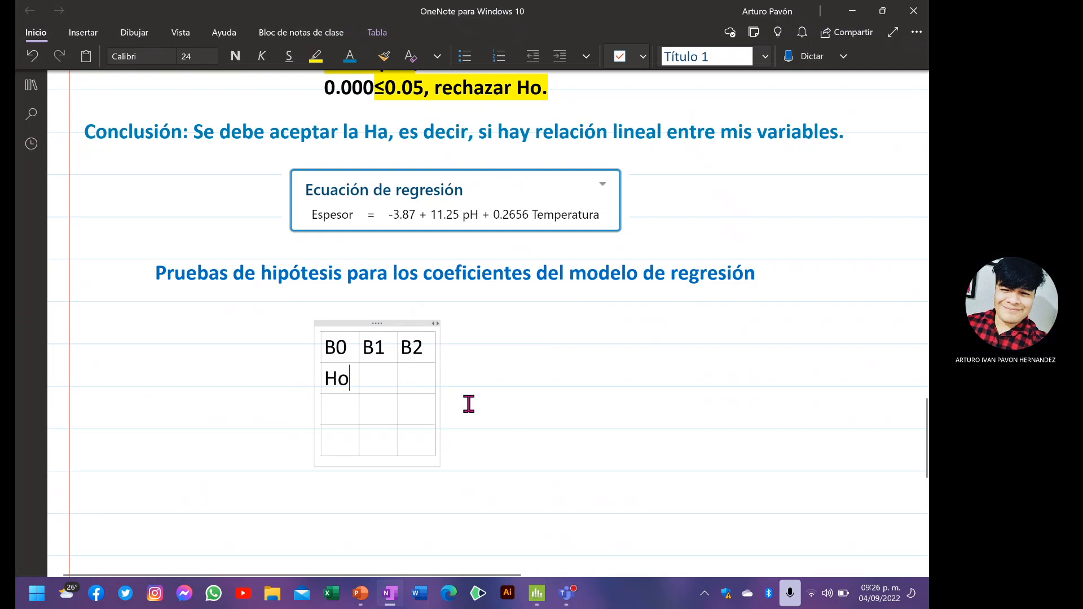
type(":")
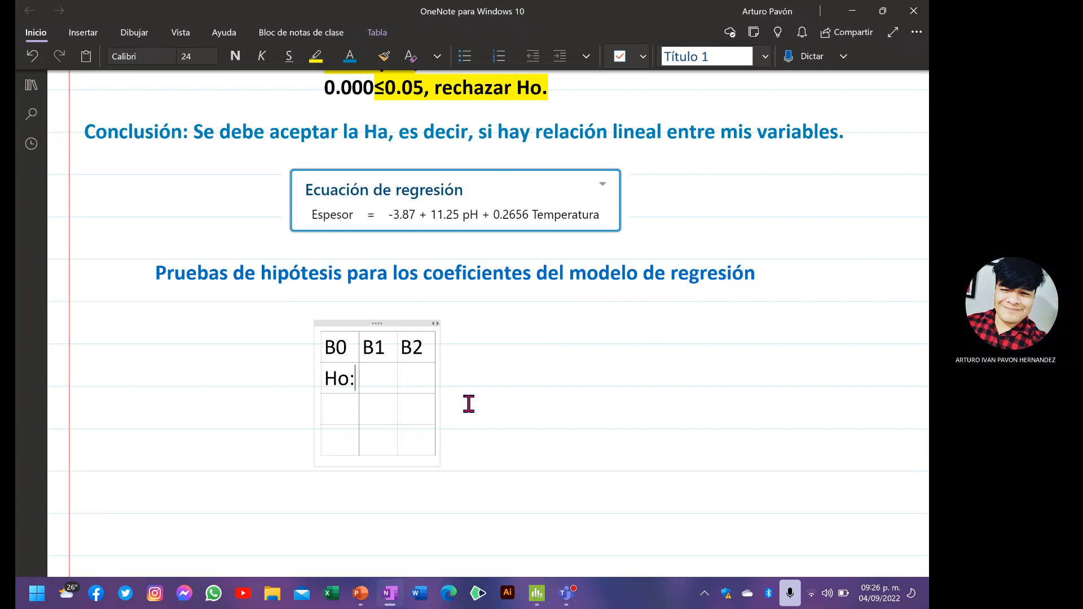
key("Return")
type("Ha:")
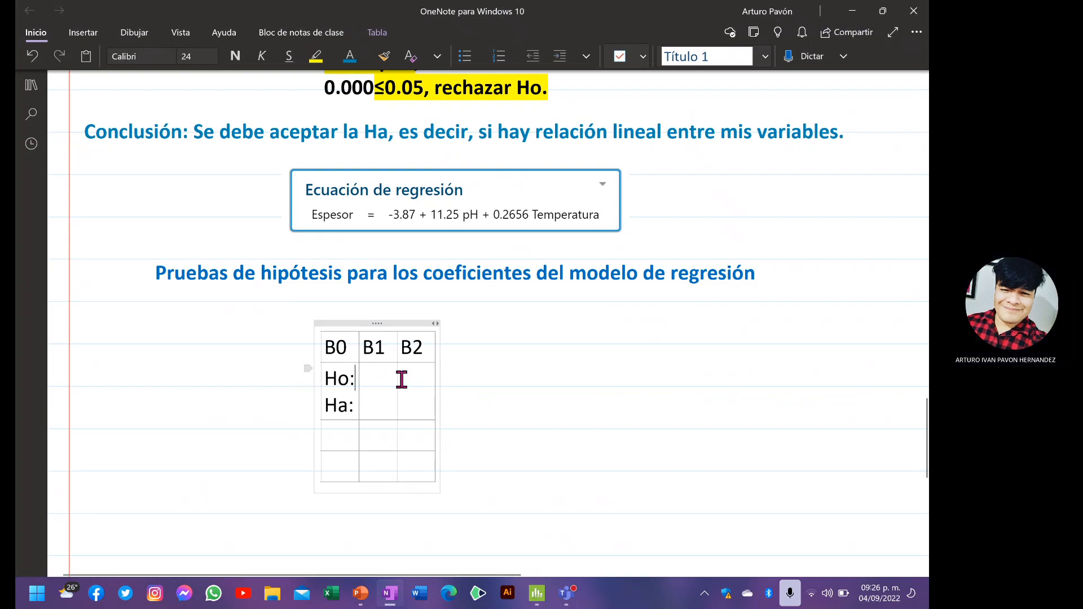
type("No")
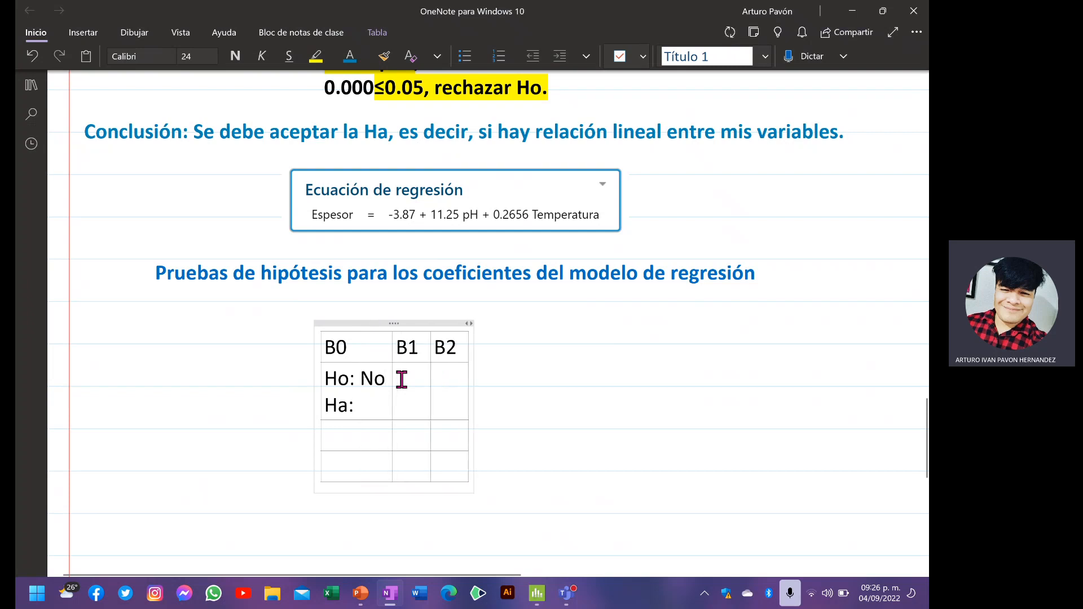
type(" es significativo")
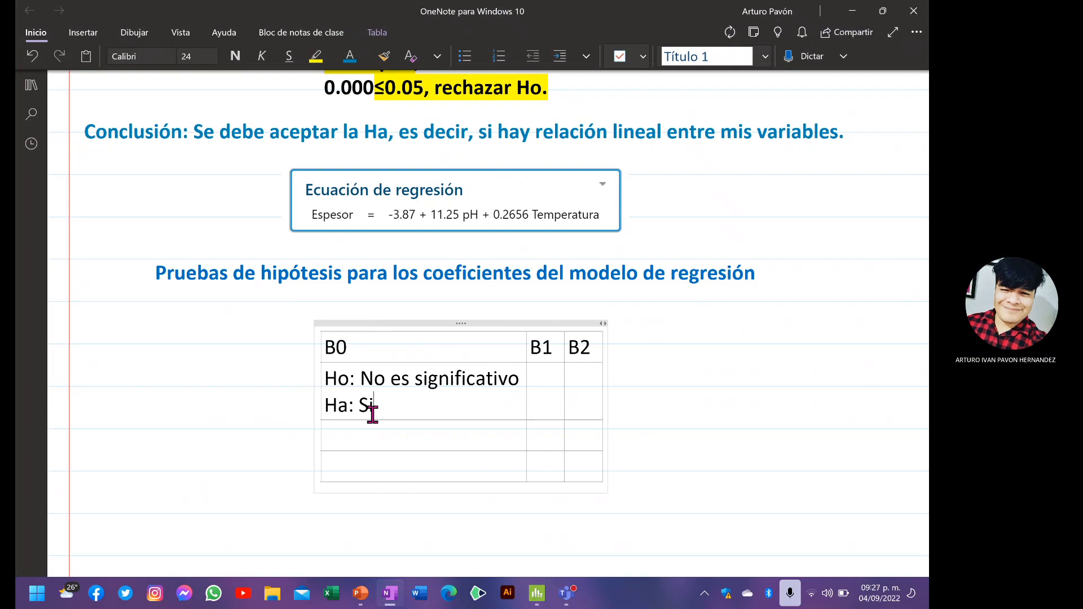
type("es signif")
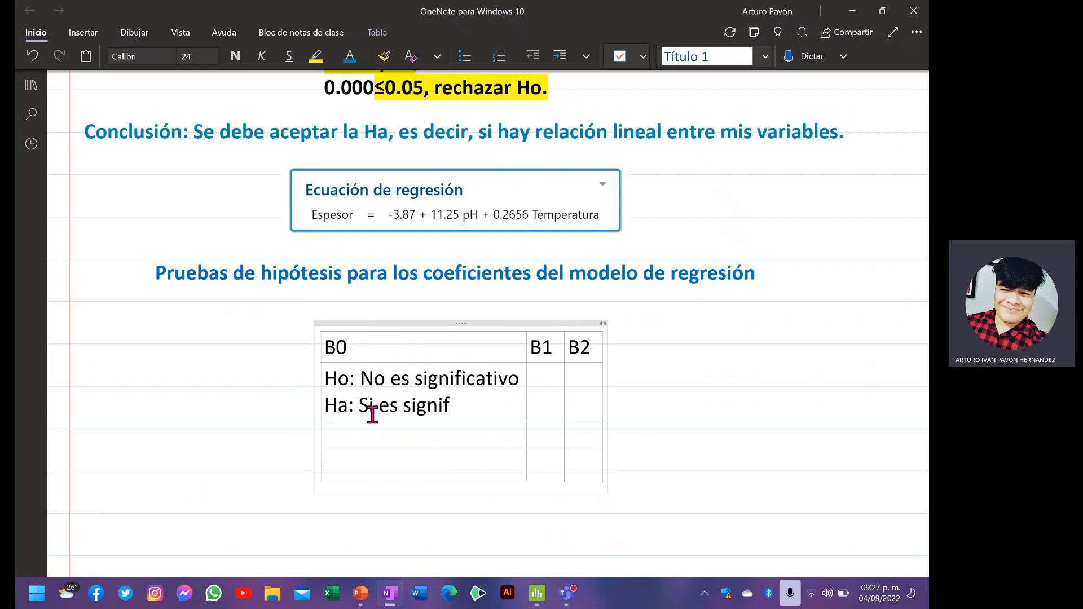
type("icativo")
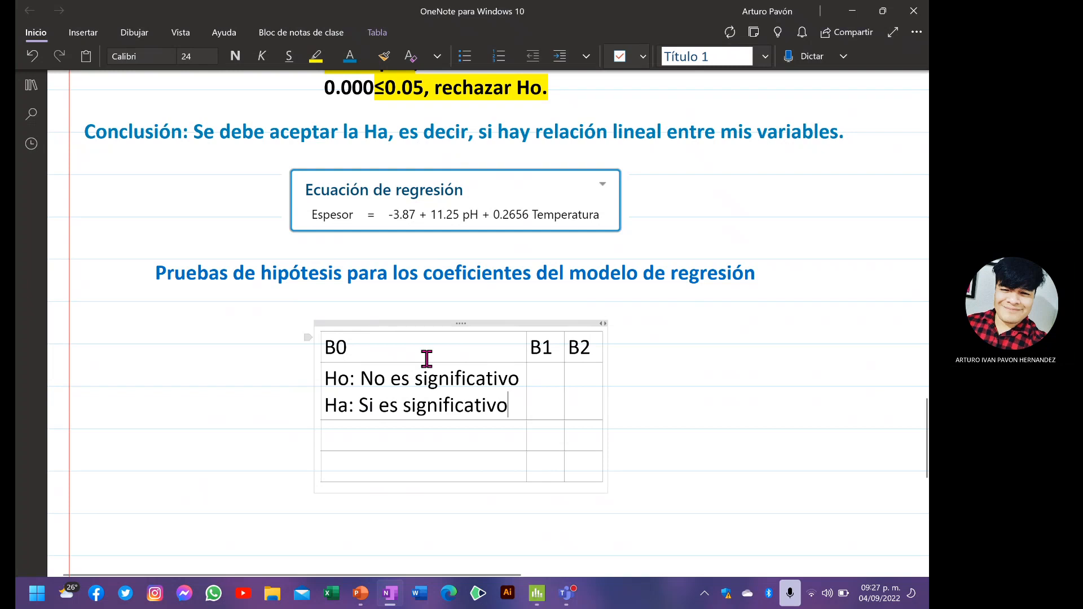
- Copy the Ho and Ha hypotheses from the B0 column into the cells below B1 and B2
left_click_drag(515, 409, 329, 375)
key("ctrl+c")
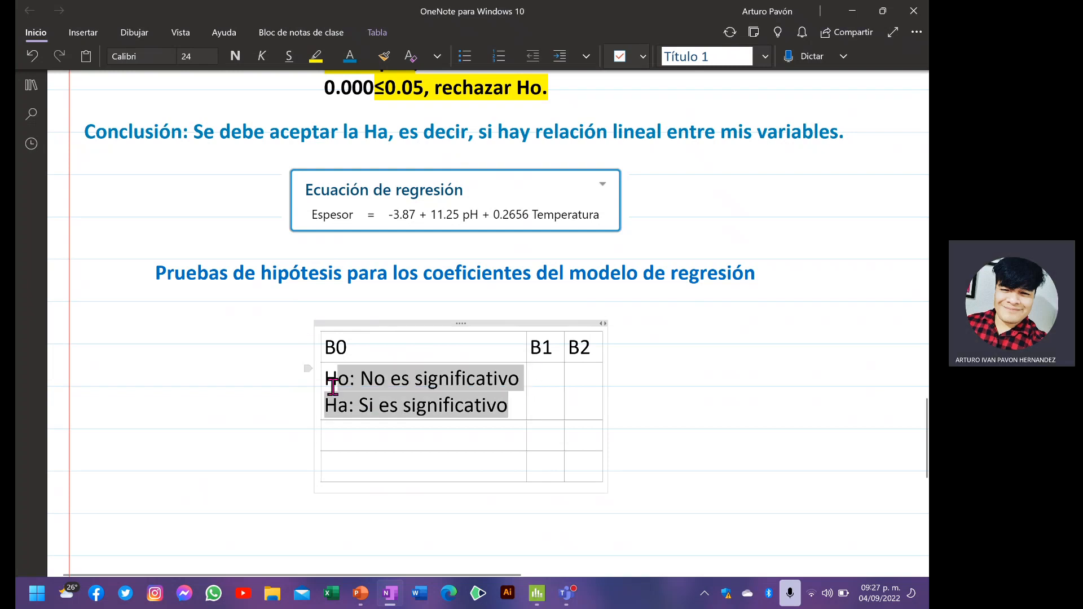
left_click(528, 390)
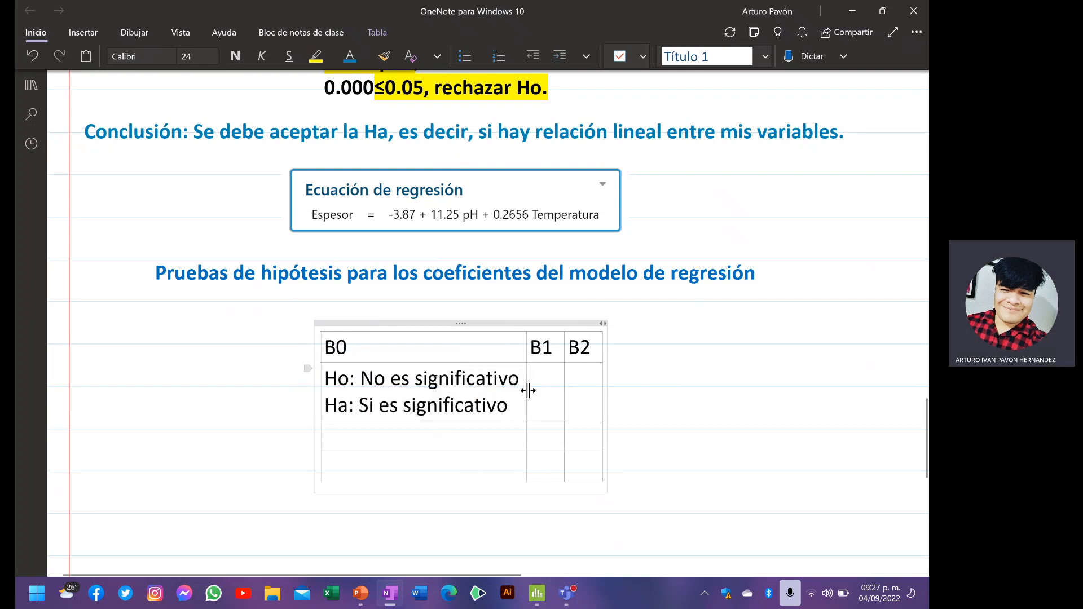
key("ctrl+v")
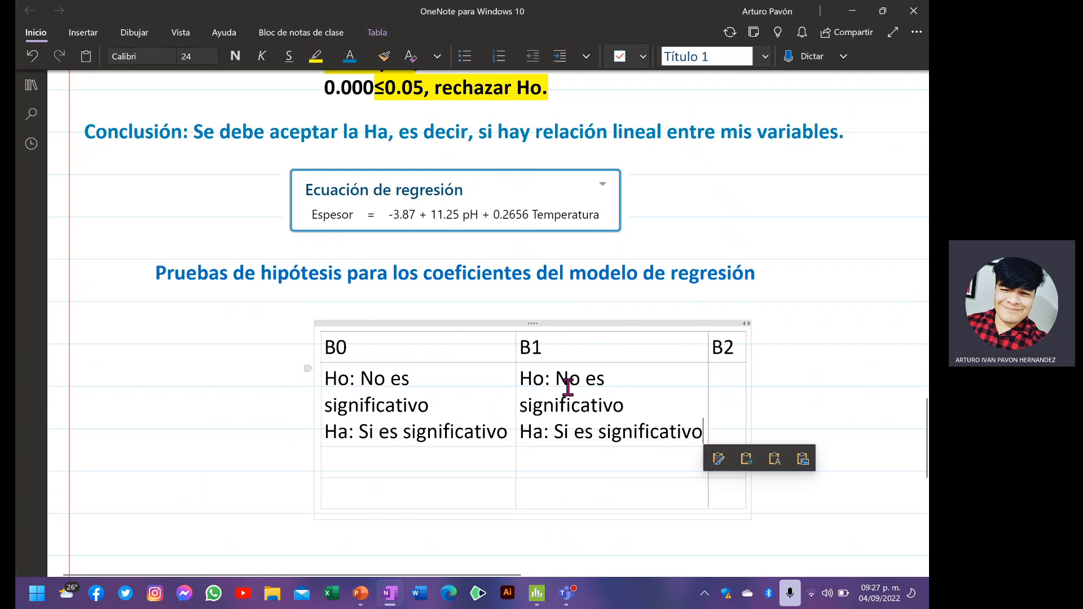
left_click(718, 391)
key("ctrl+v")
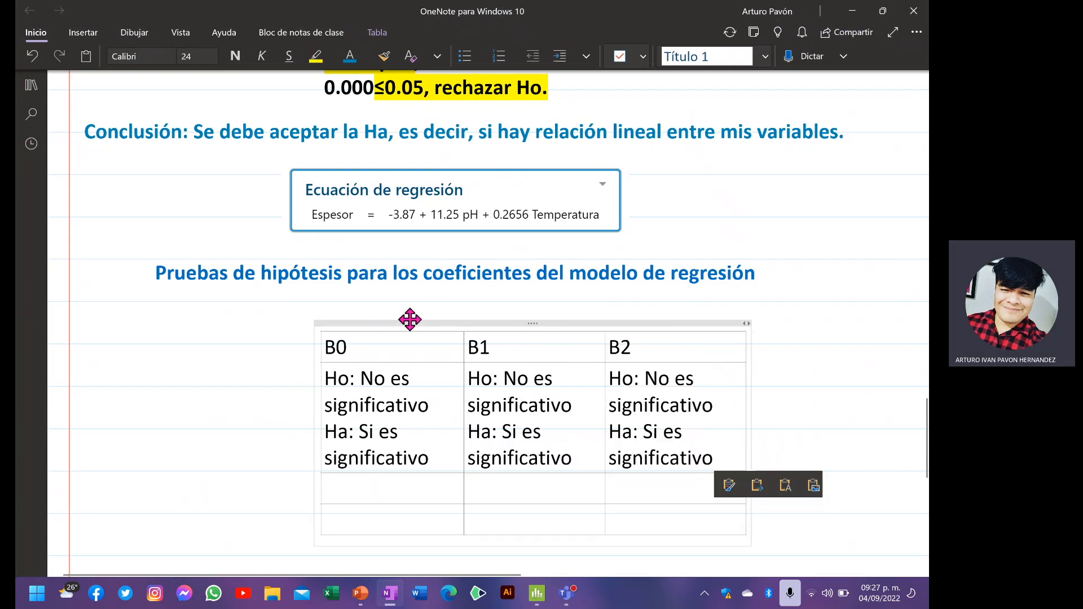
- Centre the text in all cells of the coefficients table, then widen the table and position it centrally beneath the heading
left_click_drag(439, 322, 340, 315)
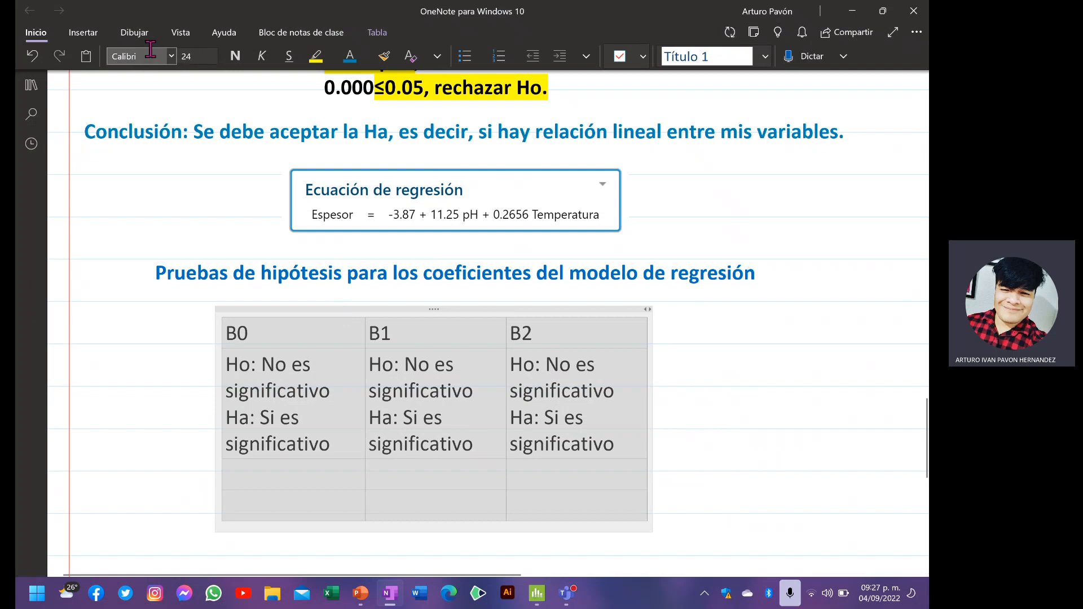
left_click(82, 34)
left_click(35, 33)
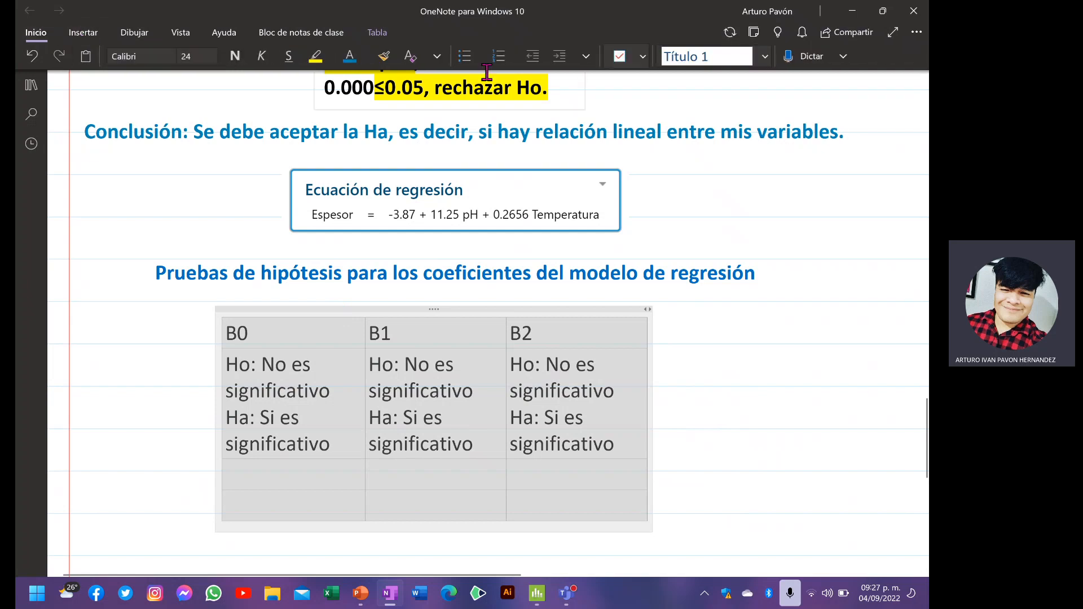
left_click(587, 57)
left_click(625, 109)
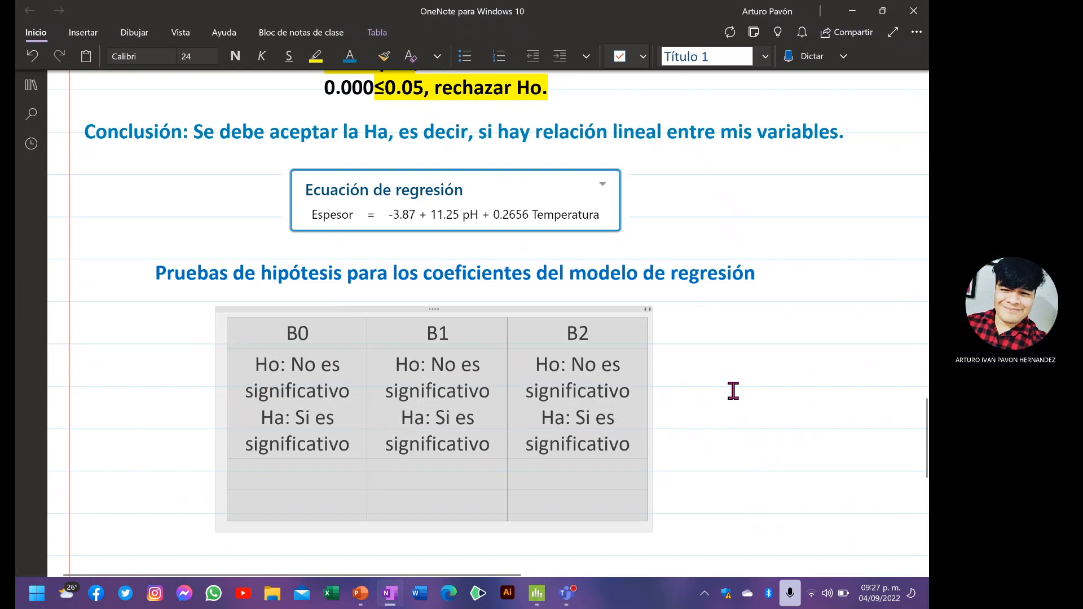
left_click_drag(649, 375, 867, 382)
left_click_drag(645, 317, 550, 315)
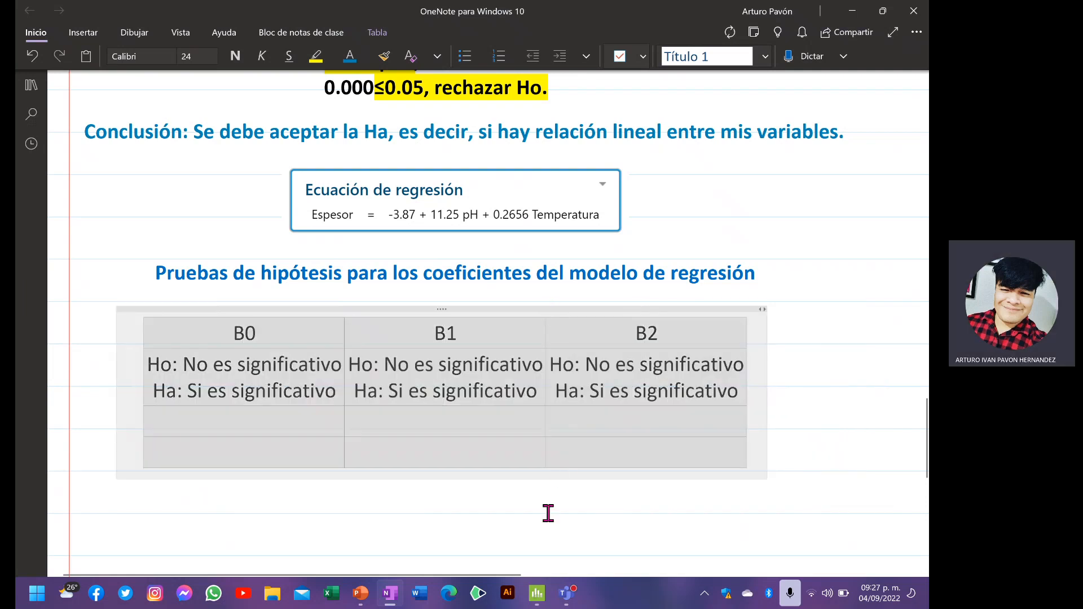
- Switch to Minitab to view the regression analysis results, then return to the coefficients table in OneNote
left_click(260, 375)
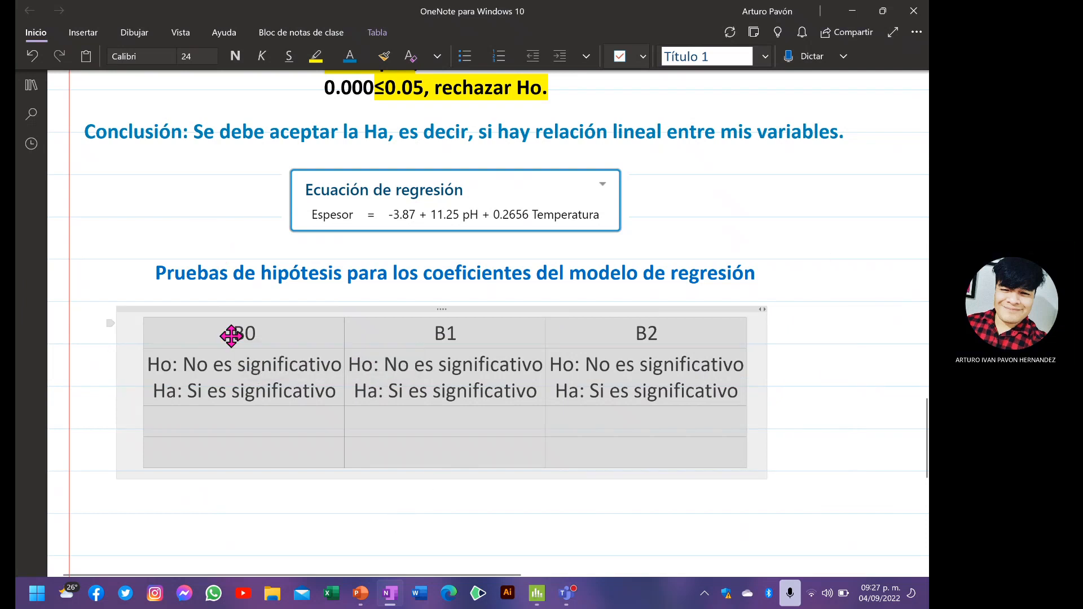
left_click(914, 11)
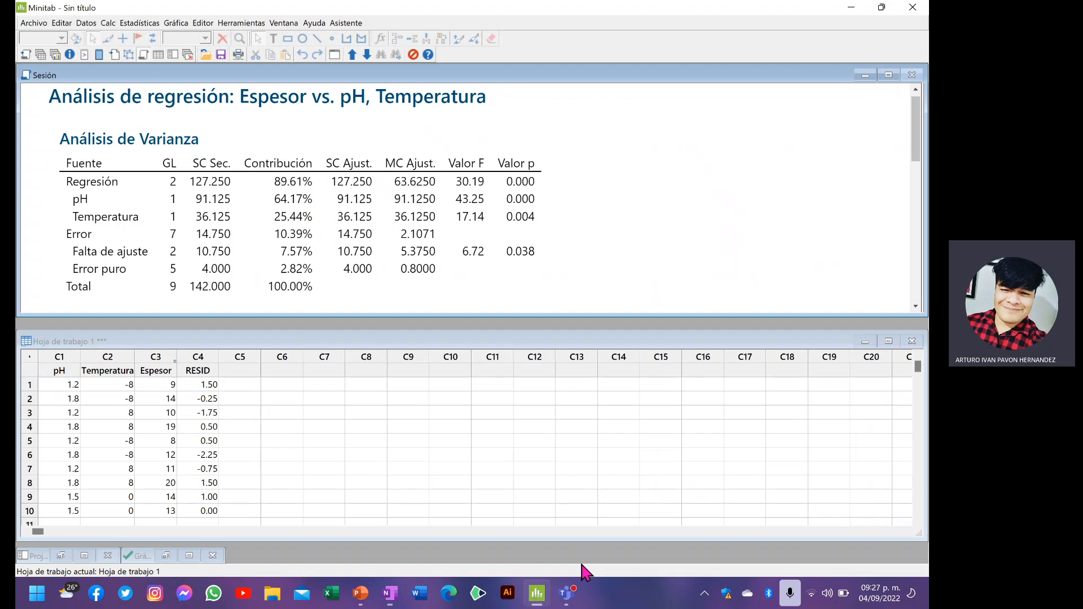
left_click(390, 594)
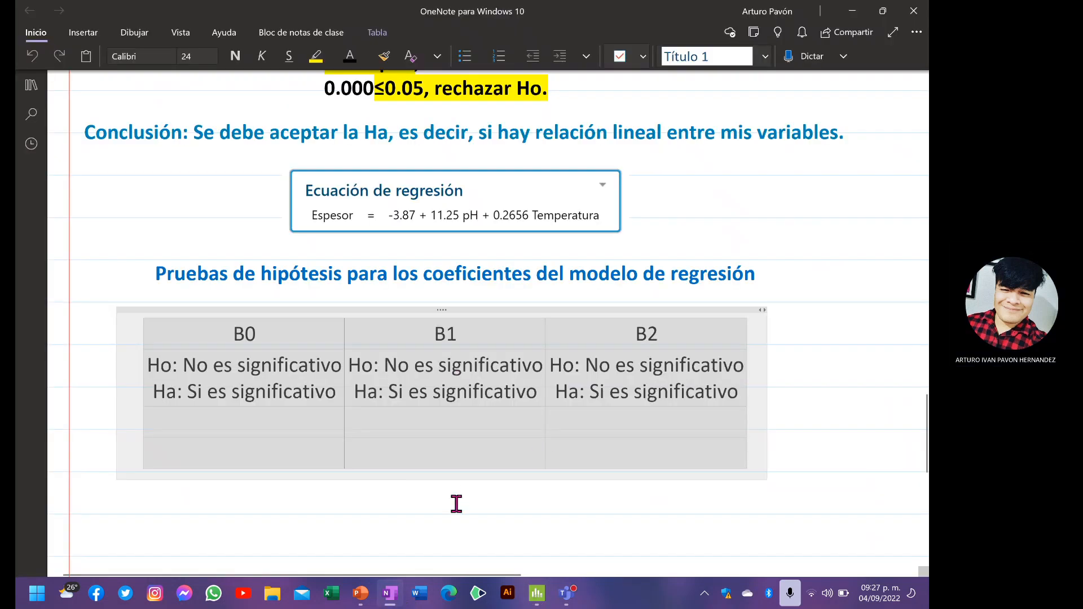
left_click(455, 502)
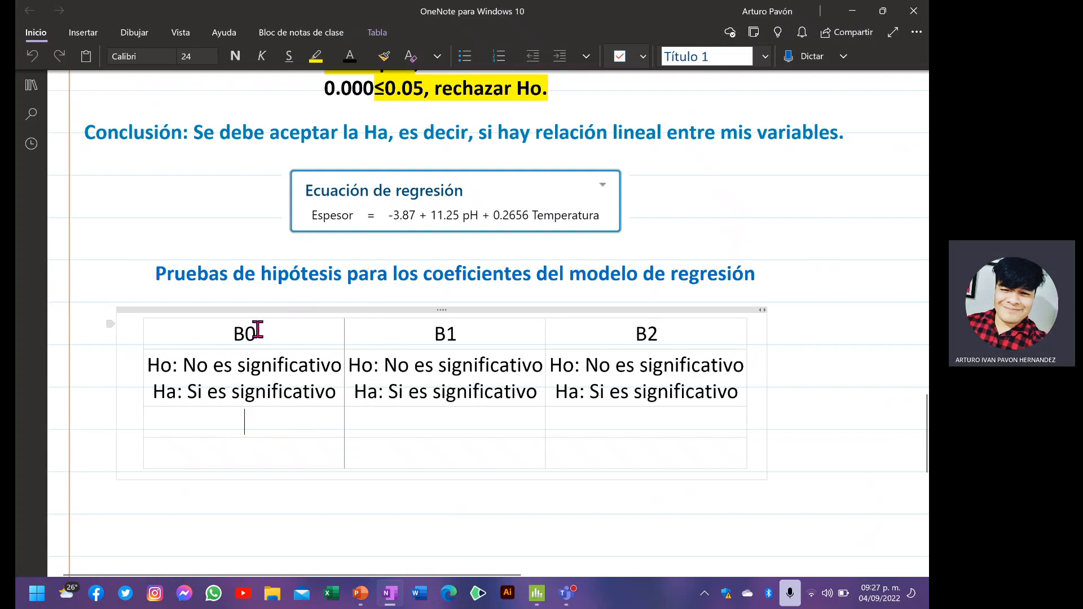
- Insert a new column to the left of the B0 column and head it "Coeficiente"
left_click_drag(259, 329, 285, 455)
right_click(267, 409)
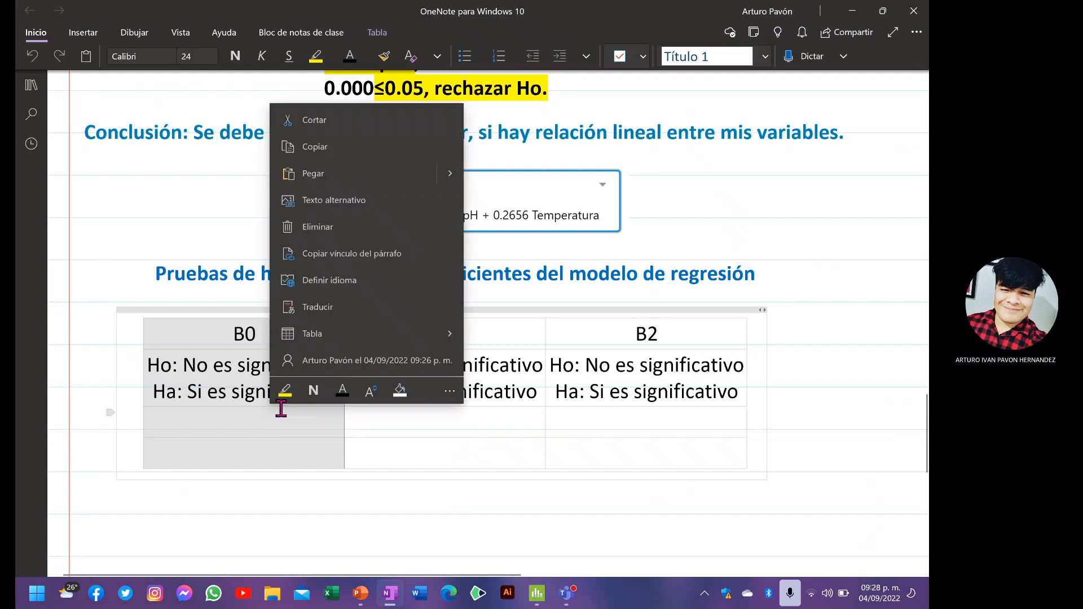
mouse_move(429, 337)
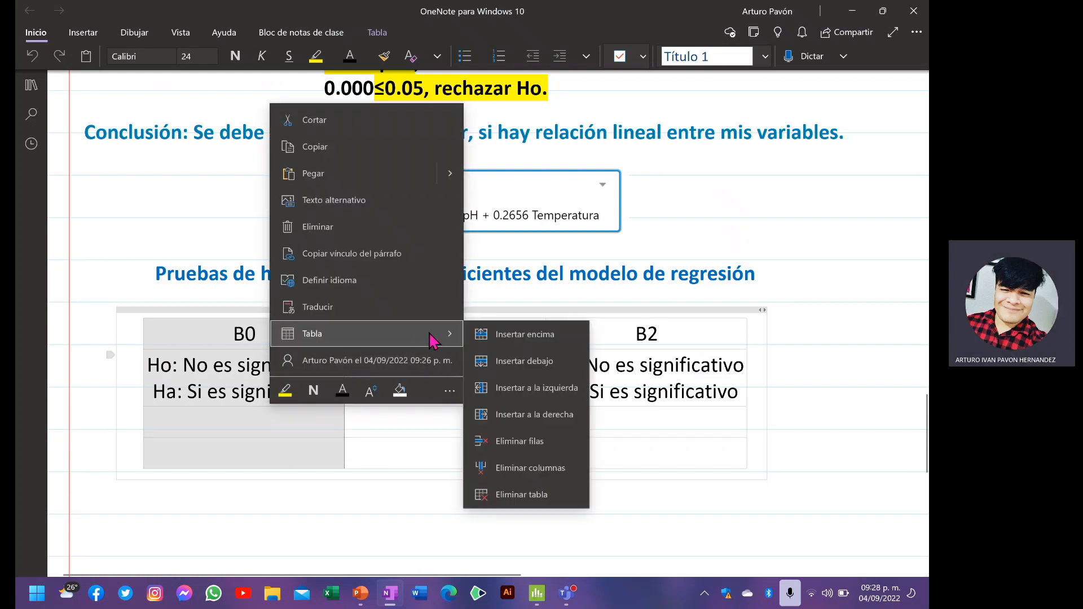
left_click(505, 395)
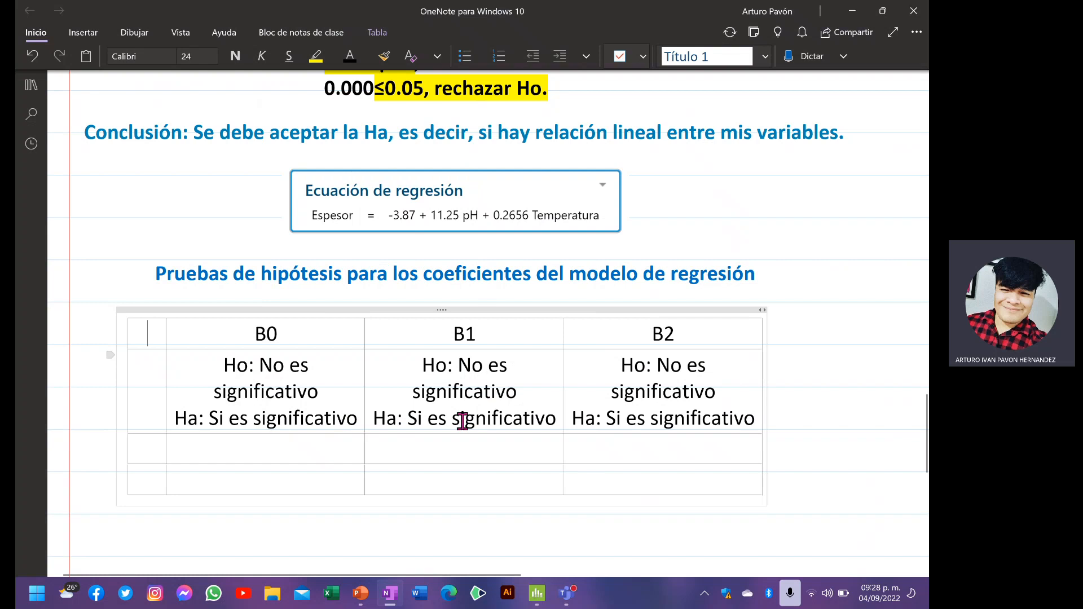
type("Coeficie")
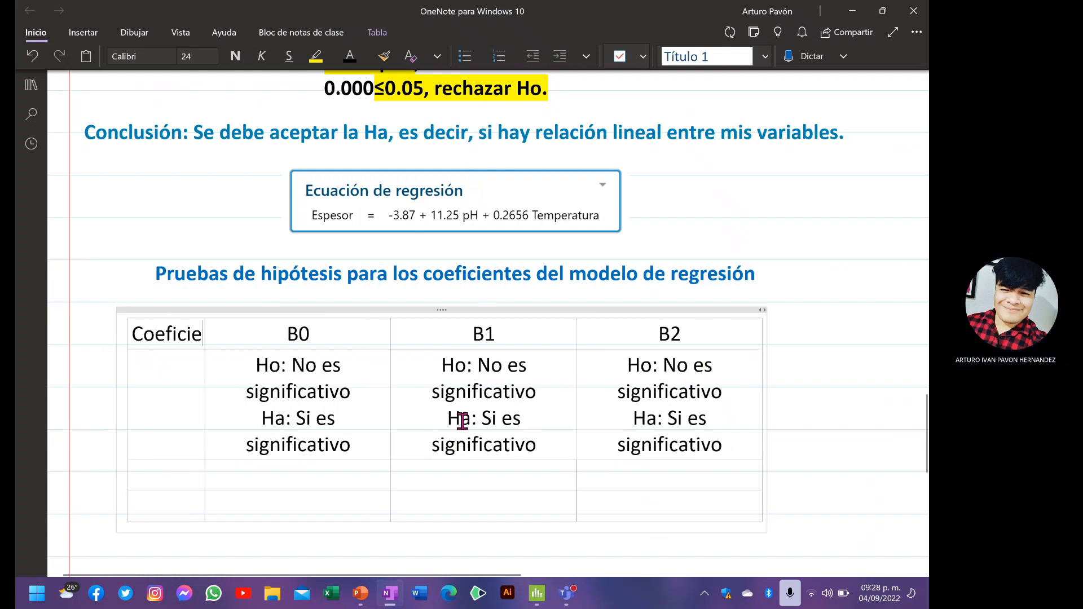
type("nte")
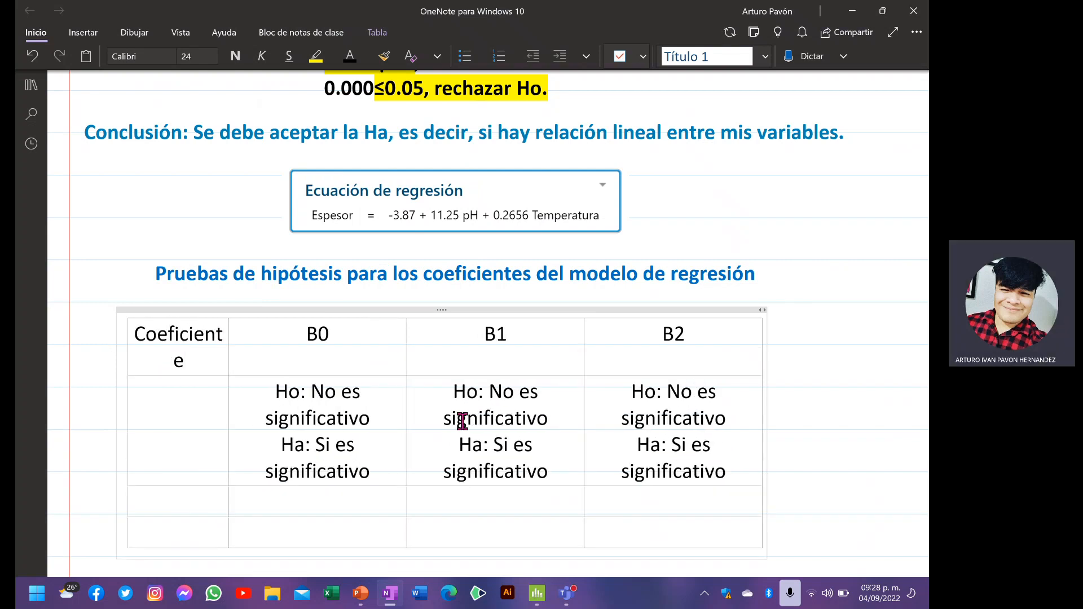
- Label the rows below "Coeficiente" as "Pruebas de hipótesis", "Valor-p" and "Criterio de rechazo"
type("Pruebas de hi")
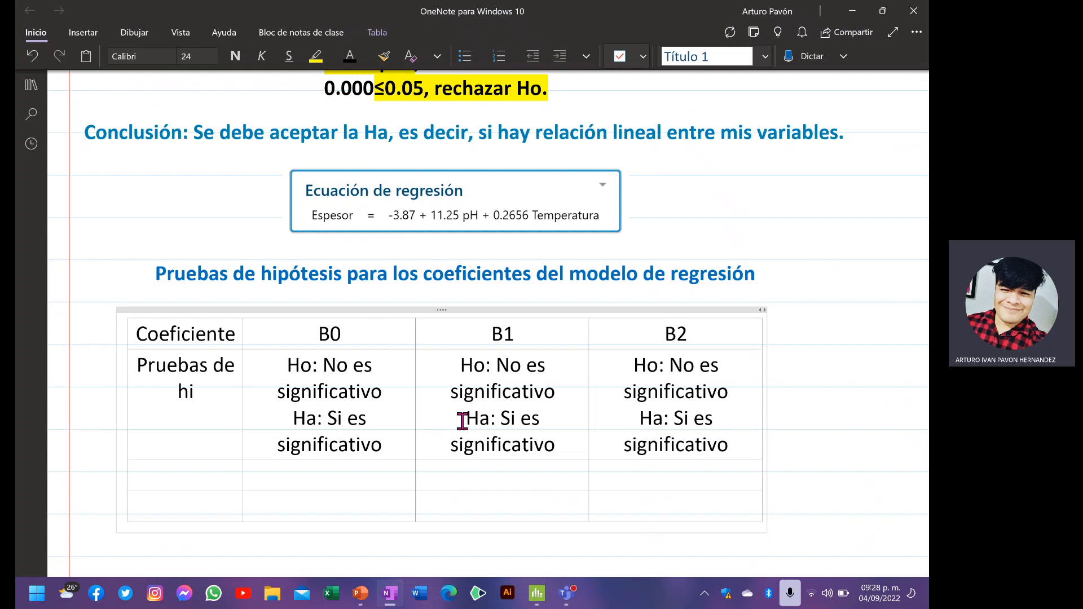
type("ó")
key("BackSpace")
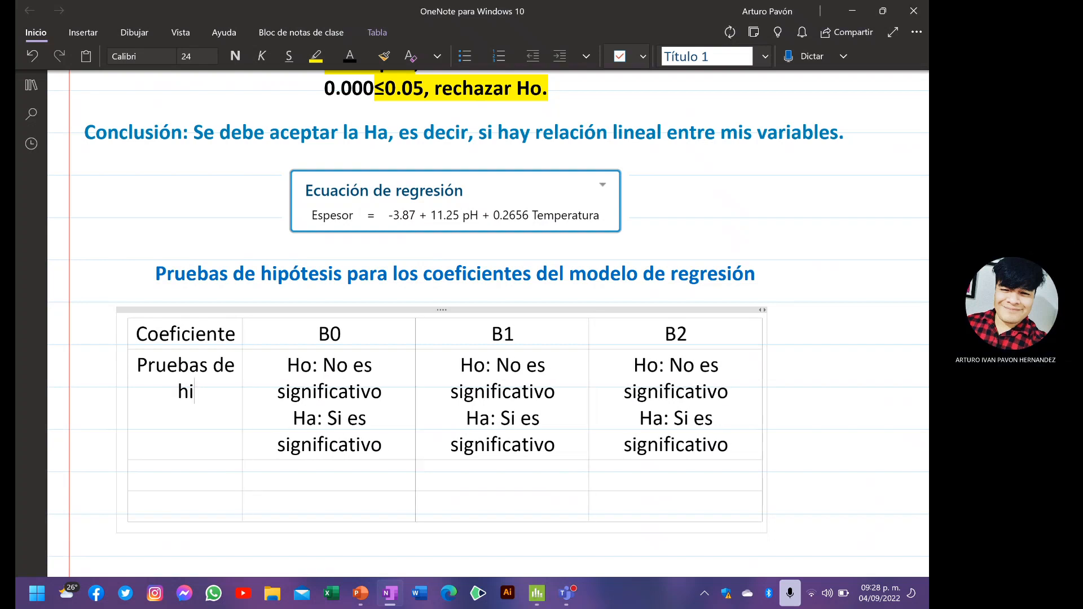
type("pótesis")
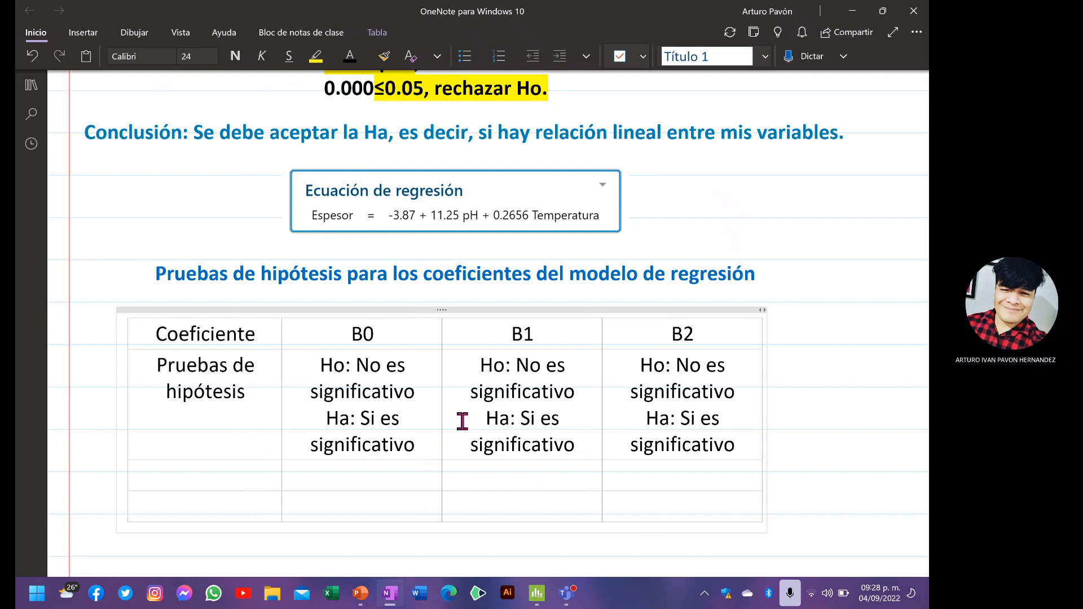
type("Valor")
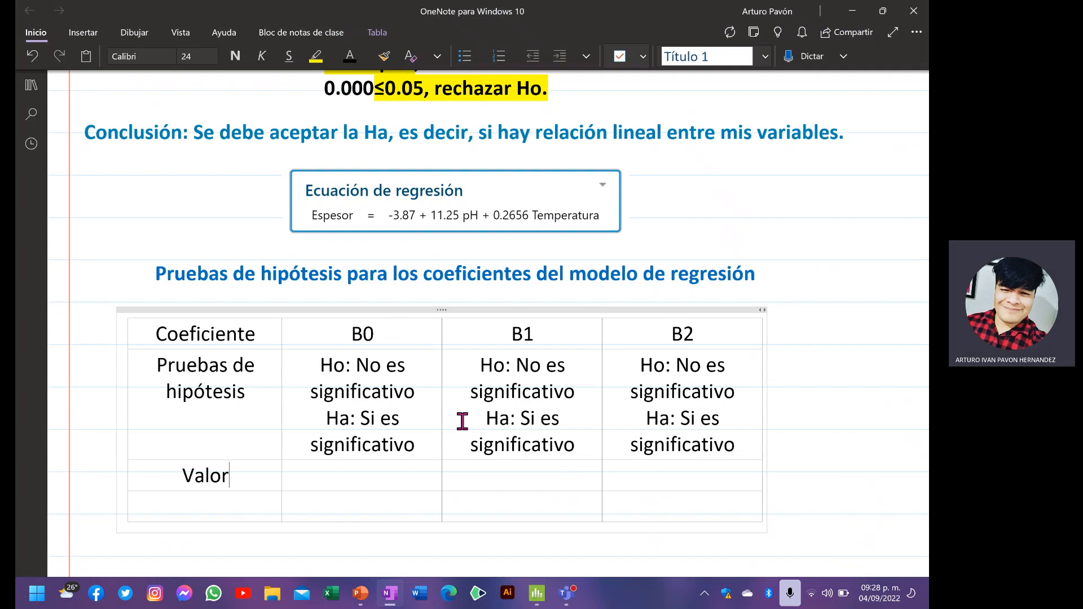
type("-p")
key("Return")
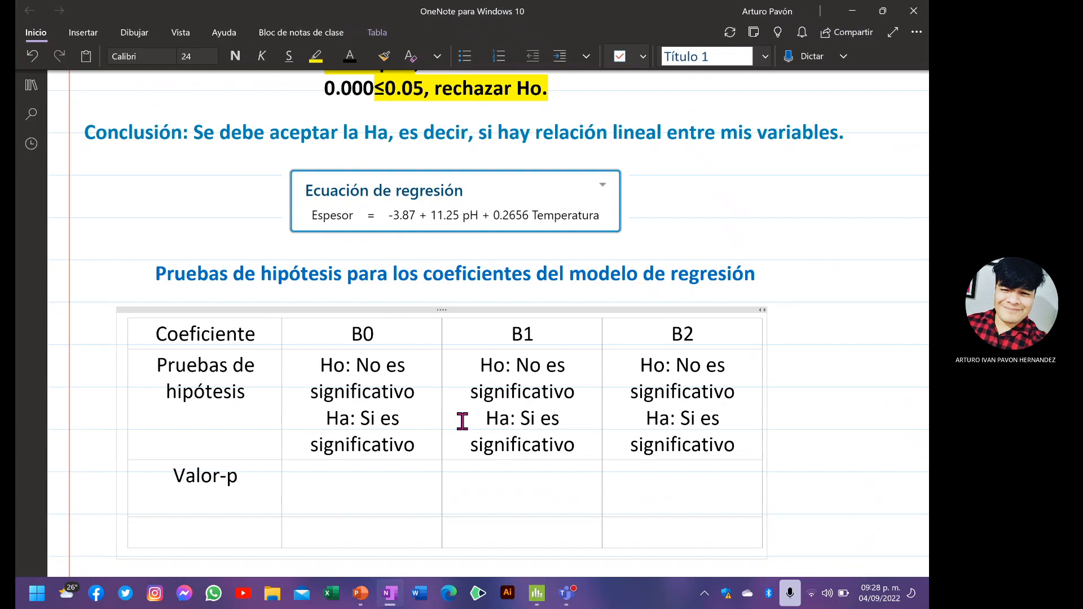
key("BackSpace")
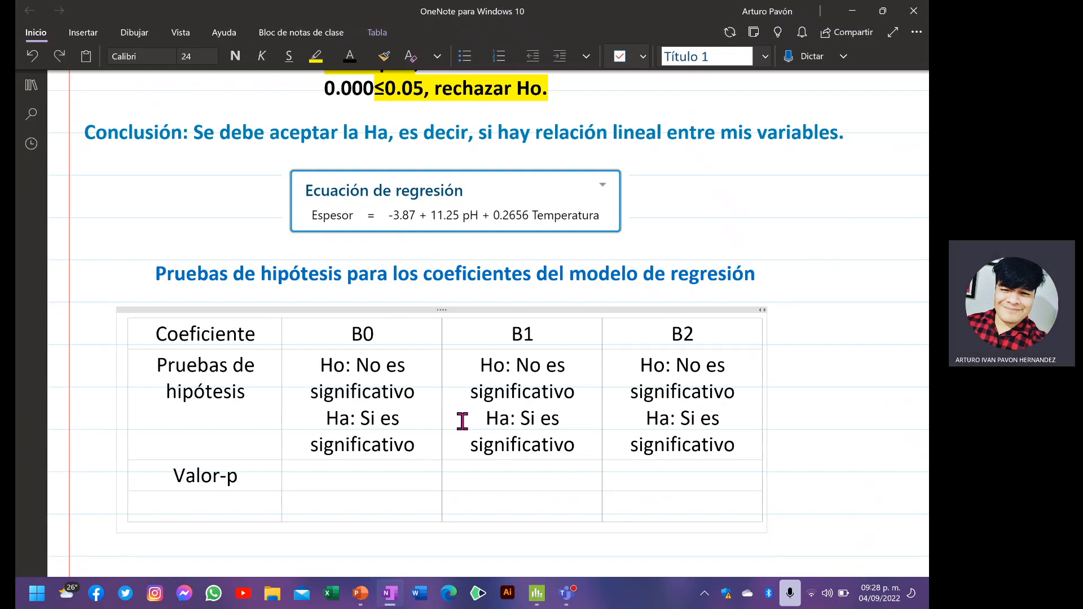
type("Crit")
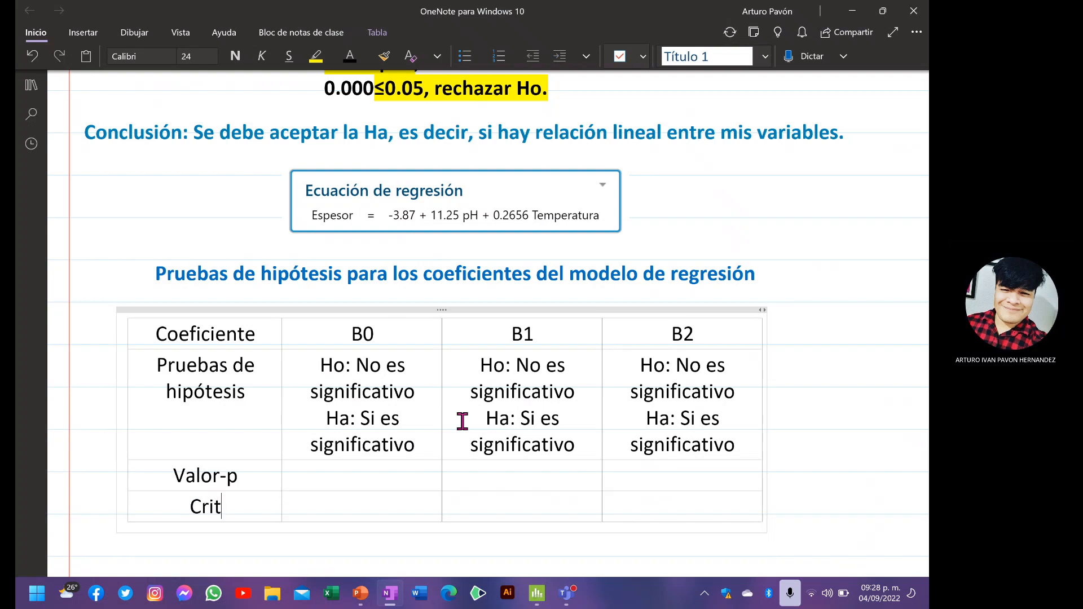
type("erio de")
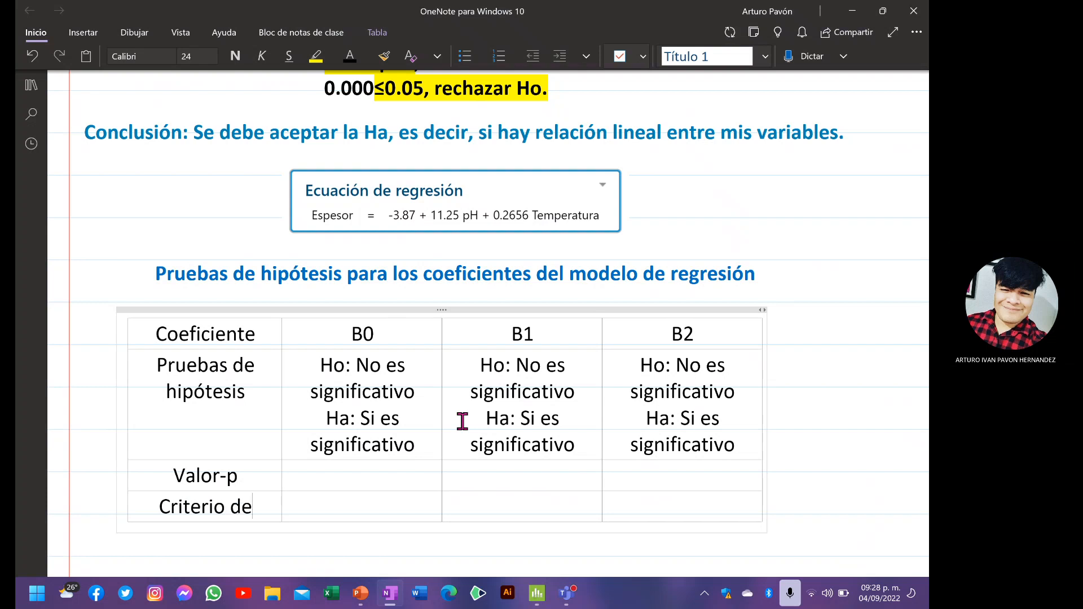
type(" rechazo")
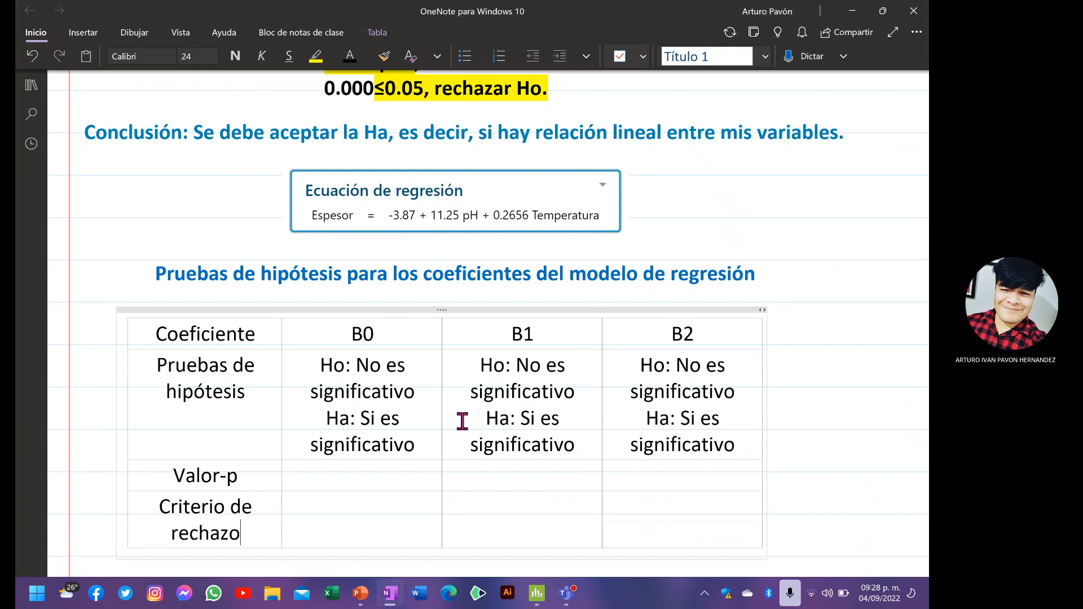
scroll(433, 433, "down", 3)
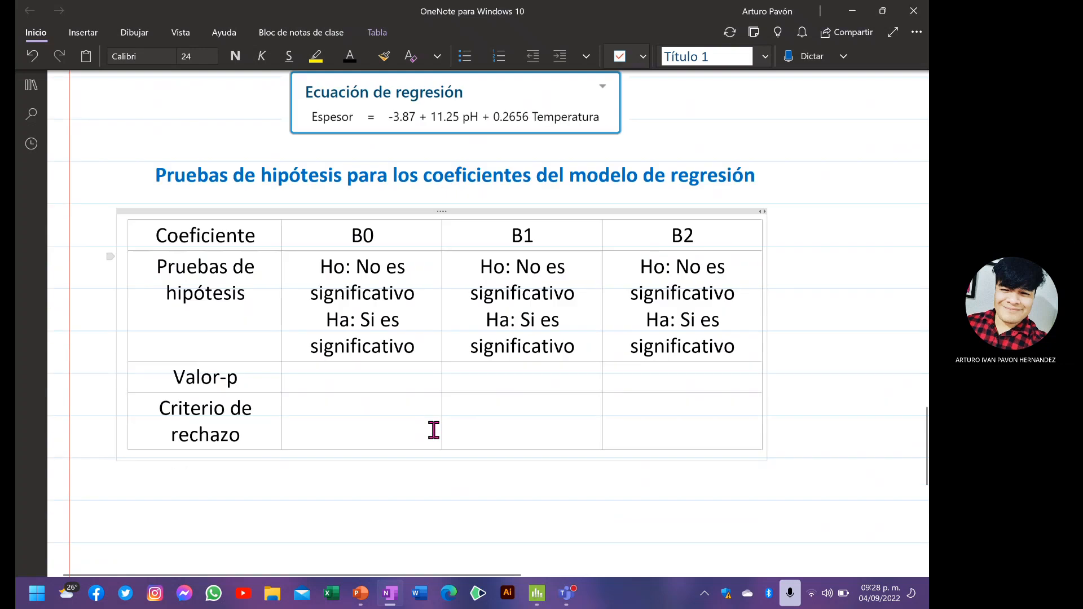
- Insert a row below "Criterio de rechazo" in the coefficients table and label it "Conclusión"
left_click_drag(181, 363, 624, 365)
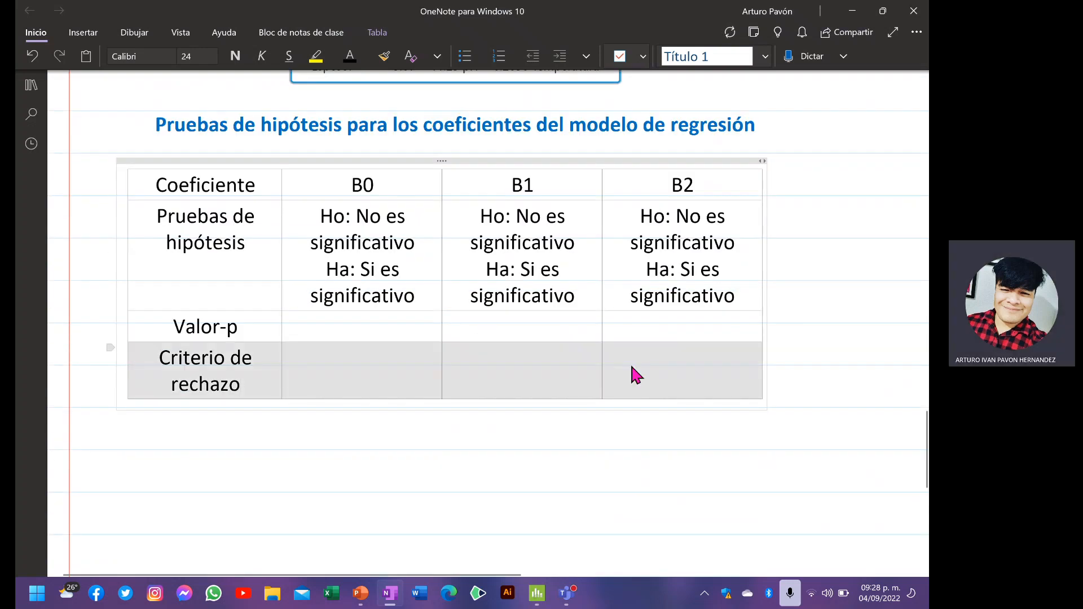
right_click(630, 364)
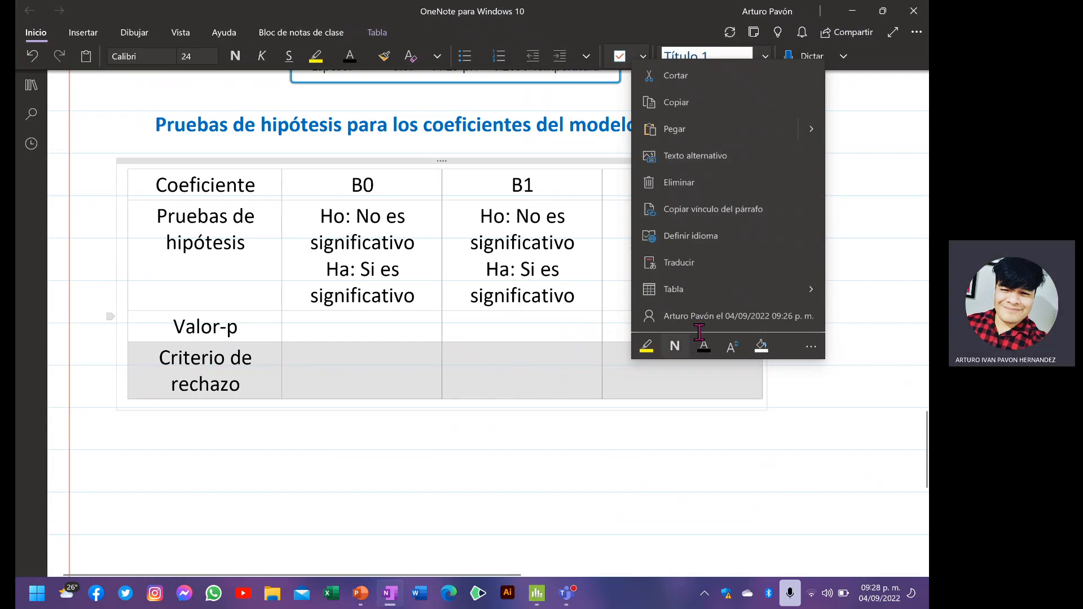
mouse_move(763, 293)
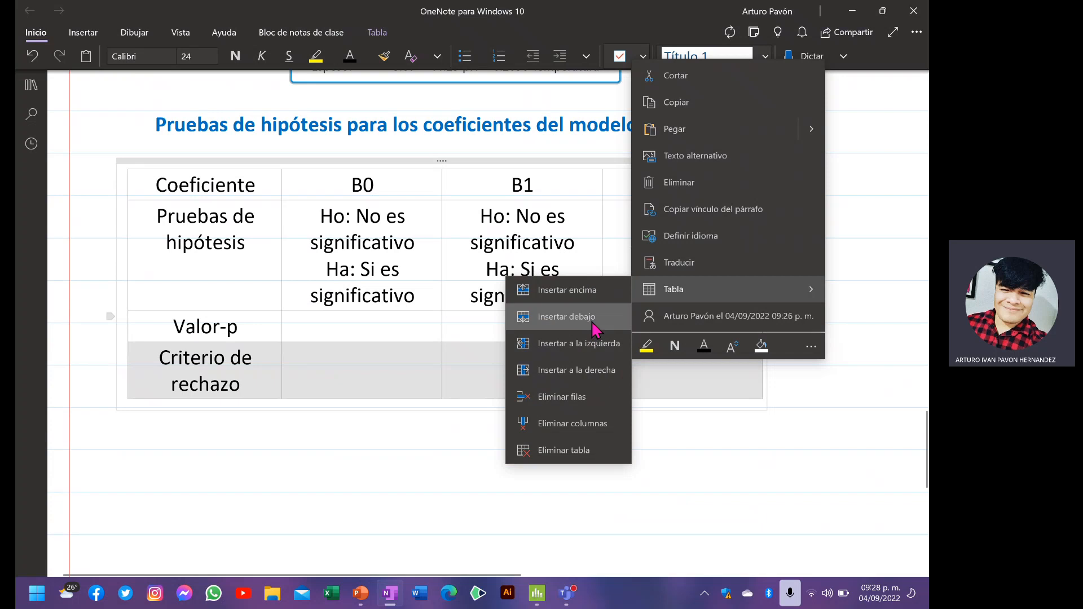
left_click(590, 317)
type("Co")
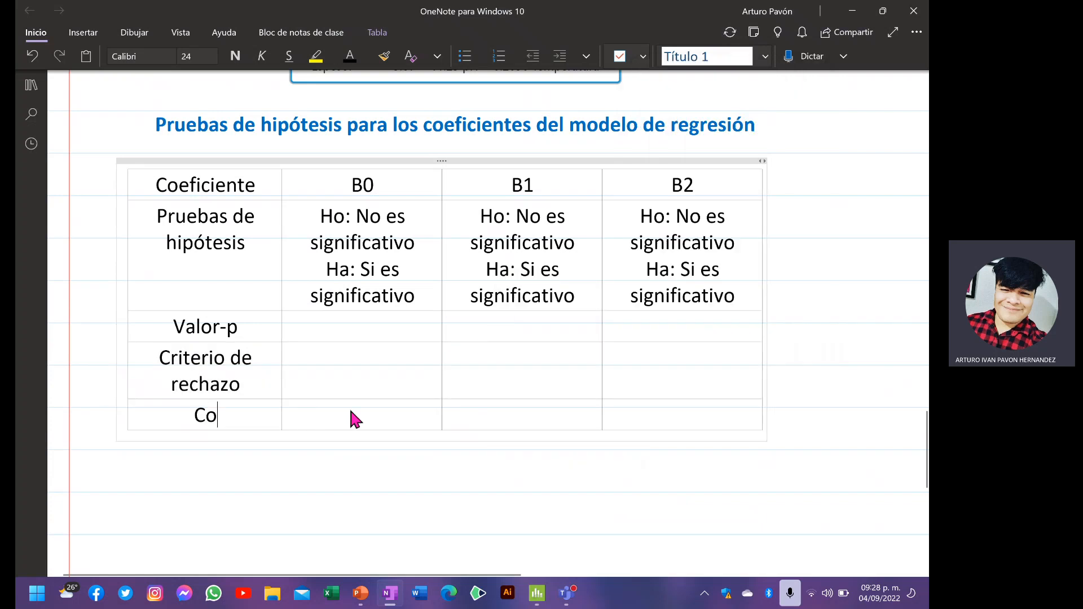
type("nclusión")
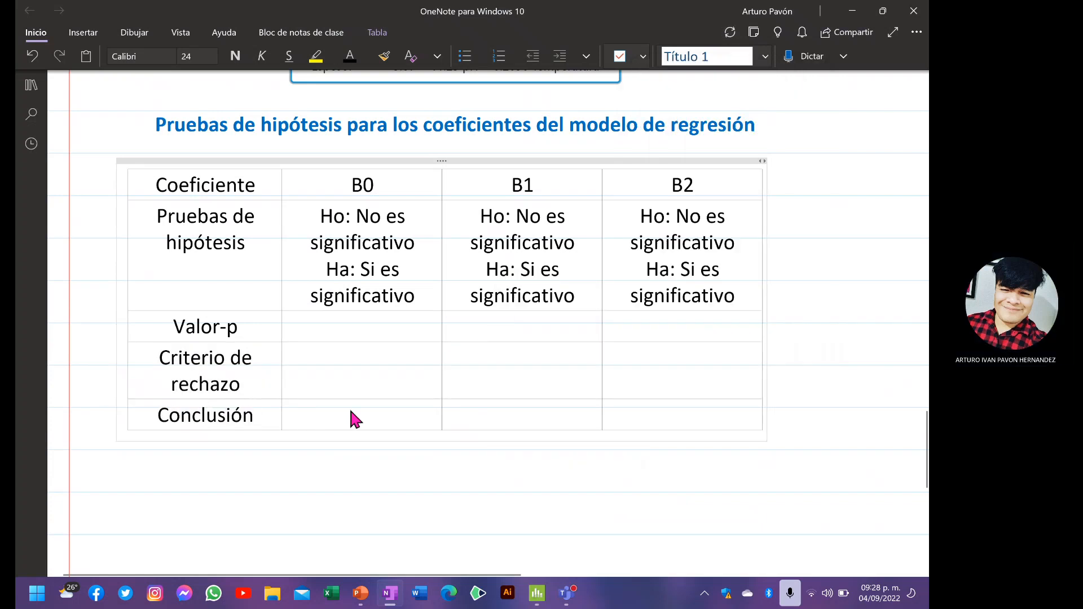
left_click(435, 532)
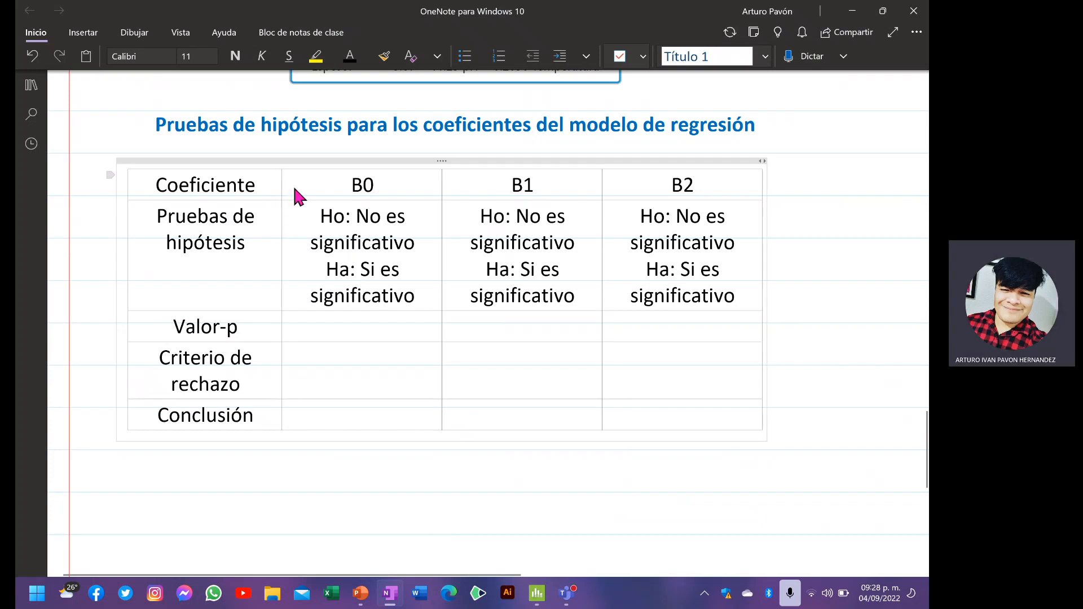
- Centre the text in every cell of the coefficients table, including the "Conclusión" row
left_click_drag(176, 215, 680, 404)
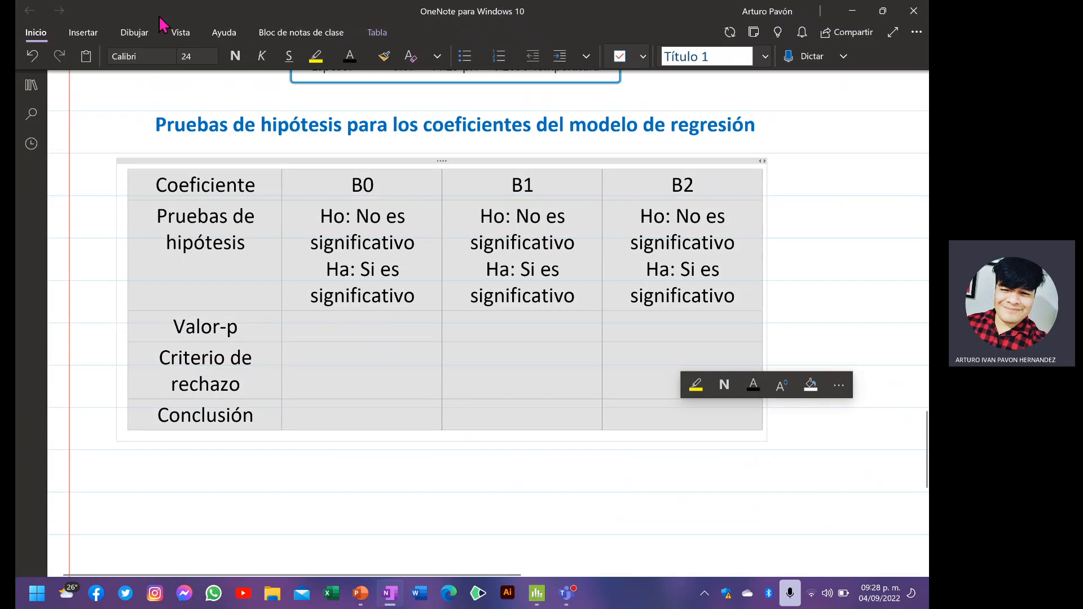
left_click(85, 33)
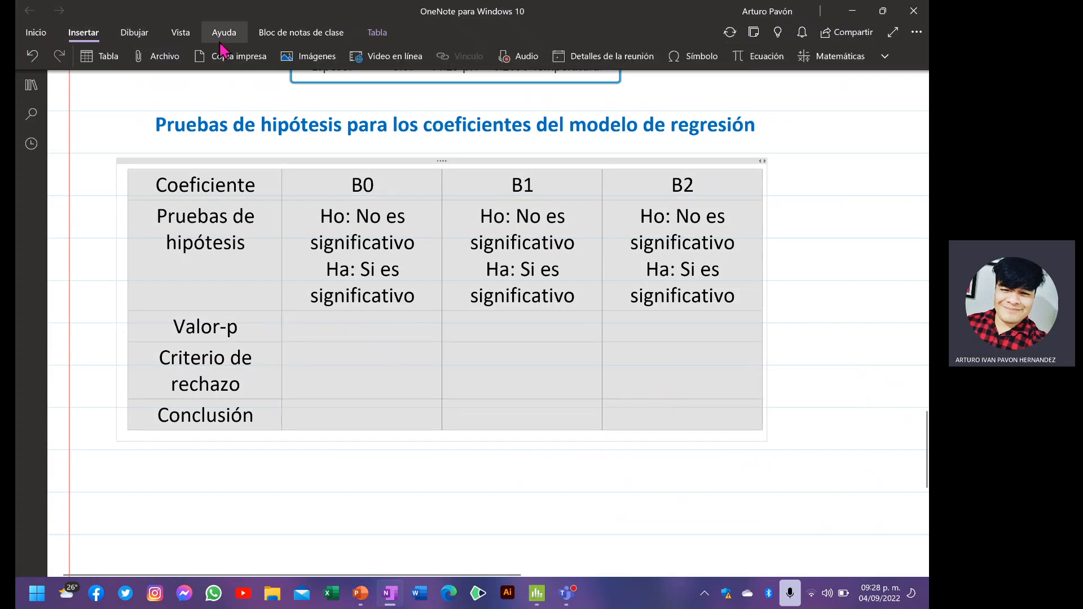
left_click(85, 32)
left_click(84, 32)
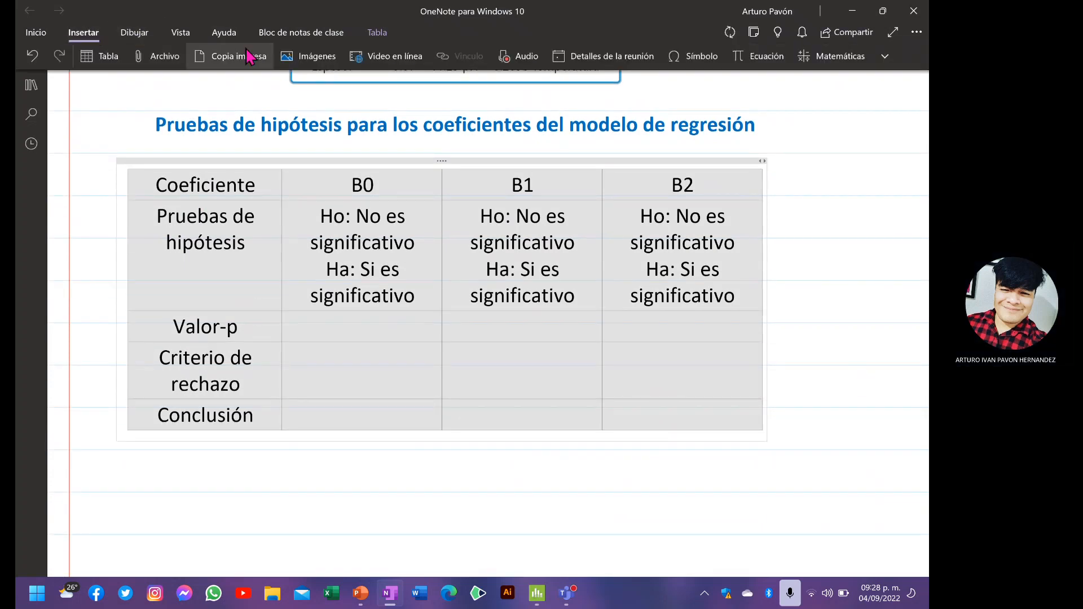
left_click(583, 56)
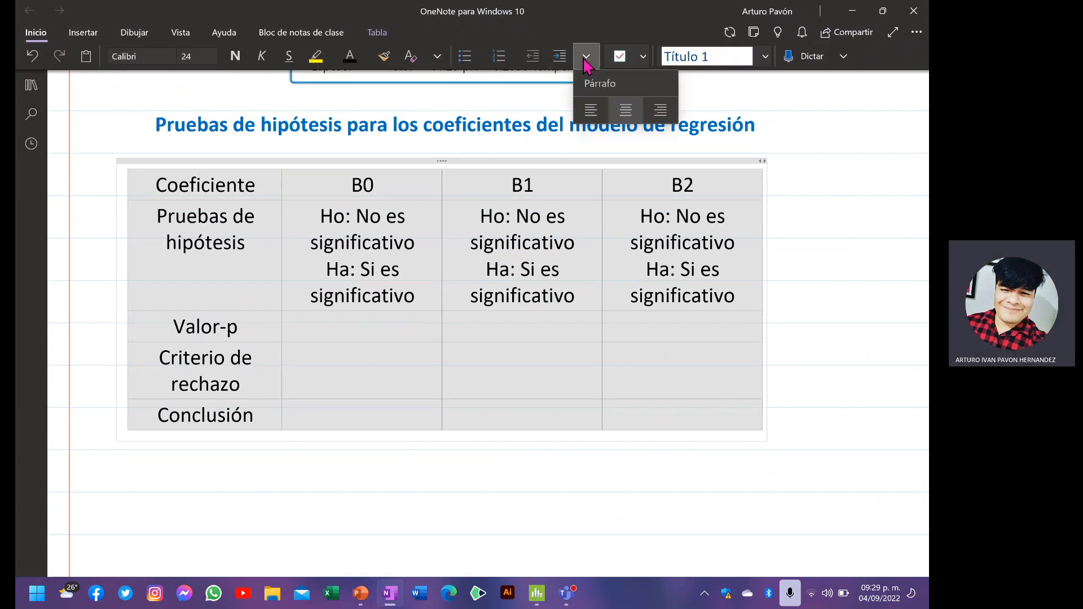
left_click(622, 109)
left_click(583, 56)
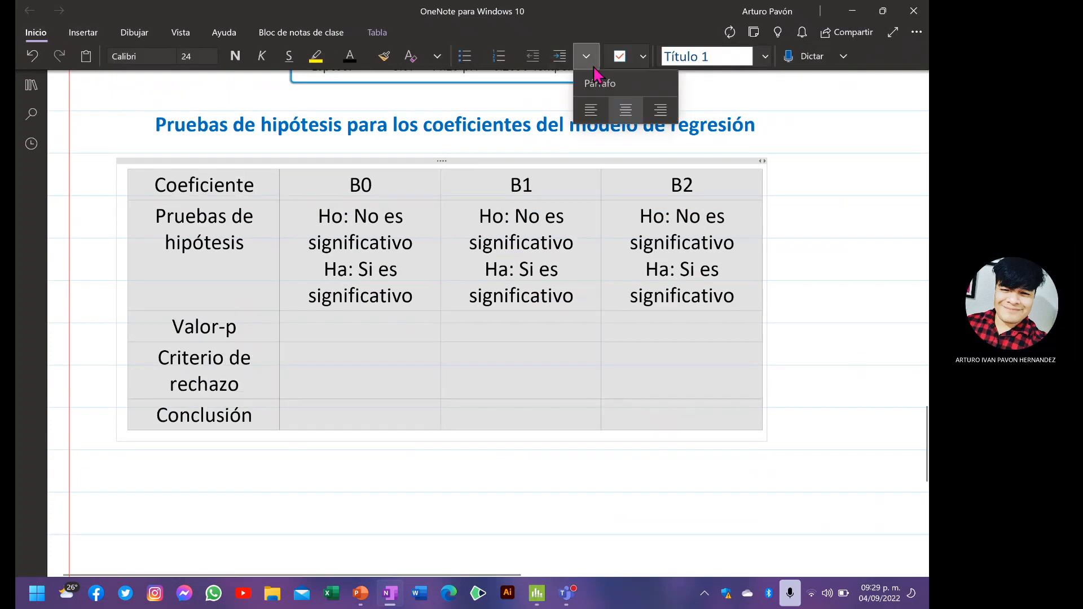
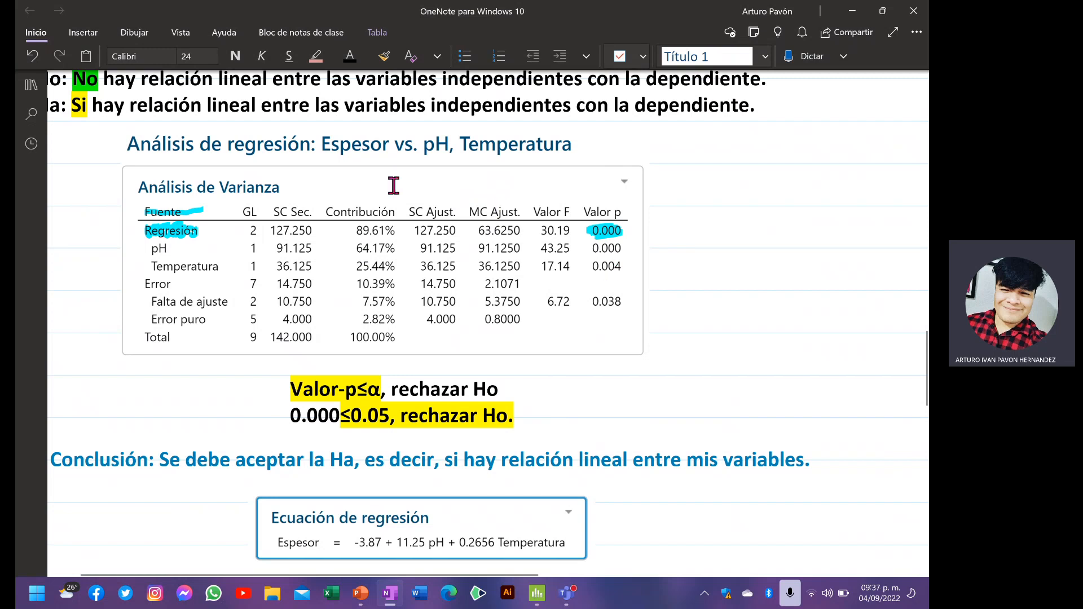
scroll(373, 197, "down", 1)
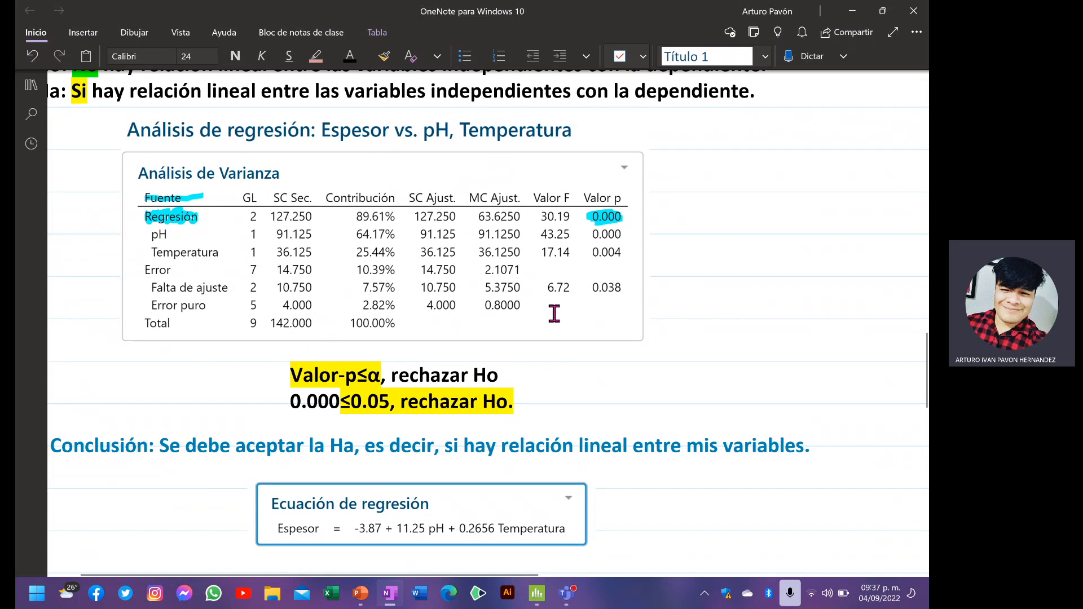
left_click(135, 32)
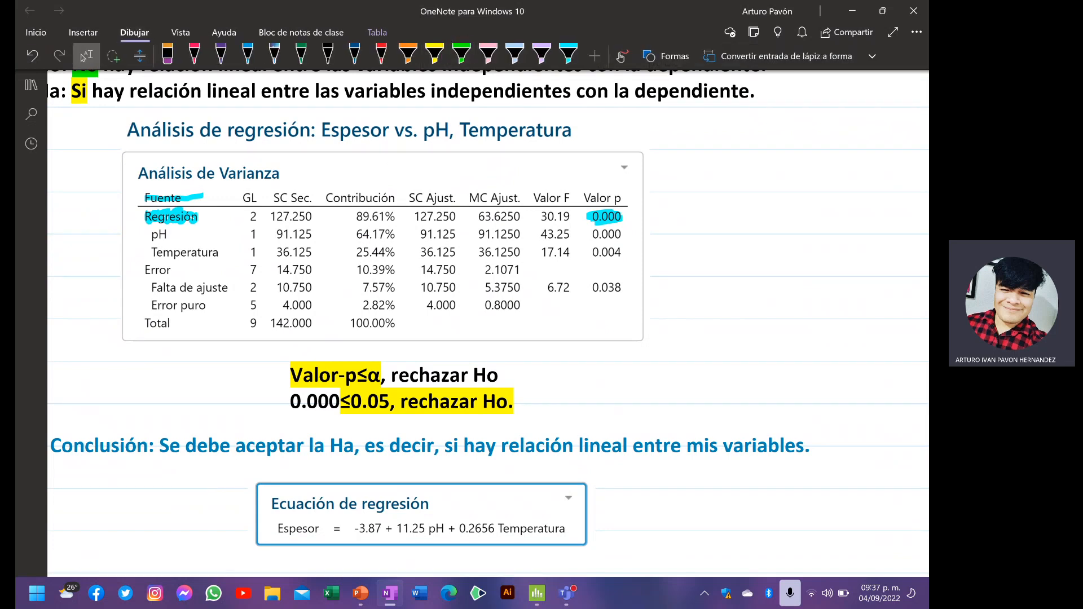
left_click(568, 54)
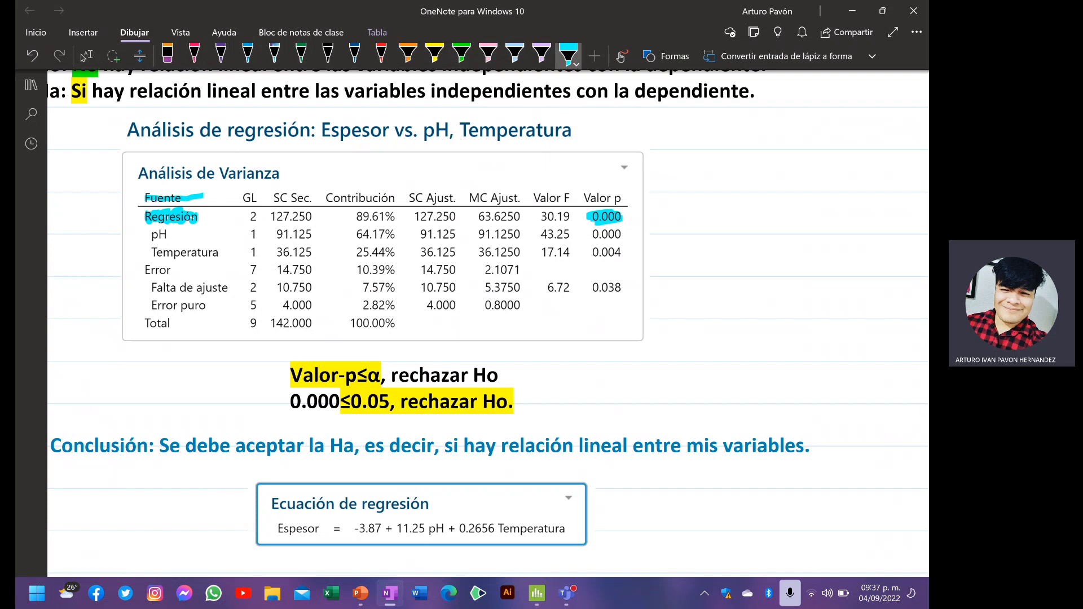
left_click(914, 10)
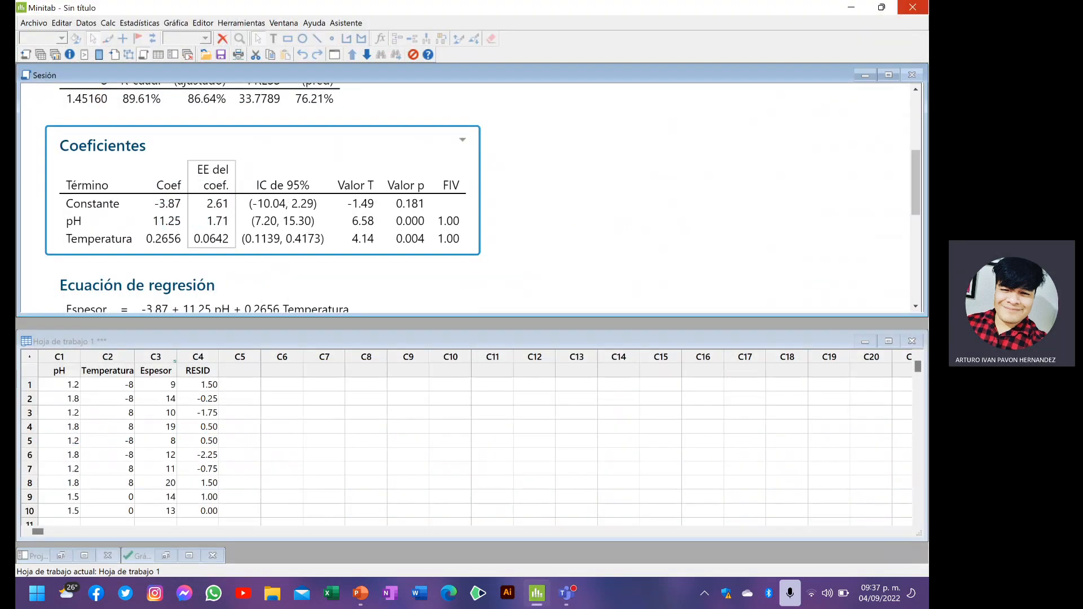
left_click(390, 593)
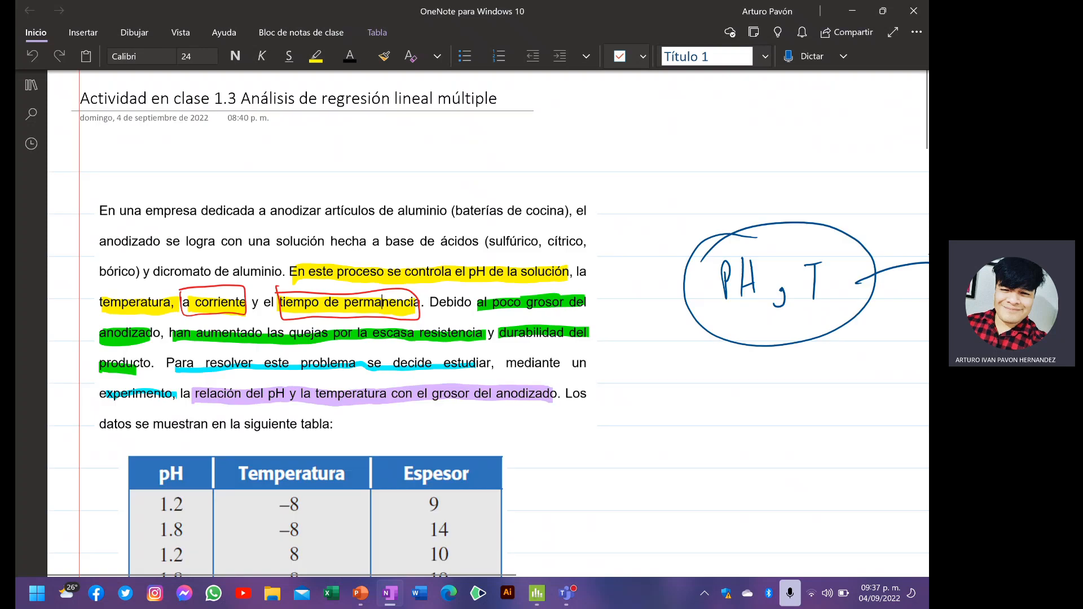
scroll(664, 203, "down", 16)
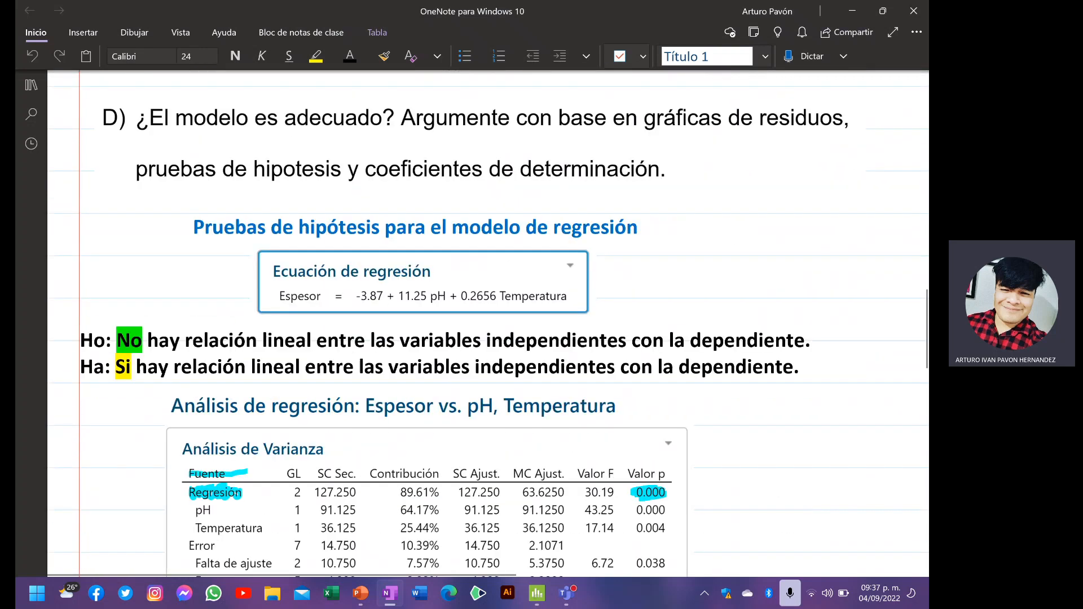
scroll(474, 316, "up", 3)
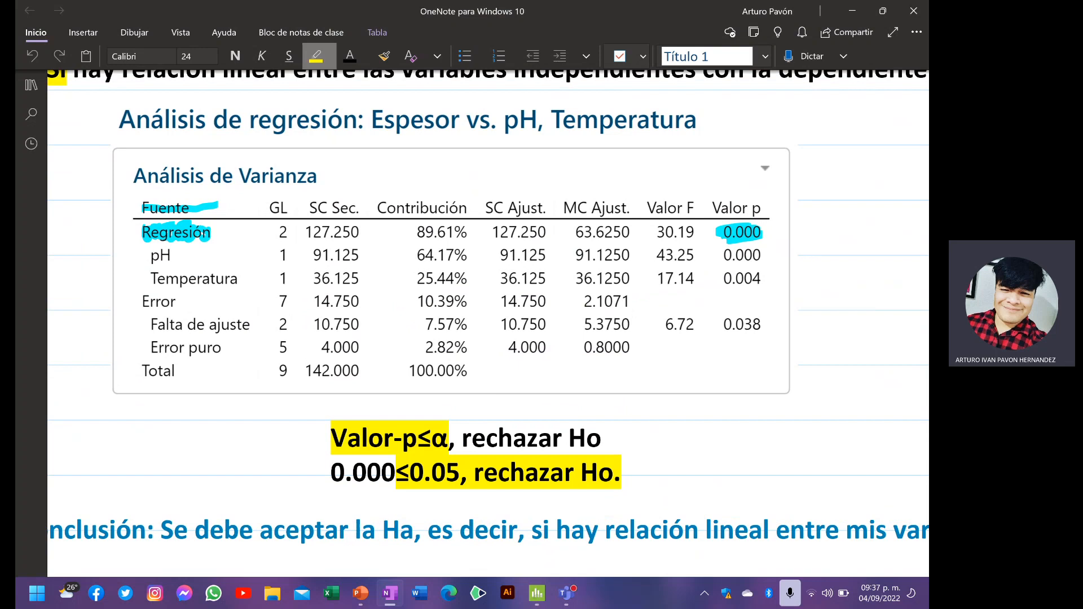
left_click(317, 57)
left_click(347, 119)
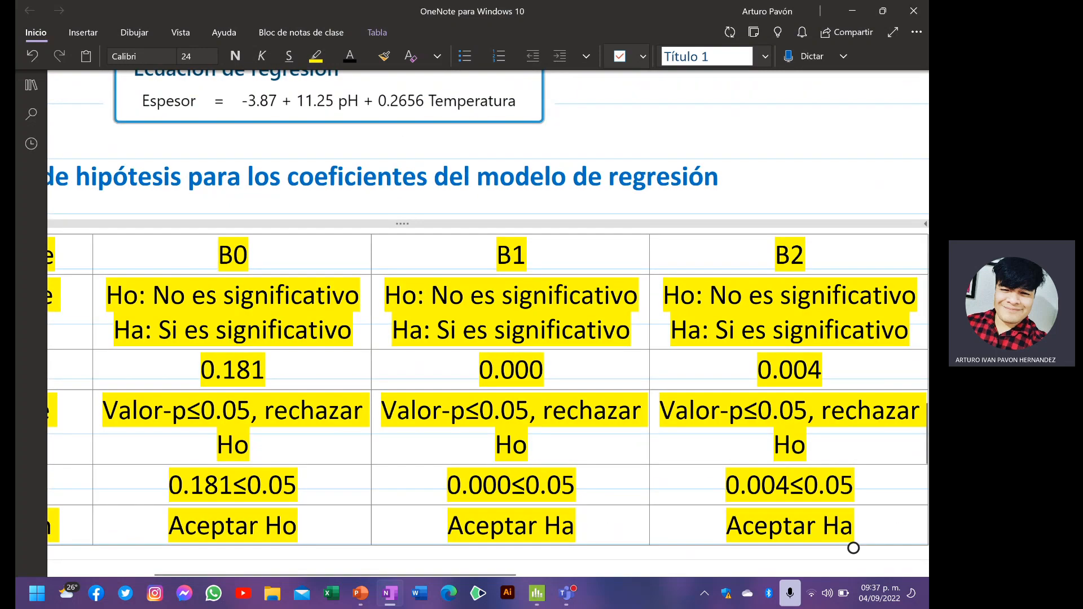
- Highlight the "Contribución" percentages in the variance analysis: pink for Regresión, yellow for pH and green for Temperatura
scroll(854, 548, "up", 10)
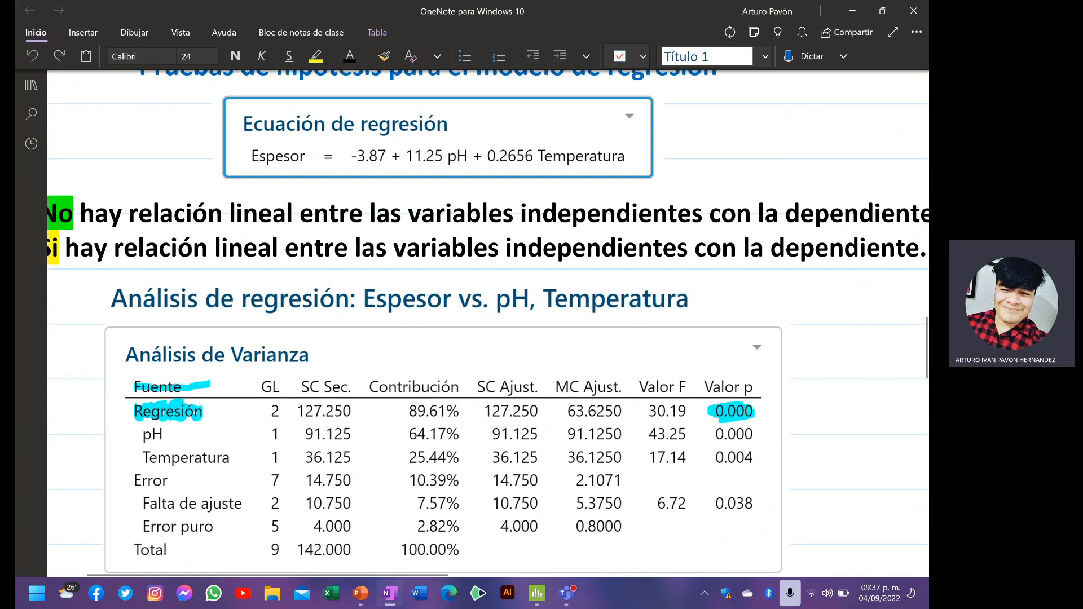
left_click(135, 32)
left_click(434, 55)
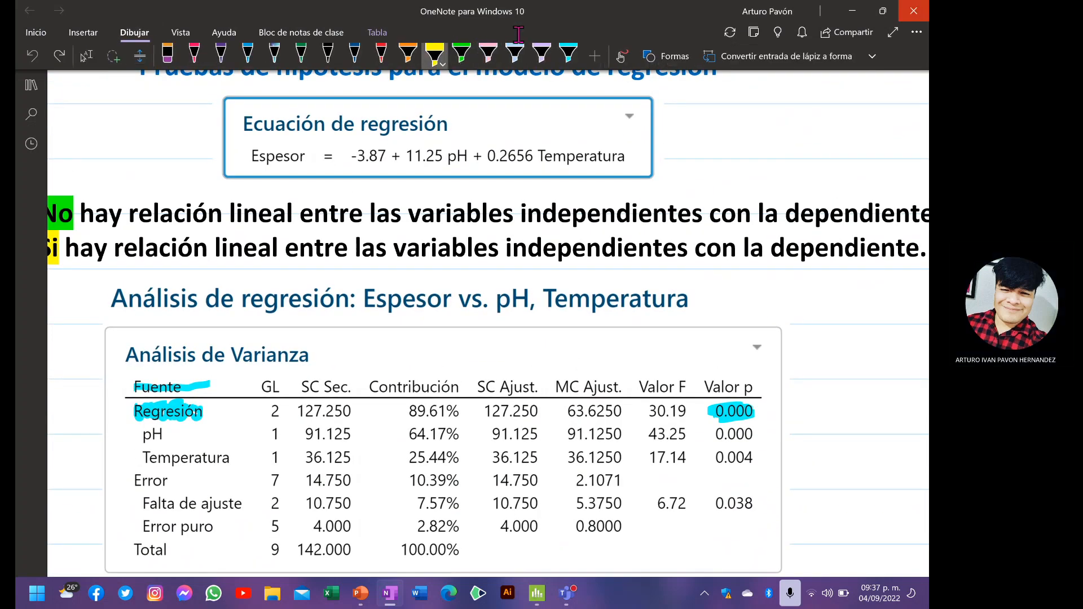
left_click(489, 55)
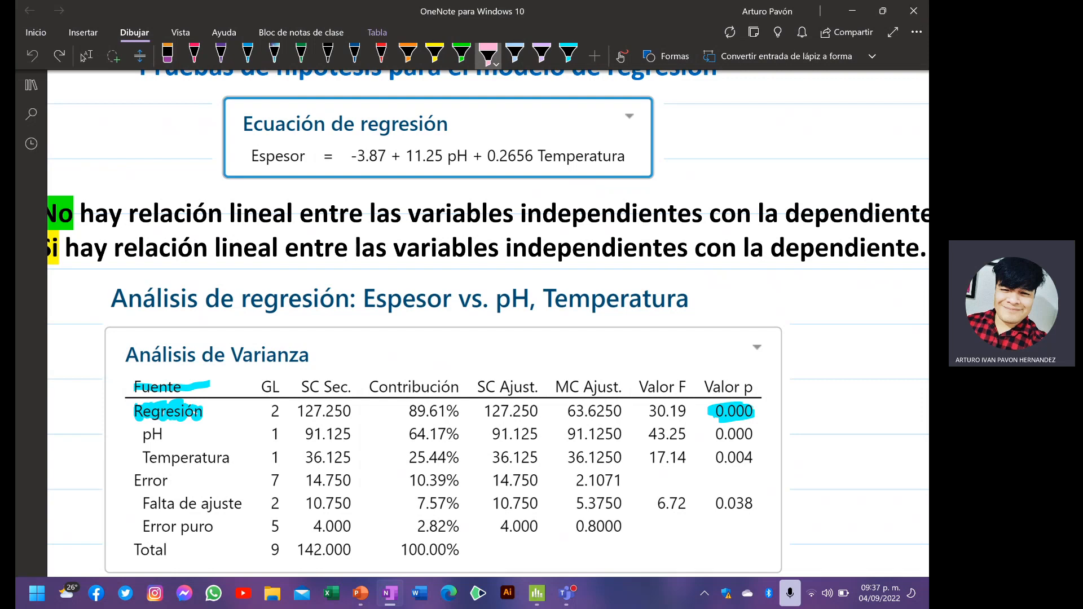
scroll(412, 341, "down", 1)
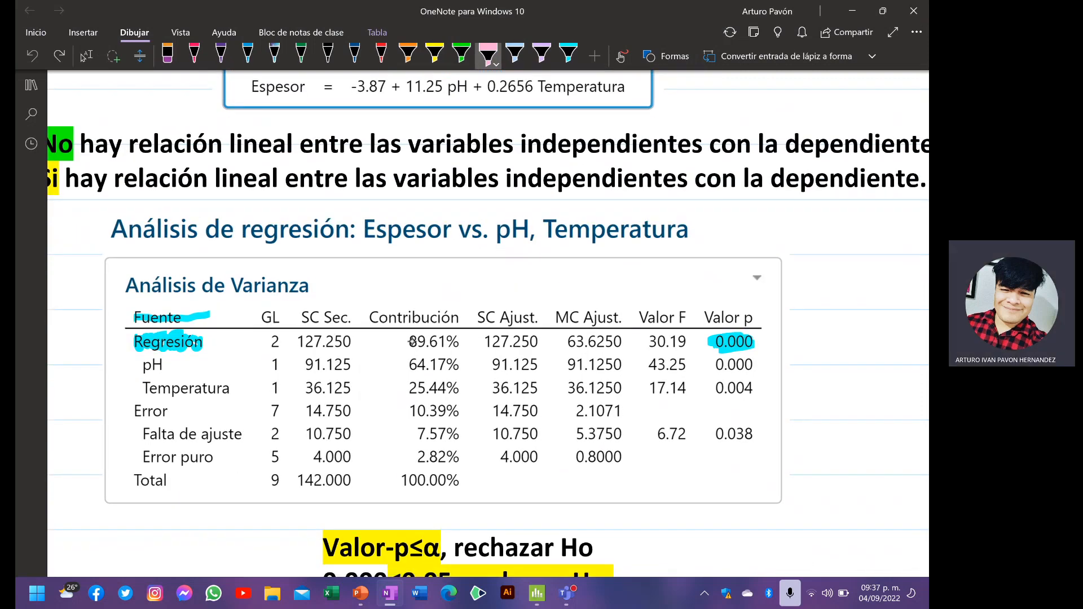
left_click_drag(411, 341, 454, 342)
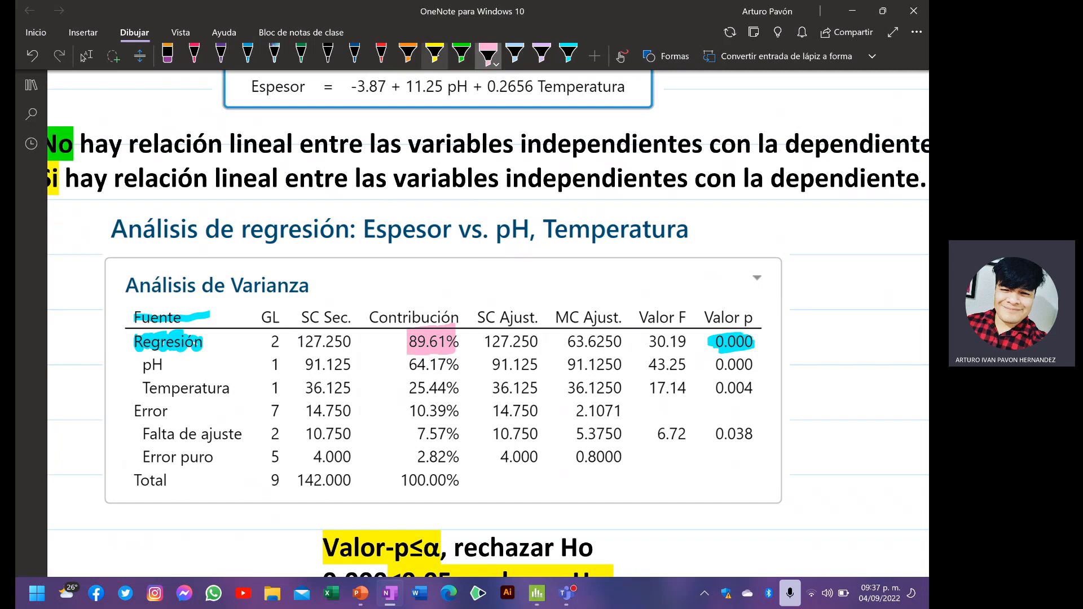
left_click(435, 55)
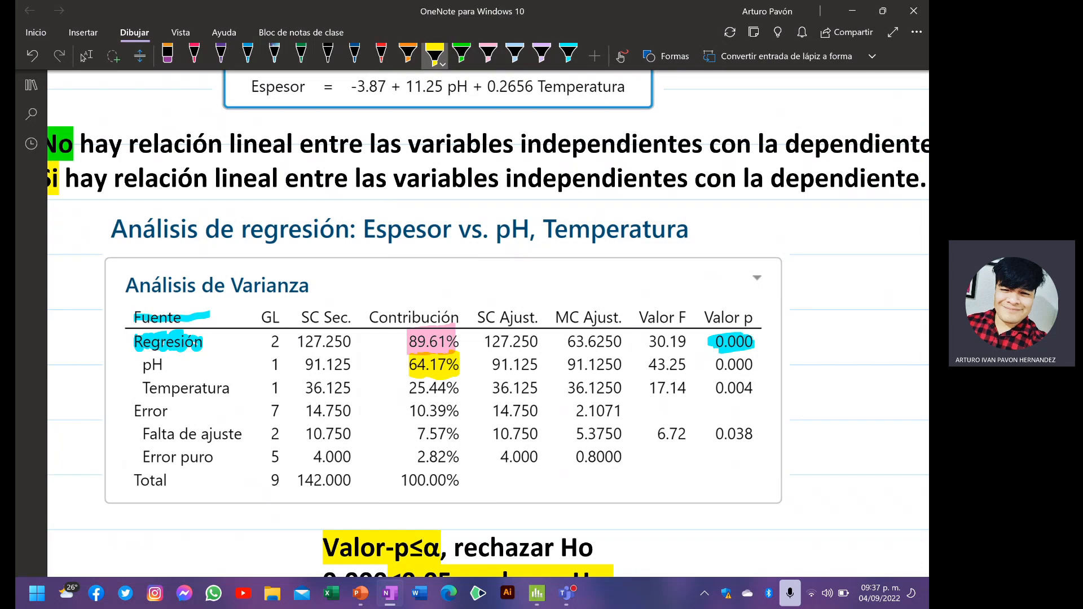
left_click(462, 55)
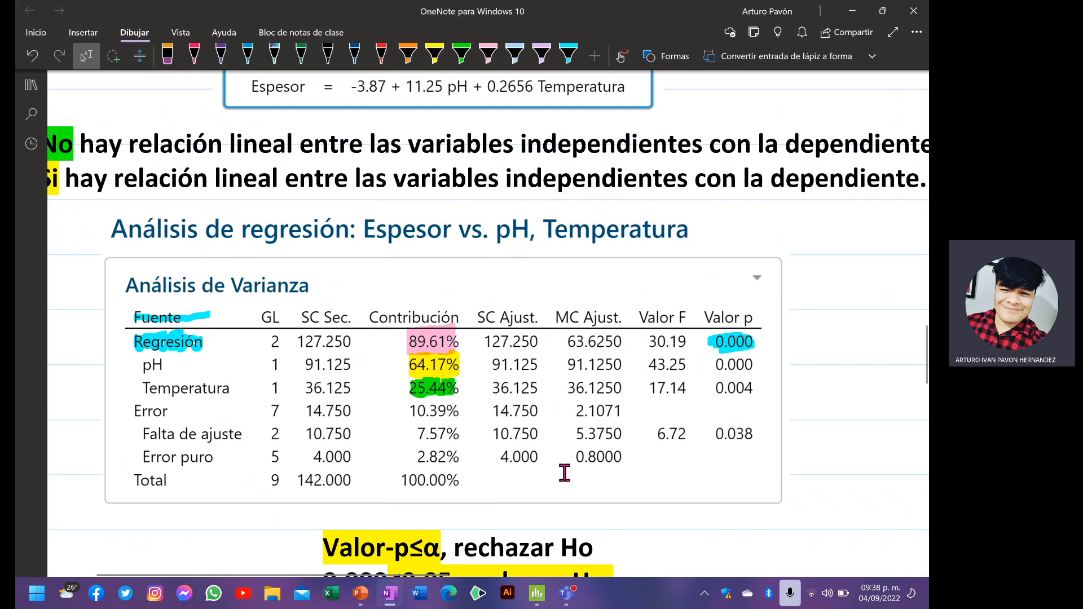
- Review the coefficient hypothesis test table against the variance analysis and the pasted "Coeficientes" results
scroll(568, 474, "down", 12)
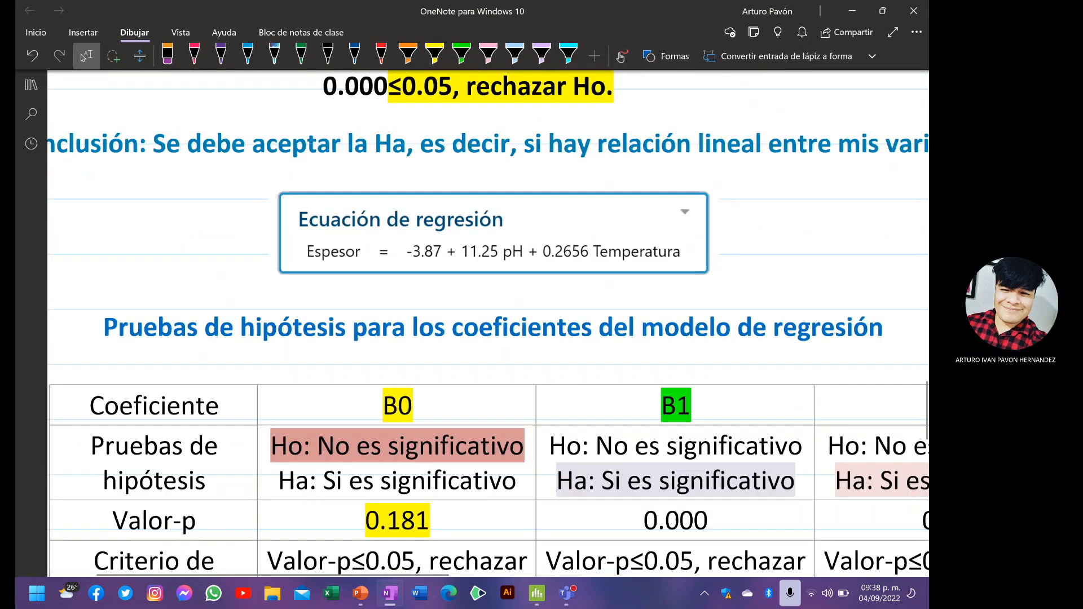
scroll(715, 350, "down", 3)
scroll(715, 350, "down", 4)
scroll(715, 349, "right", 3)
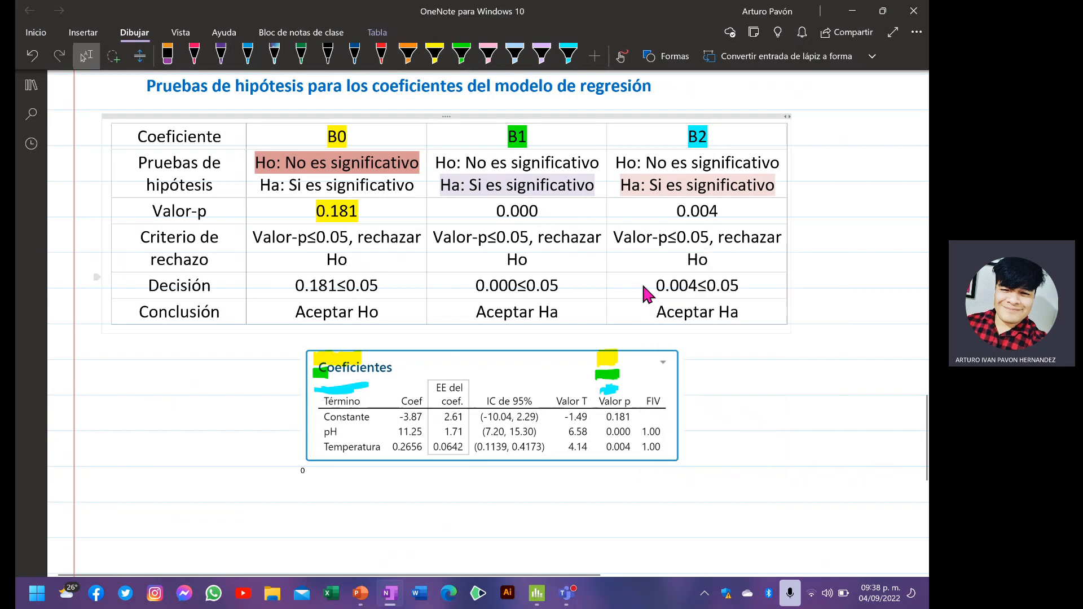
scroll(822, 255, "up", 2)
scroll(822, 255, "up", 8)
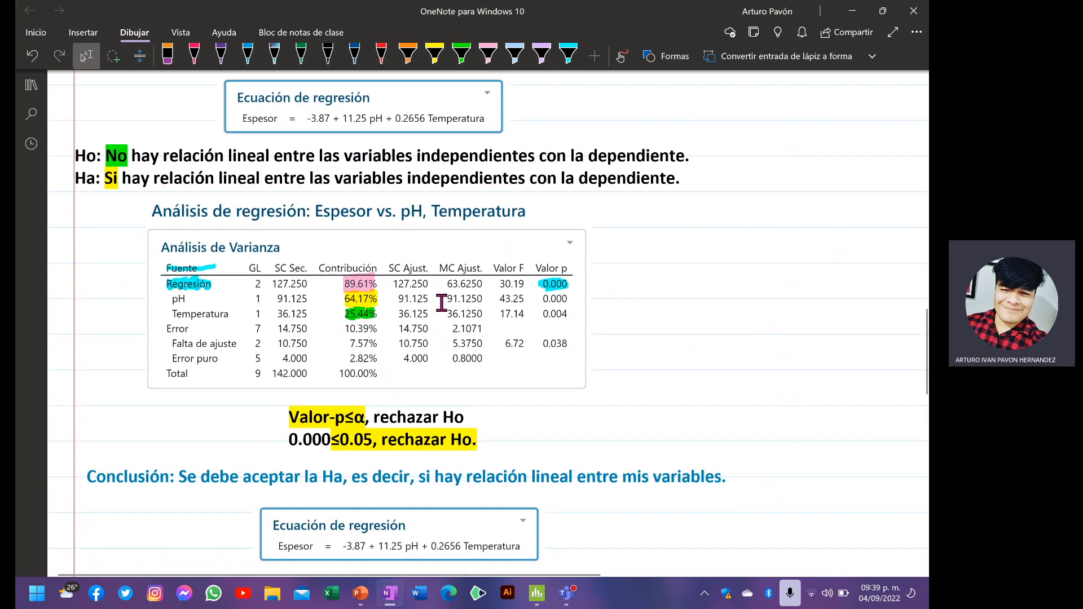
scroll(427, 310, "down", 10)
scroll(432, 292, "down", 3)
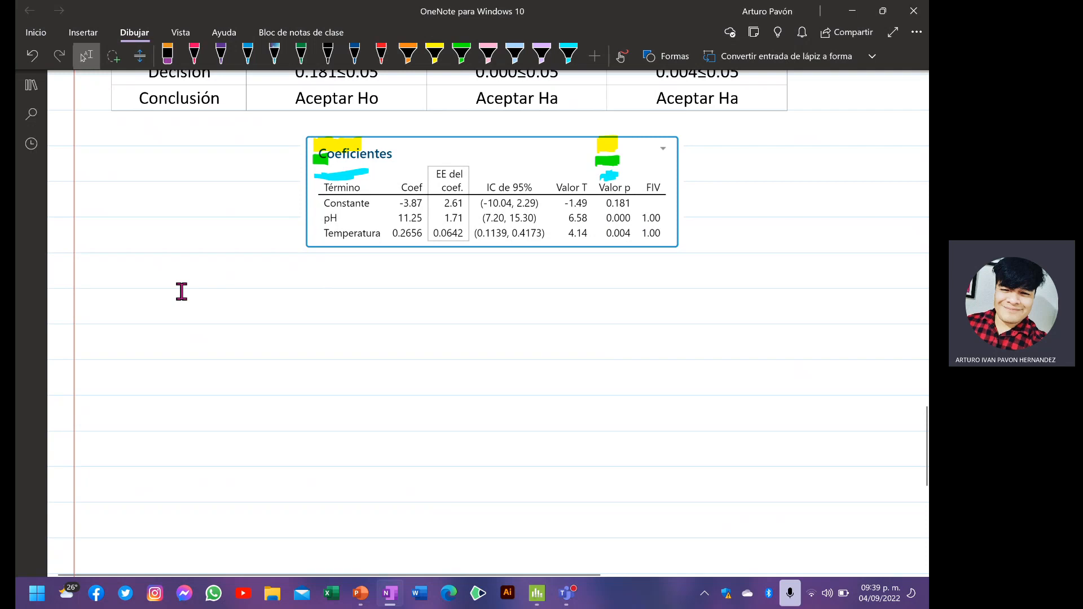
- Switch to Minitab, look through the remaining session results and bring up the residual plots for Espesor maximized
left_click(537, 593)
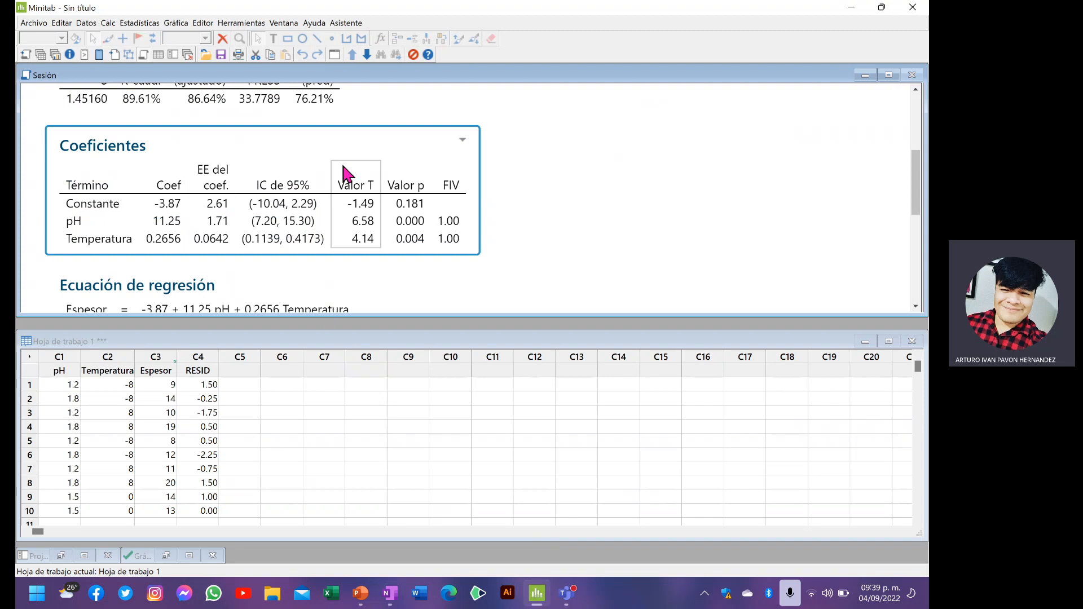
scroll(345, 174, "down", 10)
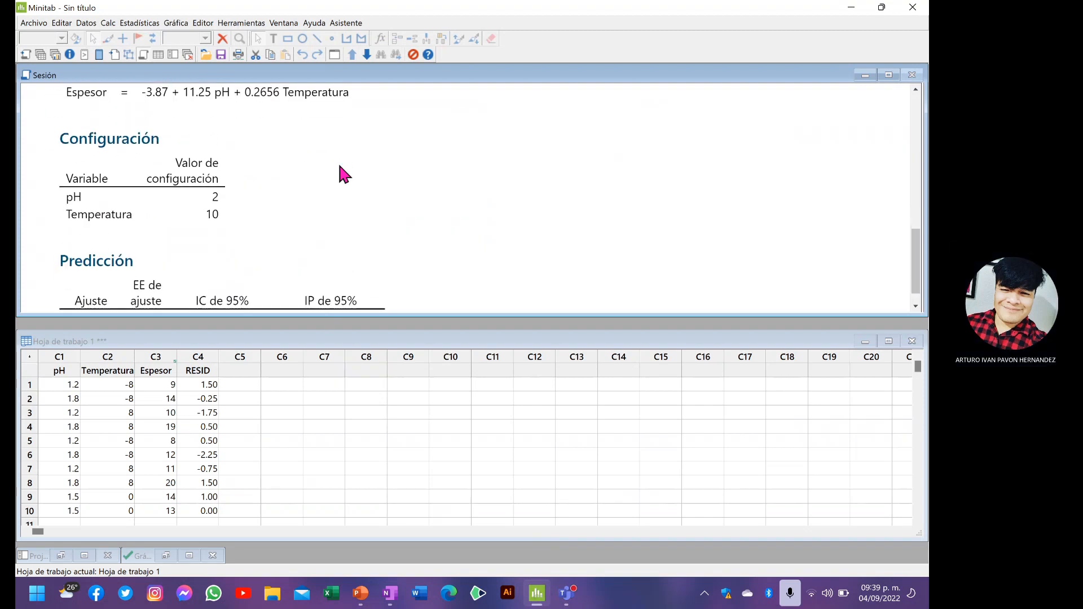
scroll(340, 165, "down", 2)
left_click(190, 560)
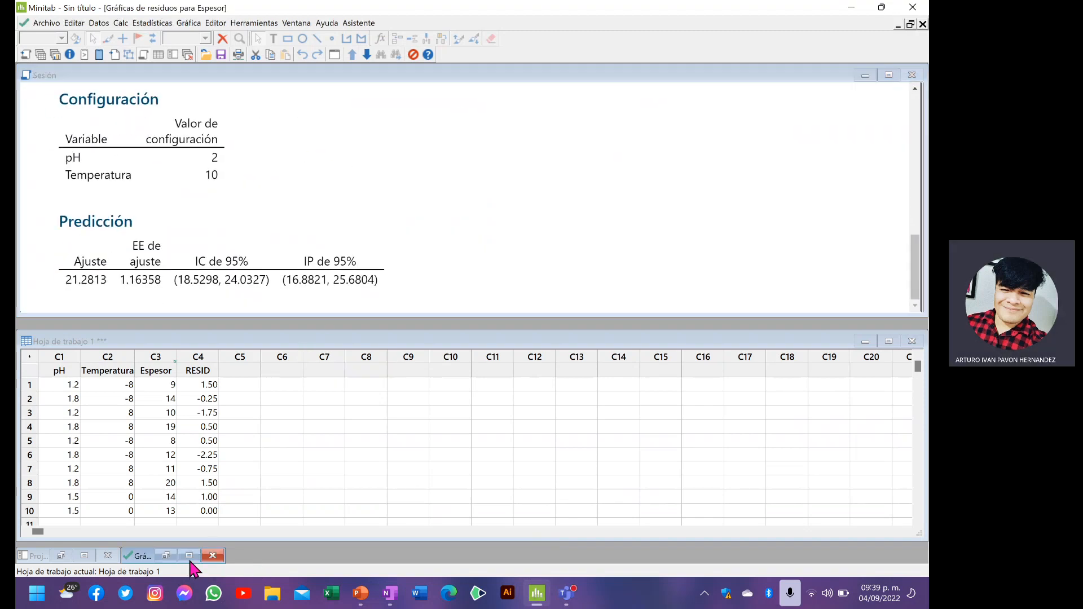
left_click(190, 556)
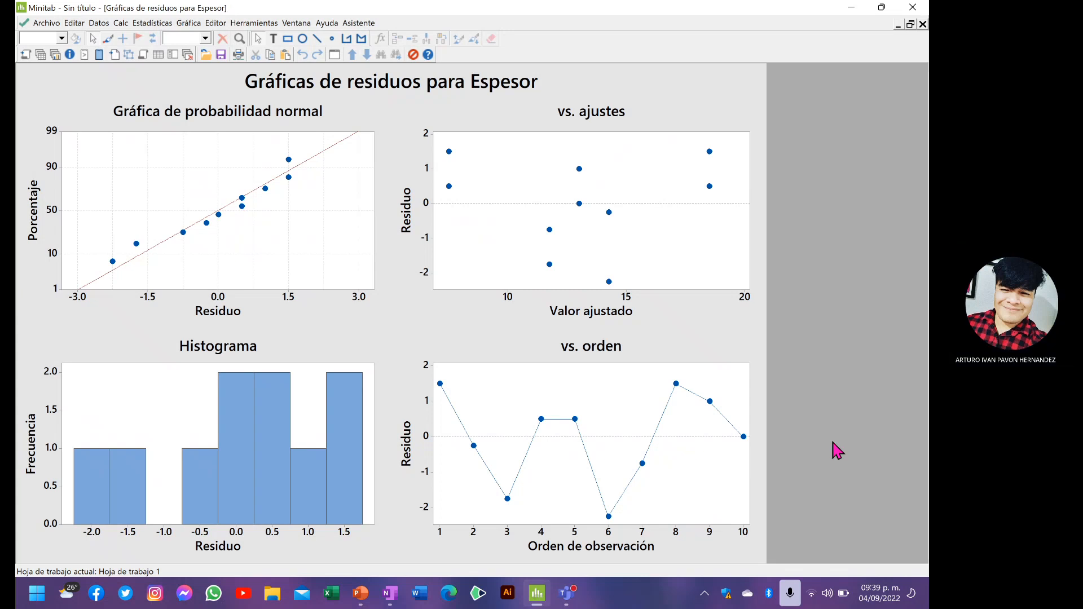
- Capture the four residual plots for Espesor and paste them into OneNote, slightly below the "Coeficientes" table
key("super+shift+s")
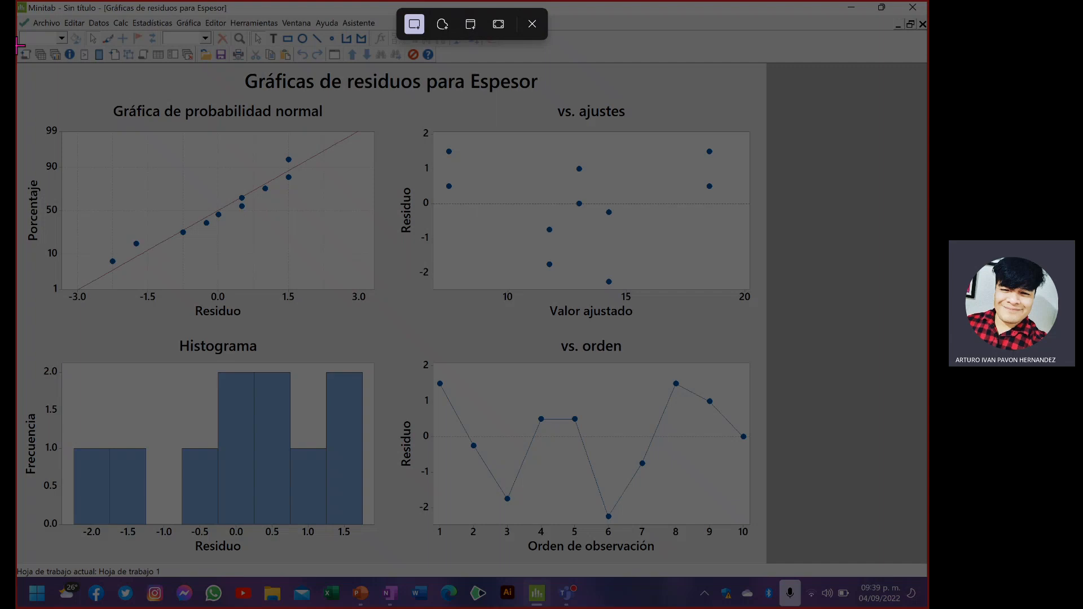
left_click_drag(16, 62, 761, 569)
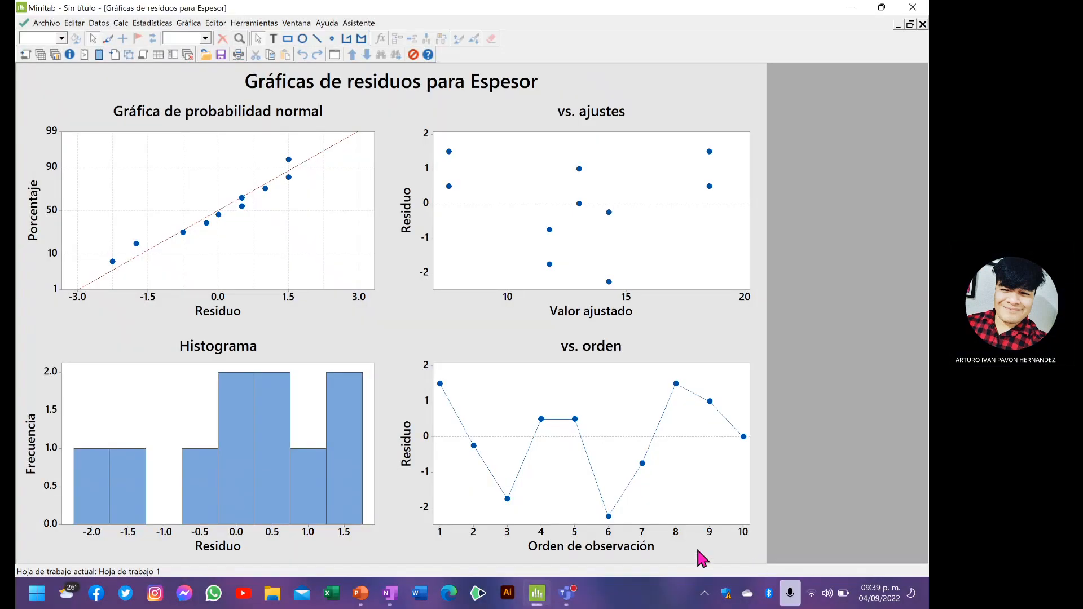
left_click(401, 591)
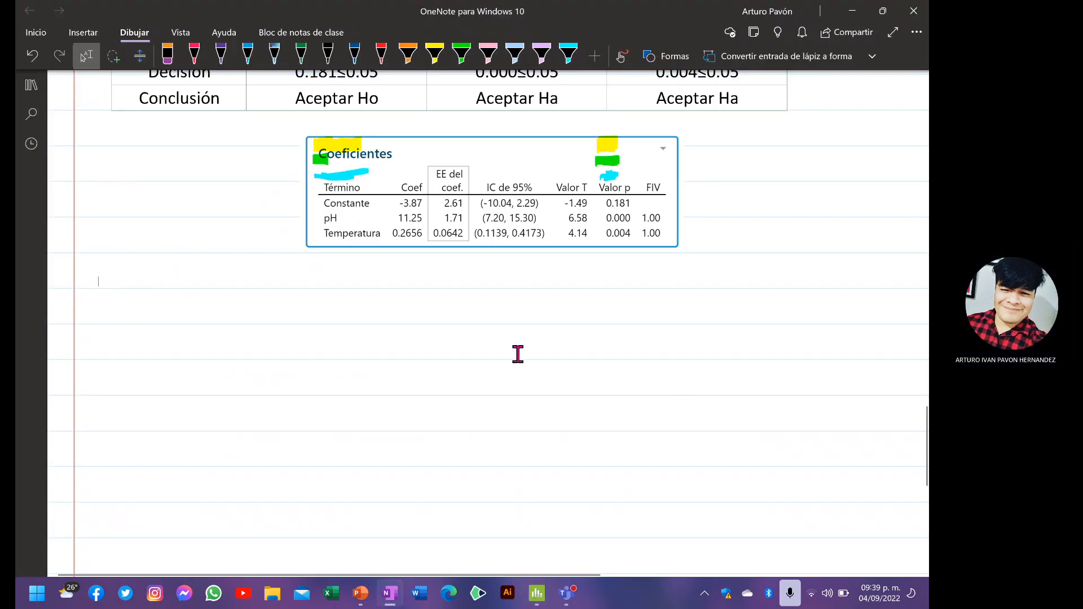
key("ctrl+v")
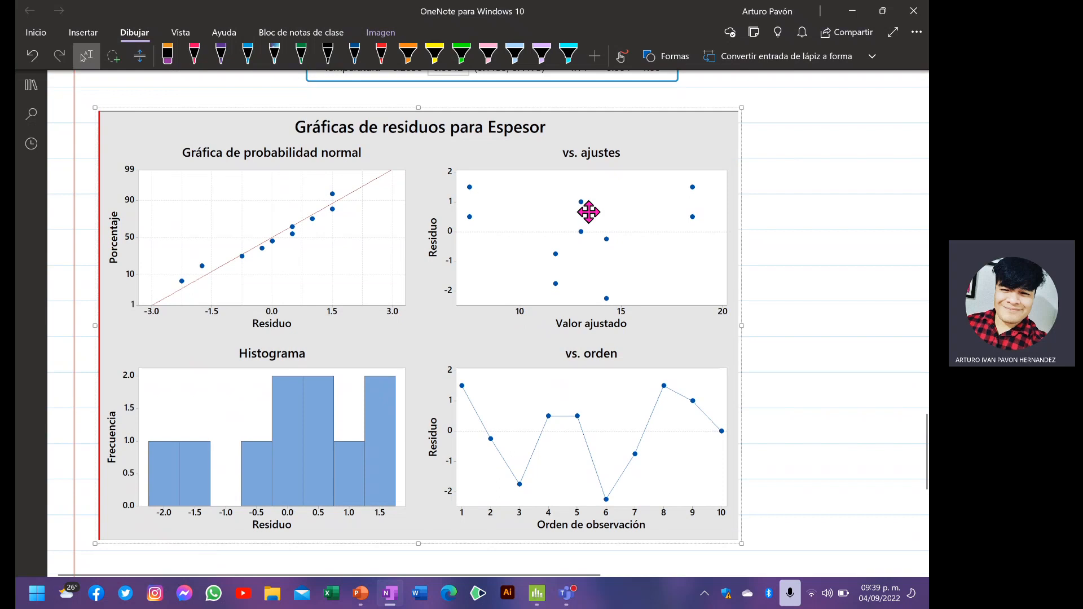
left_click_drag(588, 212, 588, 247)
left_click(233, 129)
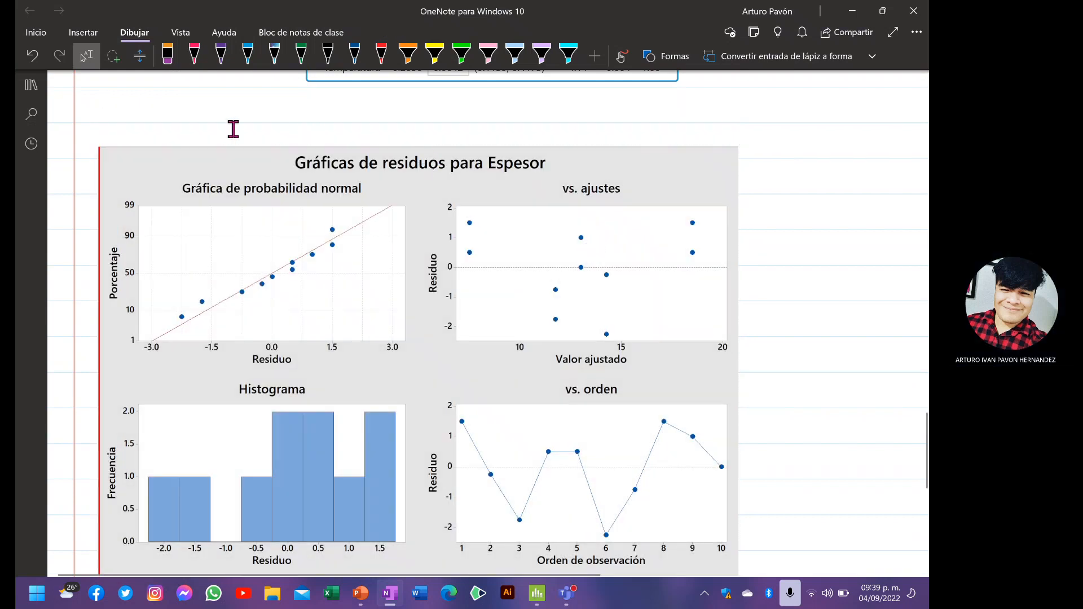
- Label the normal probability, "vs. ajustes" and "vs. orden" plots with handwritten circled letters A, B and C in pink
scroll(209, 134, "down", 2)
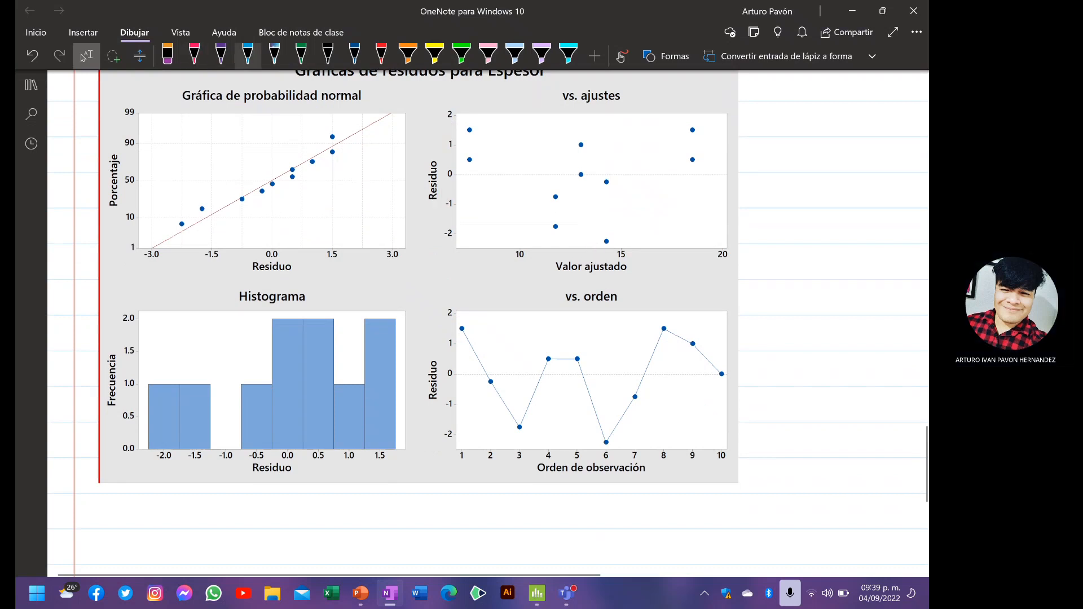
left_click(194, 55)
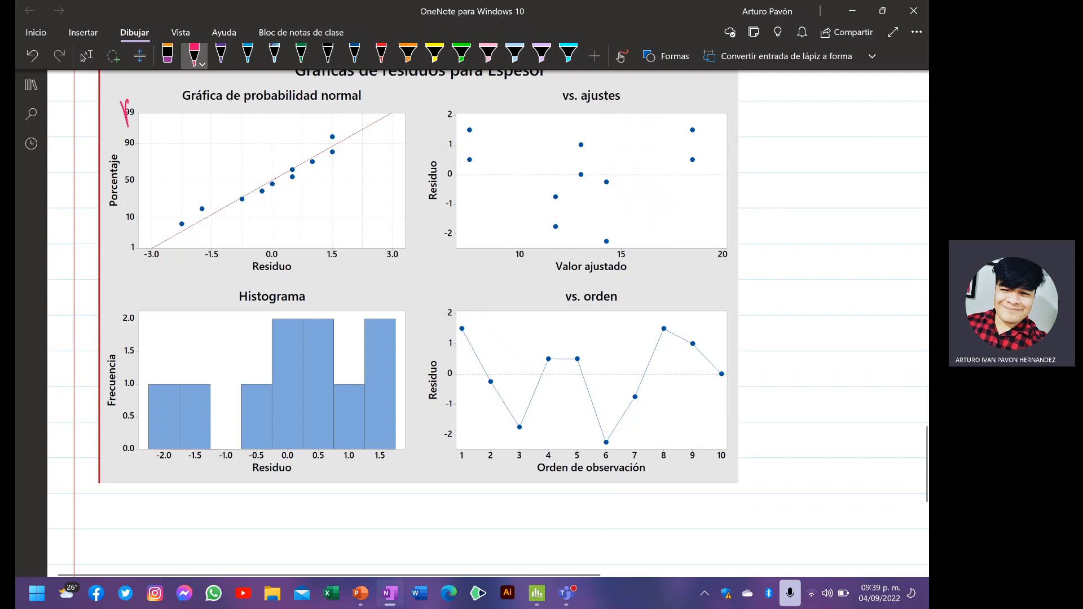
left_click_drag(127, 102, 137, 117)
mouse_move(133, 96)
left_mouse_down()
mouse_move(119, 117)
mouse_move(121, 104)
left_mouse_up()
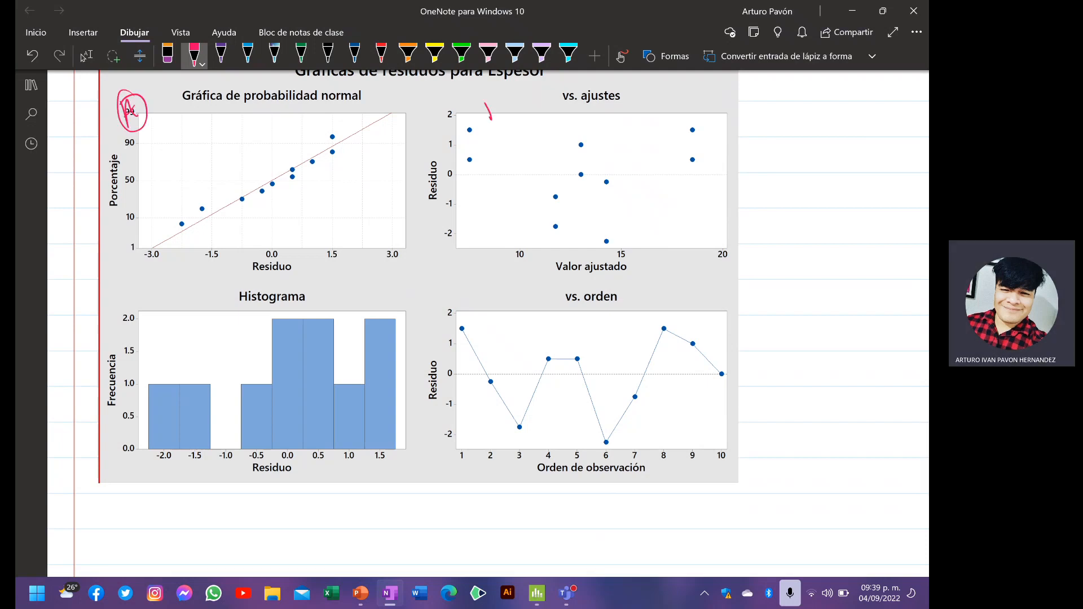
left_click_drag(486, 103, 492, 119)
left_click_drag(485, 96, 483, 101)
left_click_drag(511, 313, 494, 309)
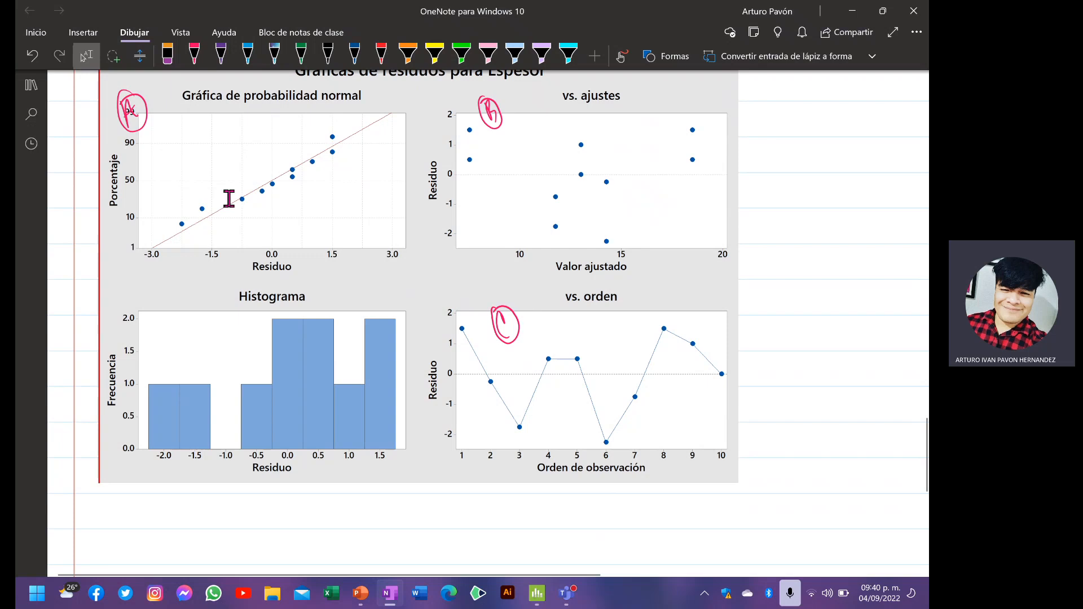
- Highlight in yellow the points along the line in the normal probability plot
left_click(435, 54)
mouse_move(177, 228)
left_mouse_down()
mouse_move(316, 161)
mouse_move(333, 136)
left_mouse_up()
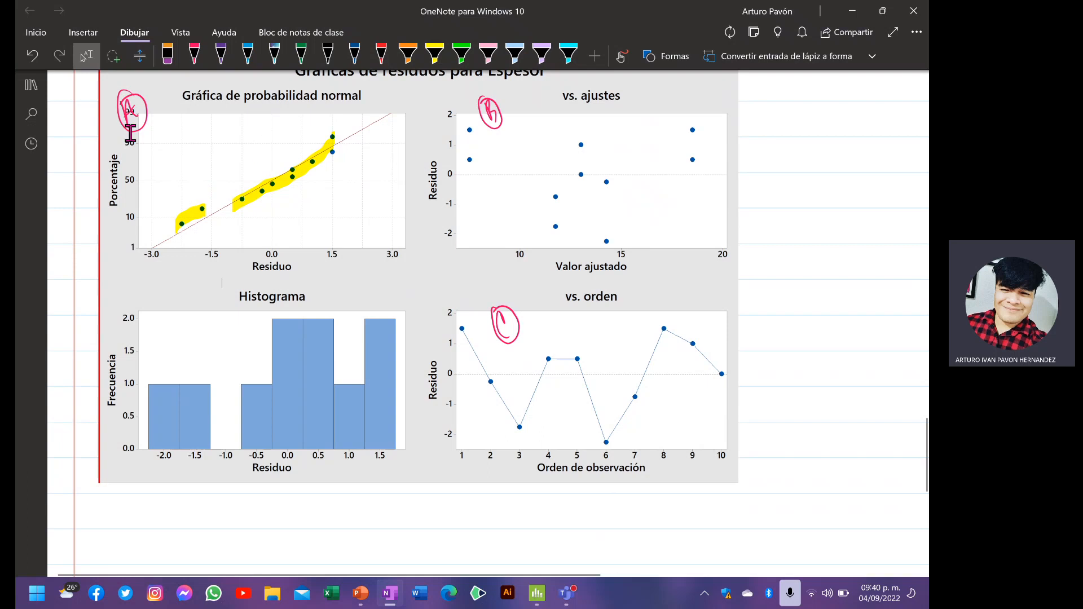
- Draw two purple example points far from the line in the normal probability plot, one on each side, and remove them
left_click(221, 56)
left_click_drag(189, 130, 192, 129)
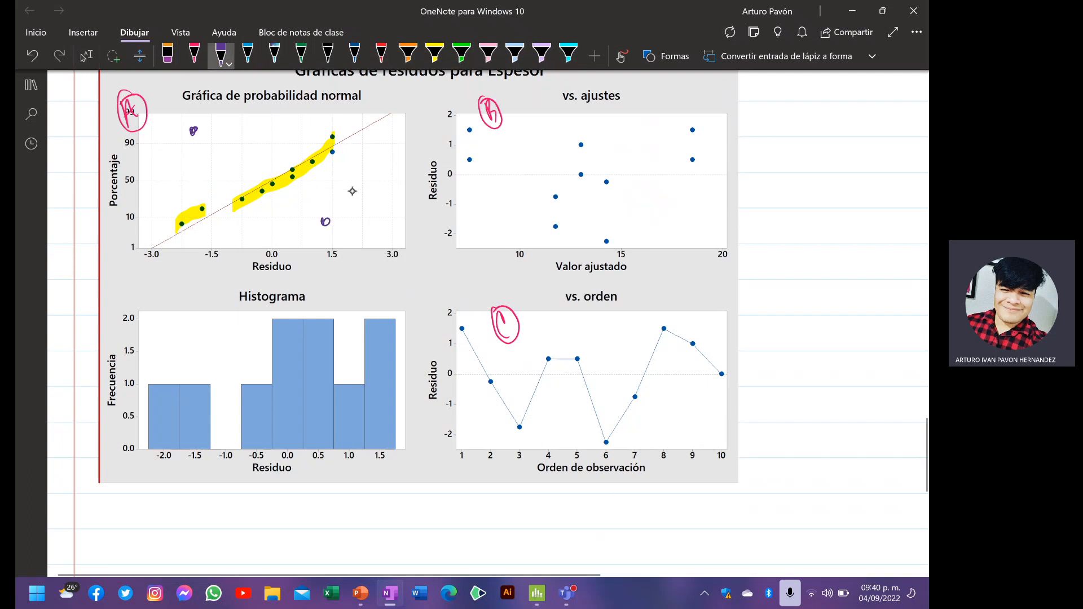
left_click_drag(356, 188, 326, 221)
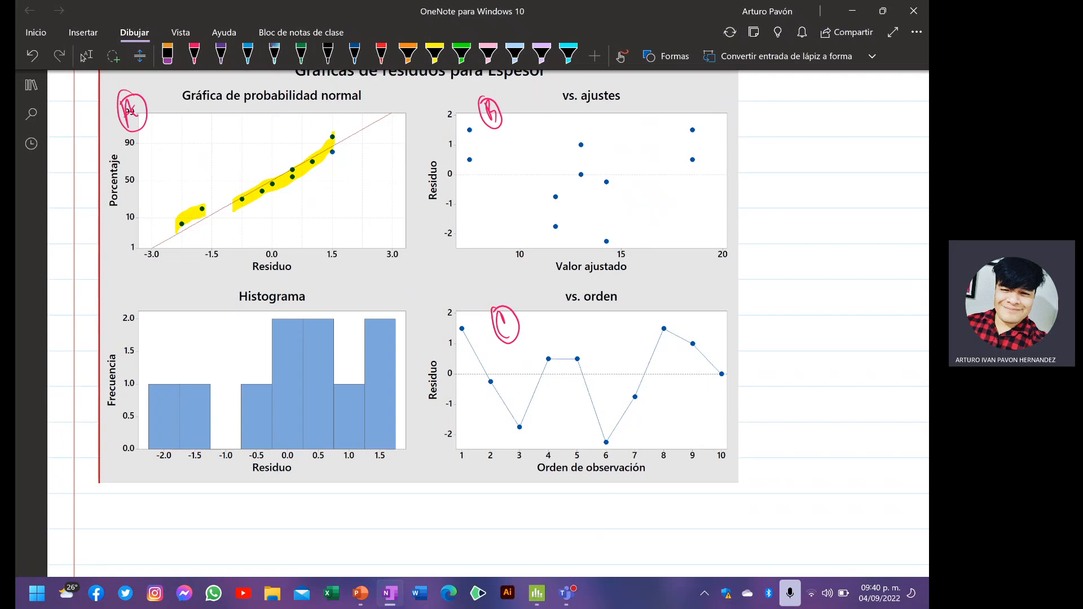
left_click(85, 56)
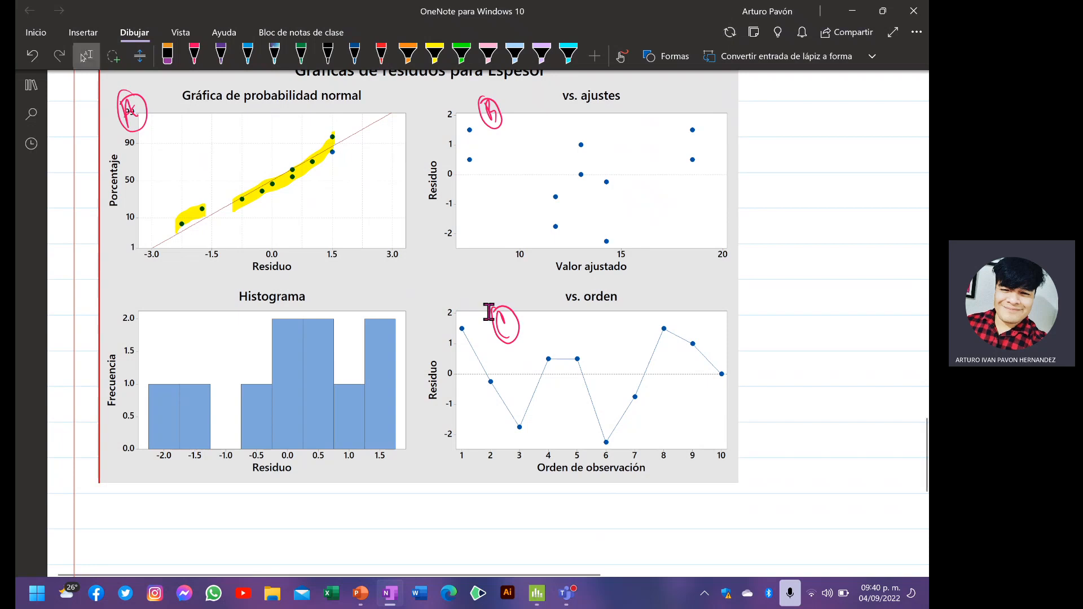
left_click(344, 191)
scroll(595, 291, "up", 1)
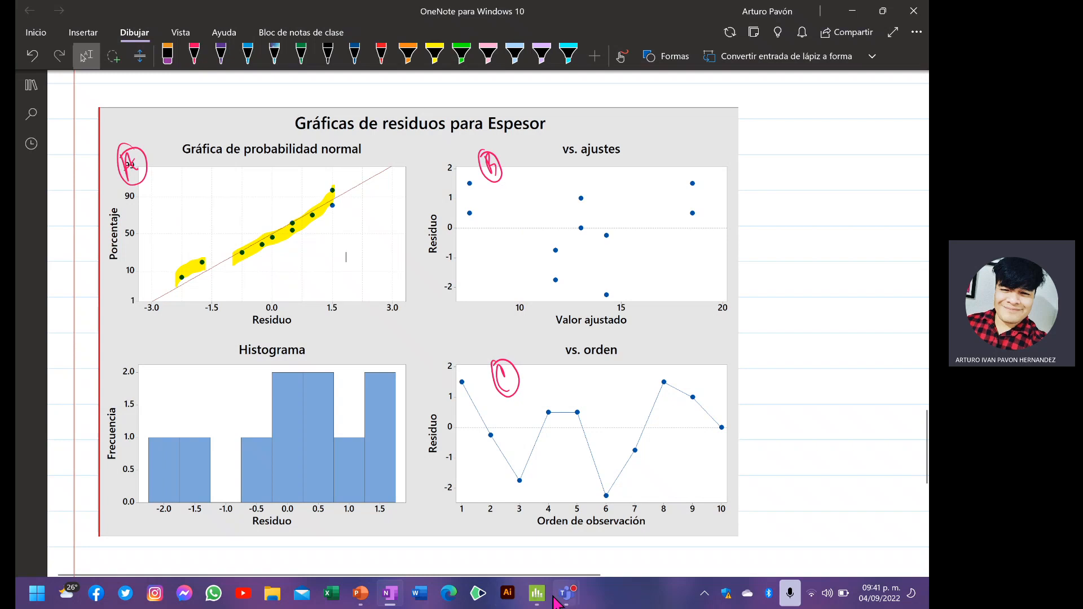
mouse_move(566, 598)
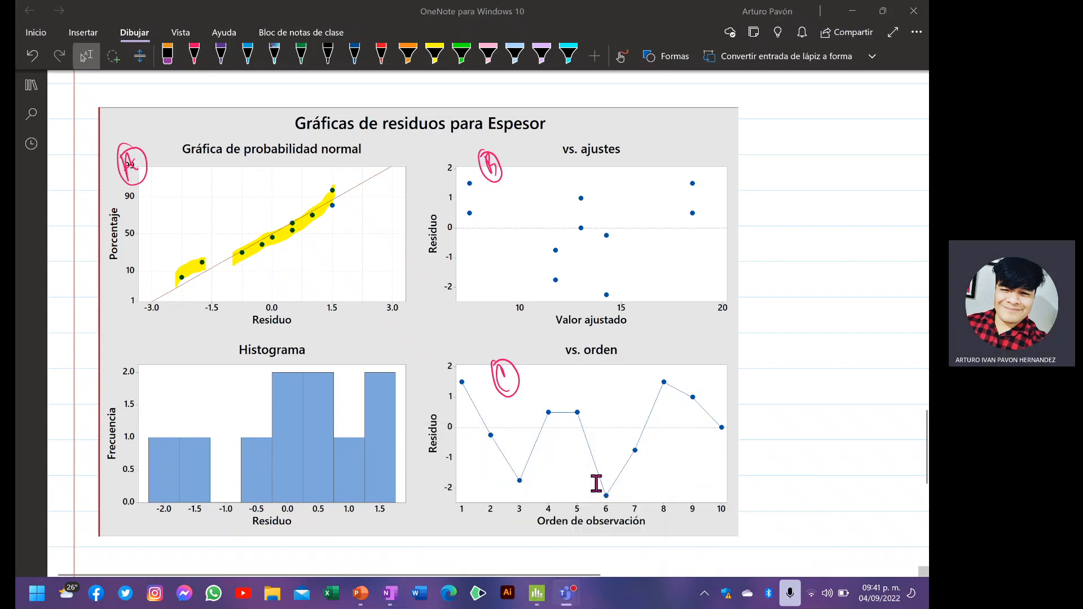
left_click(754, 392)
left_click(917, 476)
left_click(904, 474)
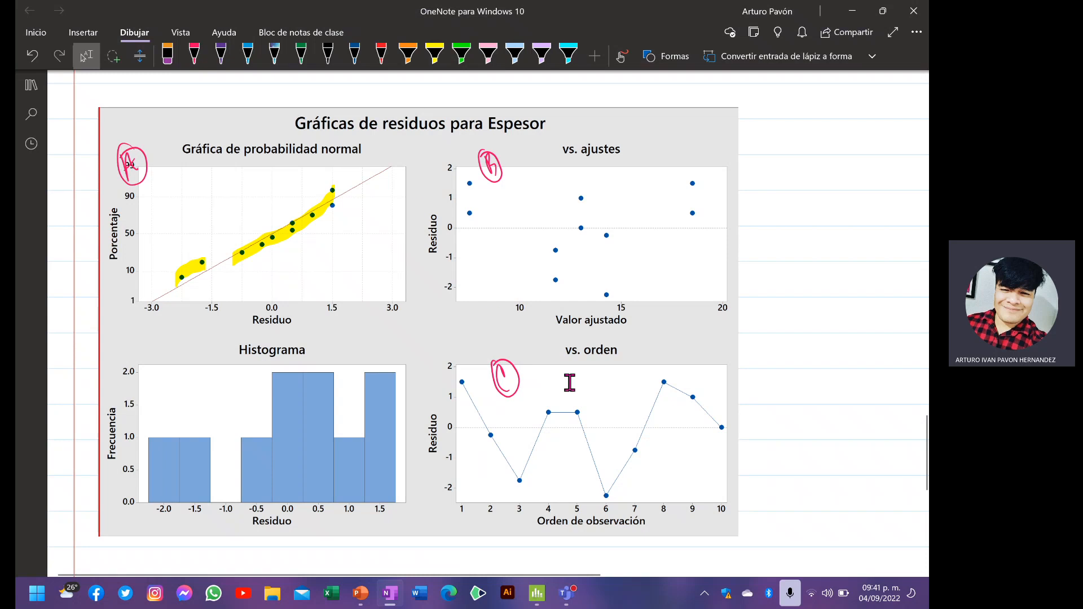
- Switch to Minitab, run a Ryan-Joiner normality test on RESID and minimize the resulting probability plot
left_click(536, 592)
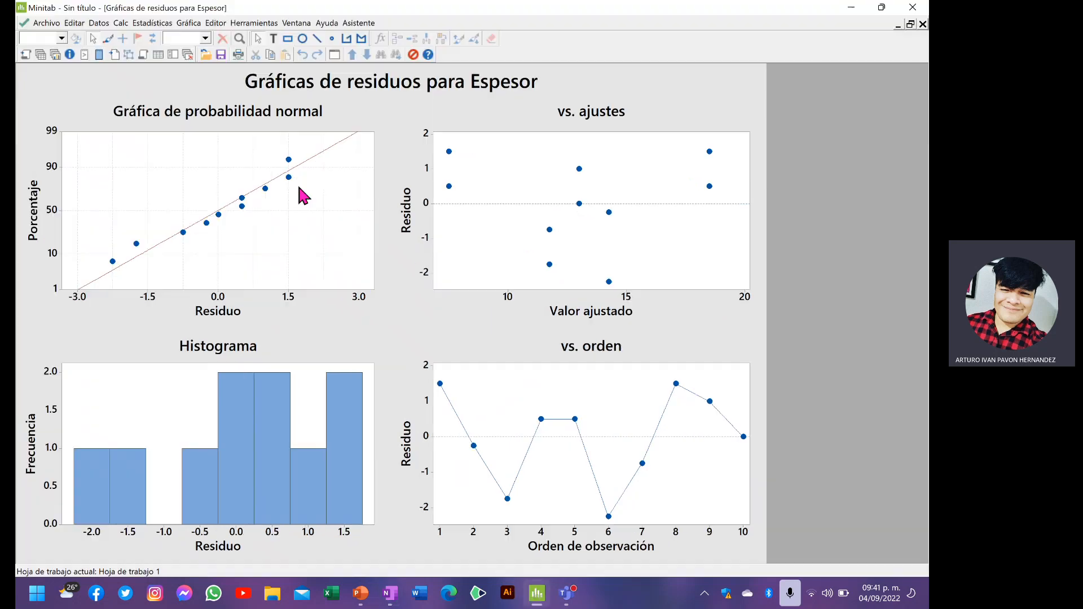
left_click(46, 23)
left_click(47, 23)
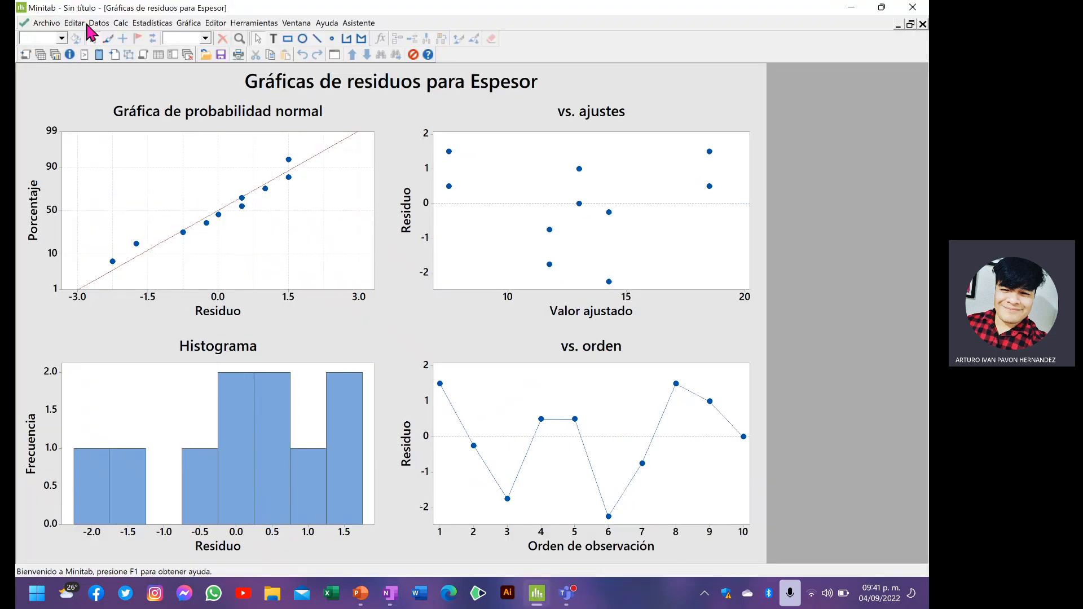
left_click(151, 23)
mouse_move(220, 39)
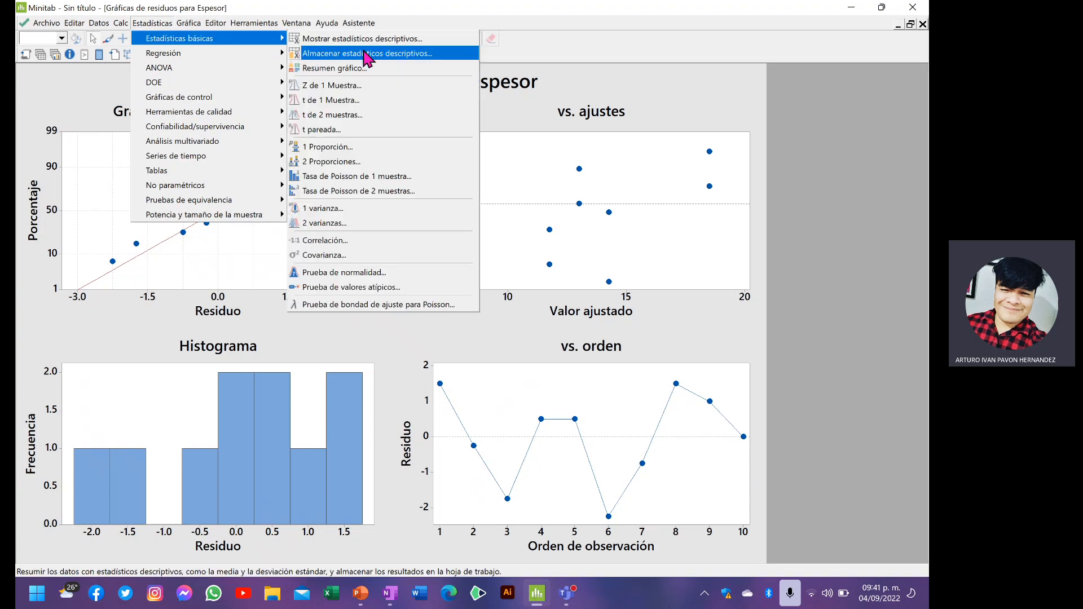
left_click(393, 272)
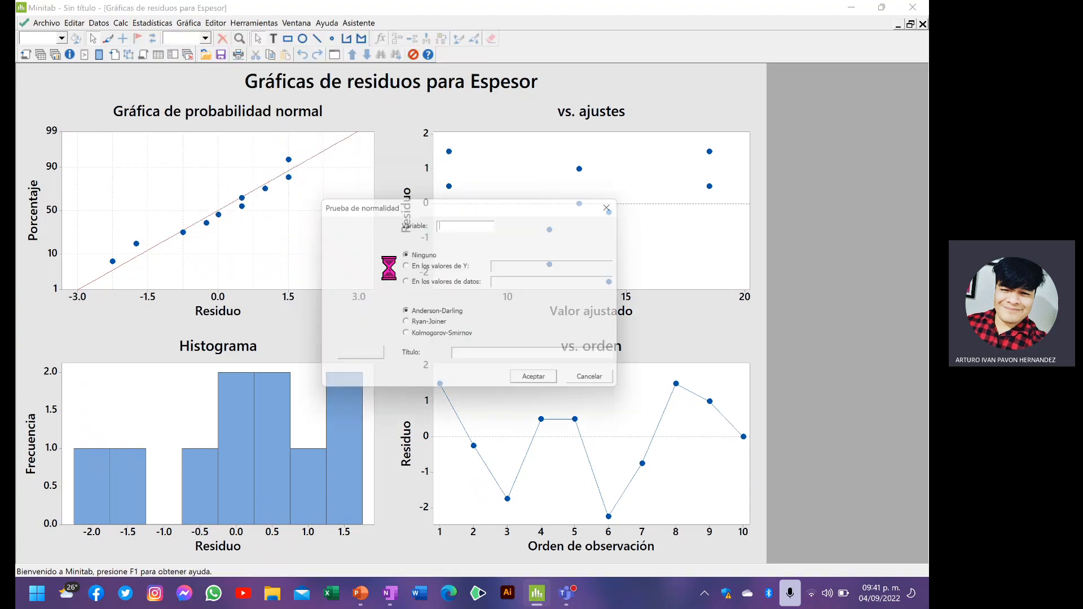
left_click_drag(446, 205, 570, 157)
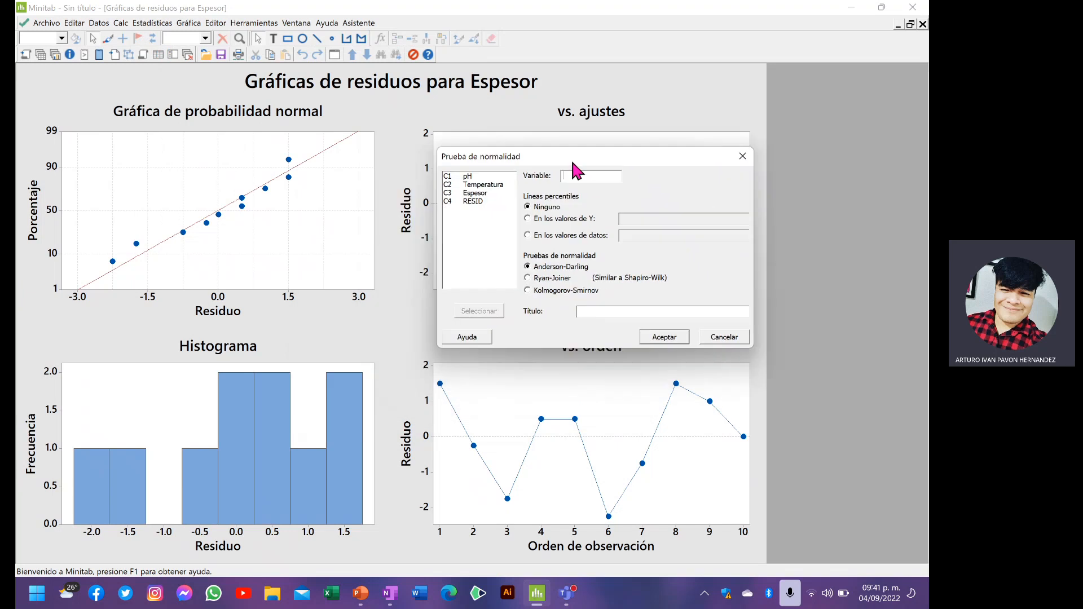
double_click(473, 201)
left_click(536, 281)
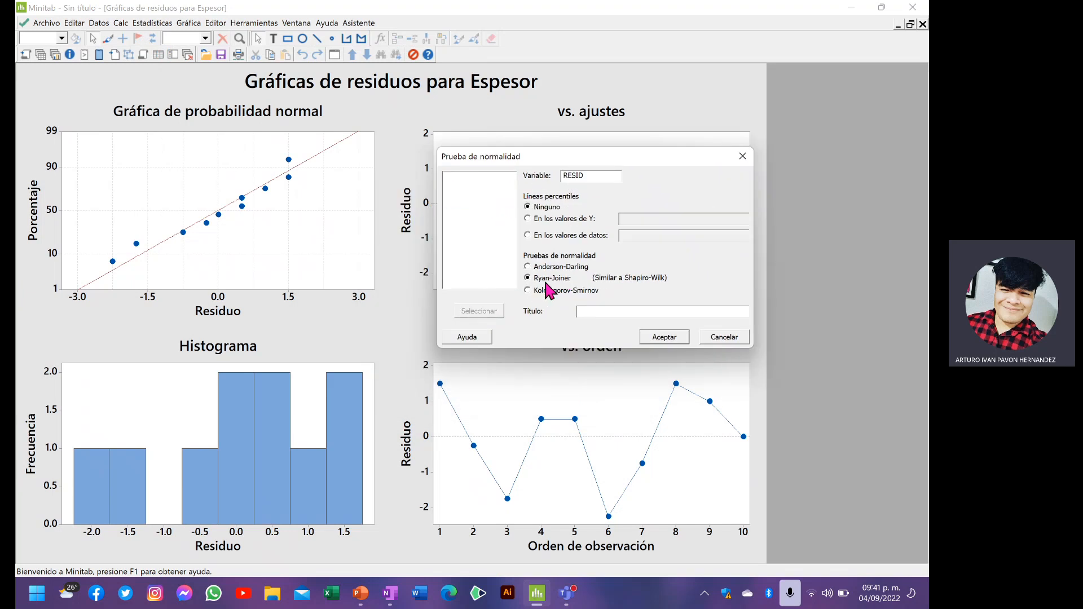
left_click(655, 337)
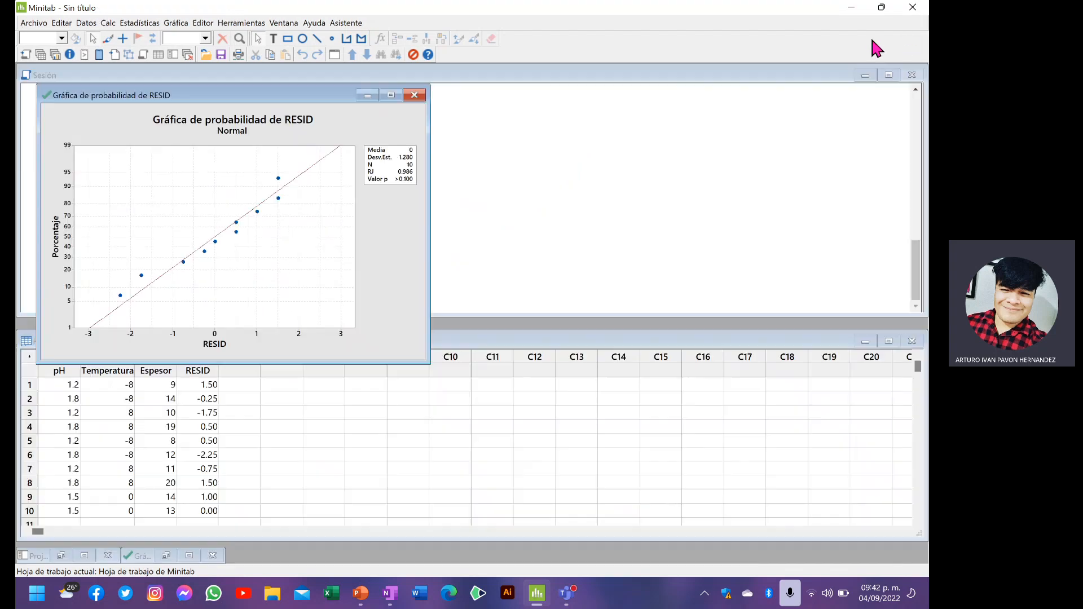
left_click(911, 24)
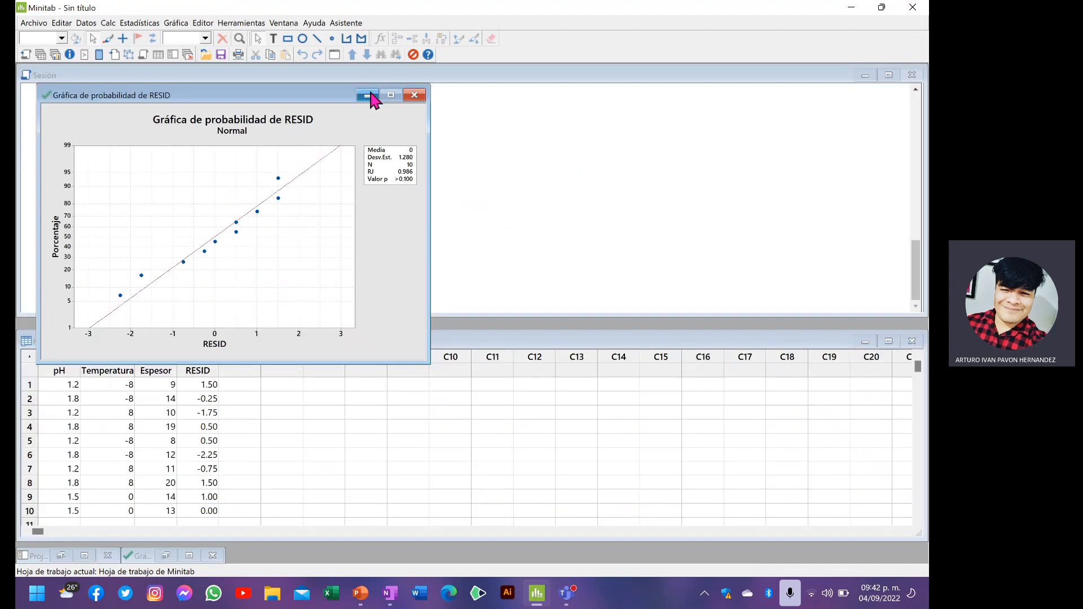
left_click(367, 96)
- Run the test for equal variances with Espesor as the response and pH and Temperatura as the factors
left_click(141, 23)
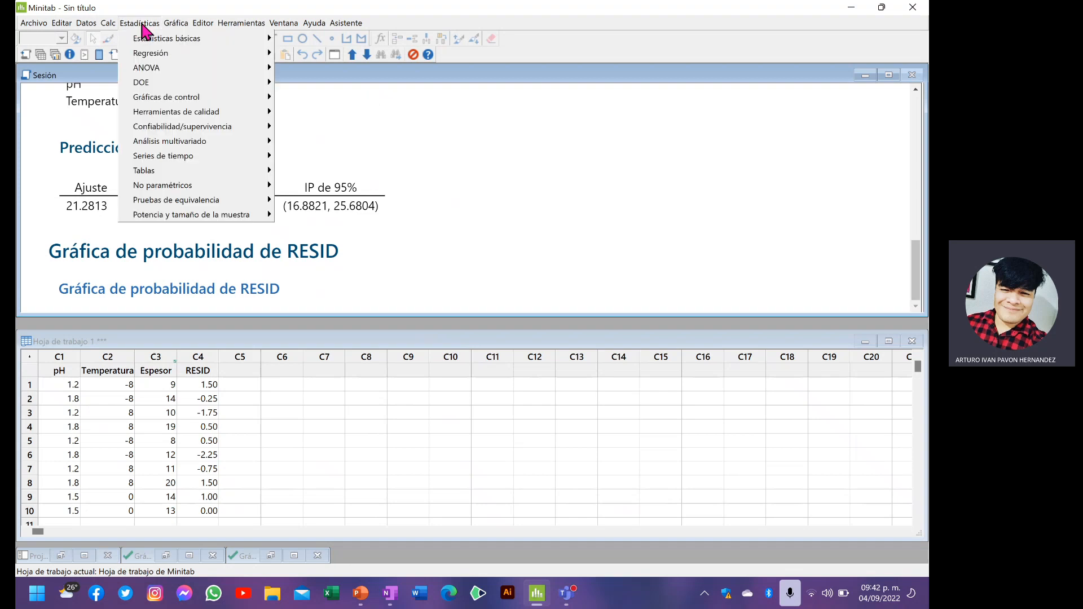
mouse_move(179, 72)
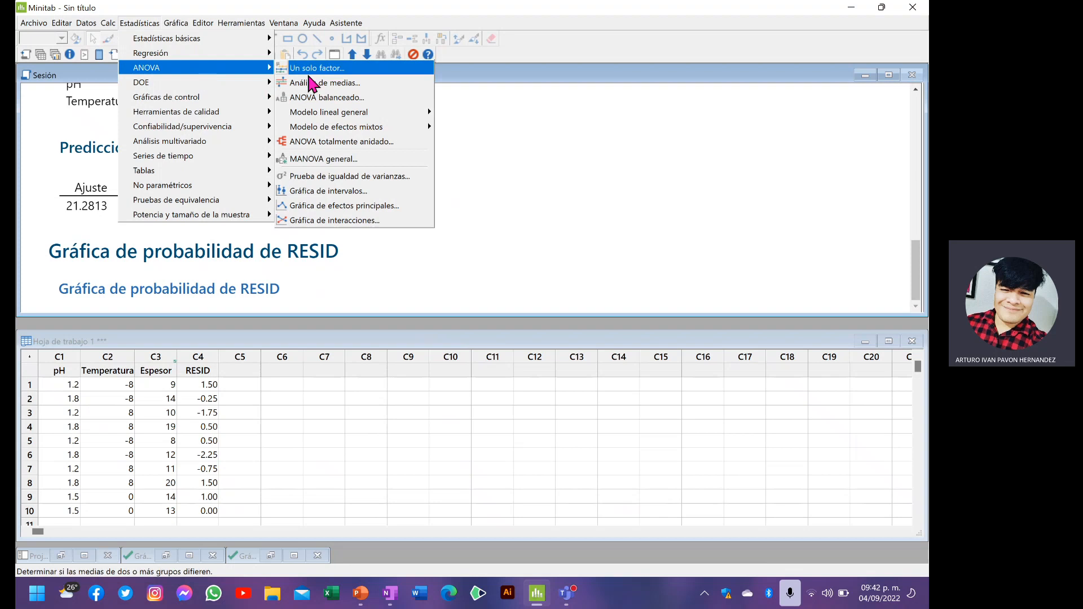
left_click(372, 176)
left_click_drag(427, 194, 520, 111)
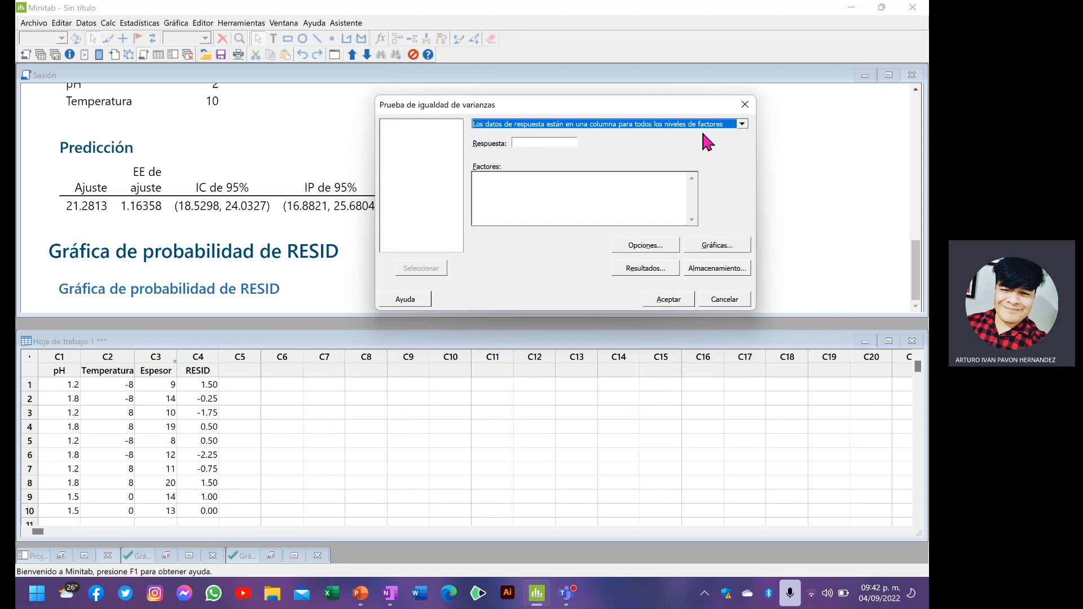
left_click(738, 125)
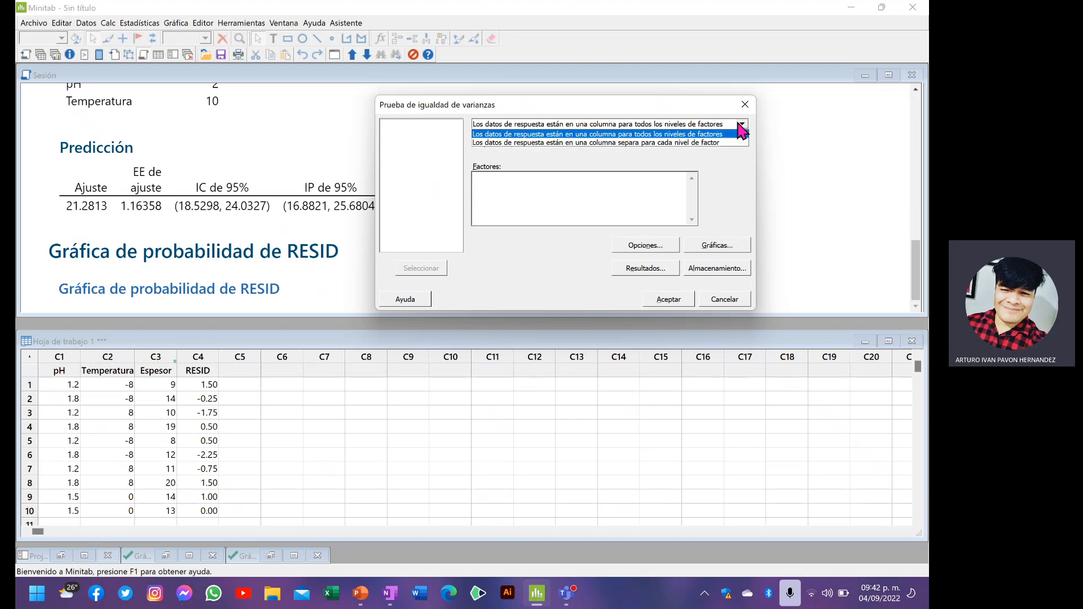
left_click(692, 150)
left_click(558, 145)
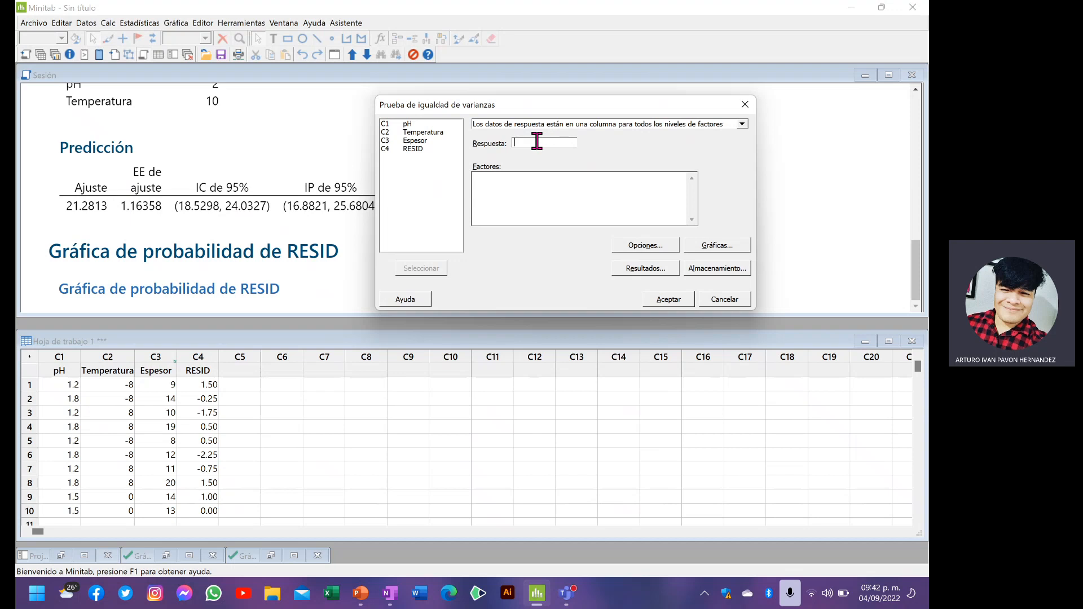
double_click(426, 141)
double_click(420, 125)
left_click(437, 133)
double_click(444, 135)
left_click(672, 302)
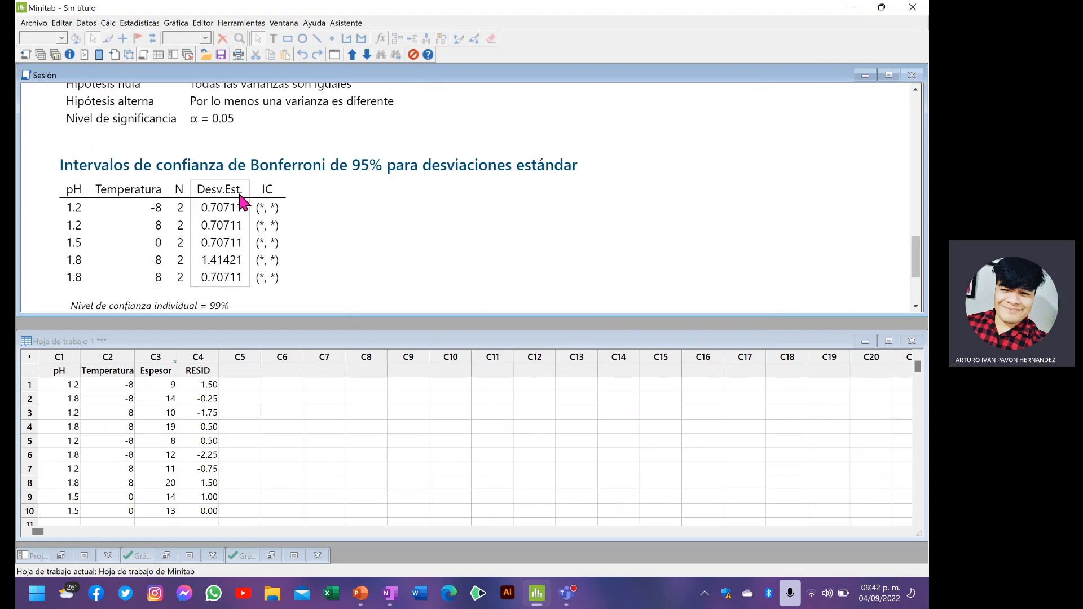
- Check the "Pruebas" table of the equal variances results and switch back to the residual plots in OneNote
scroll(240, 199, "down", 5)
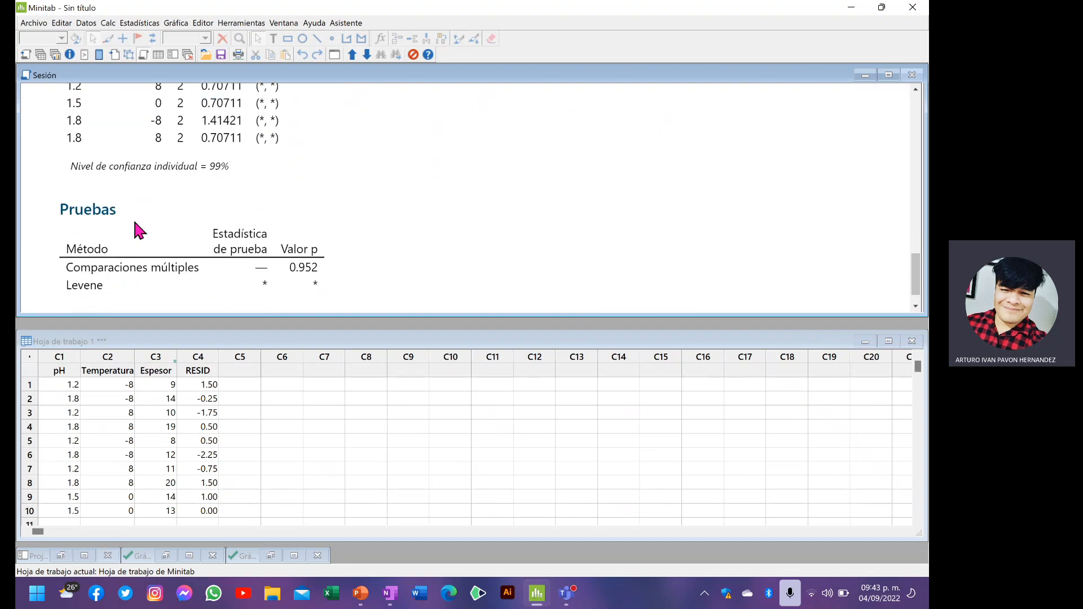
left_click(147, 208)
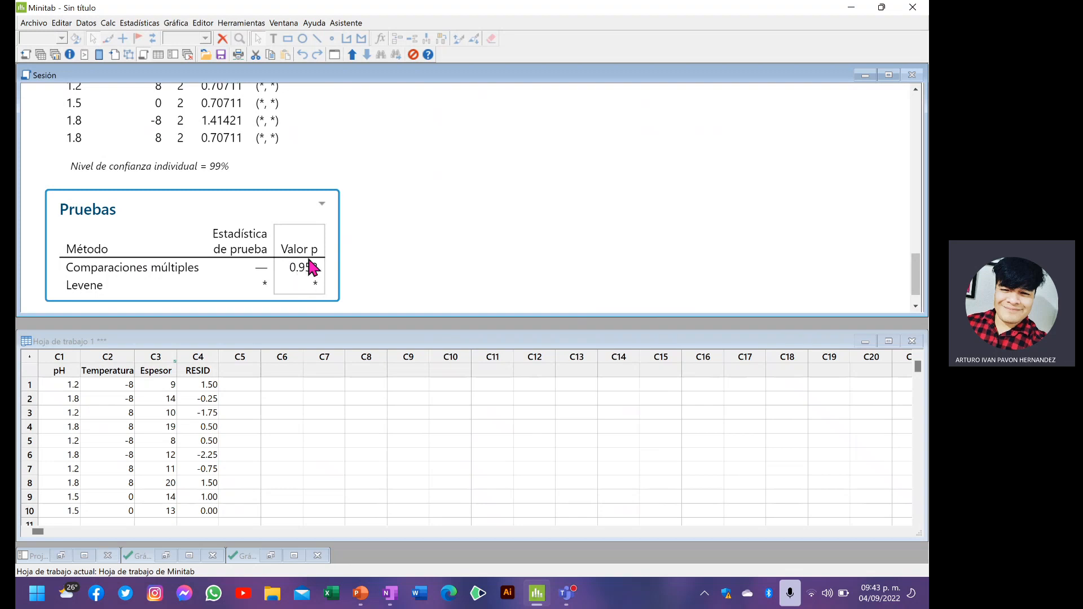
left_click(546, 593)
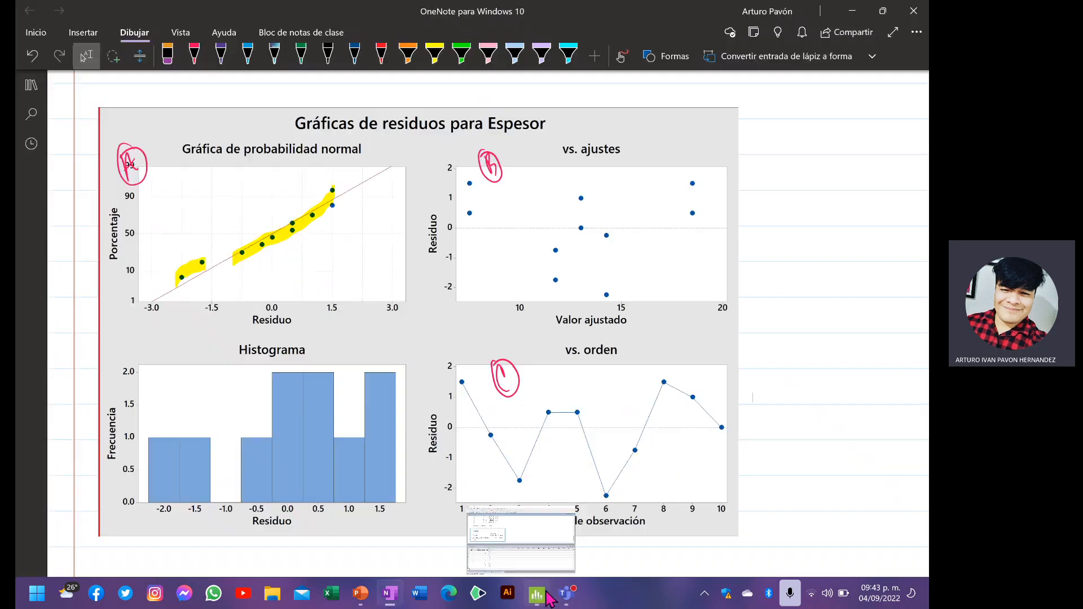
scroll(418, 333, "down", 5)
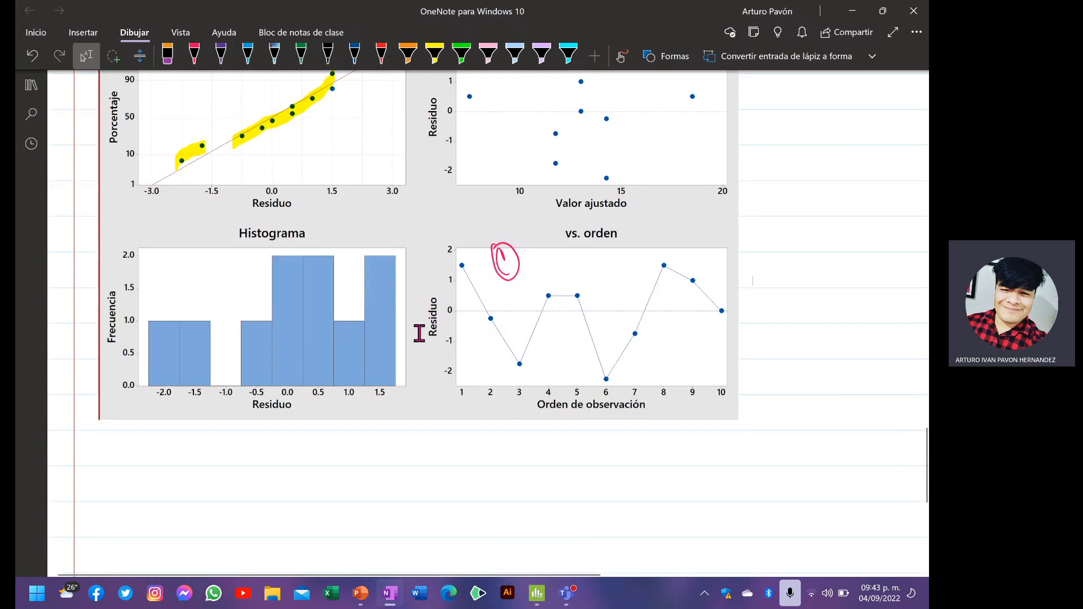
scroll(472, 330, "up", 4)
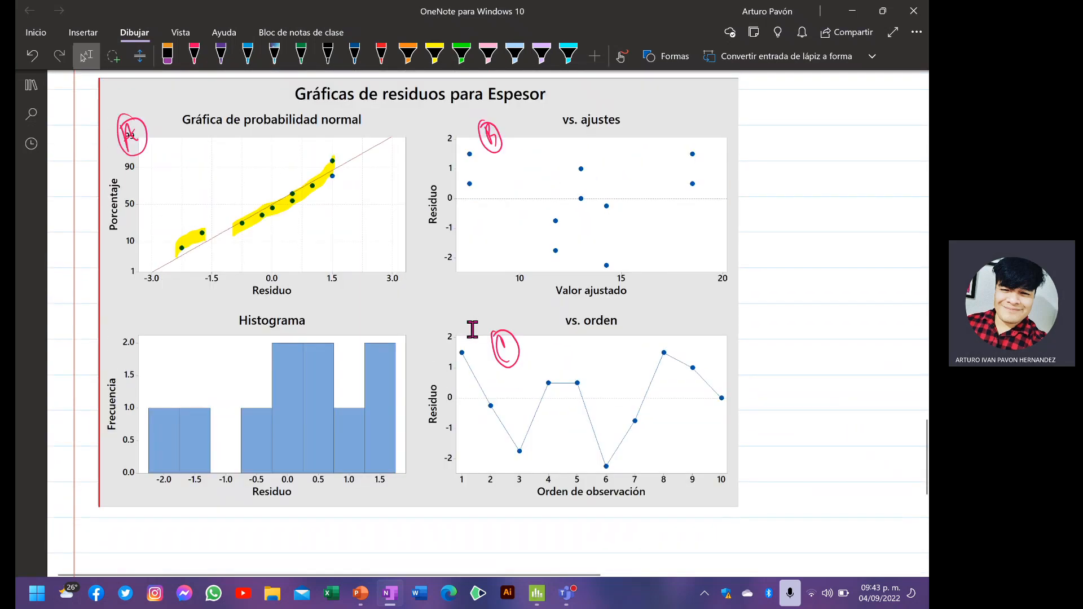
- Draw red check marks beside the labels A, B and C on the residual plots for Espesor
left_click(381, 56)
left_click_drag(171, 146, 217, 110)
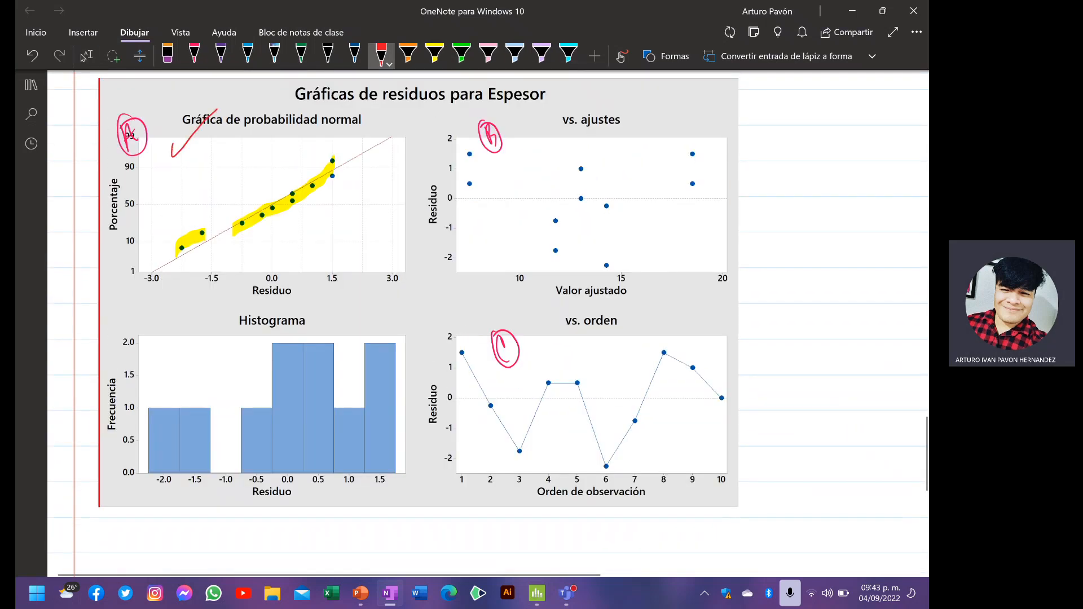
left_click_drag(518, 137, 572, 98)
left_click_drag(541, 340, 580, 318)
left_click(86, 56)
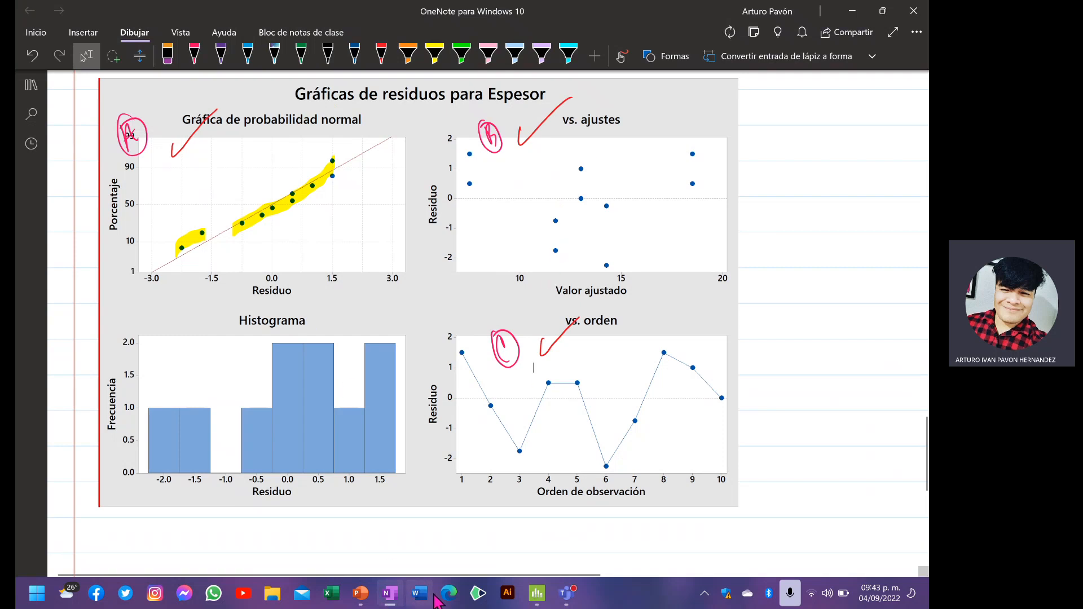
- Review question D and the hypothesis tests for the model and its coefficients in the notes
scroll(397, 373, "down", 3)
scroll(396, 373, "down", 5)
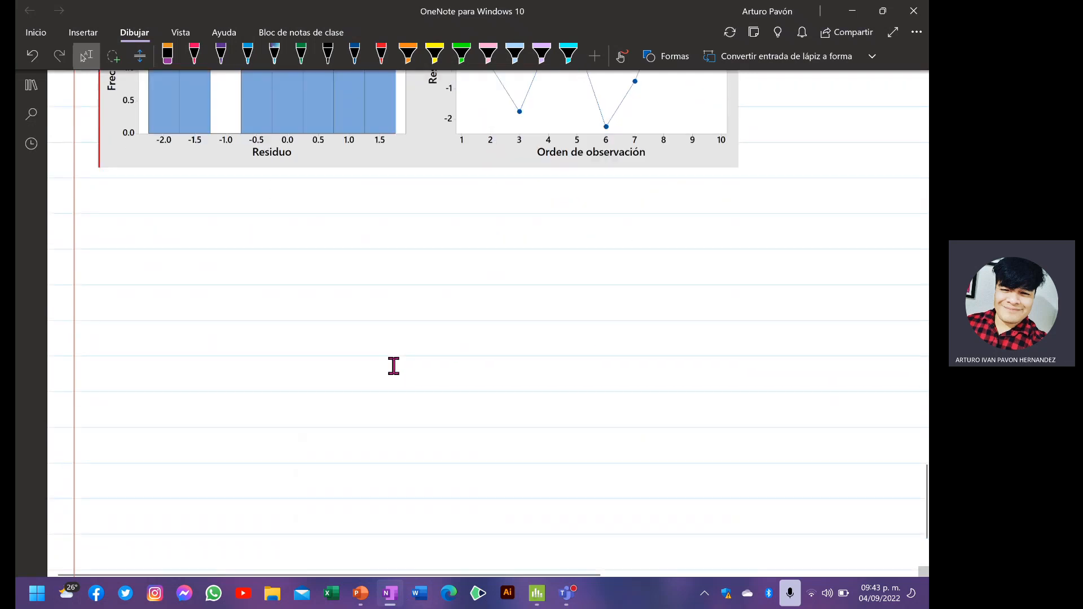
scroll(392, 367, "up", 12)
scroll(404, 365, "up", 15)
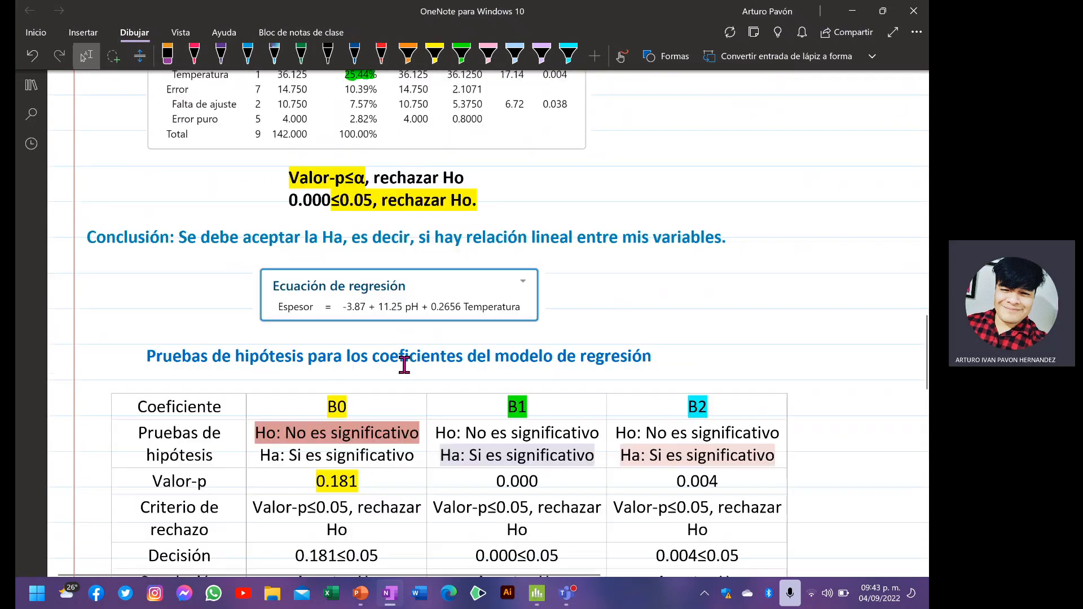
scroll(405, 364, "up", 6)
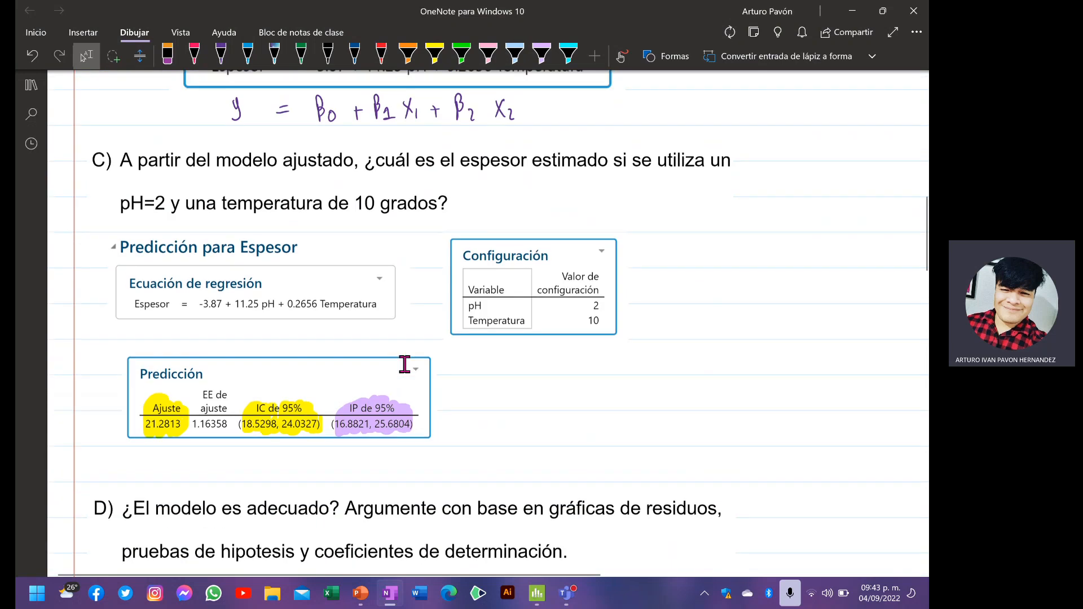
scroll(404, 368, "down", 10)
scroll(402, 371, "down", 10)
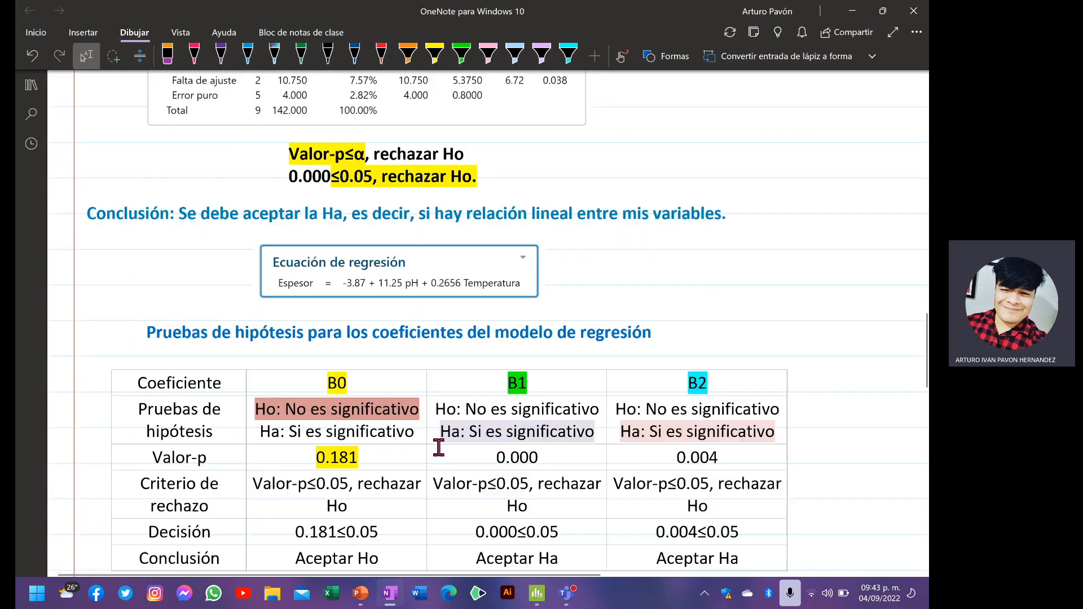
scroll(517, 556, "down", 12)
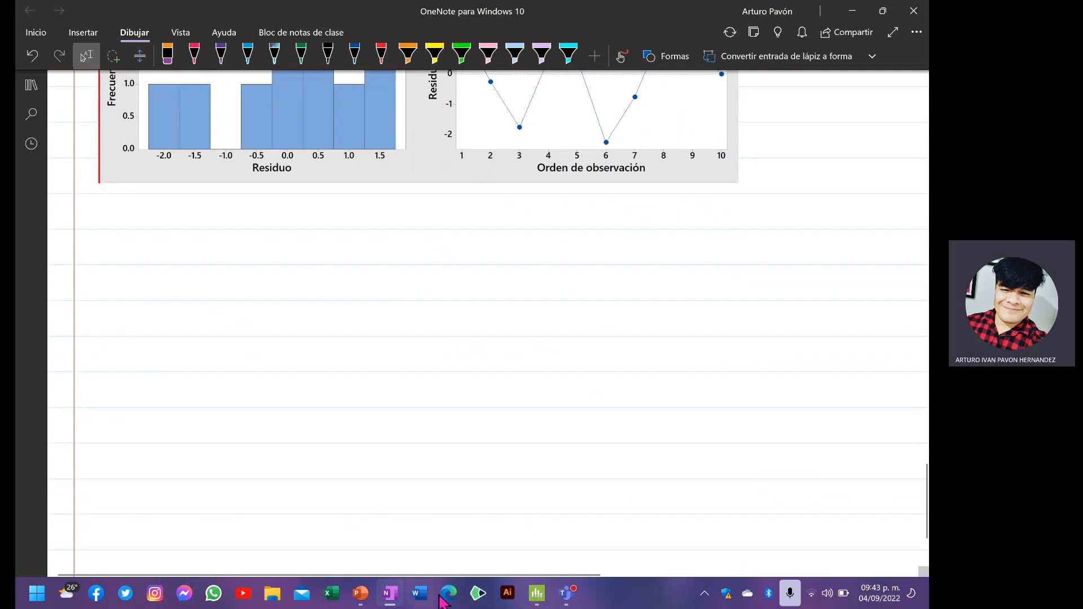
- Switch to Minitab and take a screen clipping of the "Resumen del modelo" table in the regression output
left_click(537, 592)
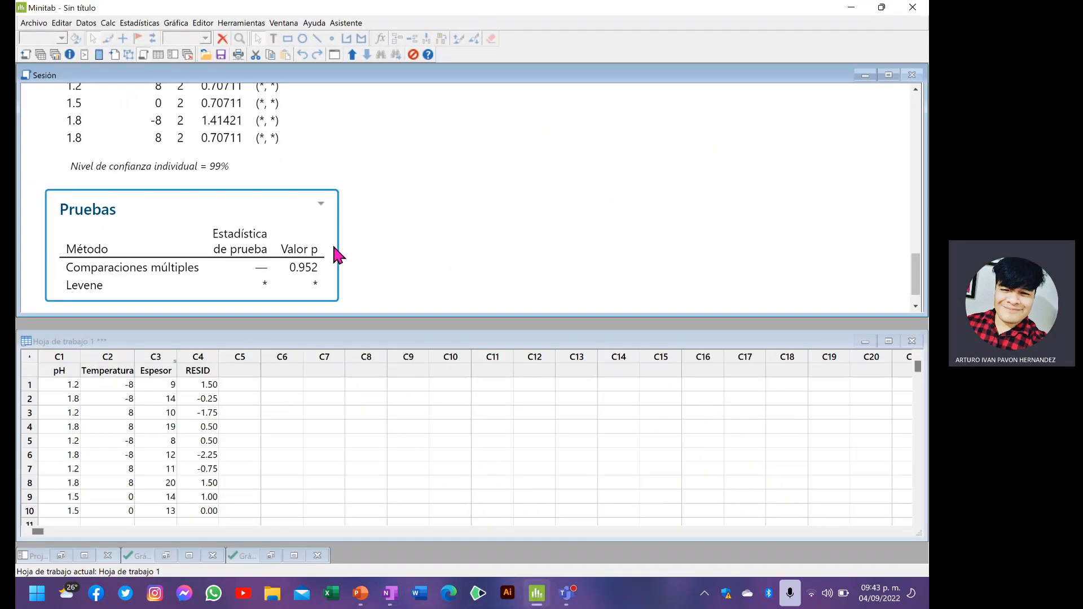
scroll(335, 249, "up", 10)
scroll(333, 246, "down", 2)
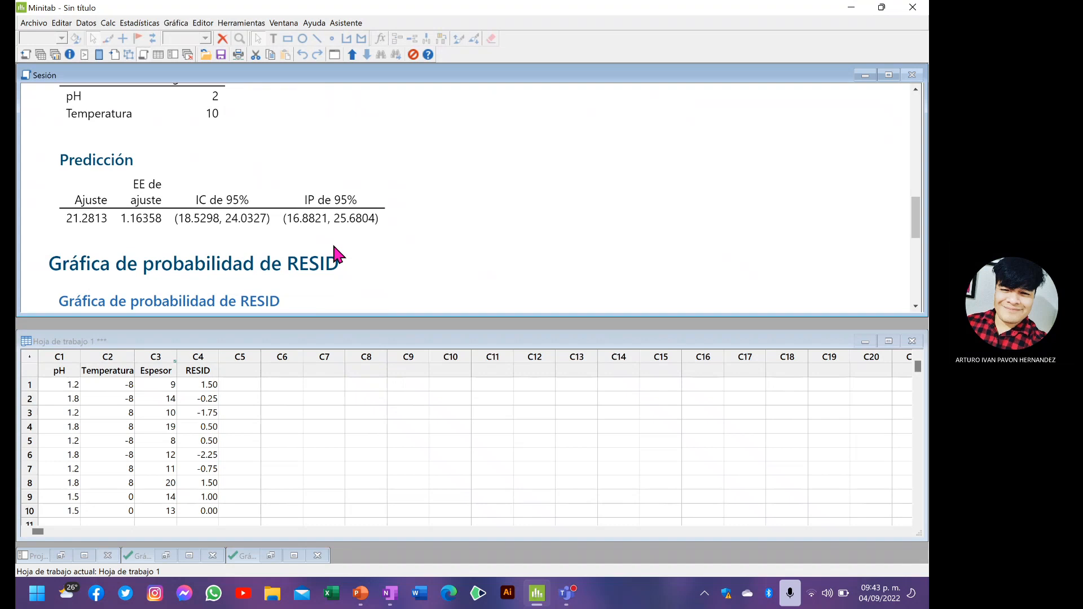
scroll(334, 248, "up", 6)
scroll(333, 251, "up", 3)
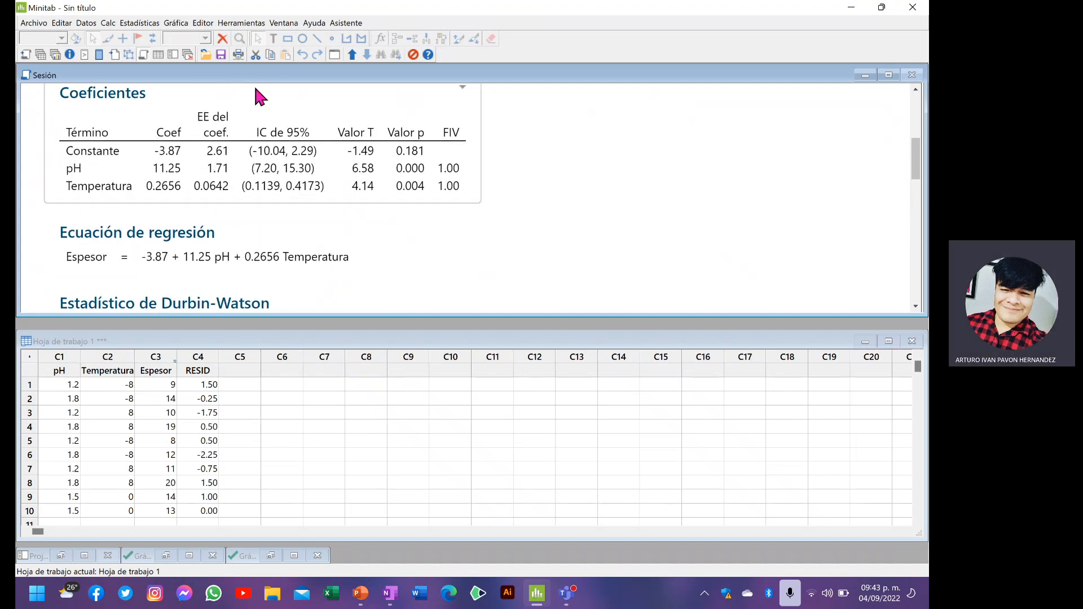
left_click(255, 89)
scroll(557, 188, "up", 1)
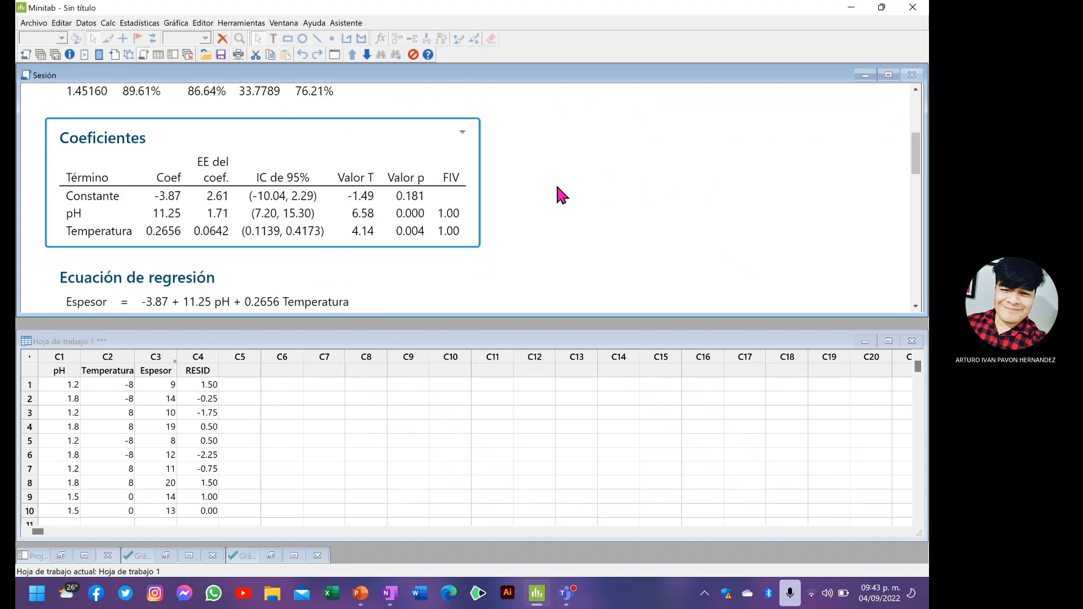
scroll(557, 188, "up", 5)
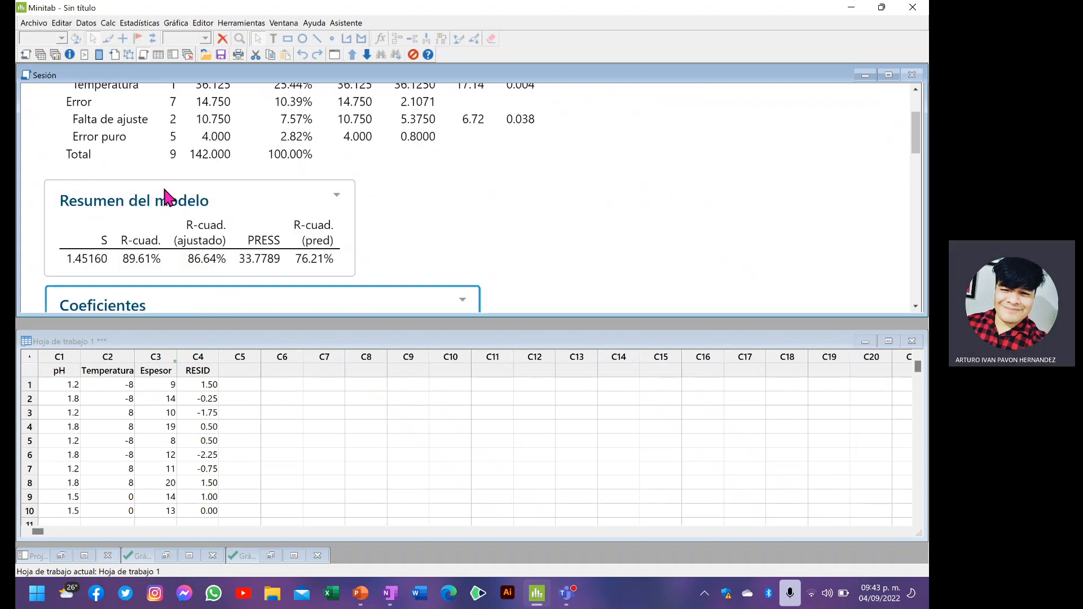
left_click(195, 198)
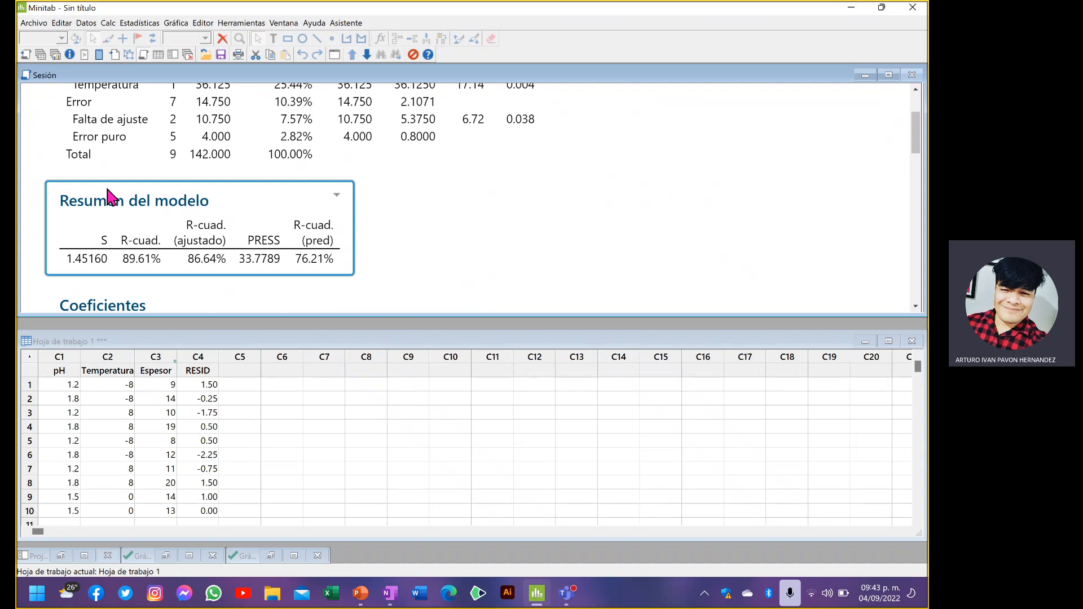
key("super+shift+s")
left_click_drag(39, 172, 371, 294)
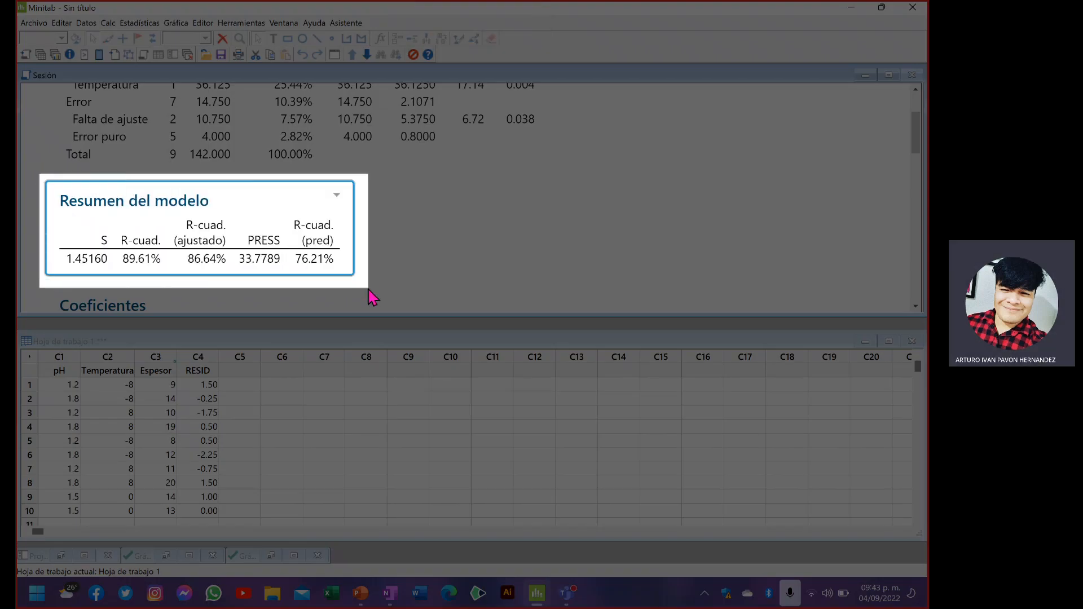
- Paste the "Resumen del modelo" clipping into OneNote below the residual plots and enlarge it to about the plots' width
left_click(392, 599)
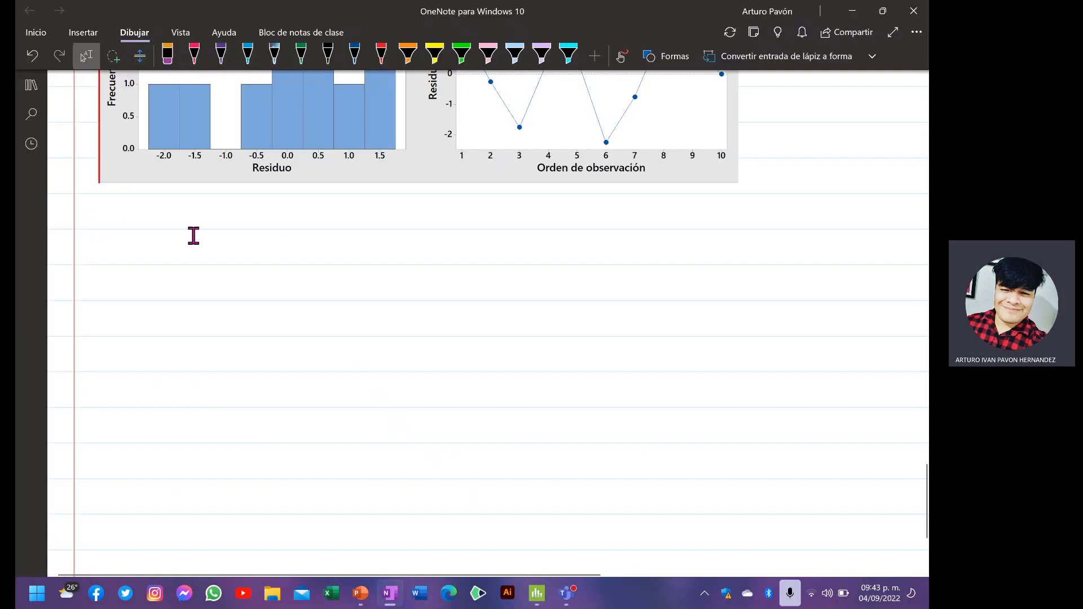
key("ctrl+v")
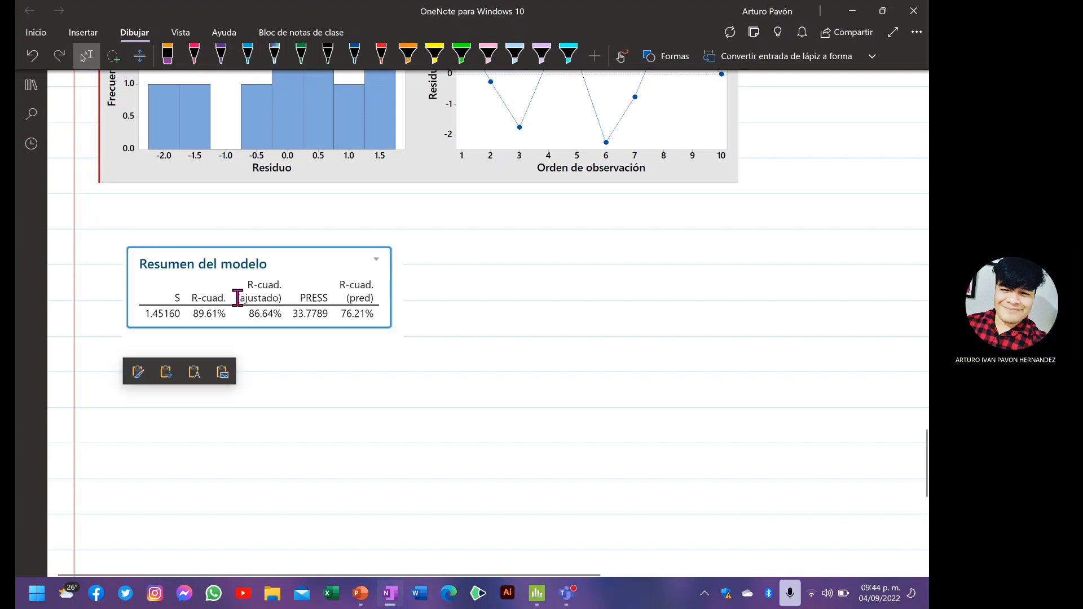
left_click(395, 326)
left_click_drag(406, 341, 709, 440)
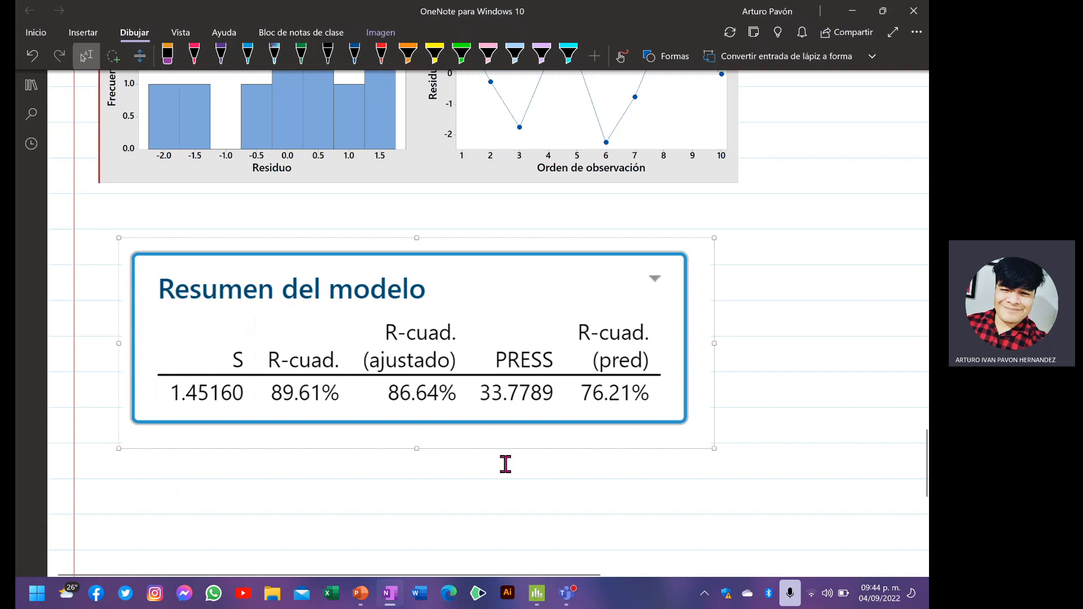
left_click(409, 439)
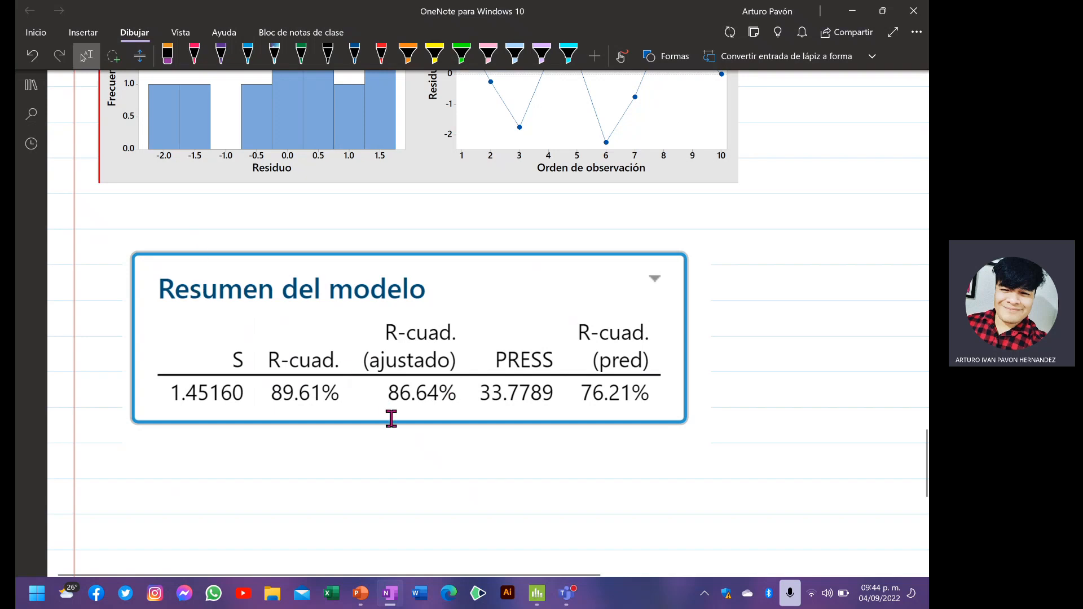
left_click(392, 445)
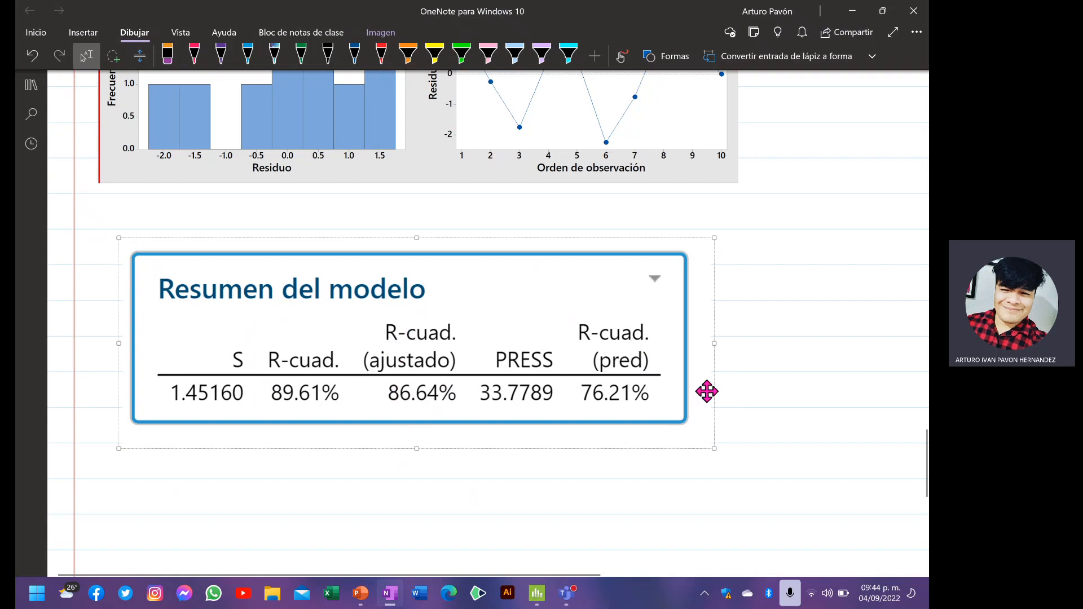
- Highlight R-cuad. (pred) and its value in yellow, and R-cuad. with its value in green
left_click(434, 55)
left_click(435, 53)
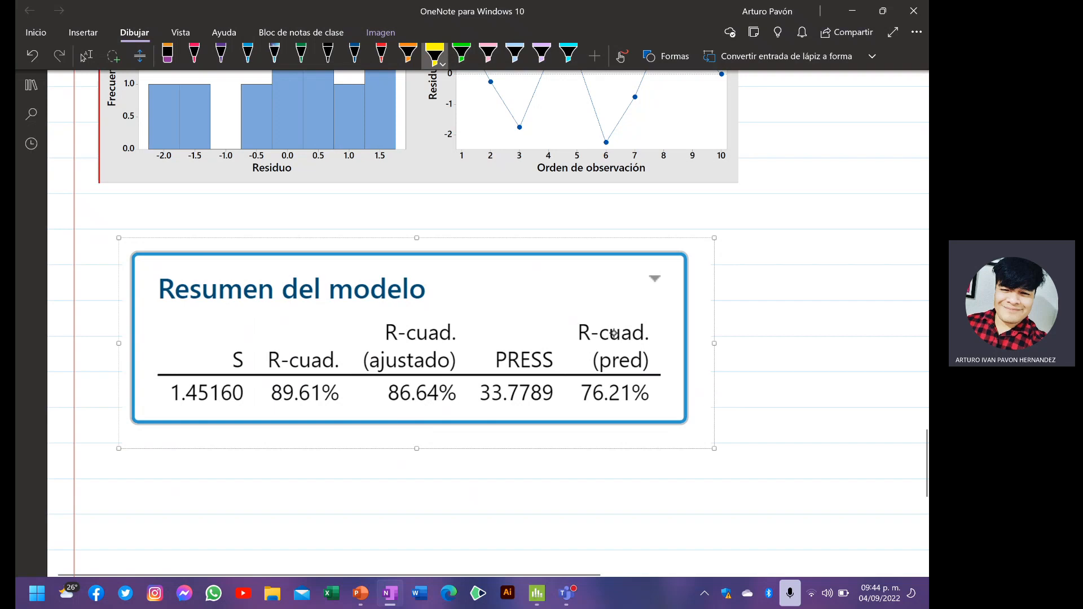
mouse_move(614, 333)
left_mouse_down()
mouse_move(592, 349)
mouse_move(598, 330)
mouse_move(623, 355)
mouse_move(627, 345)
mouse_move(641, 351)
mouse_move(602, 344)
mouse_move(637, 368)
left_mouse_up()
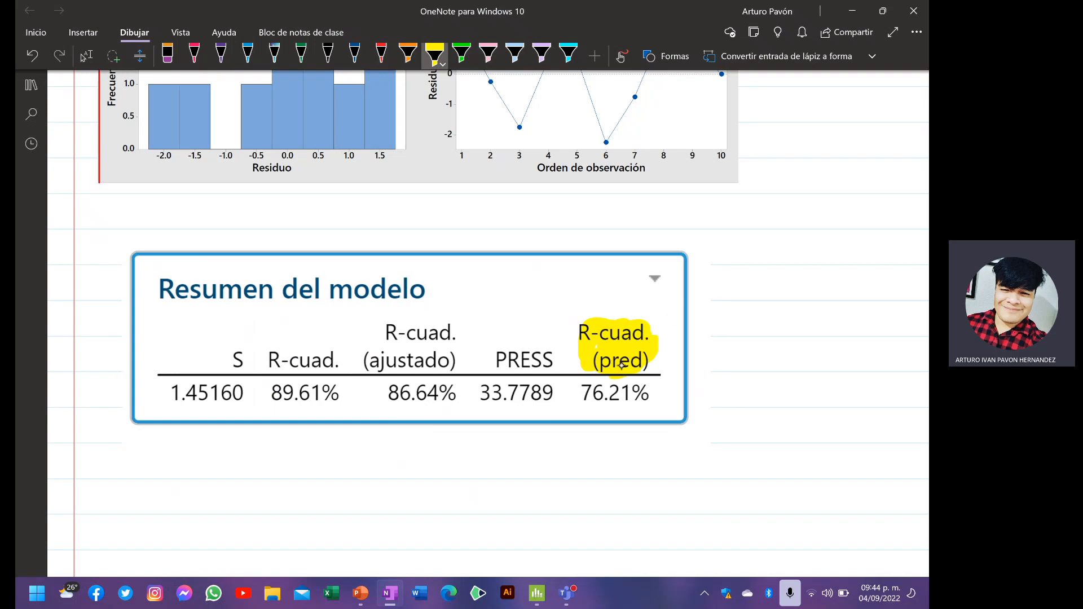
left_click_drag(587, 392, 640, 394)
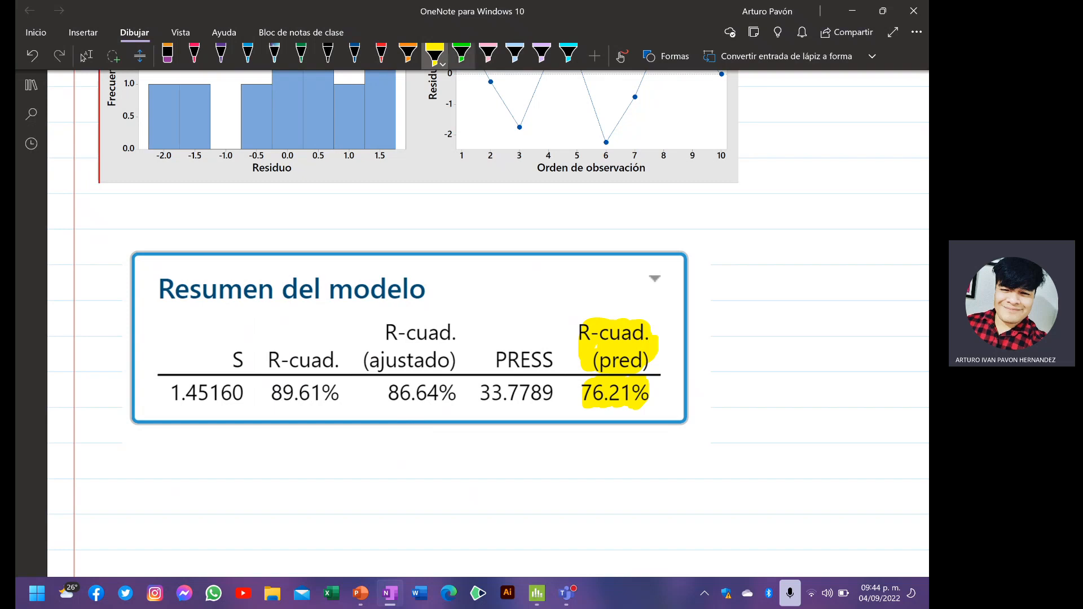
left_click(461, 55)
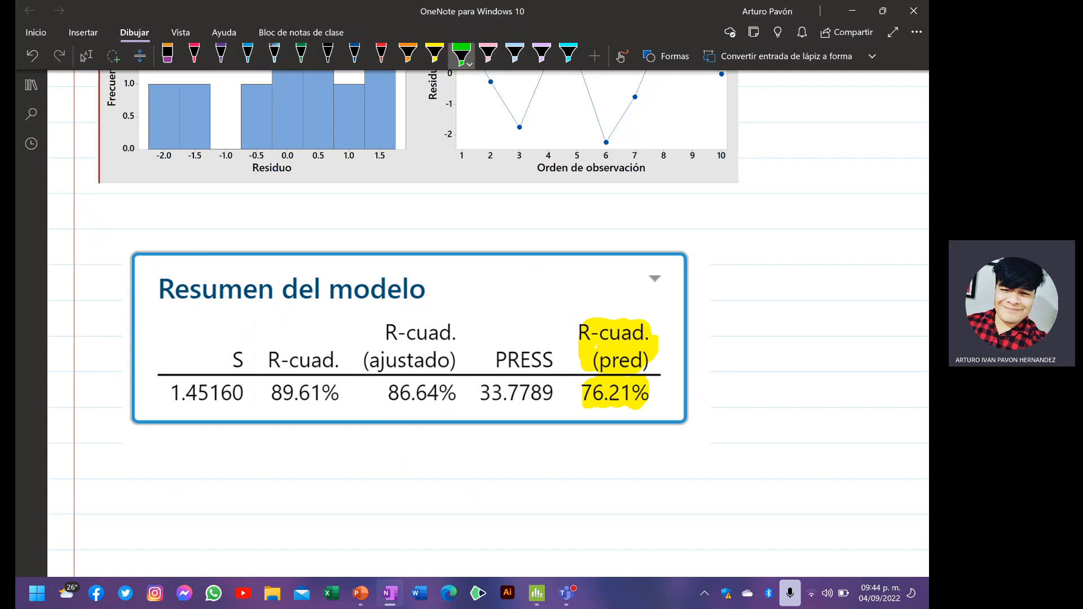
mouse_move(282, 363)
left_mouse_down()
mouse_move(279, 389)
mouse_move(291, 378)
mouse_move(316, 390)
mouse_move(332, 361)
mouse_move(338, 389)
mouse_move(304, 355)
mouse_move(291, 403)
left_mouse_up()
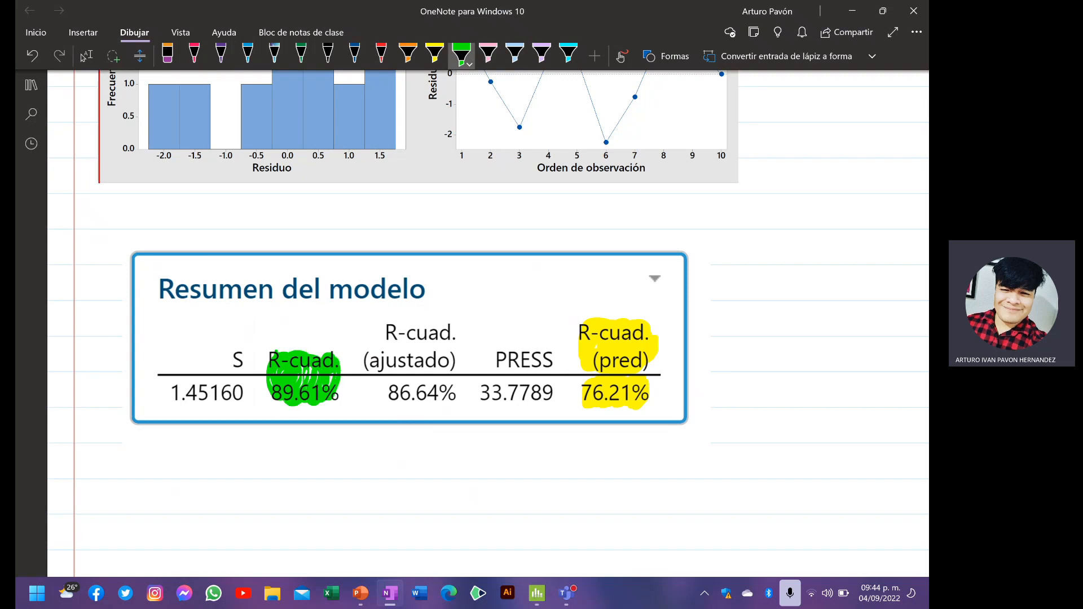
- Handwrite y = β0 + β1X1 + β2X2 in blue above the table, circle X1 and X2, and draw an arrow to R-cuad
left_click(354, 55)
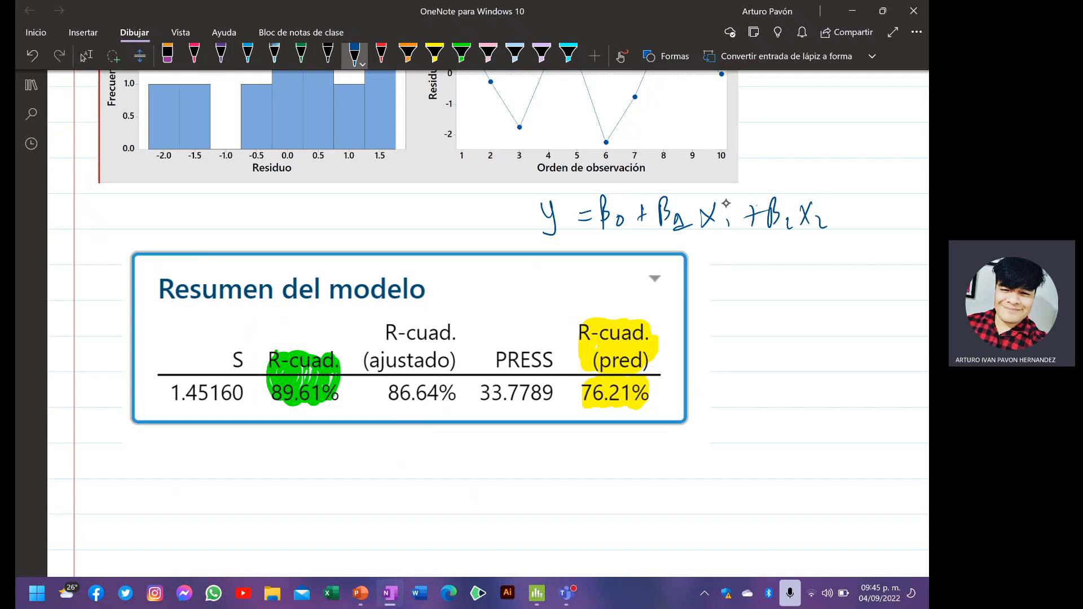
left_click_drag(719, 195, 728, 199)
left_click_drag(815, 192, 804, 200)
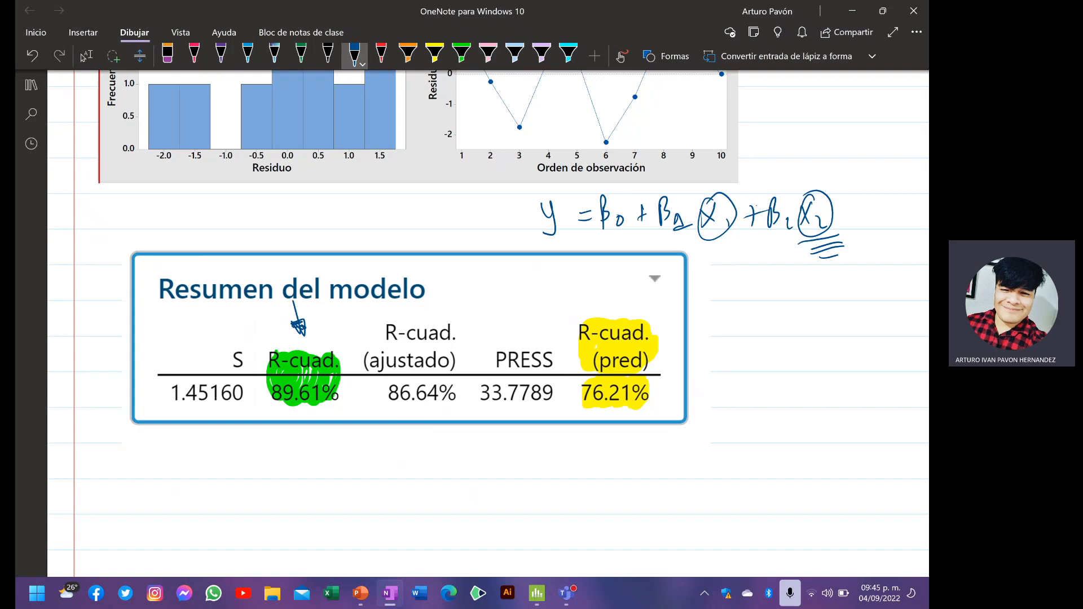
- Highlight R-cuad. (ajustado) and S with their values in yellow in the model summary
left_click(434, 54)
mouse_move(397, 338)
left_mouse_down()
mouse_move(406, 348)
mouse_move(395, 384)
mouse_move(445, 383)
mouse_move(443, 366)
left_mouse_up()
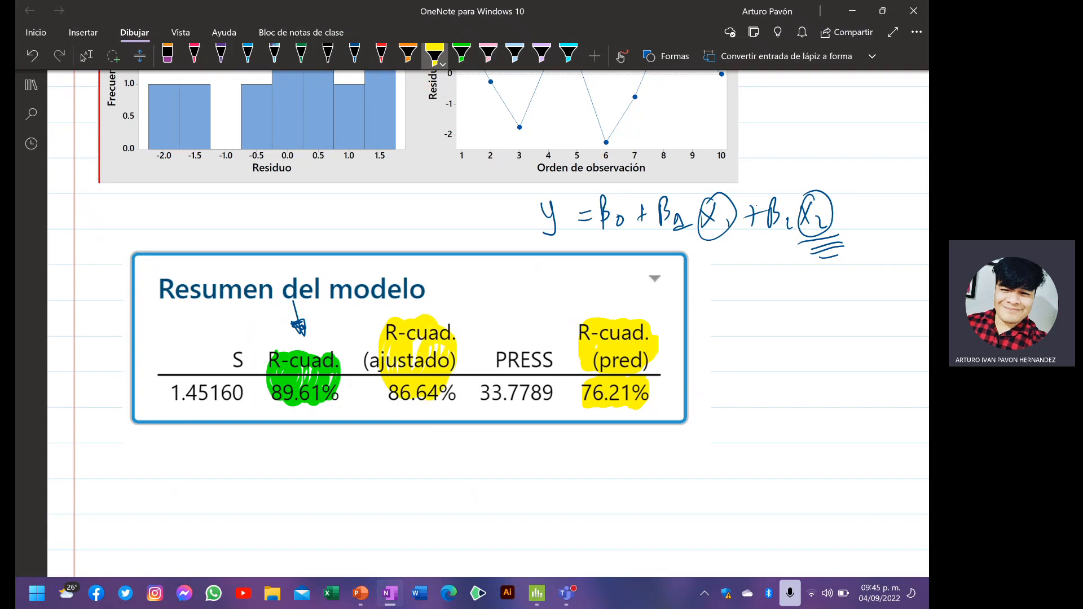
mouse_move(229, 381)
left_mouse_down()
mouse_move(192, 418)
mouse_move(237, 356)
mouse_move(209, 350)
left_mouse_up()
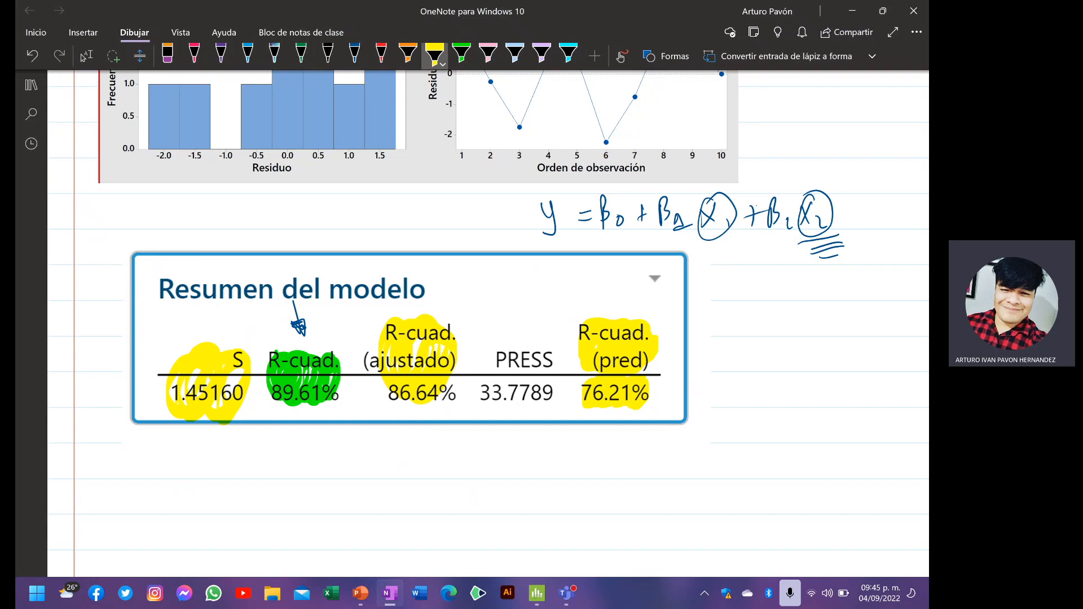
left_click(84, 56)
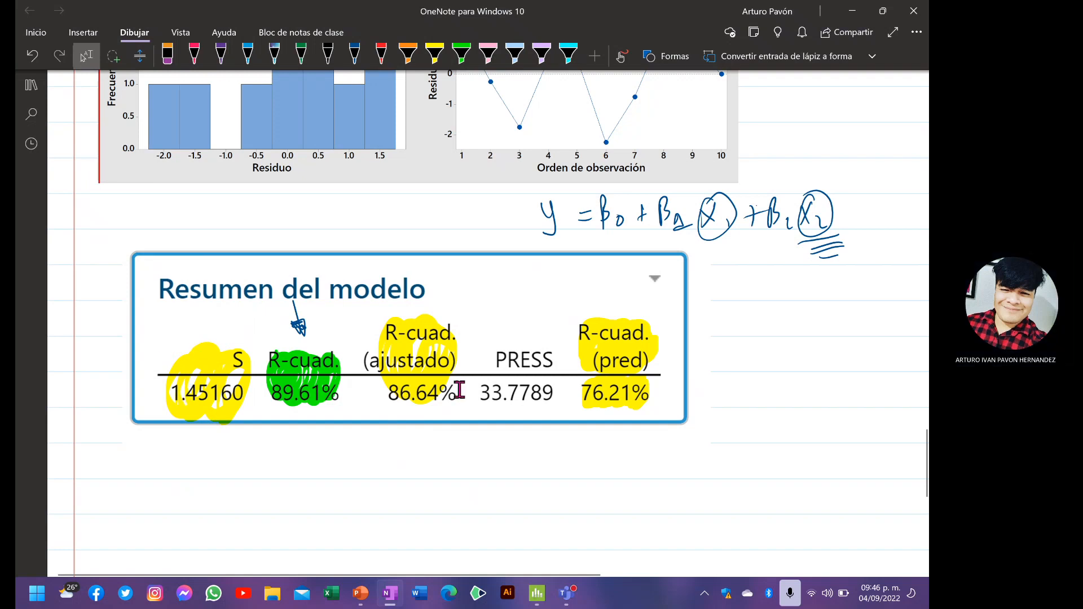
- Review the residual plots, coefficient tests, analysis of variance and model summary as evidence for question D
scroll(458, 389, "up", 5)
scroll(459, 396, "up", 8)
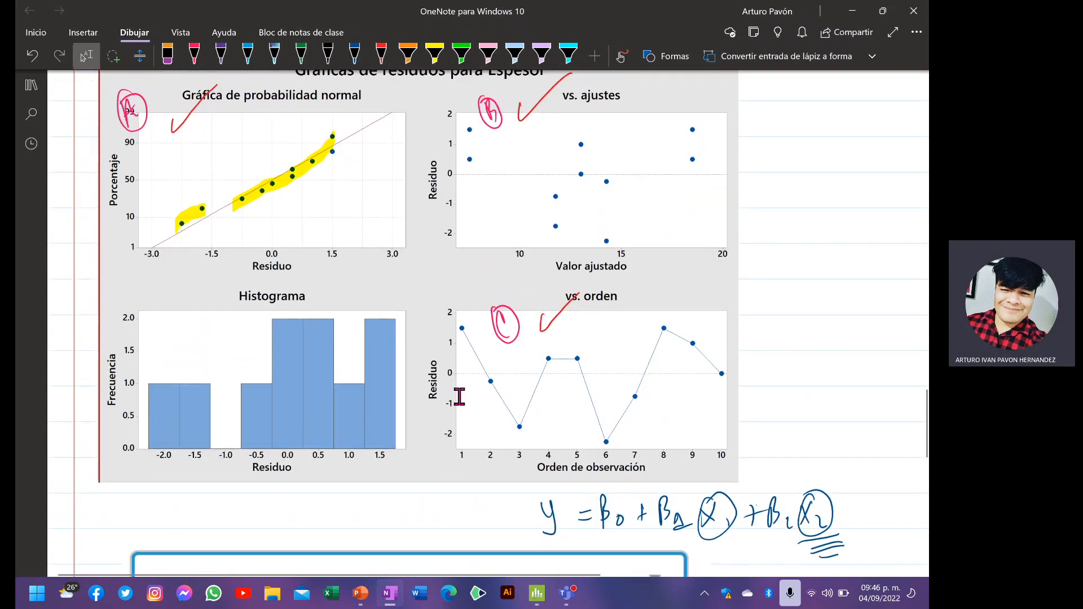
scroll(460, 397, "up", 10)
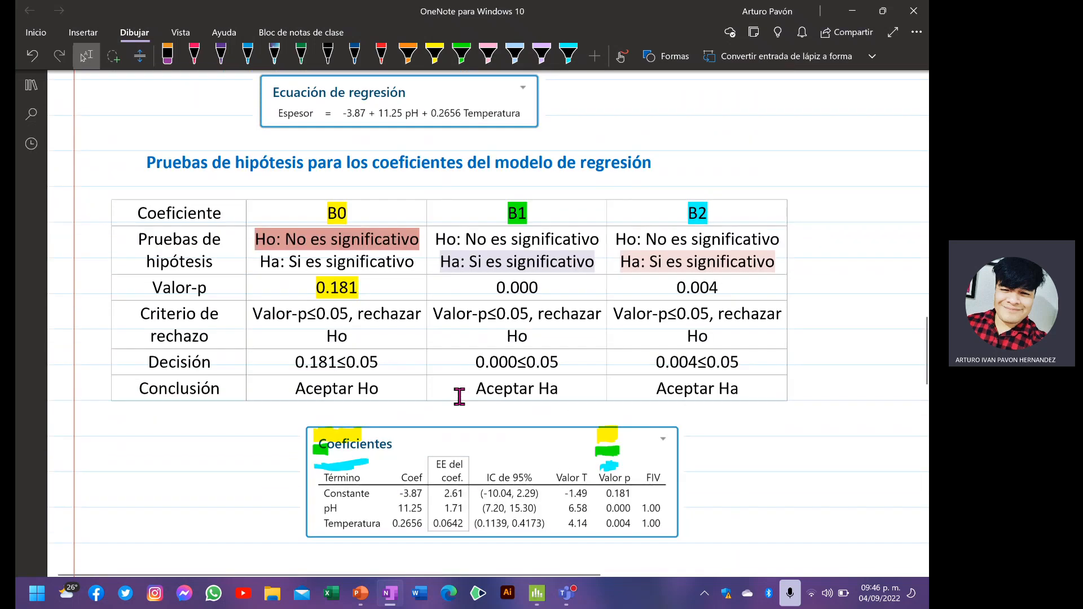
scroll(460, 396, "up", 4)
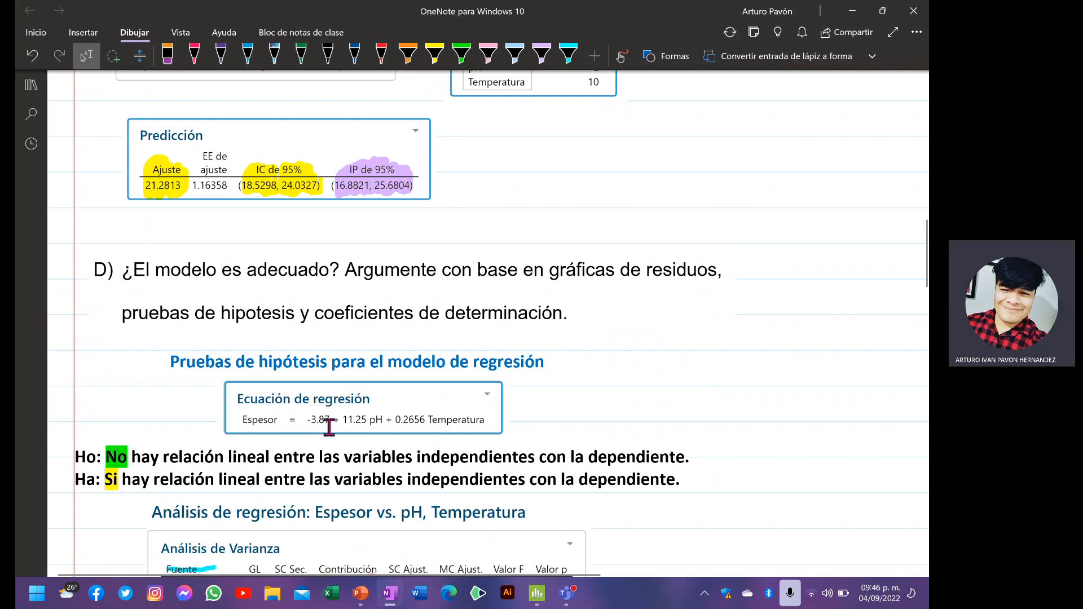
scroll(472, 459, "down", 20)
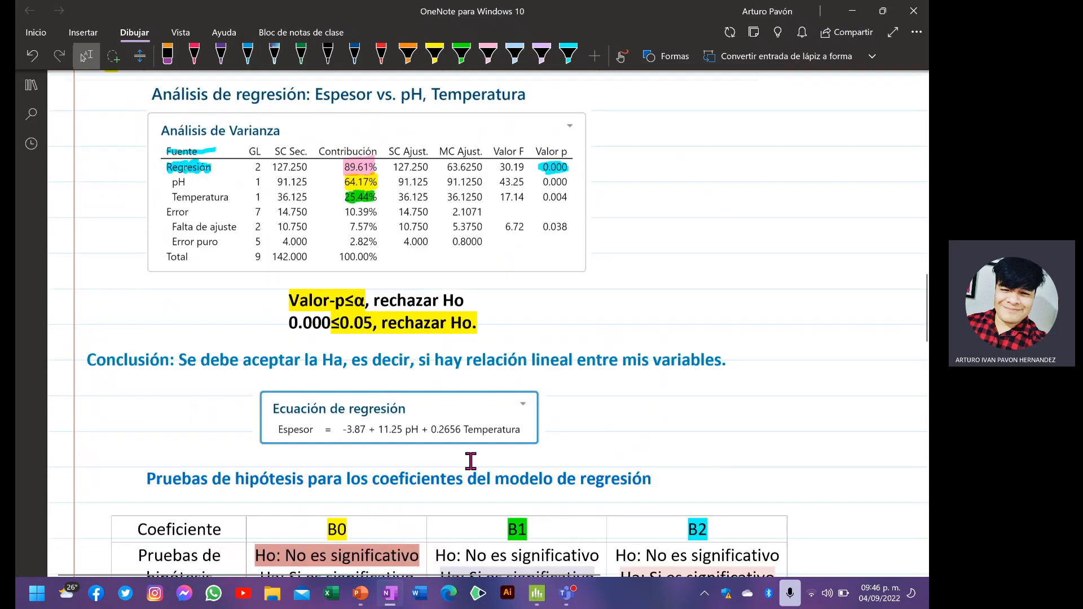
scroll(466, 457, "down", 4)
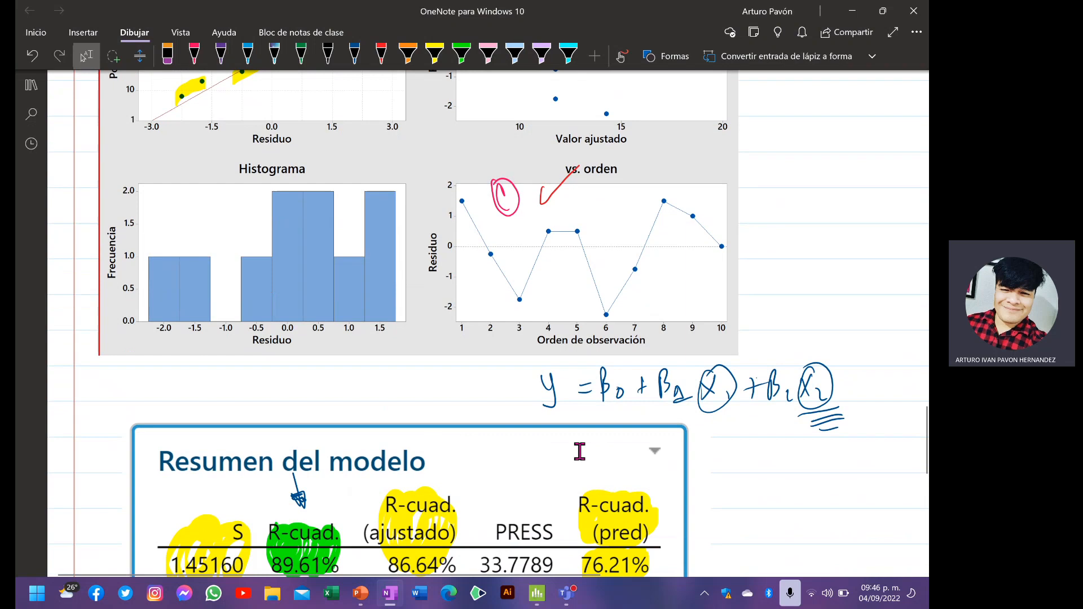
scroll(581, 453, "down", 3)
scroll(582, 455, "up", 10)
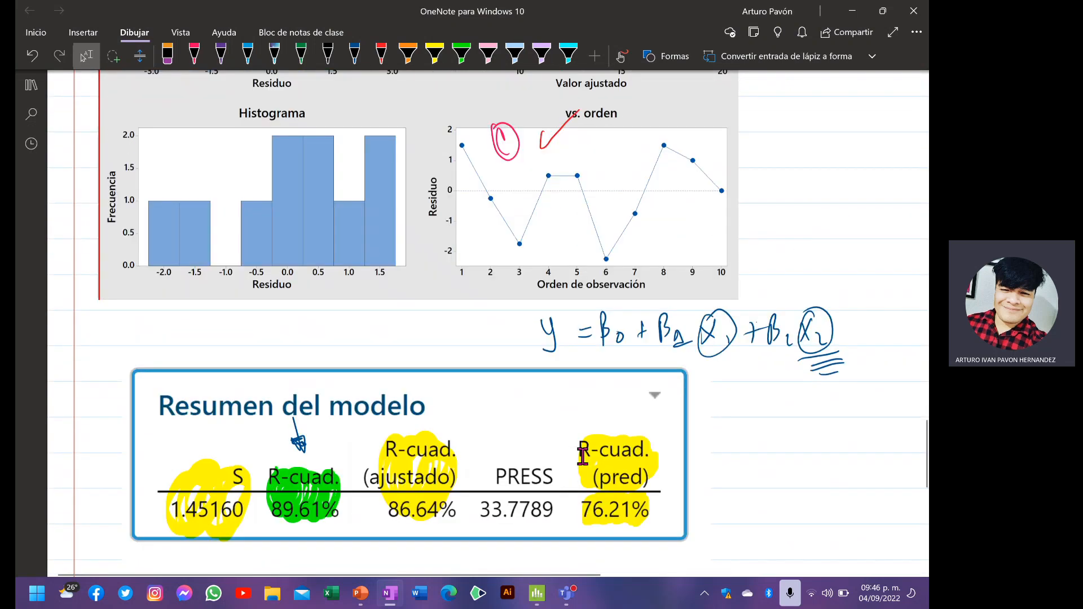
- Review the problem statement and the answers to questions A to D, through the hypothesis tests for the regression model and its coefficients
scroll(582, 456, "up", 15)
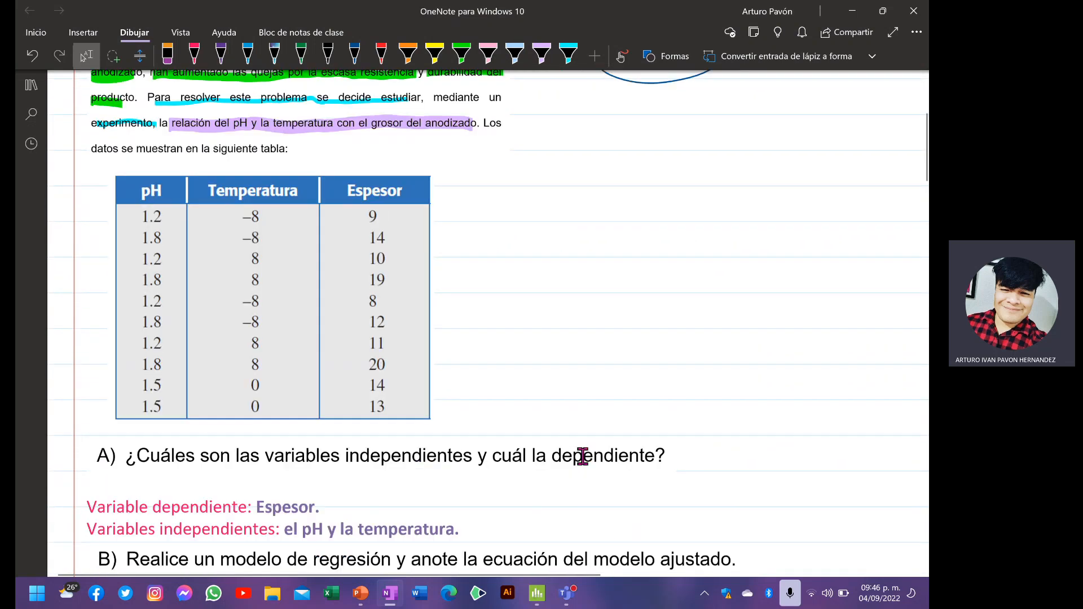
scroll(582, 456, "down", 2)
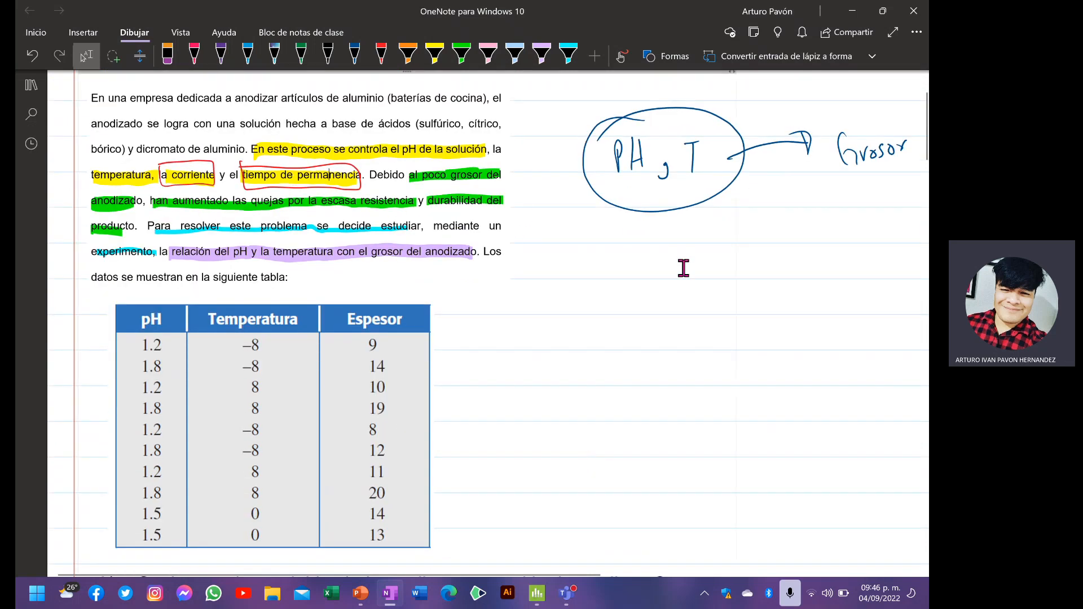
scroll(433, 431, "down", 1)
scroll(365, 399, "down", 10)
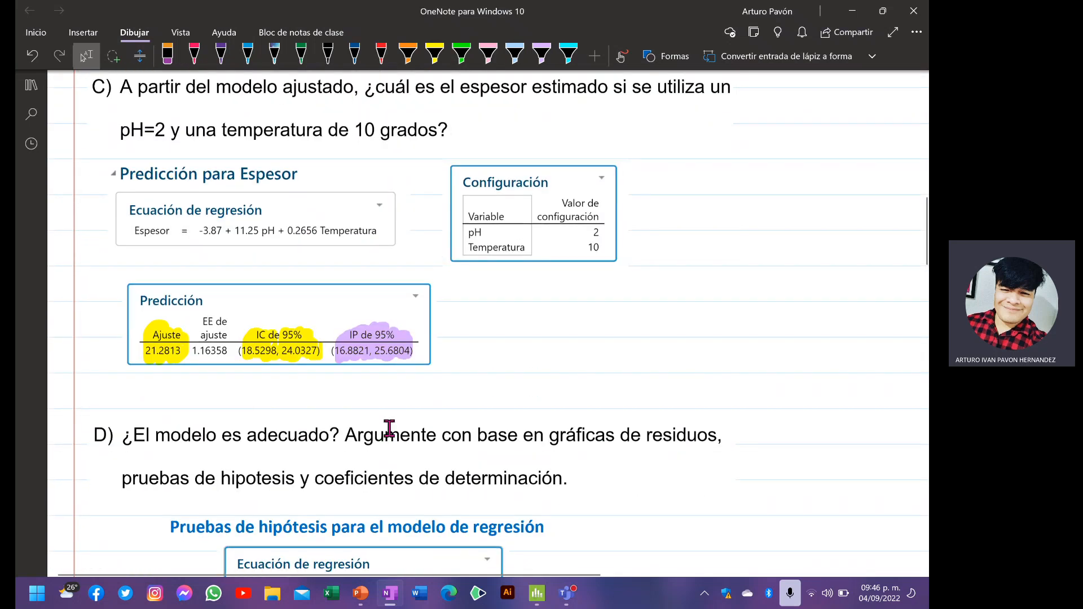
scroll(455, 372, "down", 3)
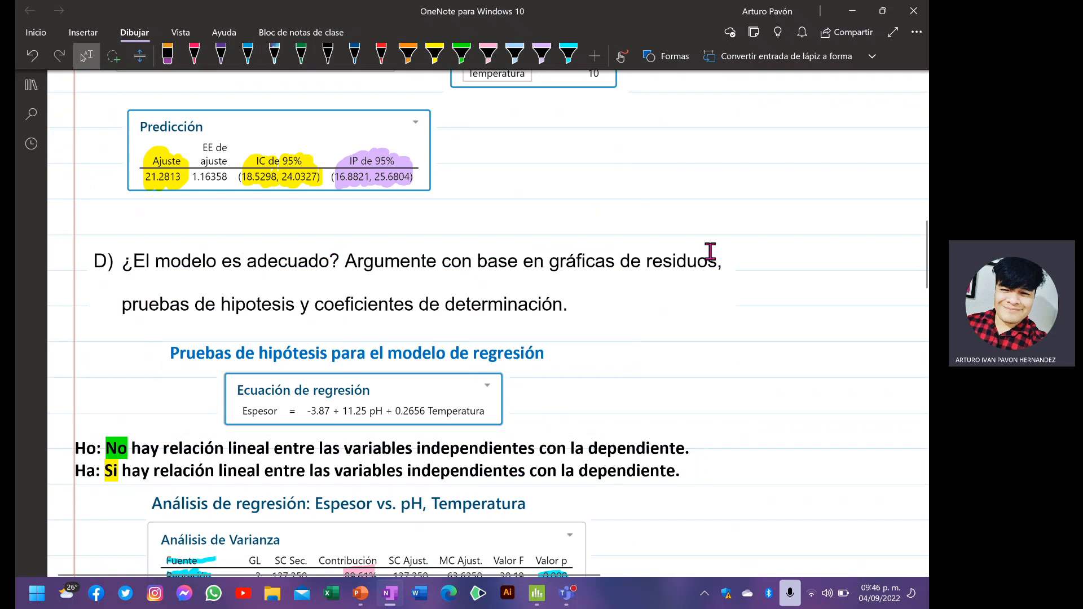
scroll(442, 378, "down", 4)
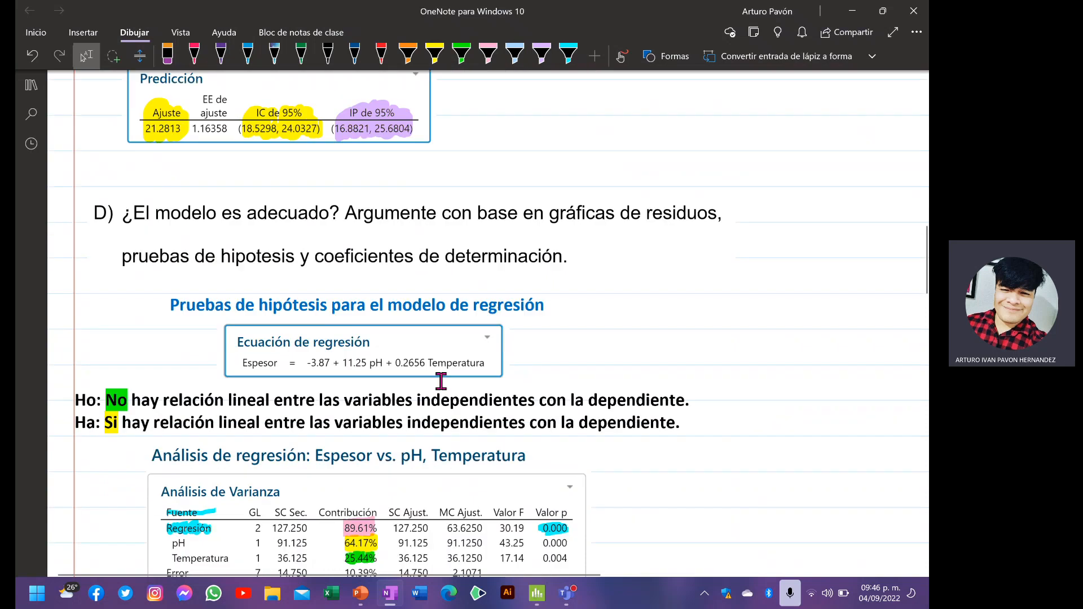
scroll(418, 447, "down", 5)
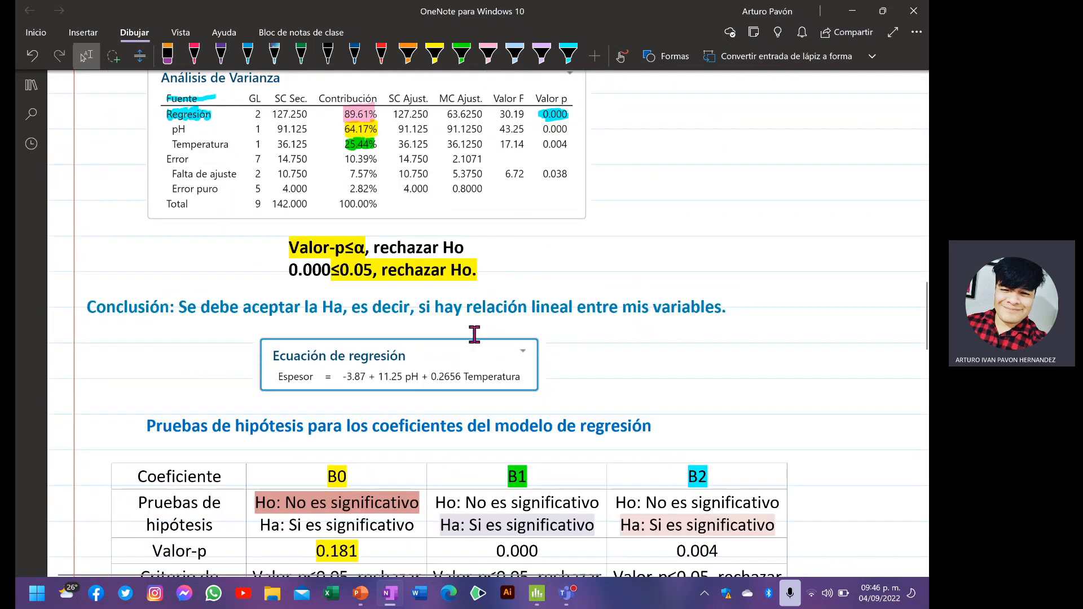
scroll(557, 356, "down", 5)
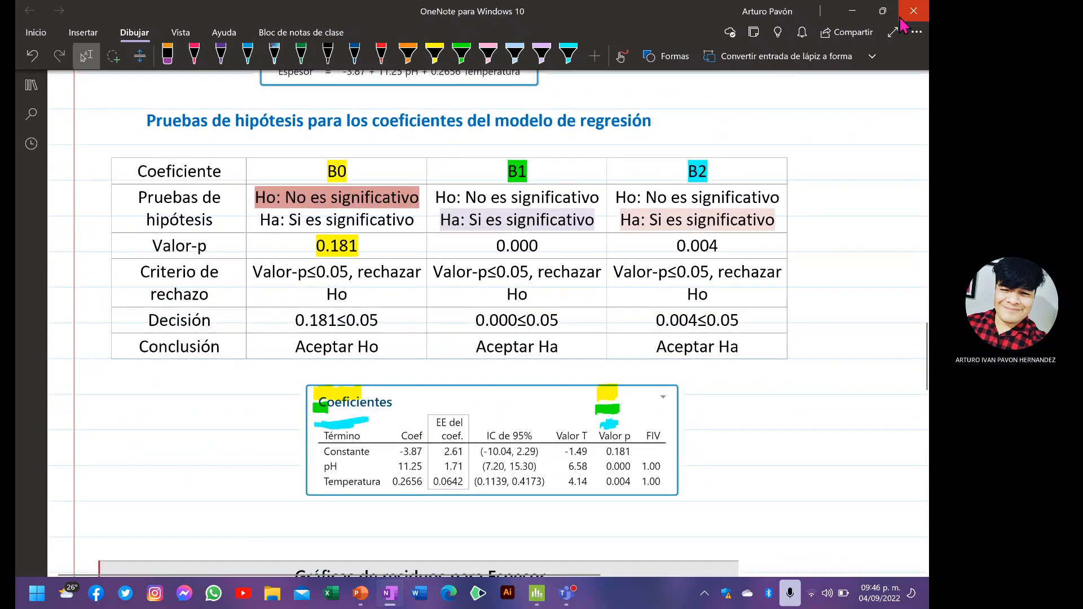
- Close OneNote and bring the Teams window of the "General" meeting to the front
left_click(906, 16)
mouse_move(566, 593)
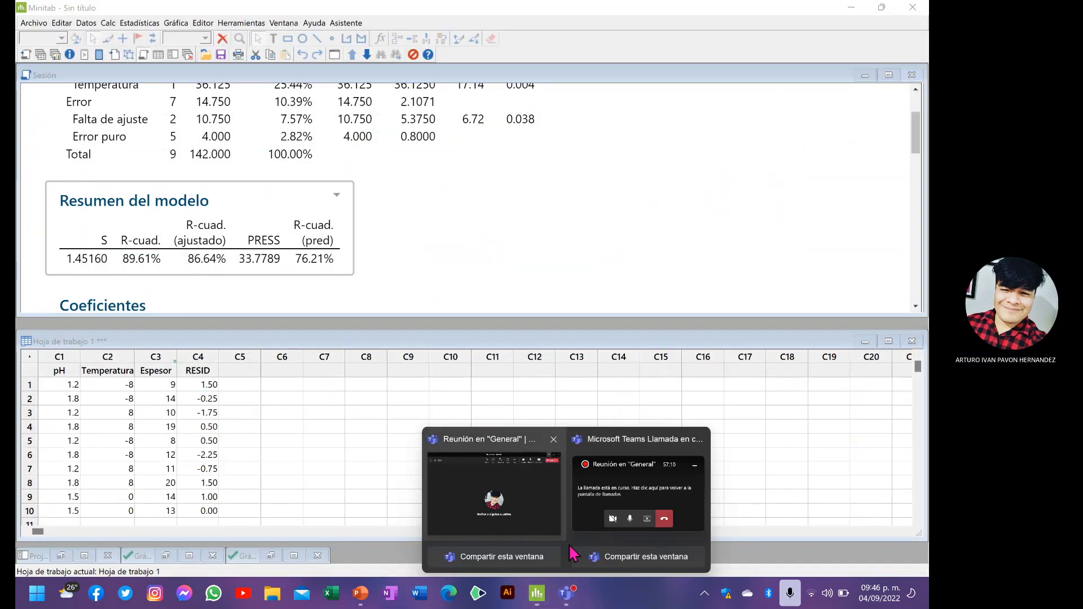
right_click(803, 477)
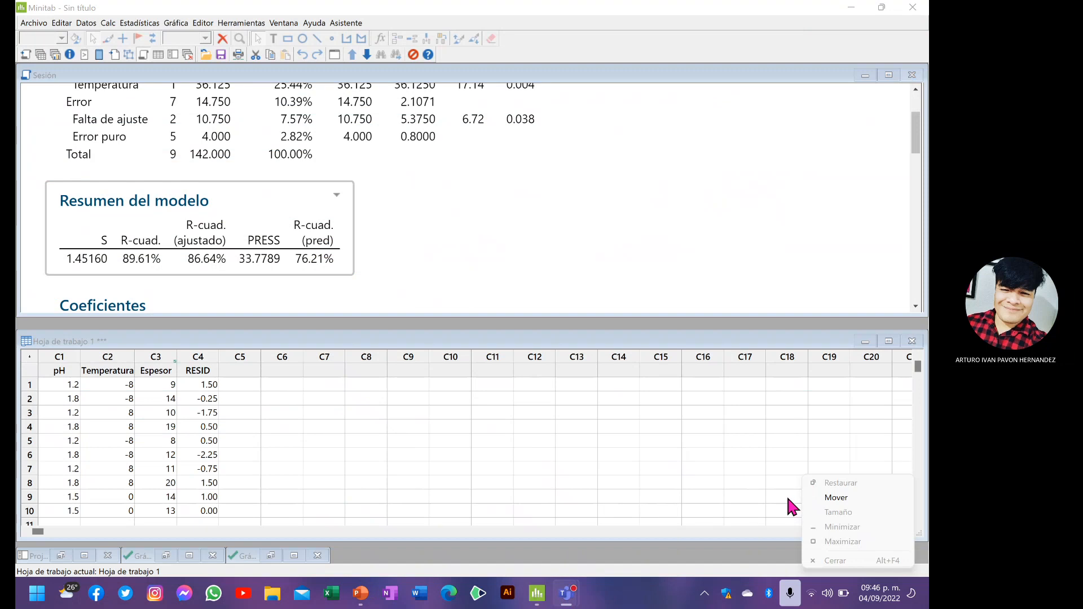
left_click(768, 492)
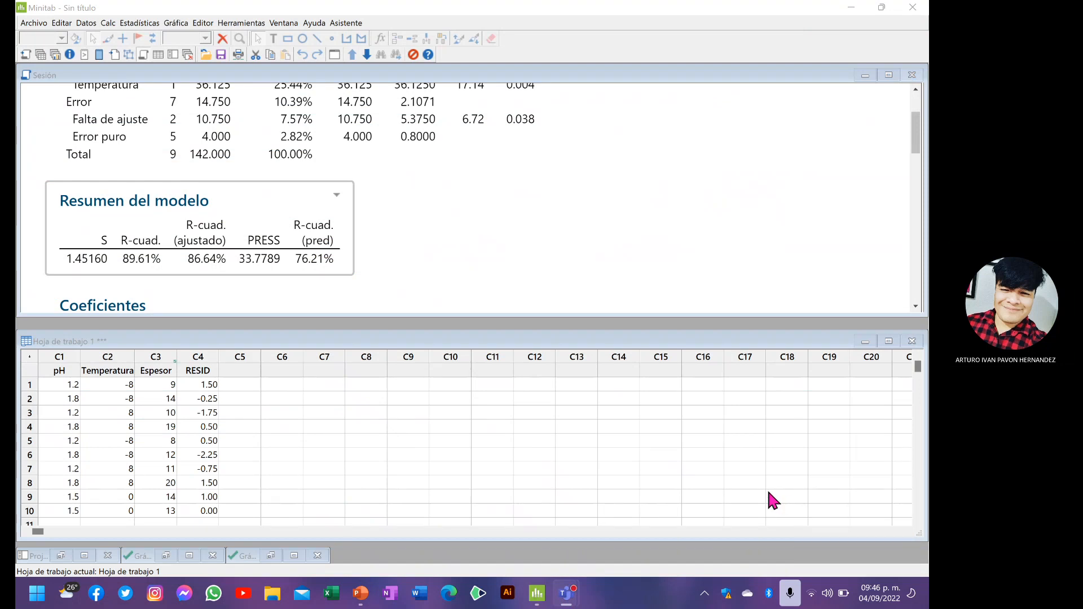
left_click(846, 520)
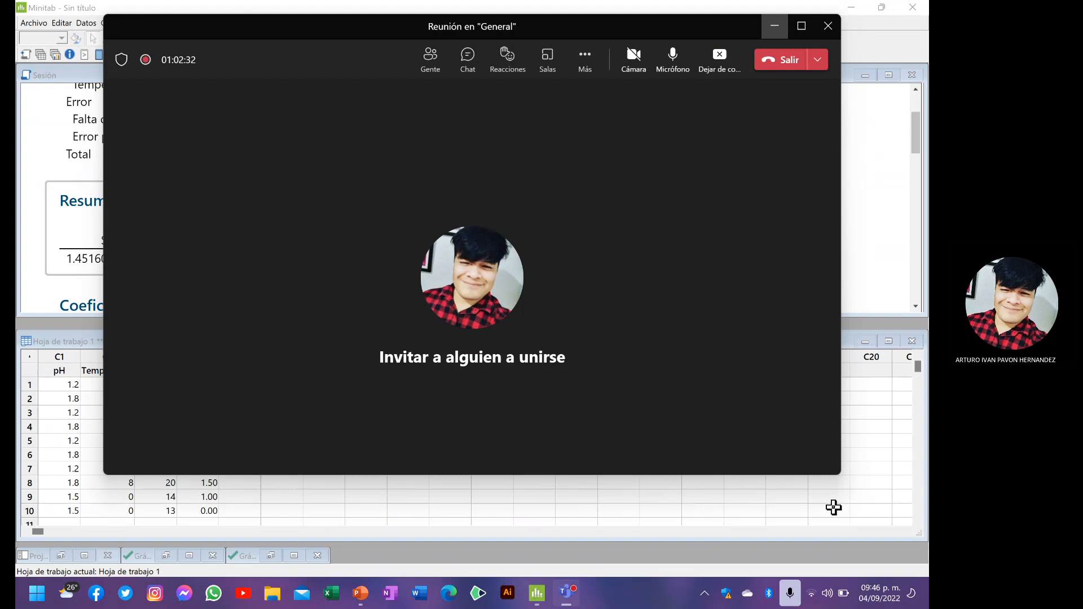
- Show the meeting's conversation and open the additional meeting options that include stopping the recording
left_click(474, 64)
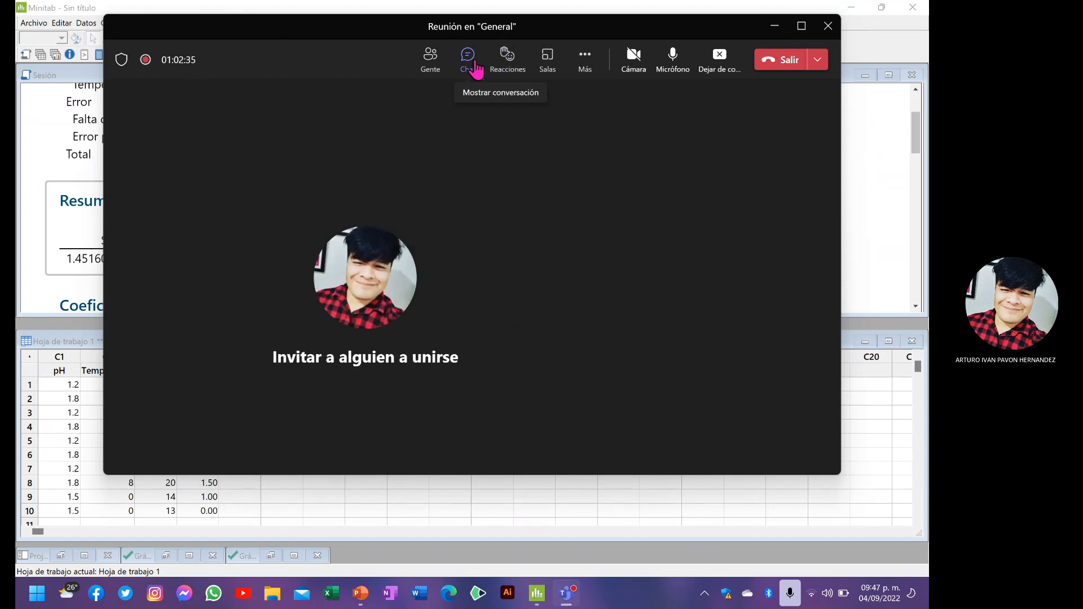
left_click(585, 59)
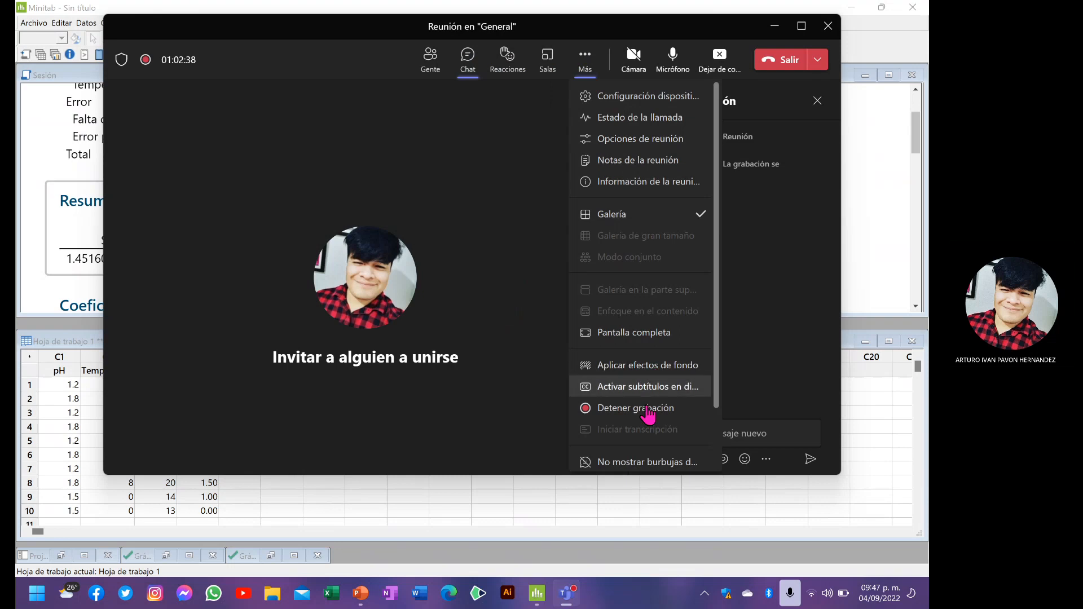